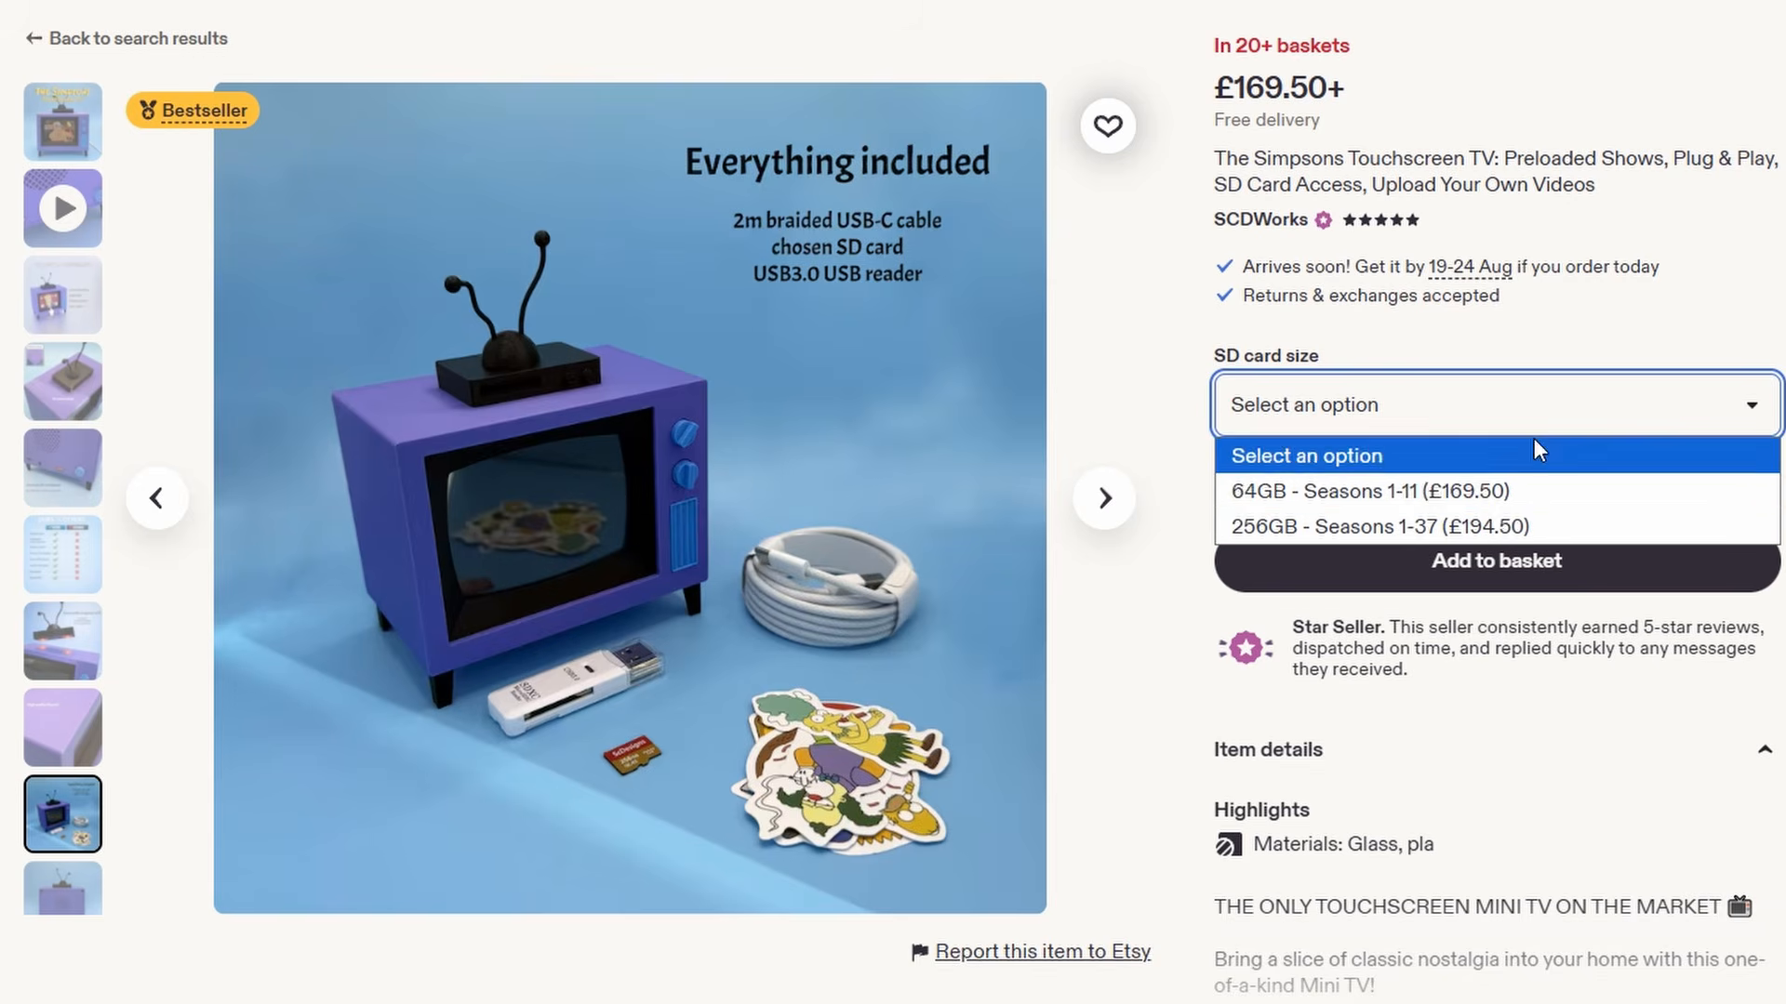
Open the SD card size options on the Simpsons Touchscreen TV listing
left_click(1581, 426)
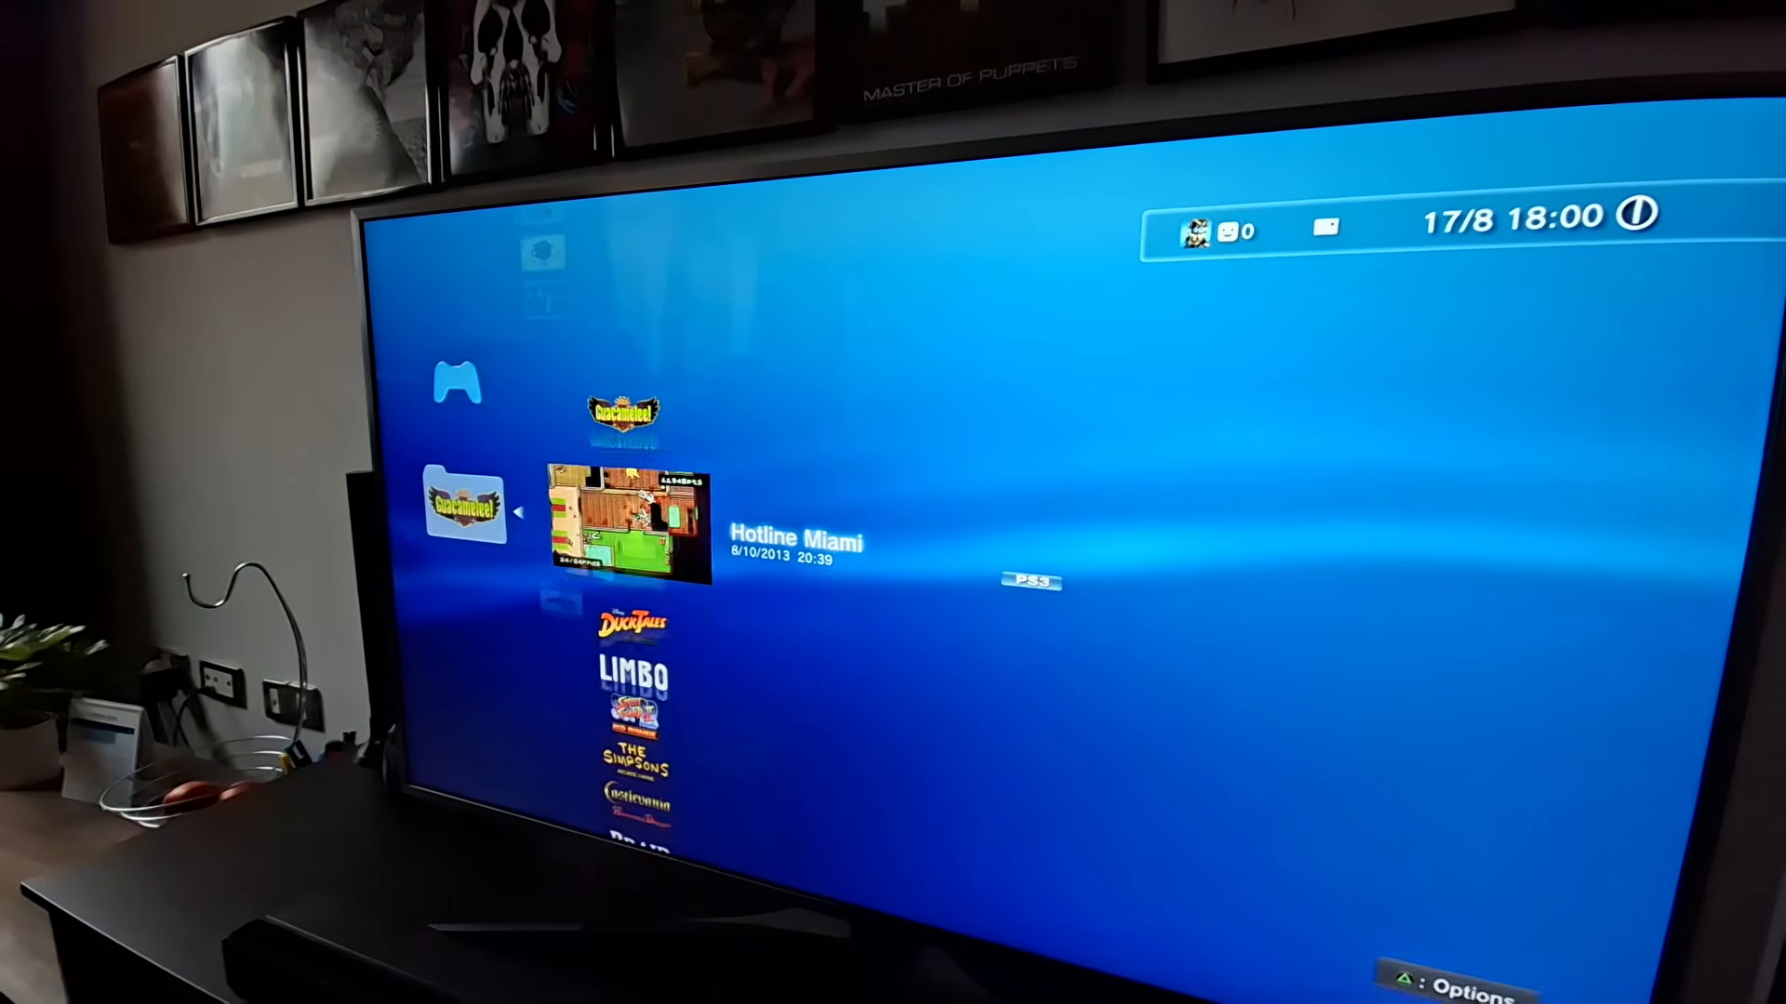
key("Up")
key("Down")
key("Down")
key("Down")
key("Down")
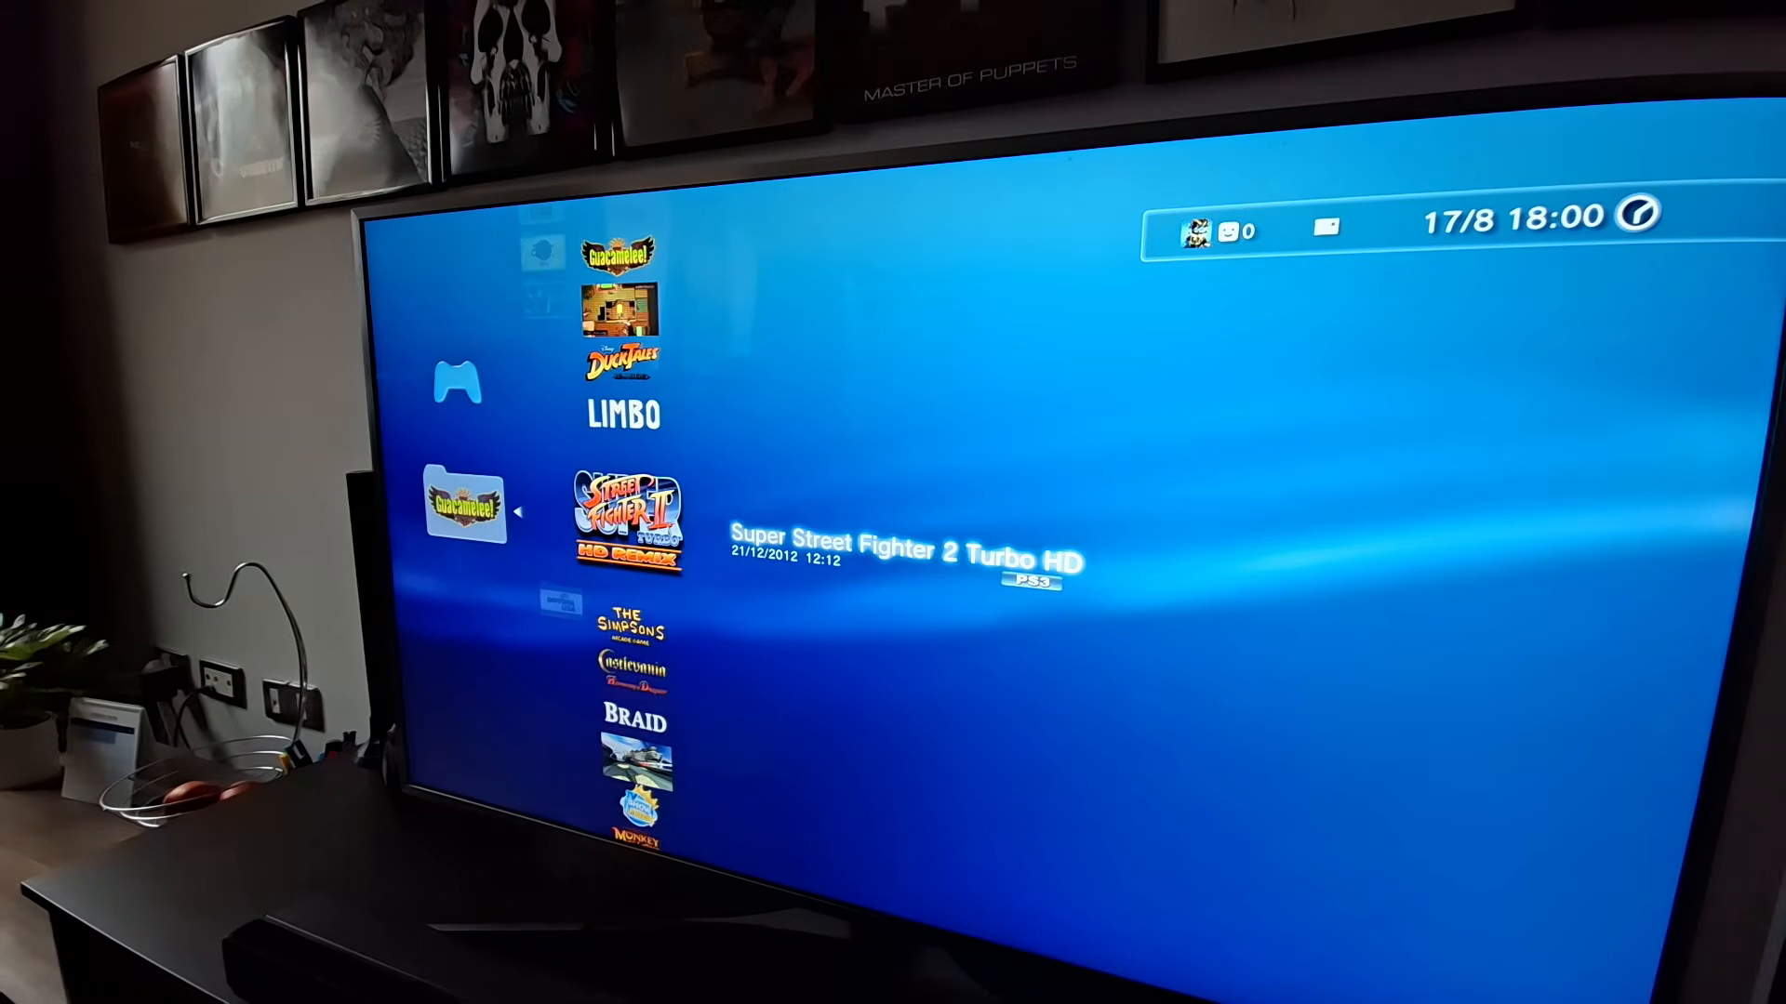
key("Return")
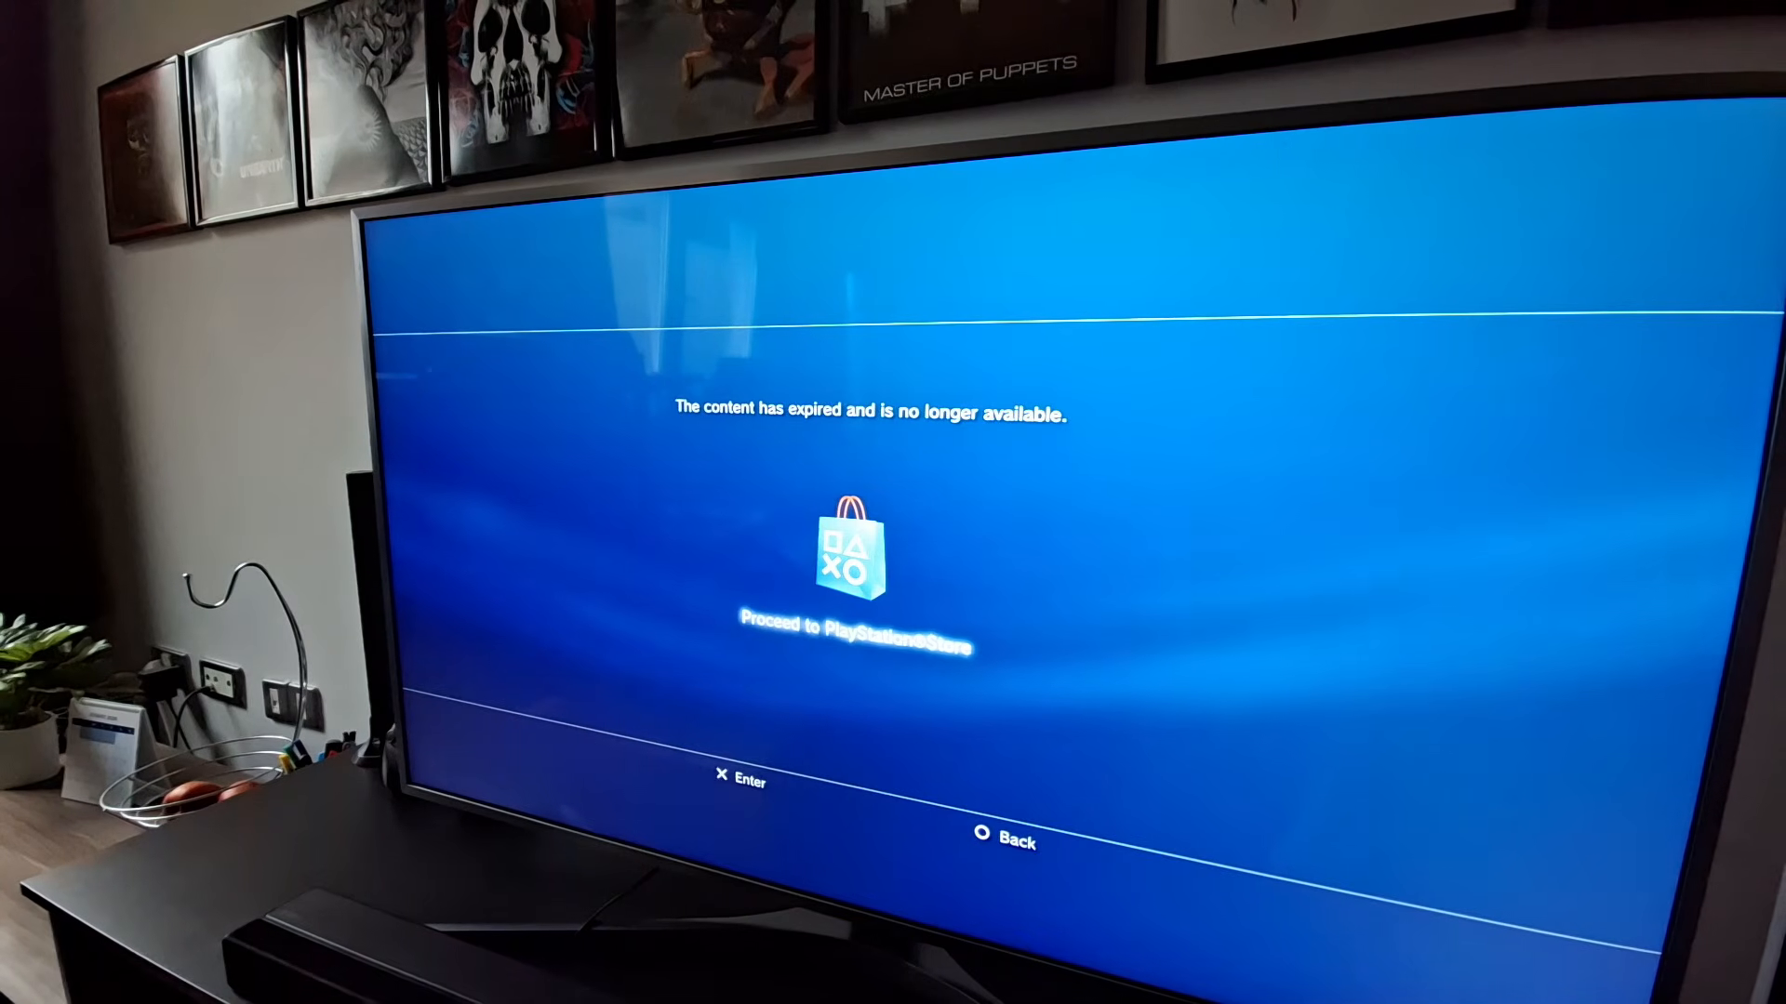
key("Escape")
key("Return")
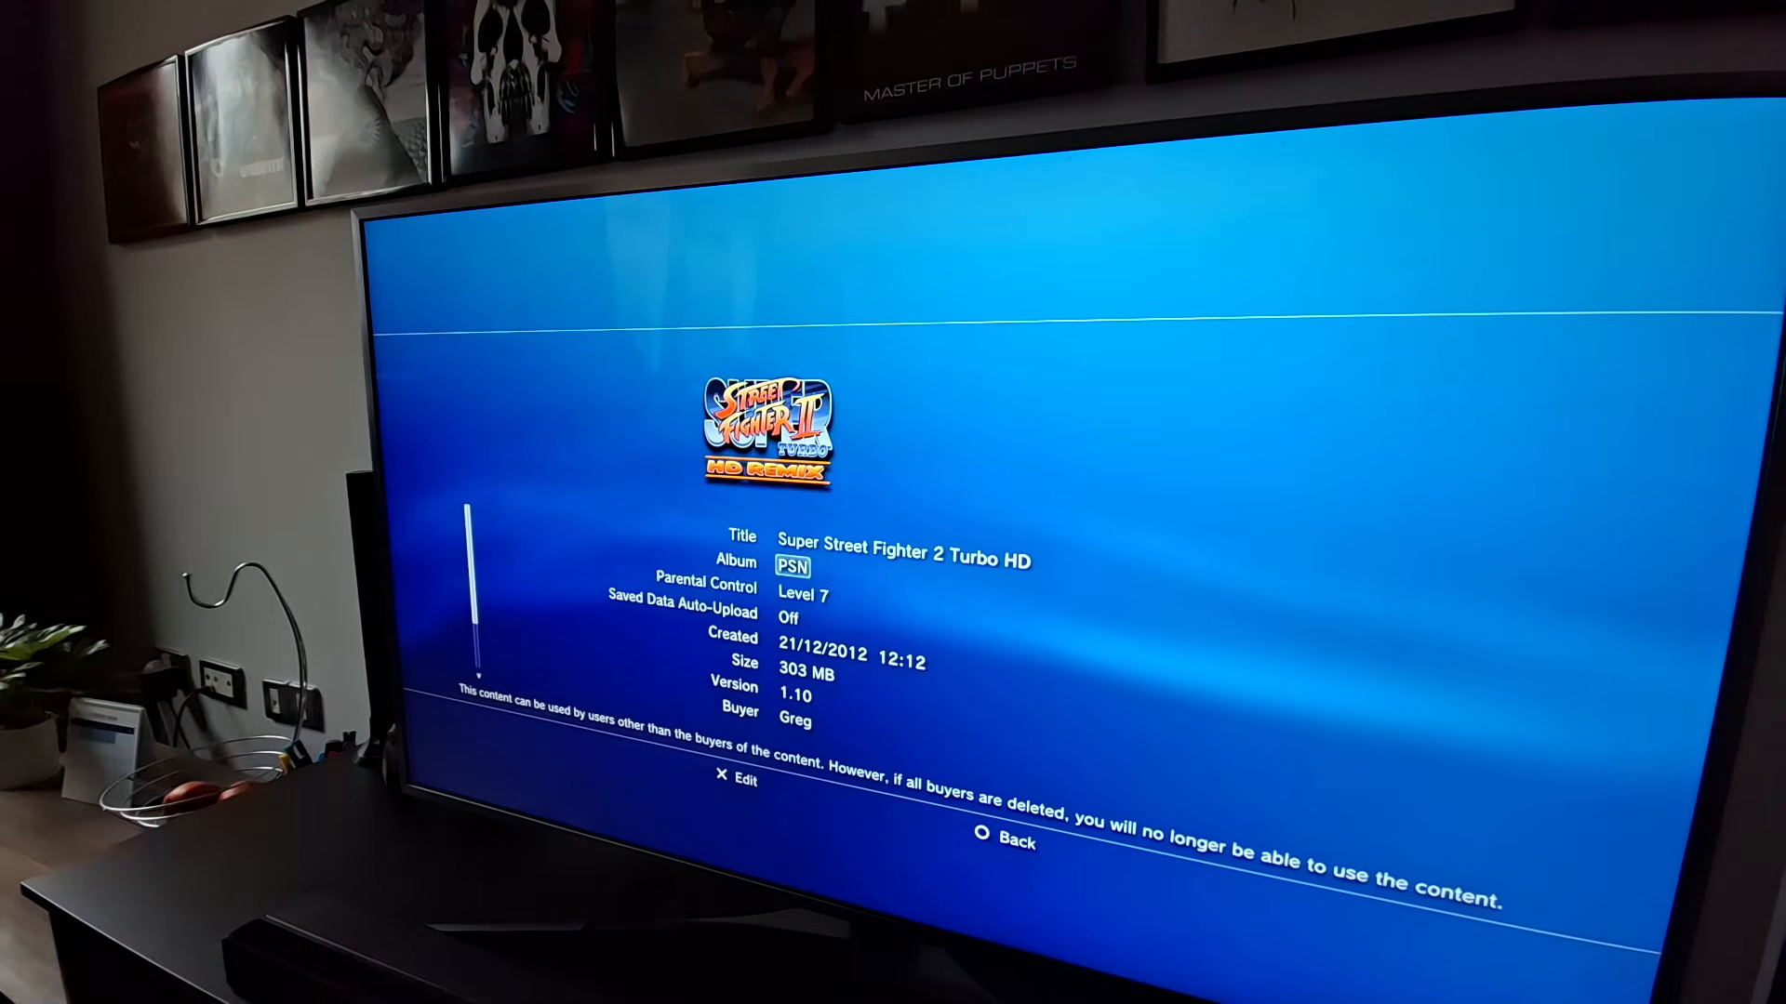
key("Down")
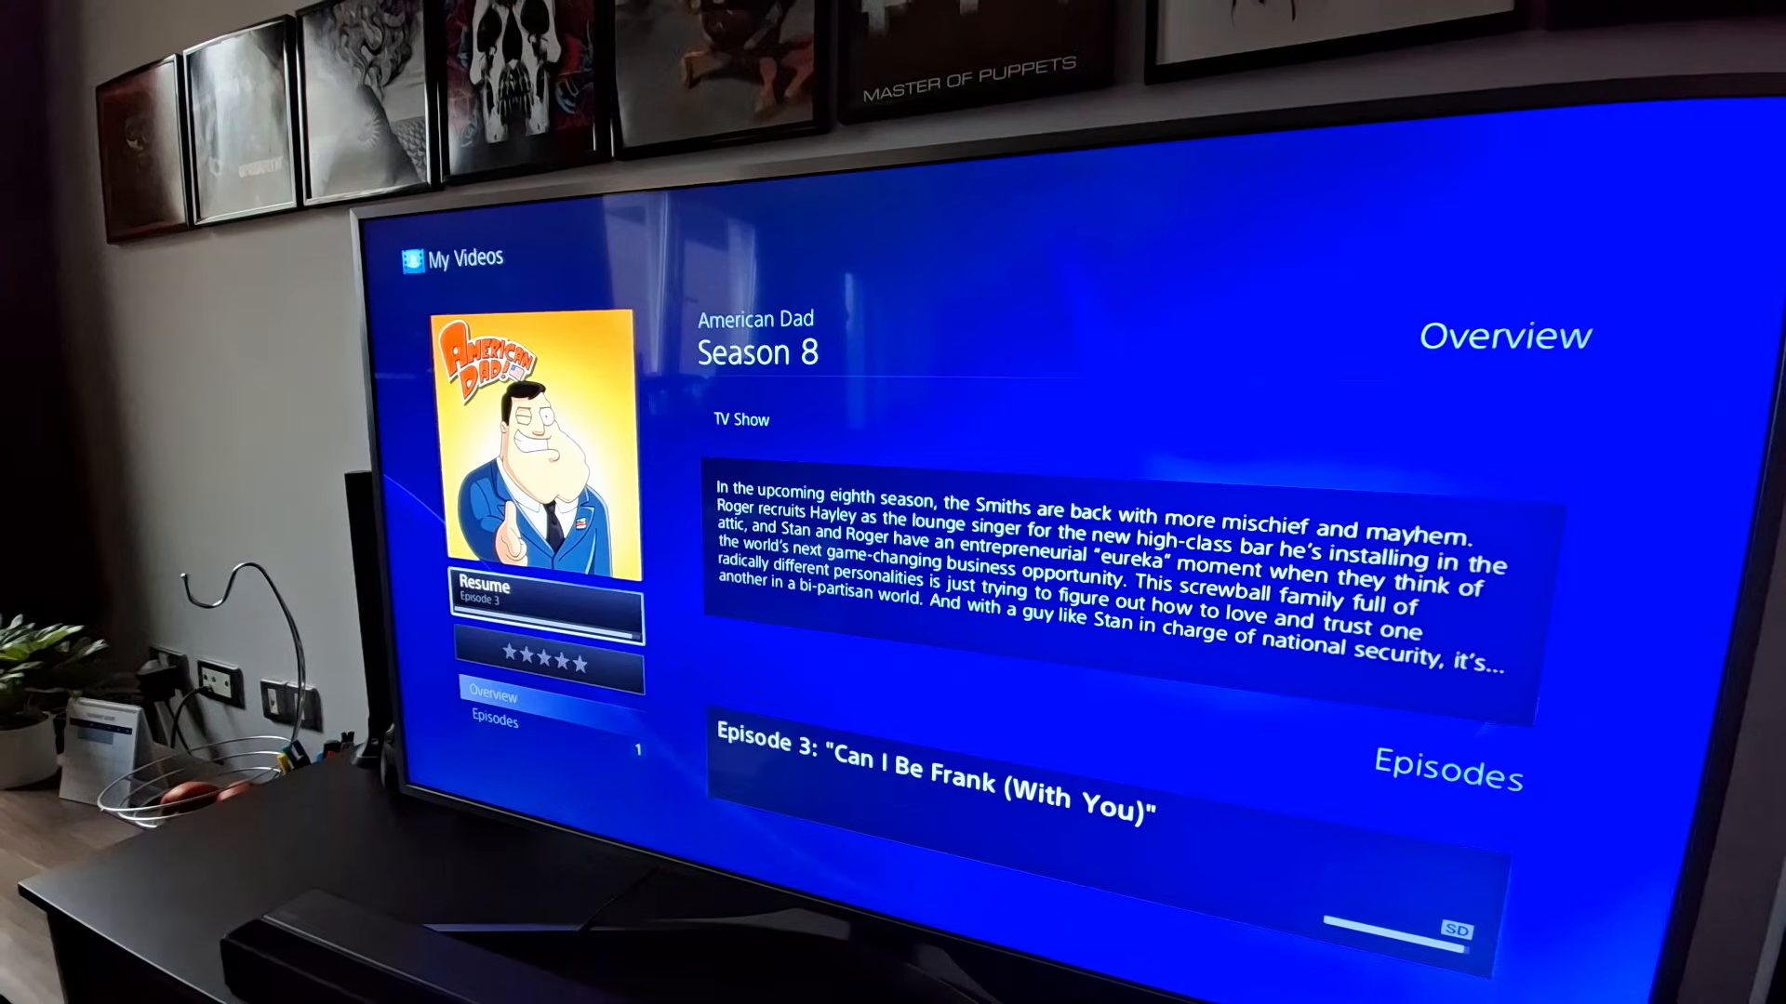
key("Return")
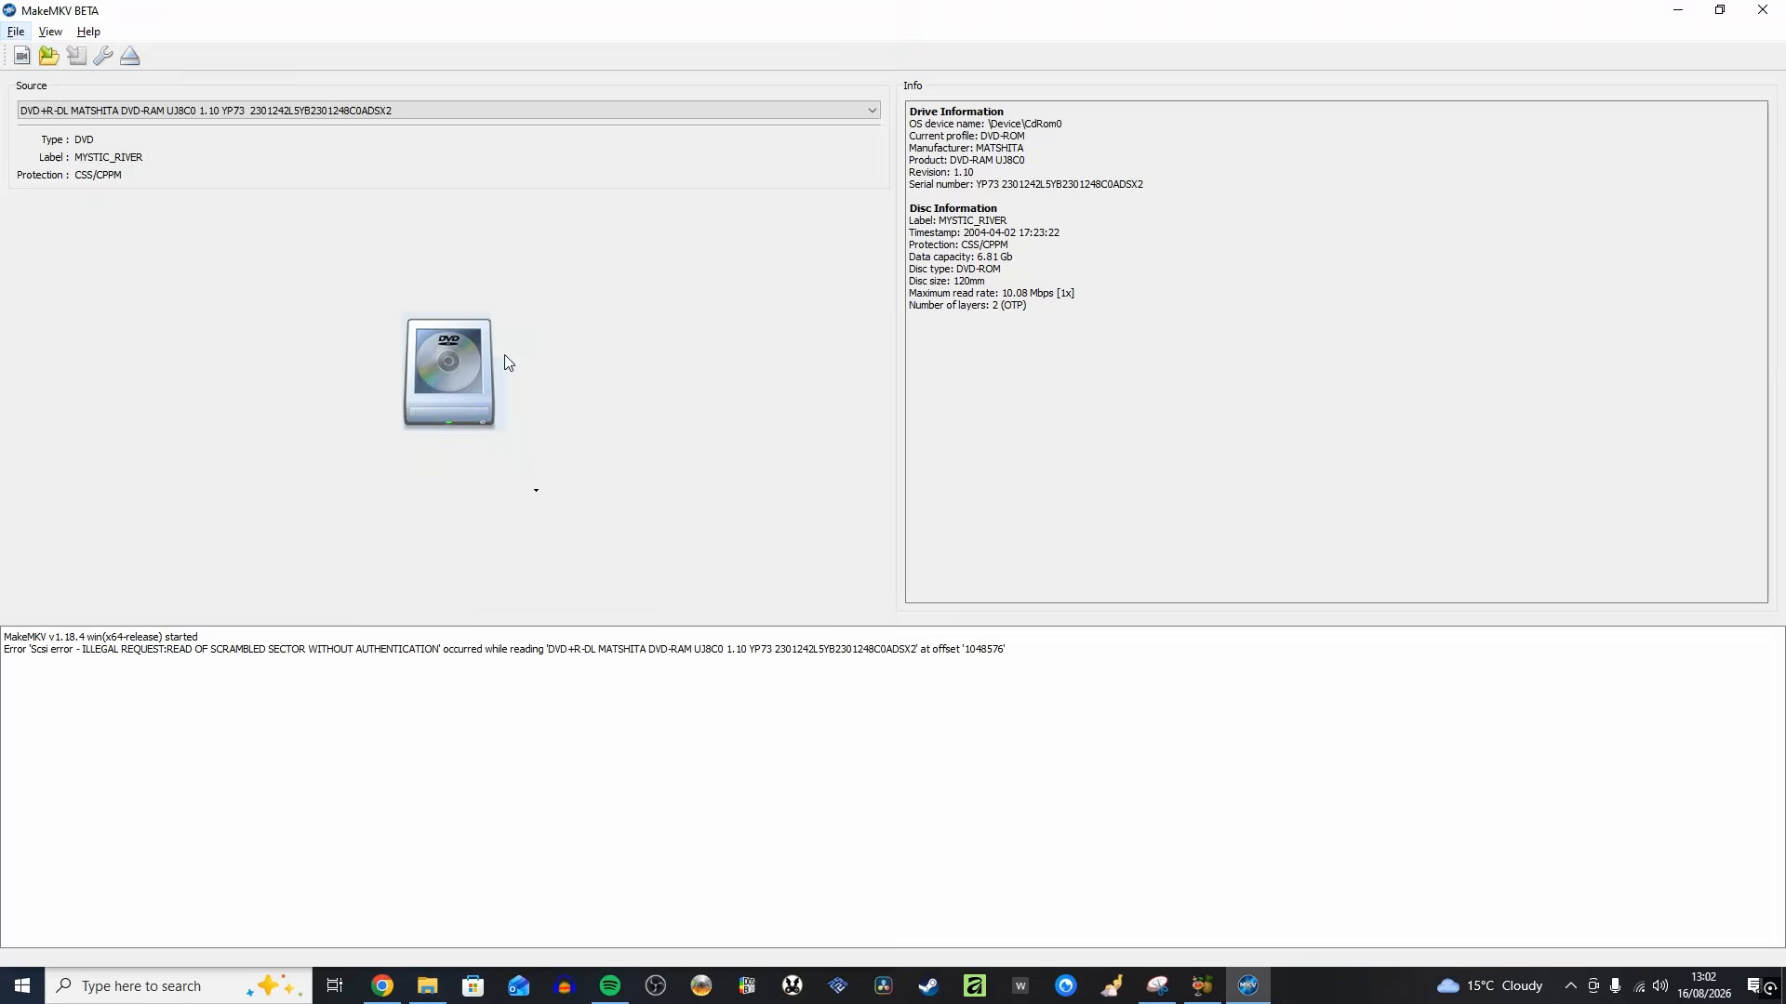
Open the MYSTIC_RIVER DVD in MakeMKV for title scanning
left_click(454, 361)
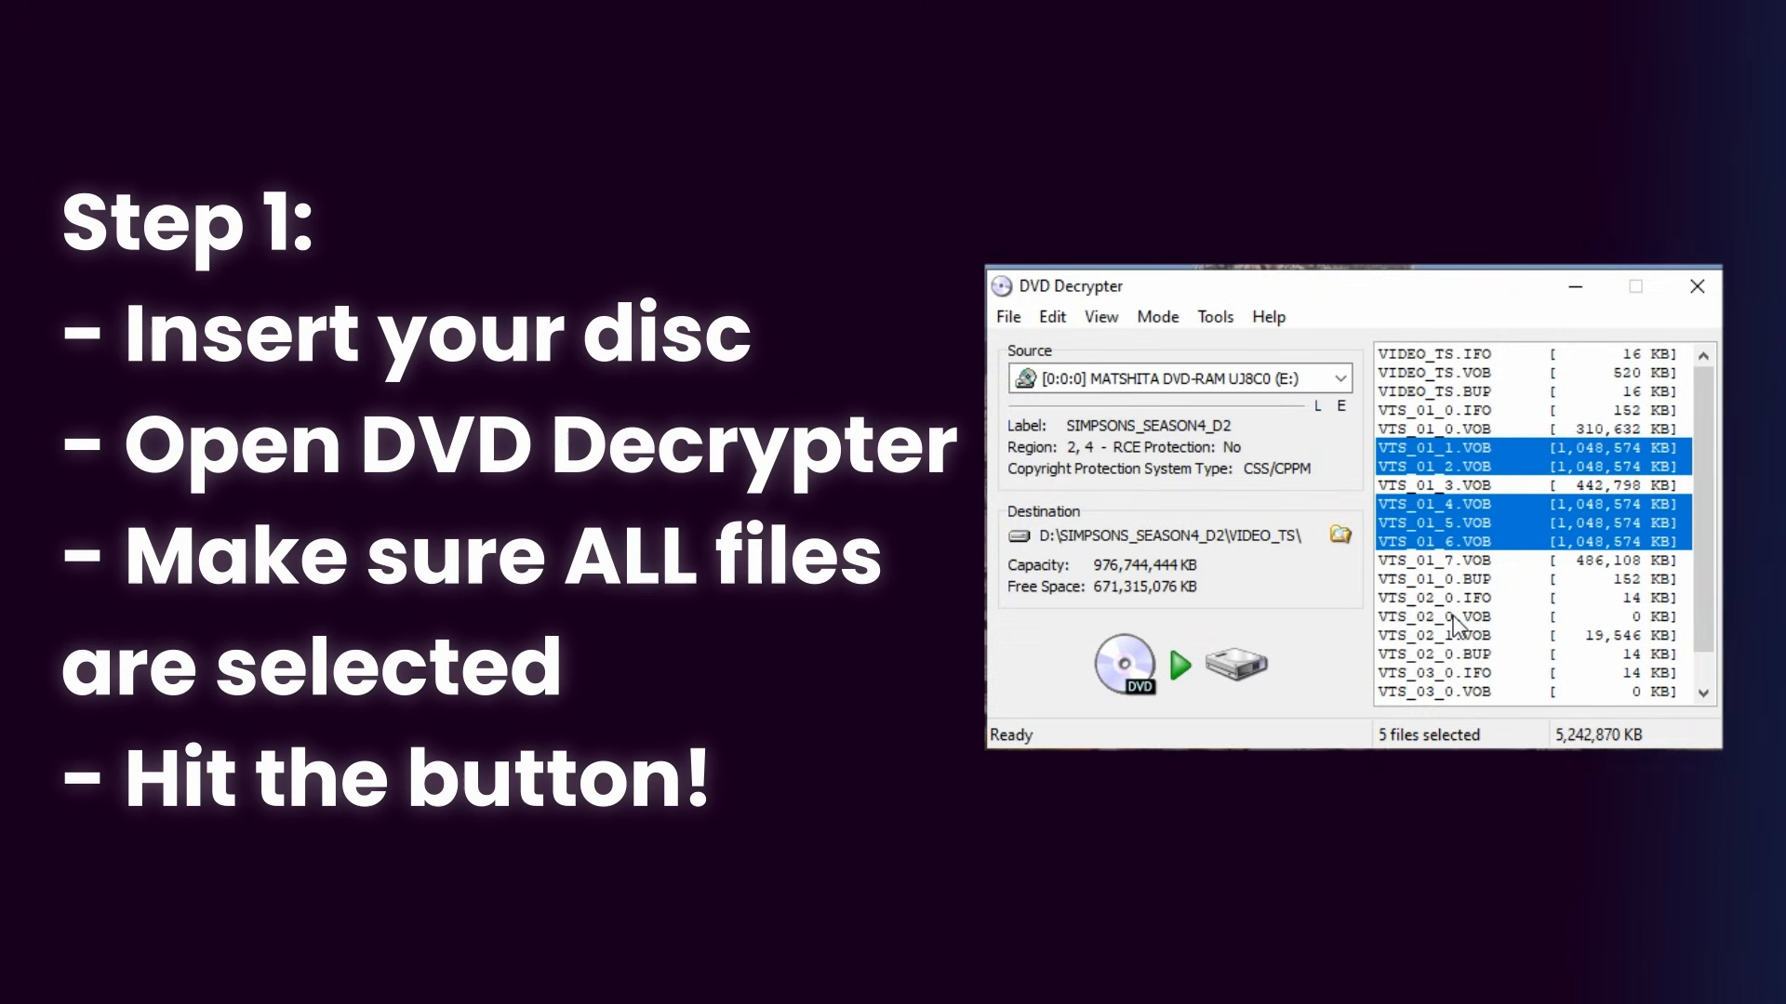
In DVD Decrypter, select all files of the SIMPSONS_SEASON4_D2 disc and start decrypting them
key("ctrl+a")
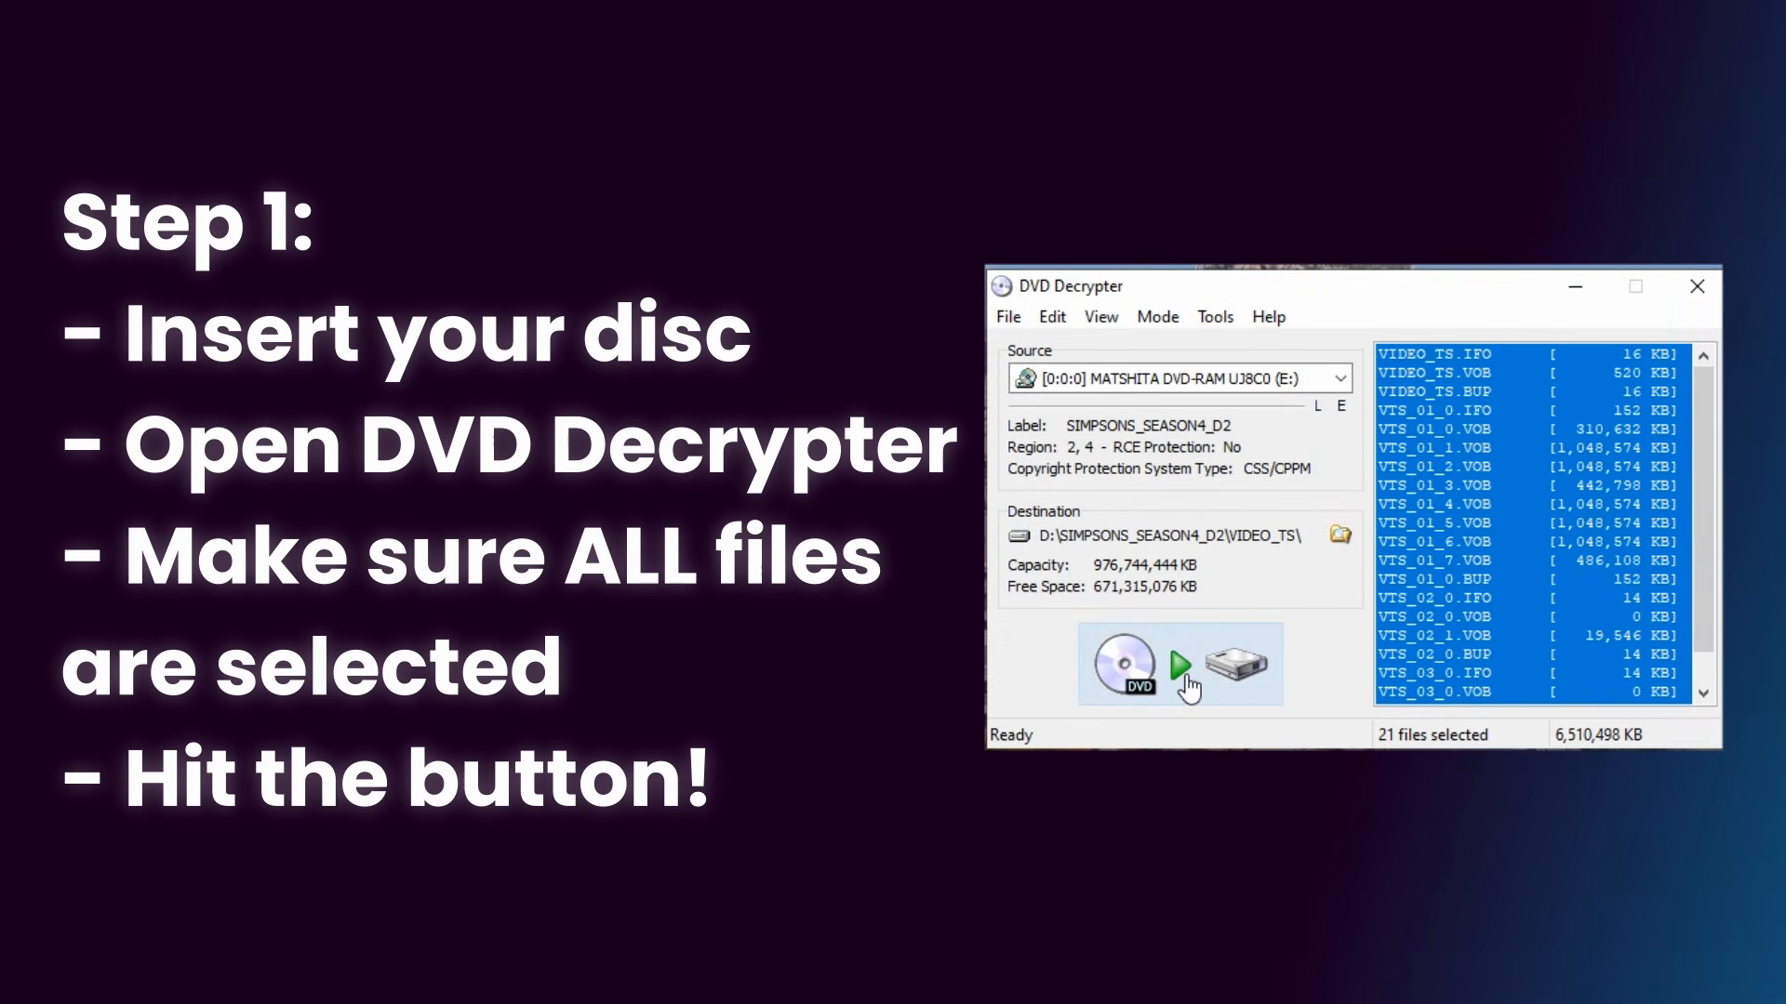
left_click(1188, 679)
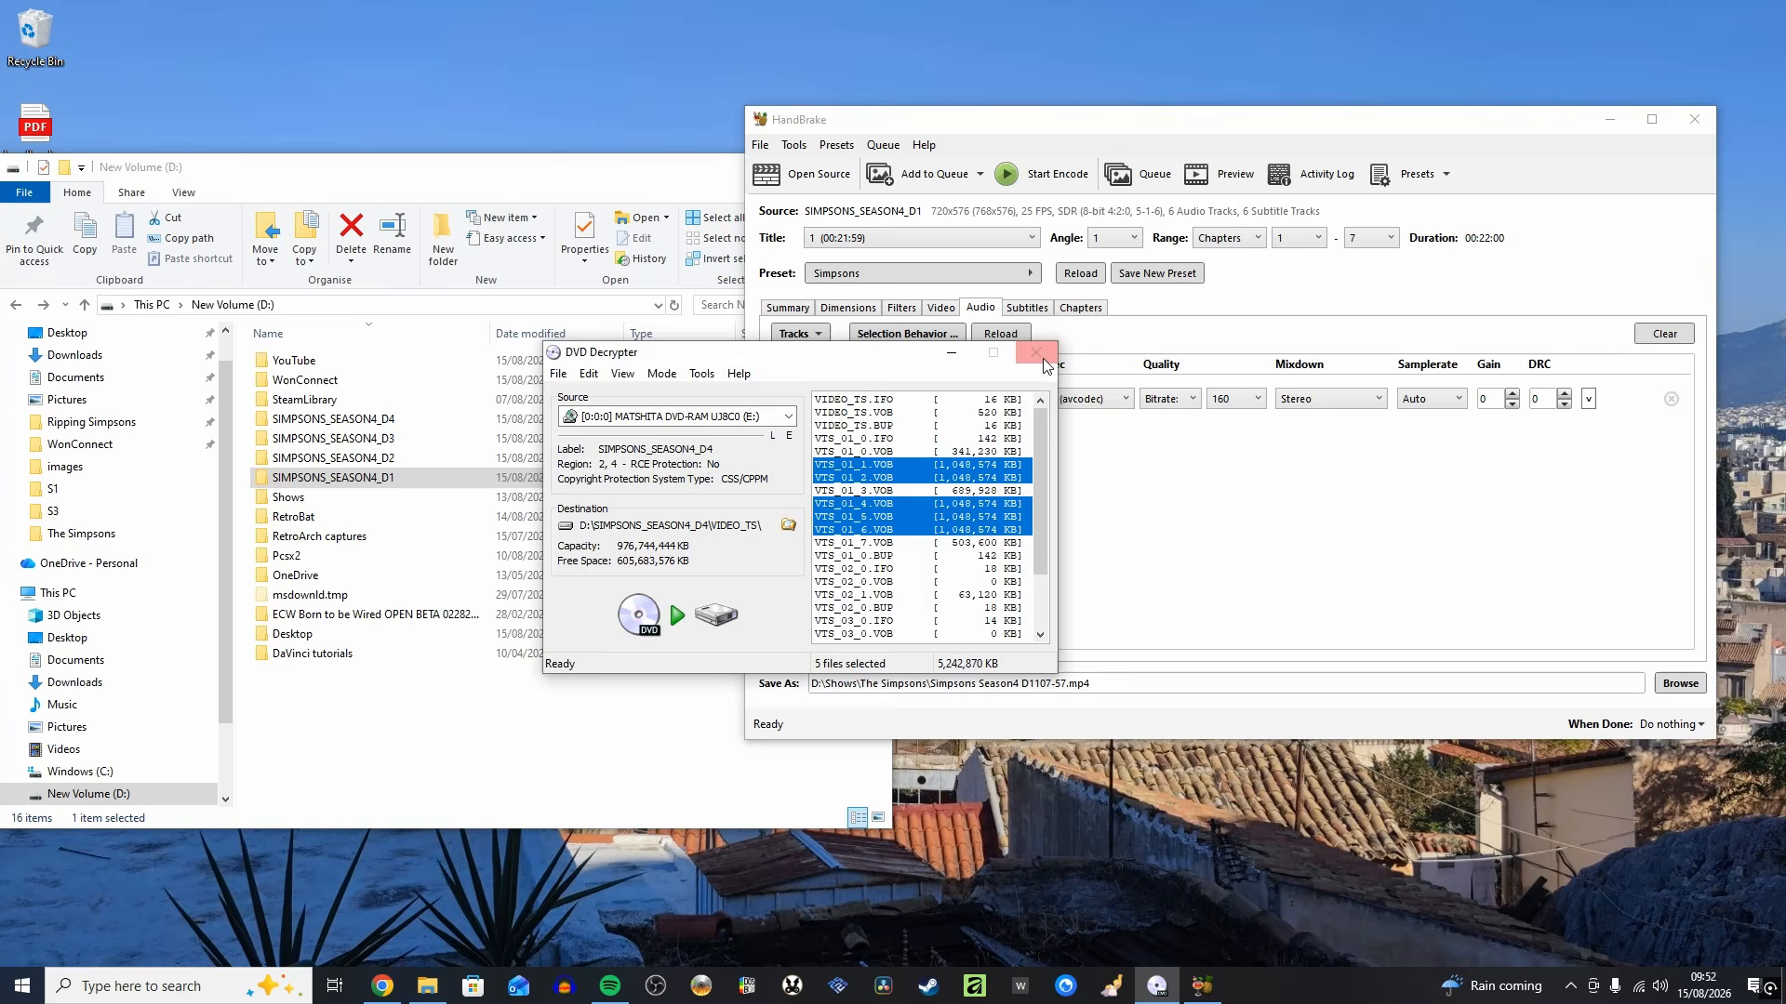
Close DVD Decrypter, dismissing its error messages, and decline the antivirus scan of the disc
left_click(1043, 360)
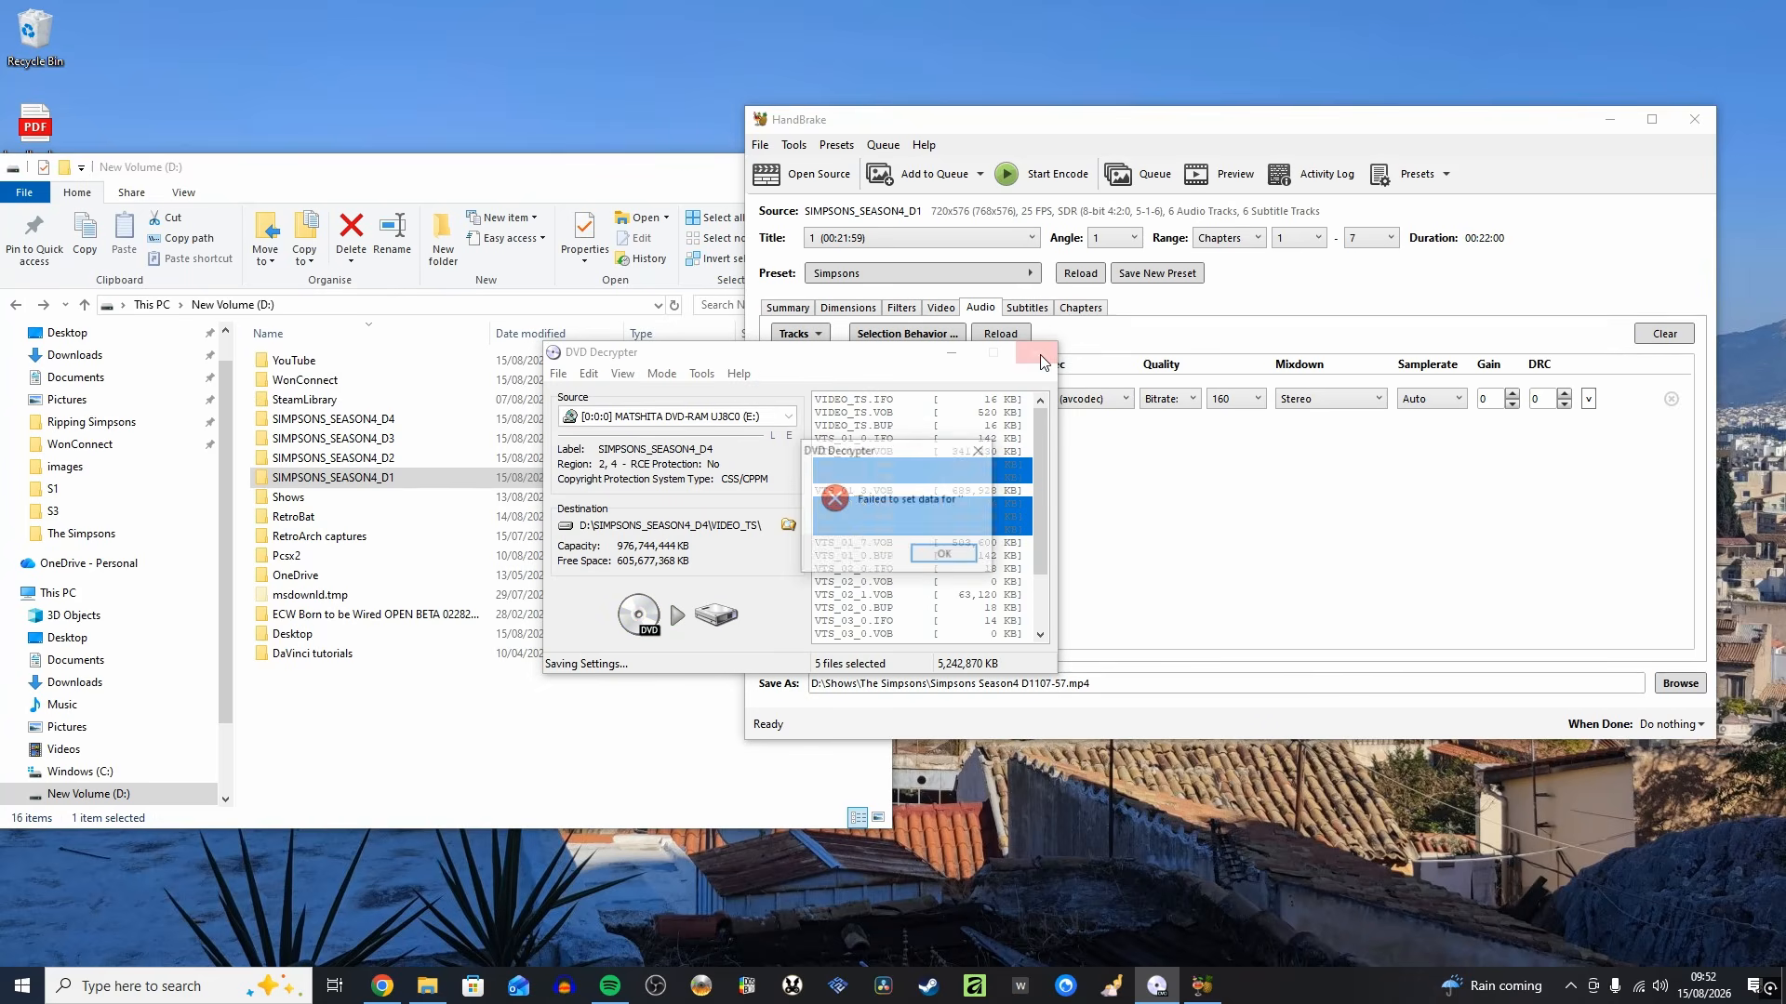
left_click(955, 559)
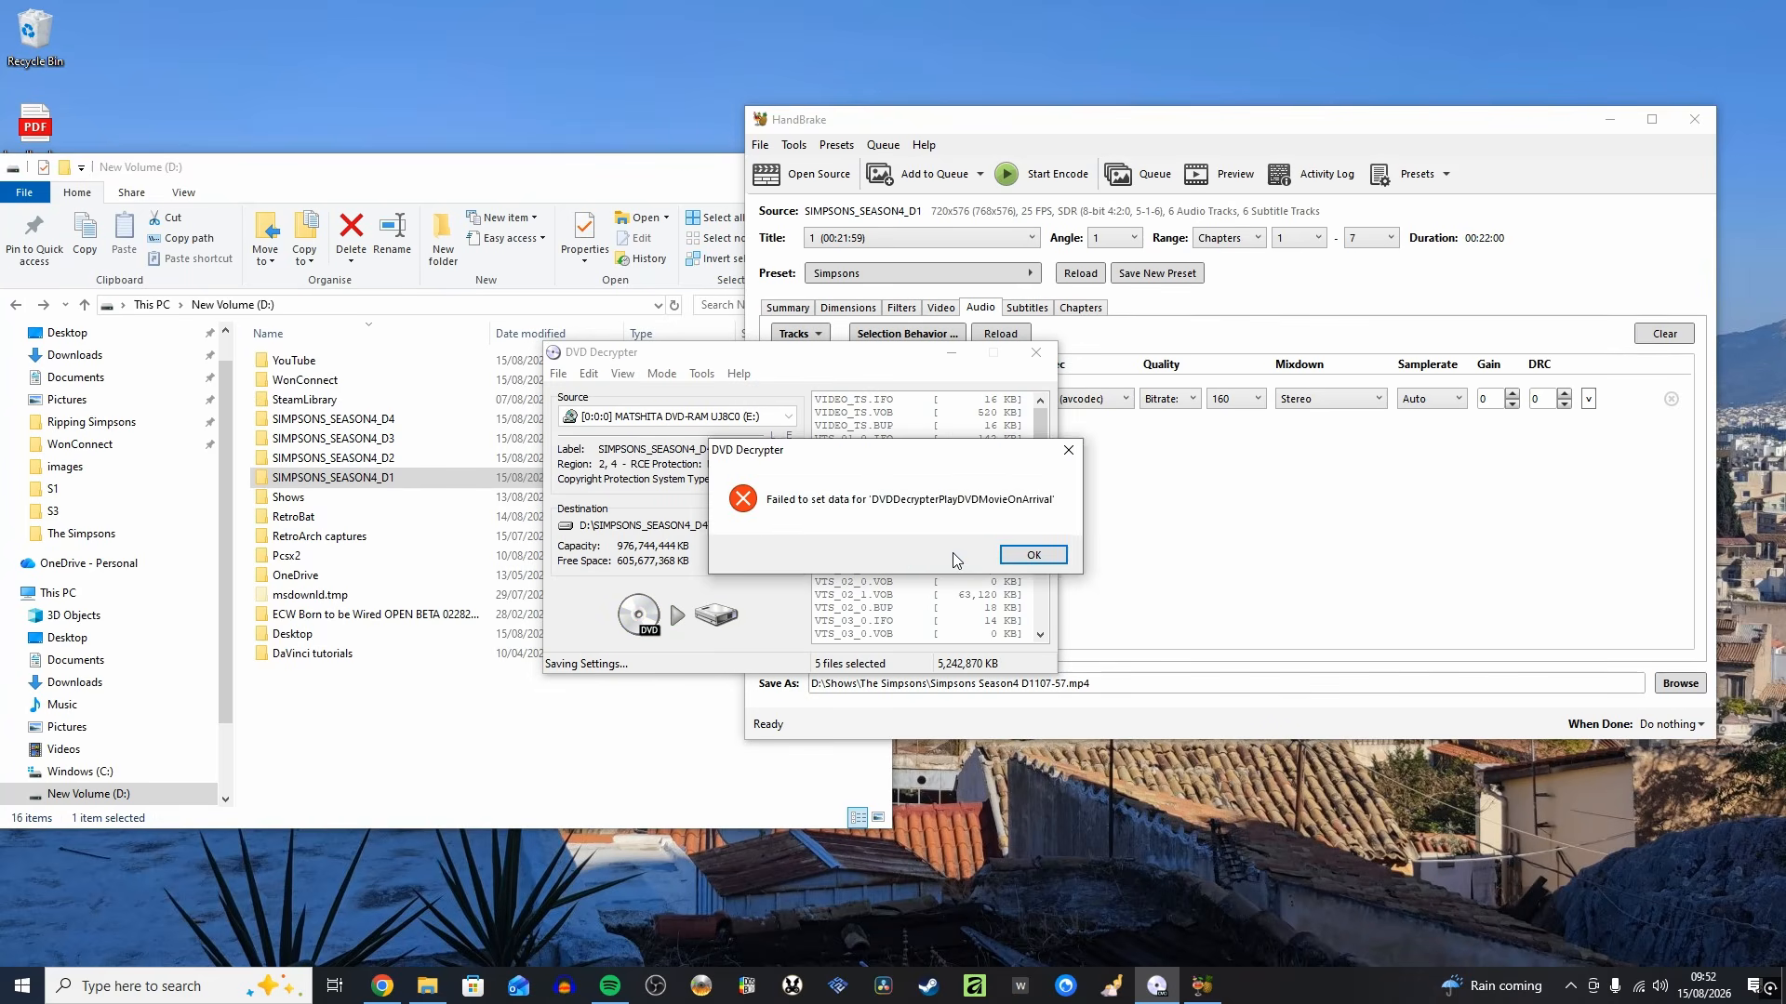
left_click(1025, 559)
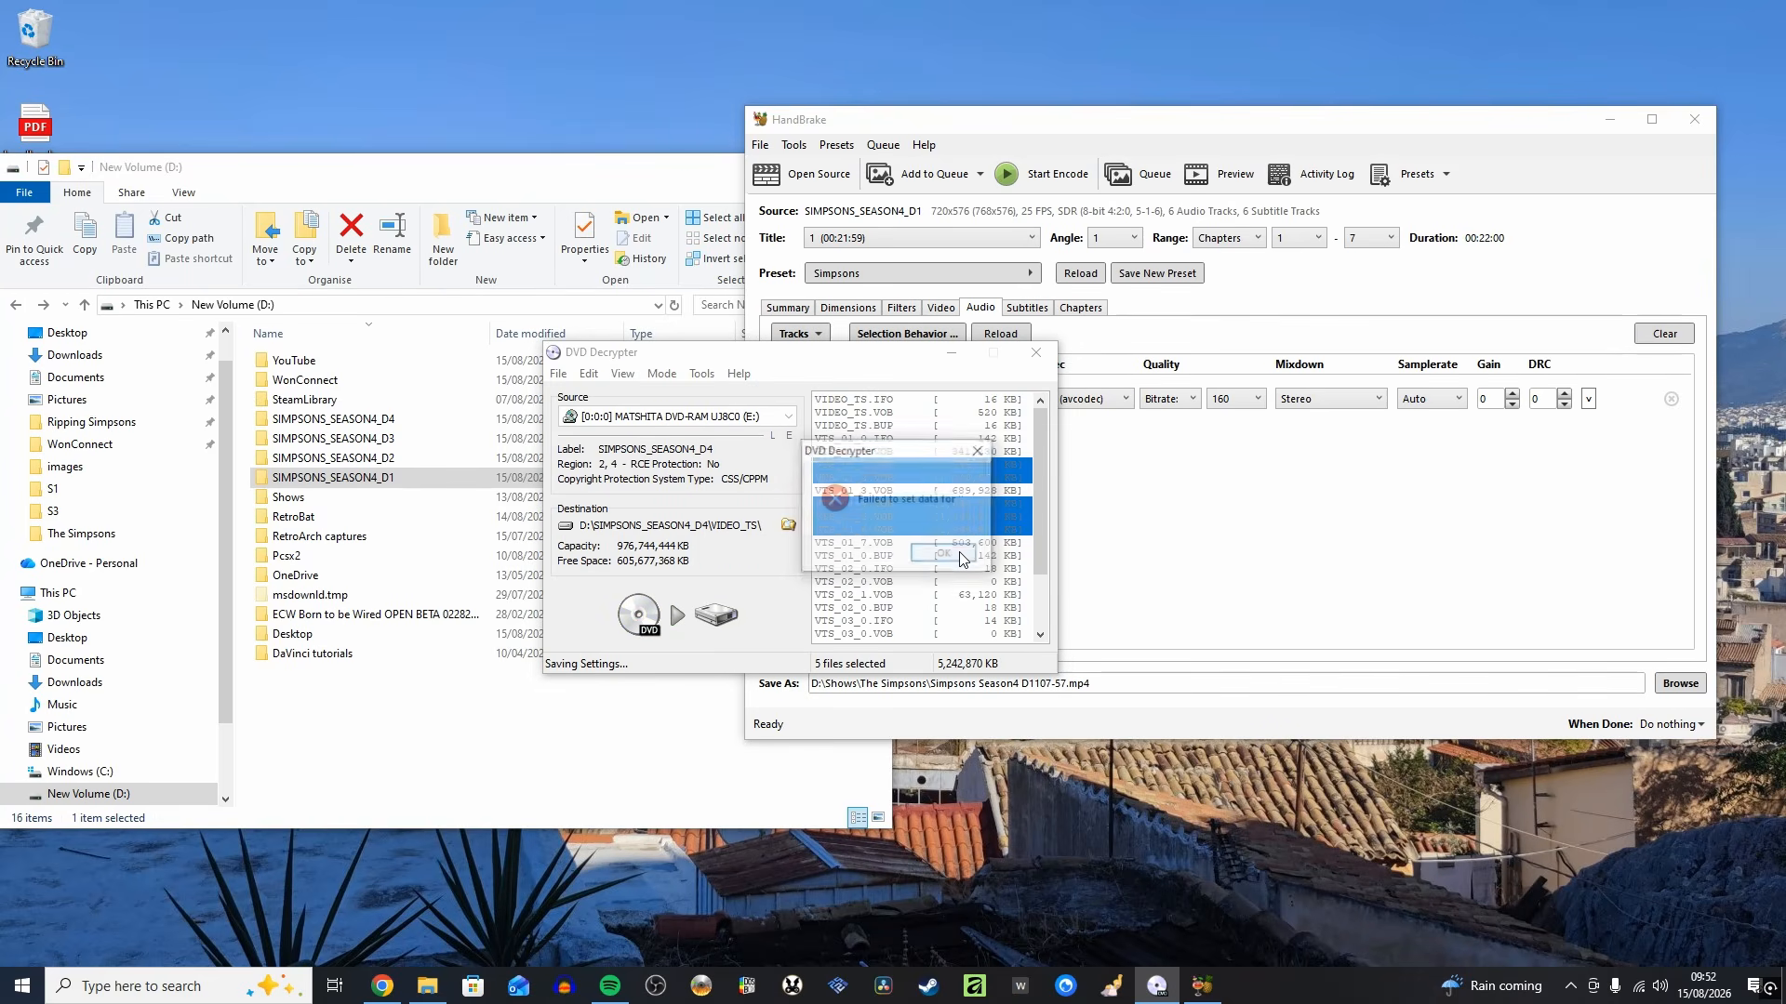
left_click(961, 556)
left_click(961, 555)
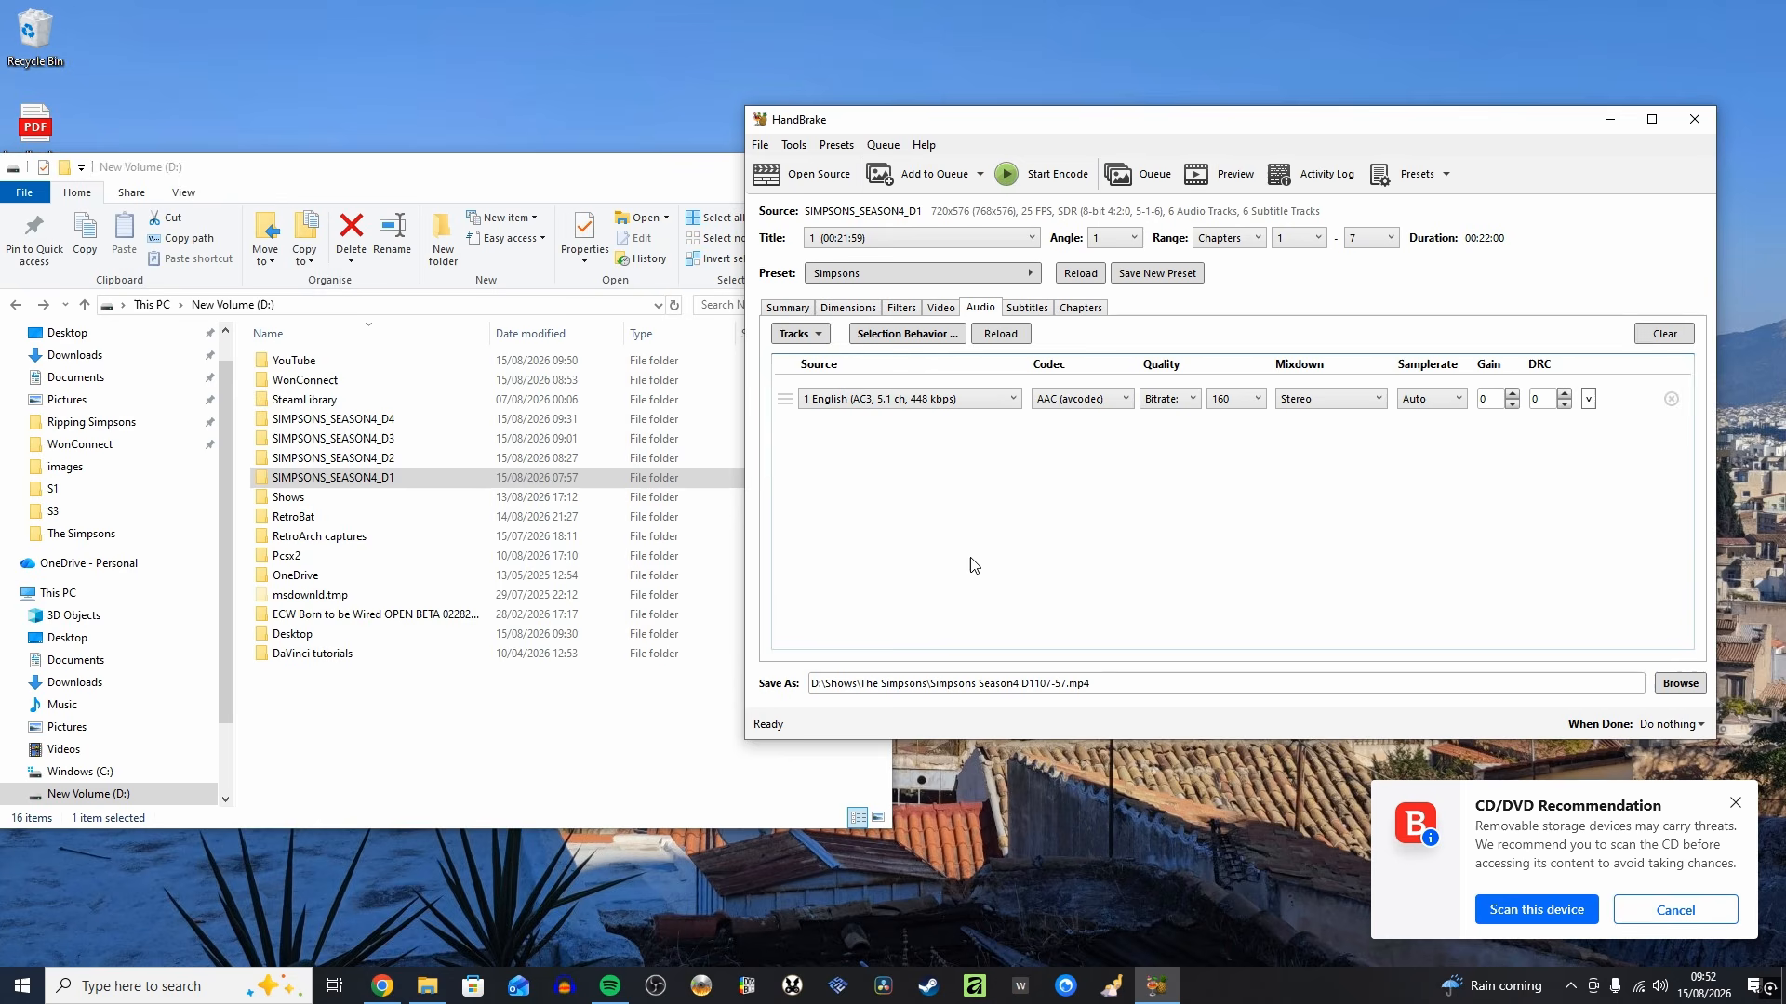
left_click(1657, 908)
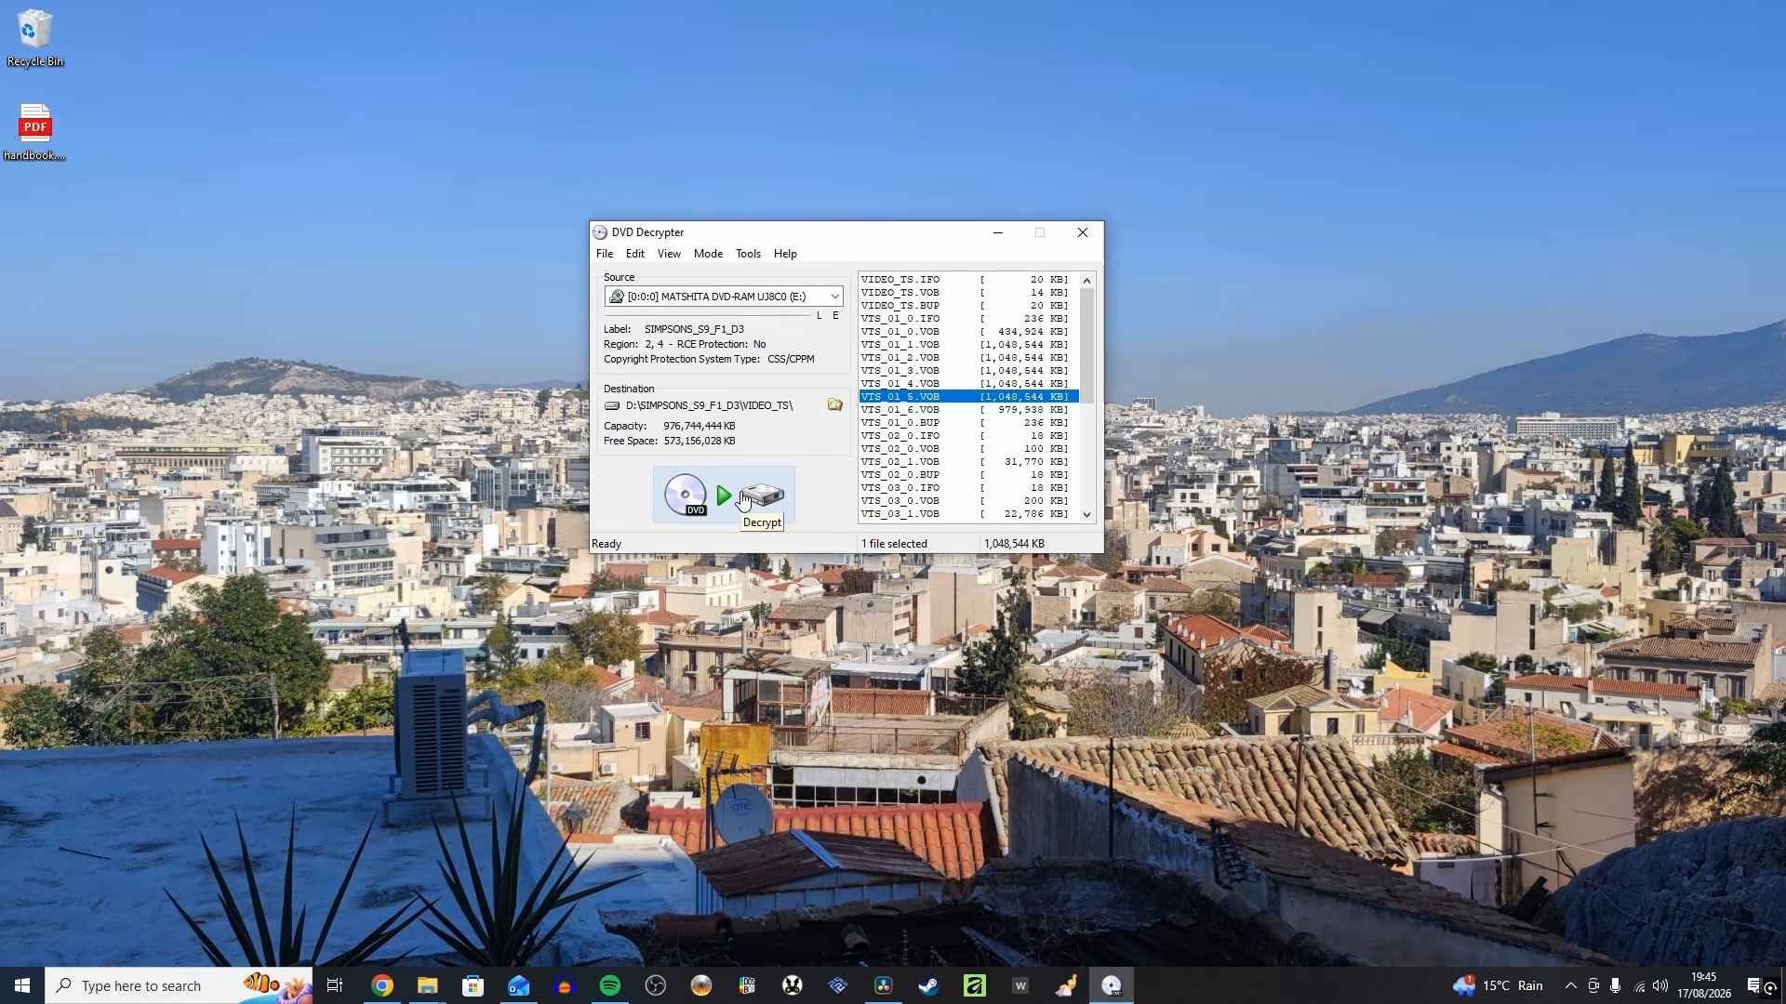
In DVD Decrypter, start decrypting the SIMPSONS_S9_F1_D3 disc to D:\SIMPSONS_S9_F1_D3\VIDEO_TS\
left_click(743, 500)
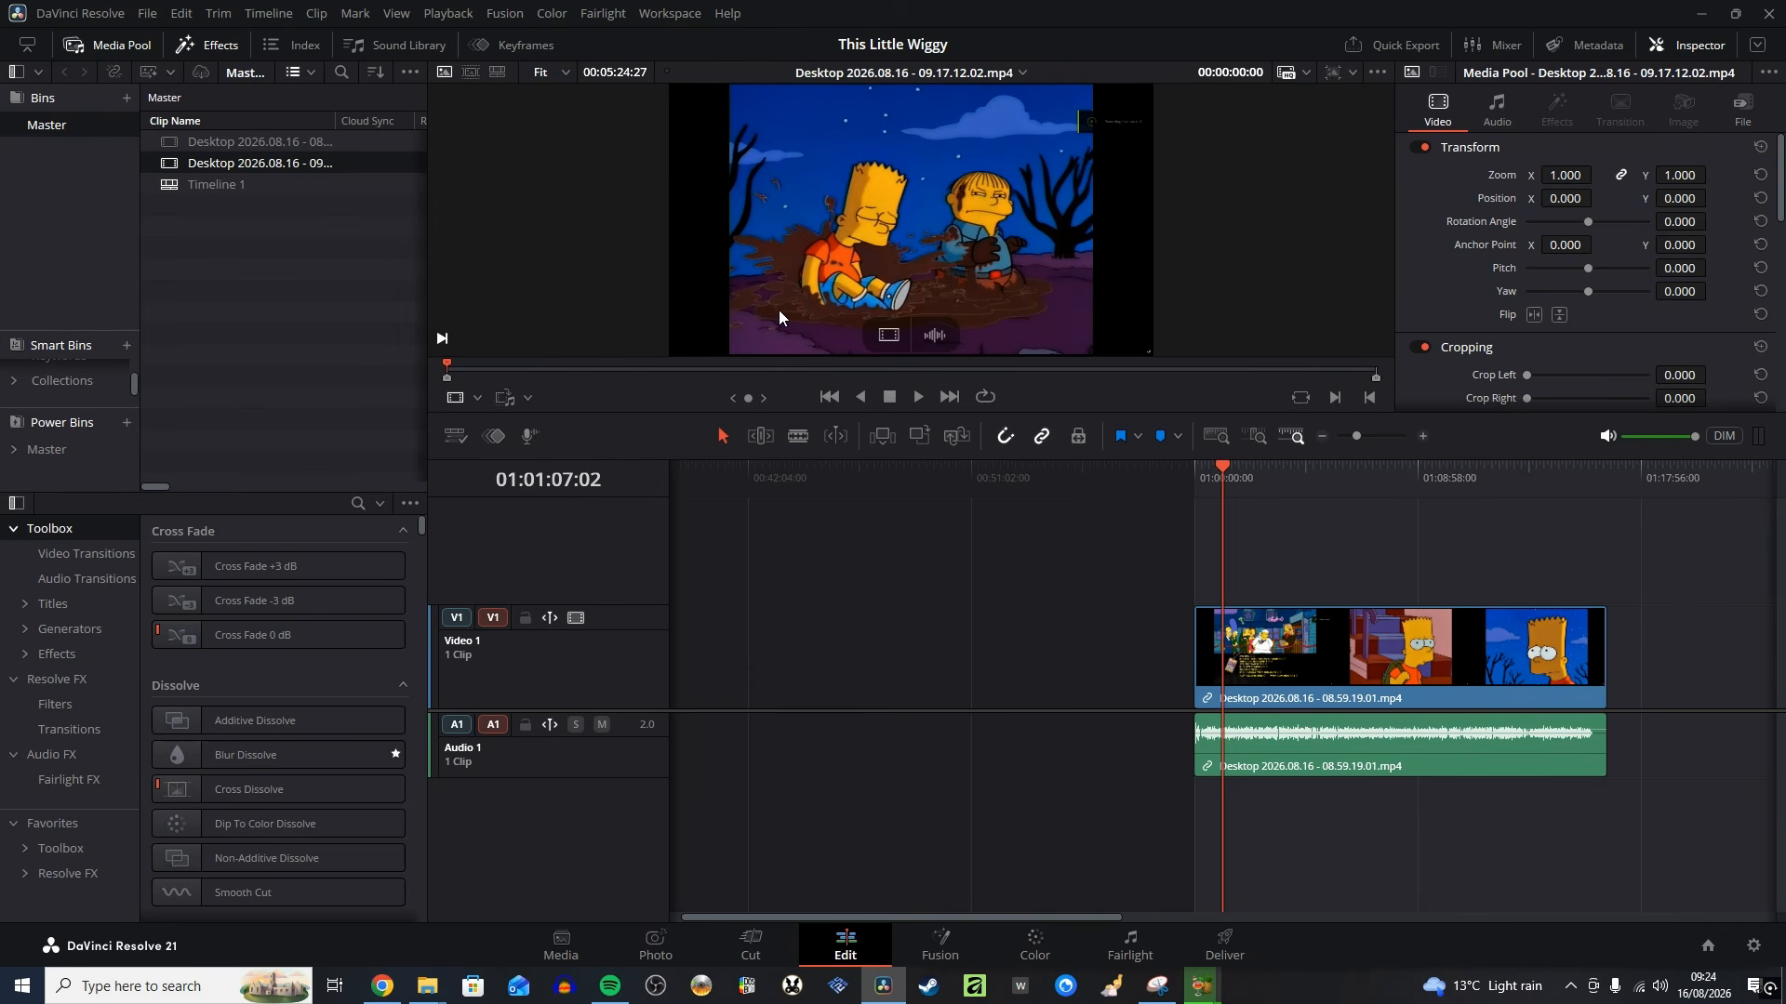
In DaVinci Resolve, append the Desktop 2026.08.16 - 09.17.12.02.mp4 clip after the first clip on Timeline 1 and fast-forward through the episode
left_click_drag(779, 310, 1457, 668)
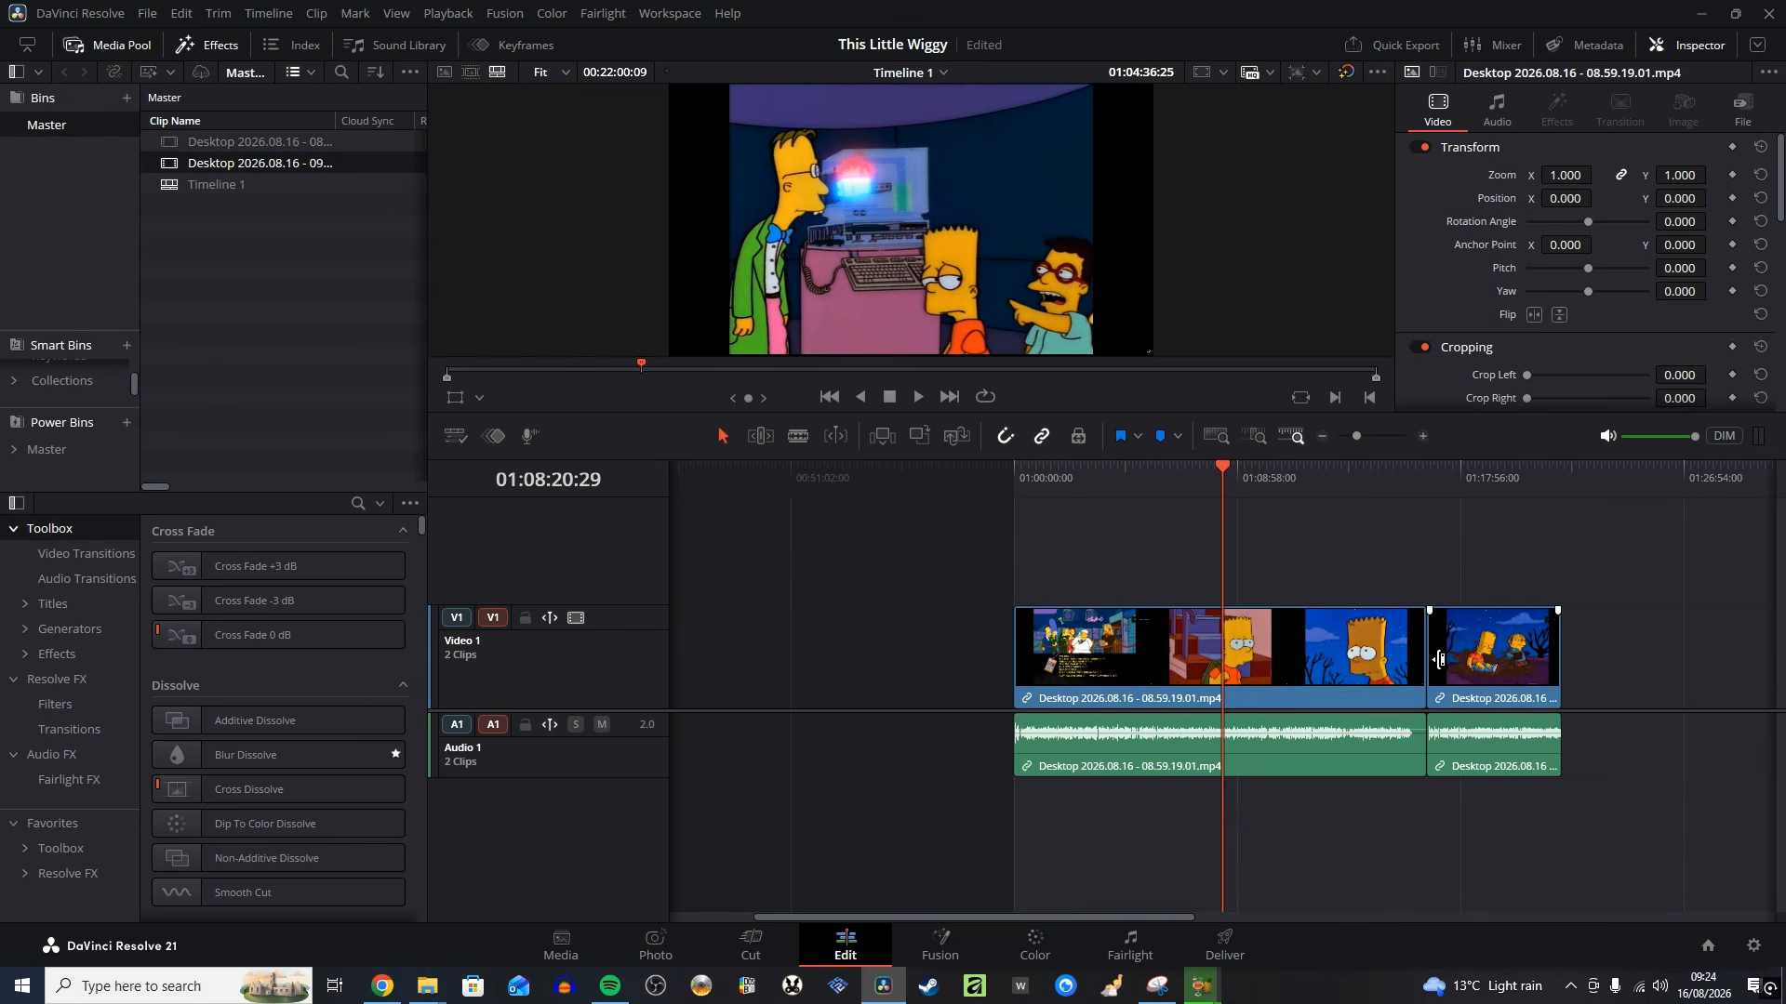
scroll(1440, 660, "up", 4)
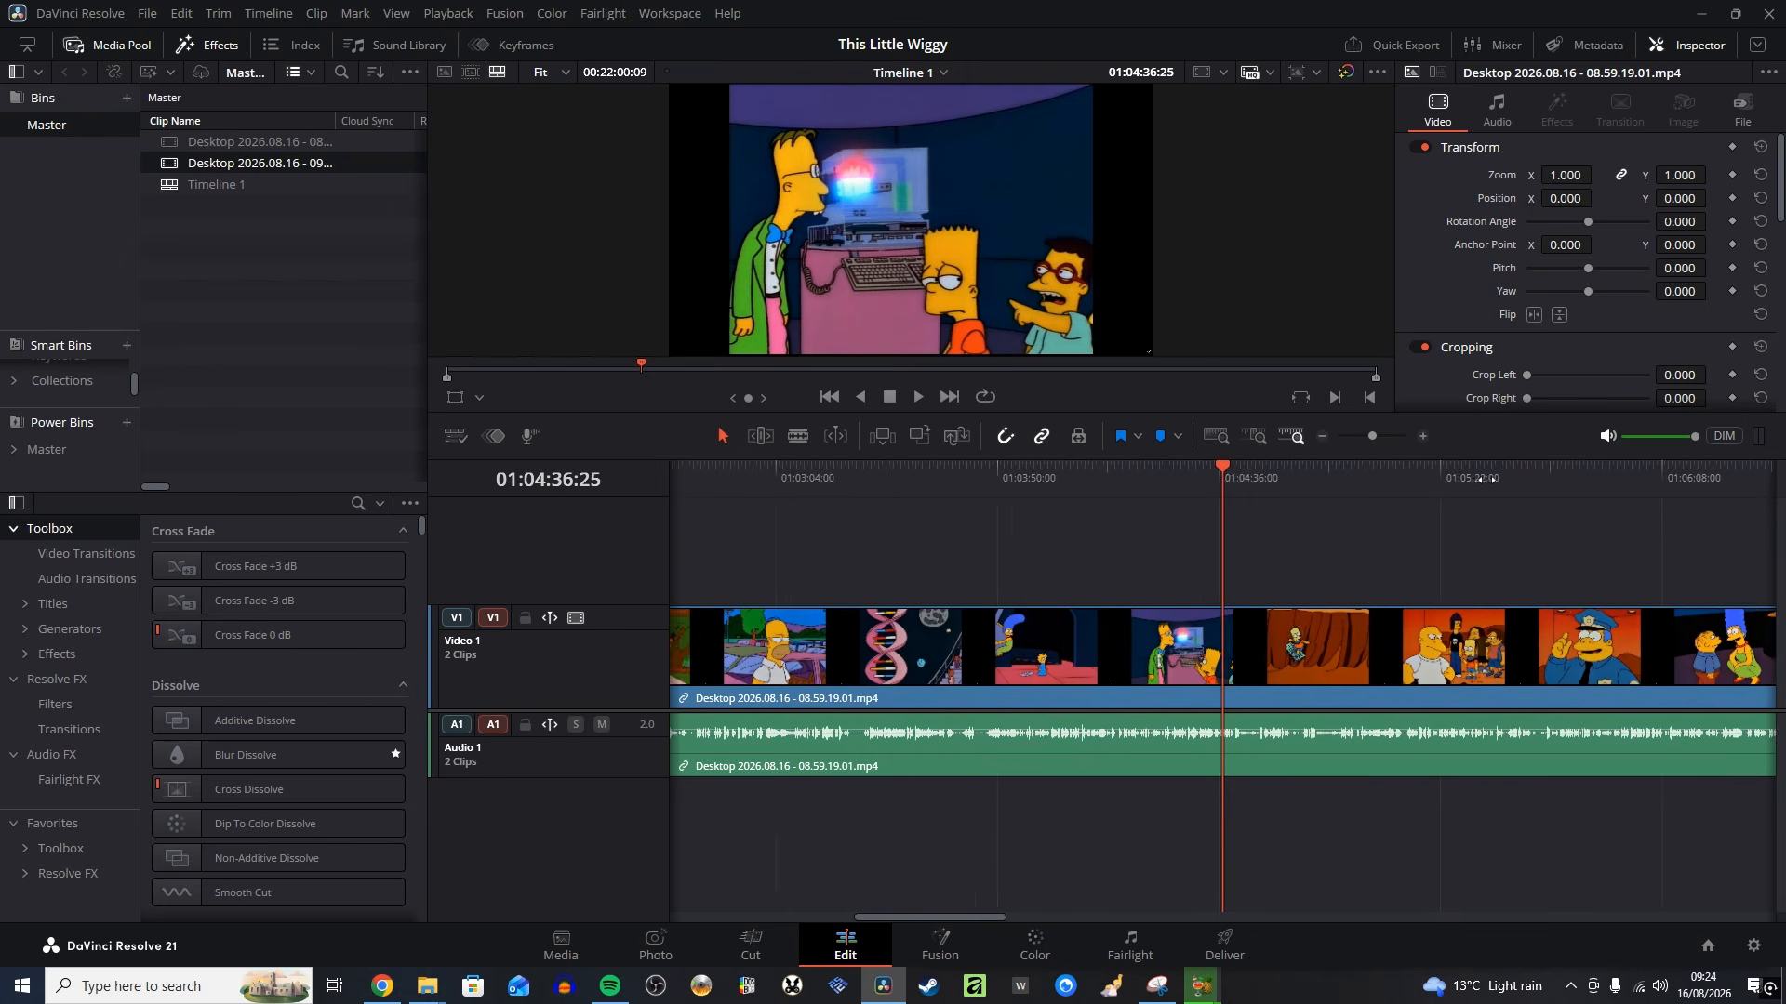
key("l")
key("l")
key("l")
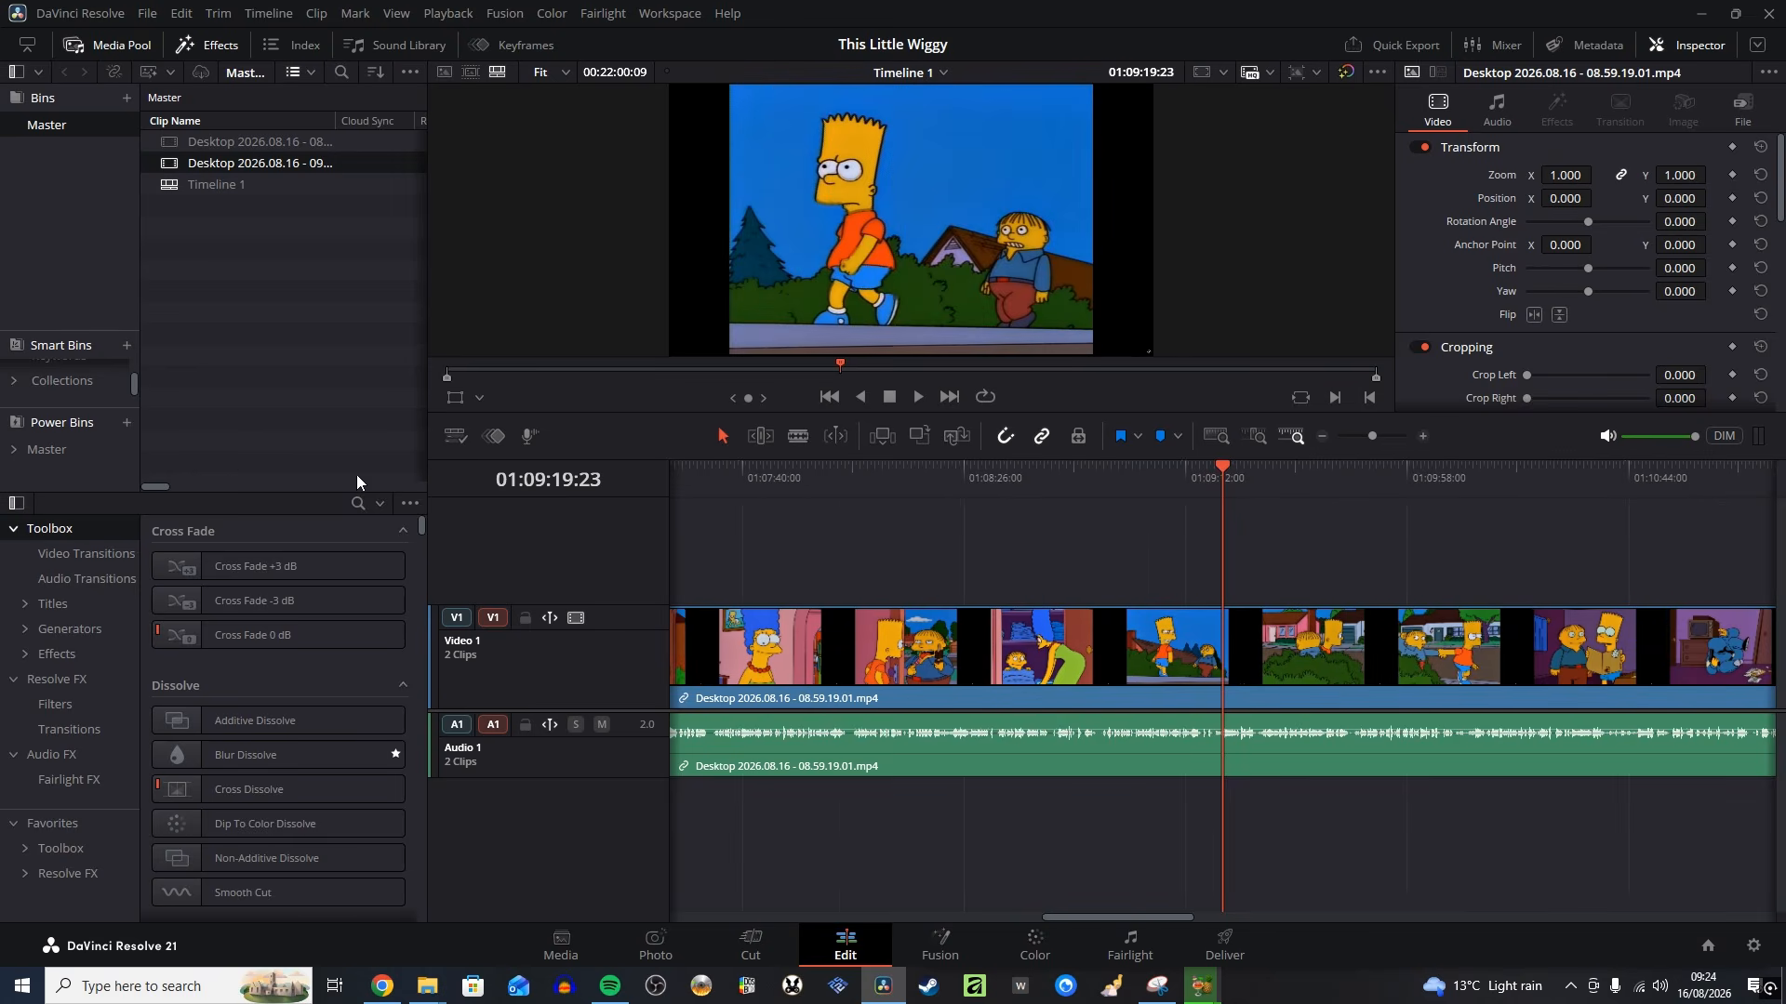
scroll(1447, 567, "down", 2)
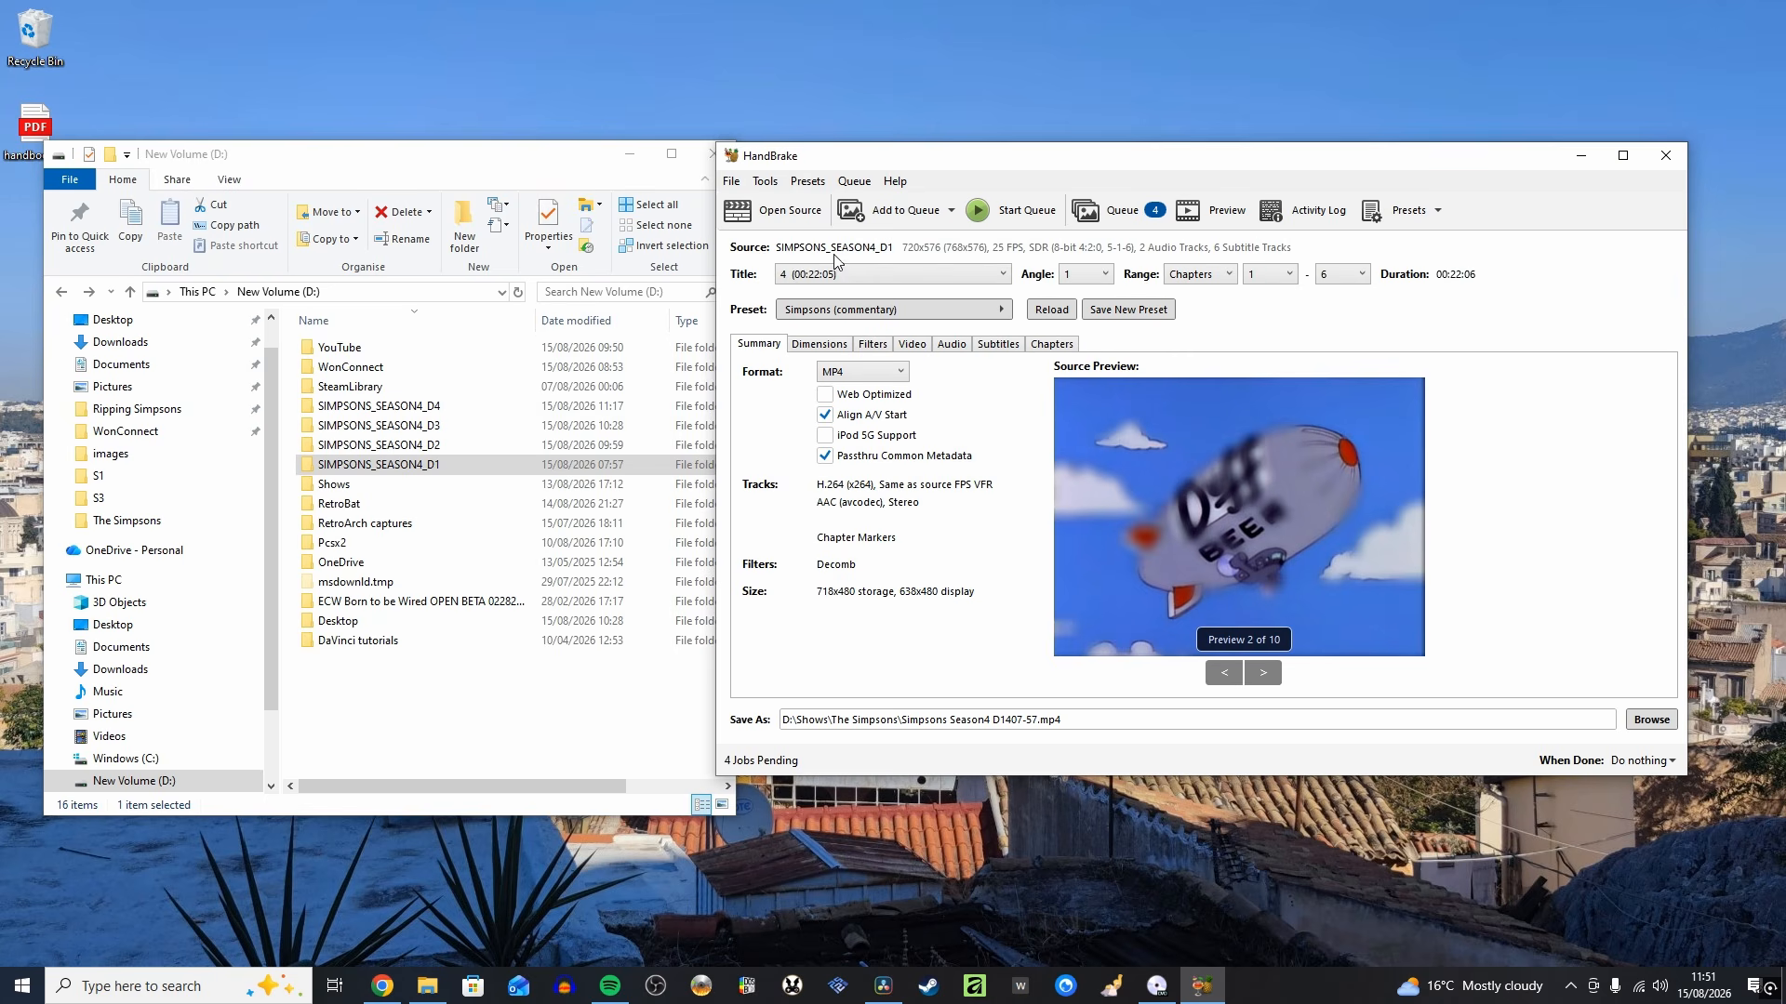
In HandBrake, load the SIMPSONS_SEASON4_D2 folder as the source and open the selection of titles for the queue
left_click(798, 225)
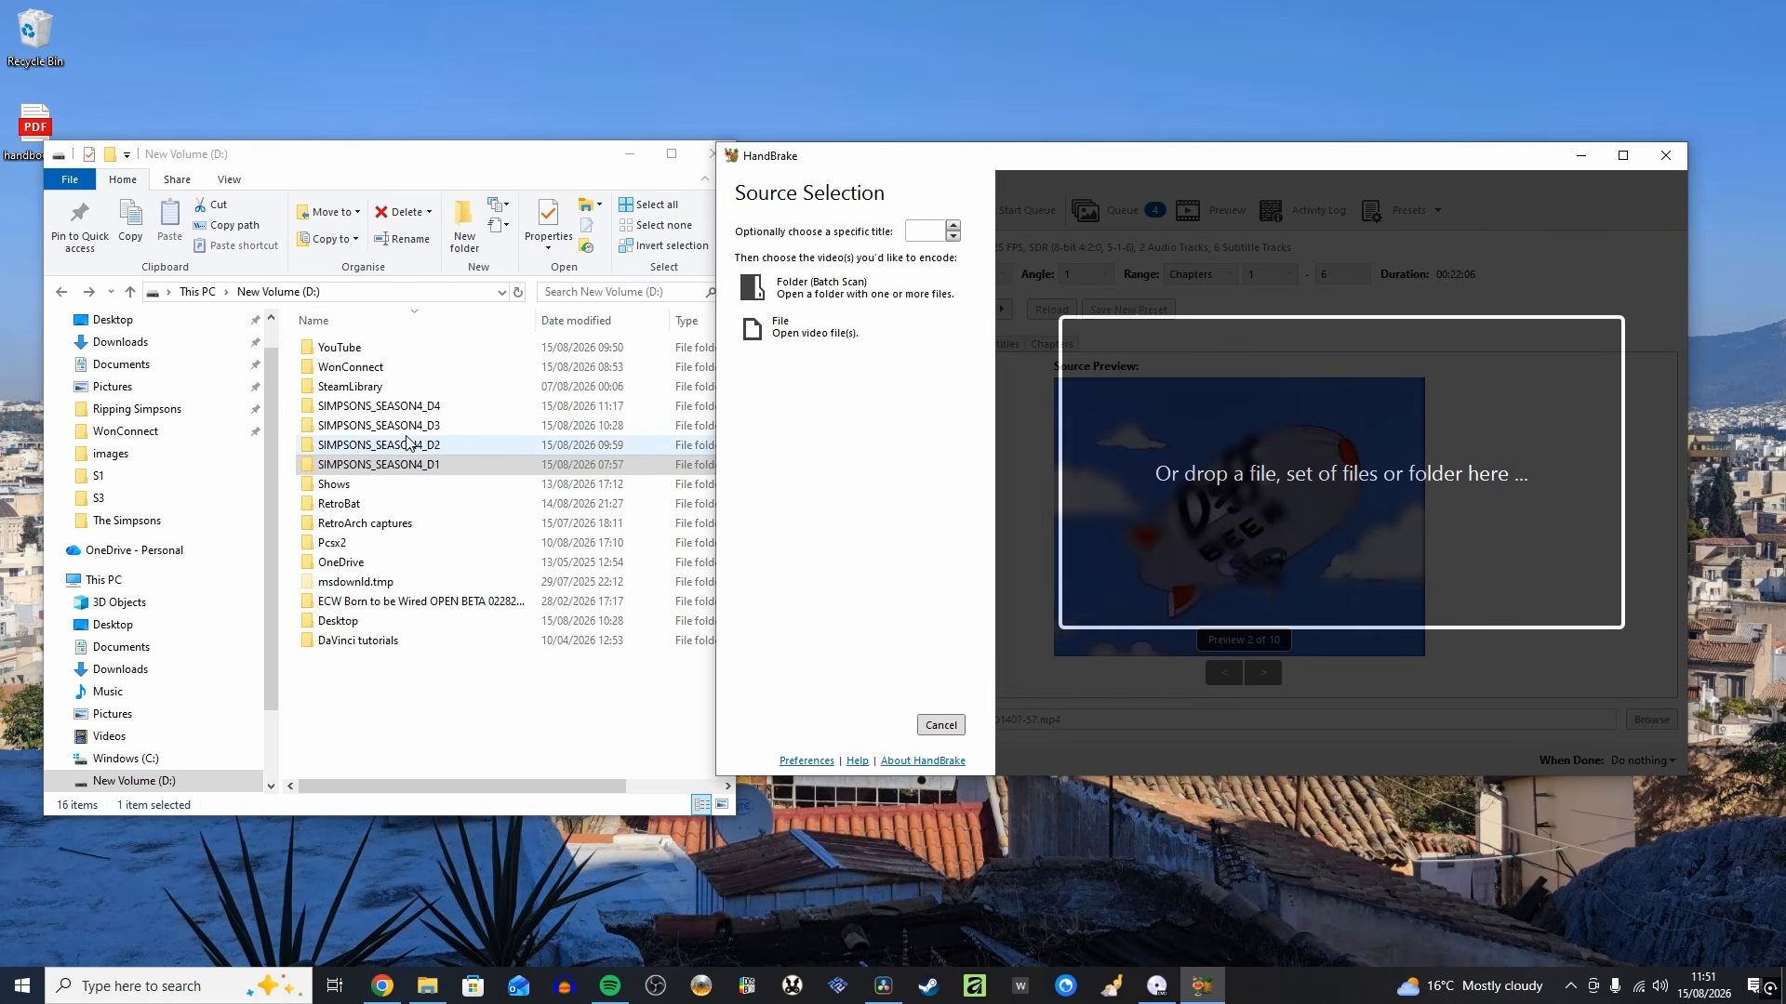
left_click_drag(406, 443, 1208, 470)
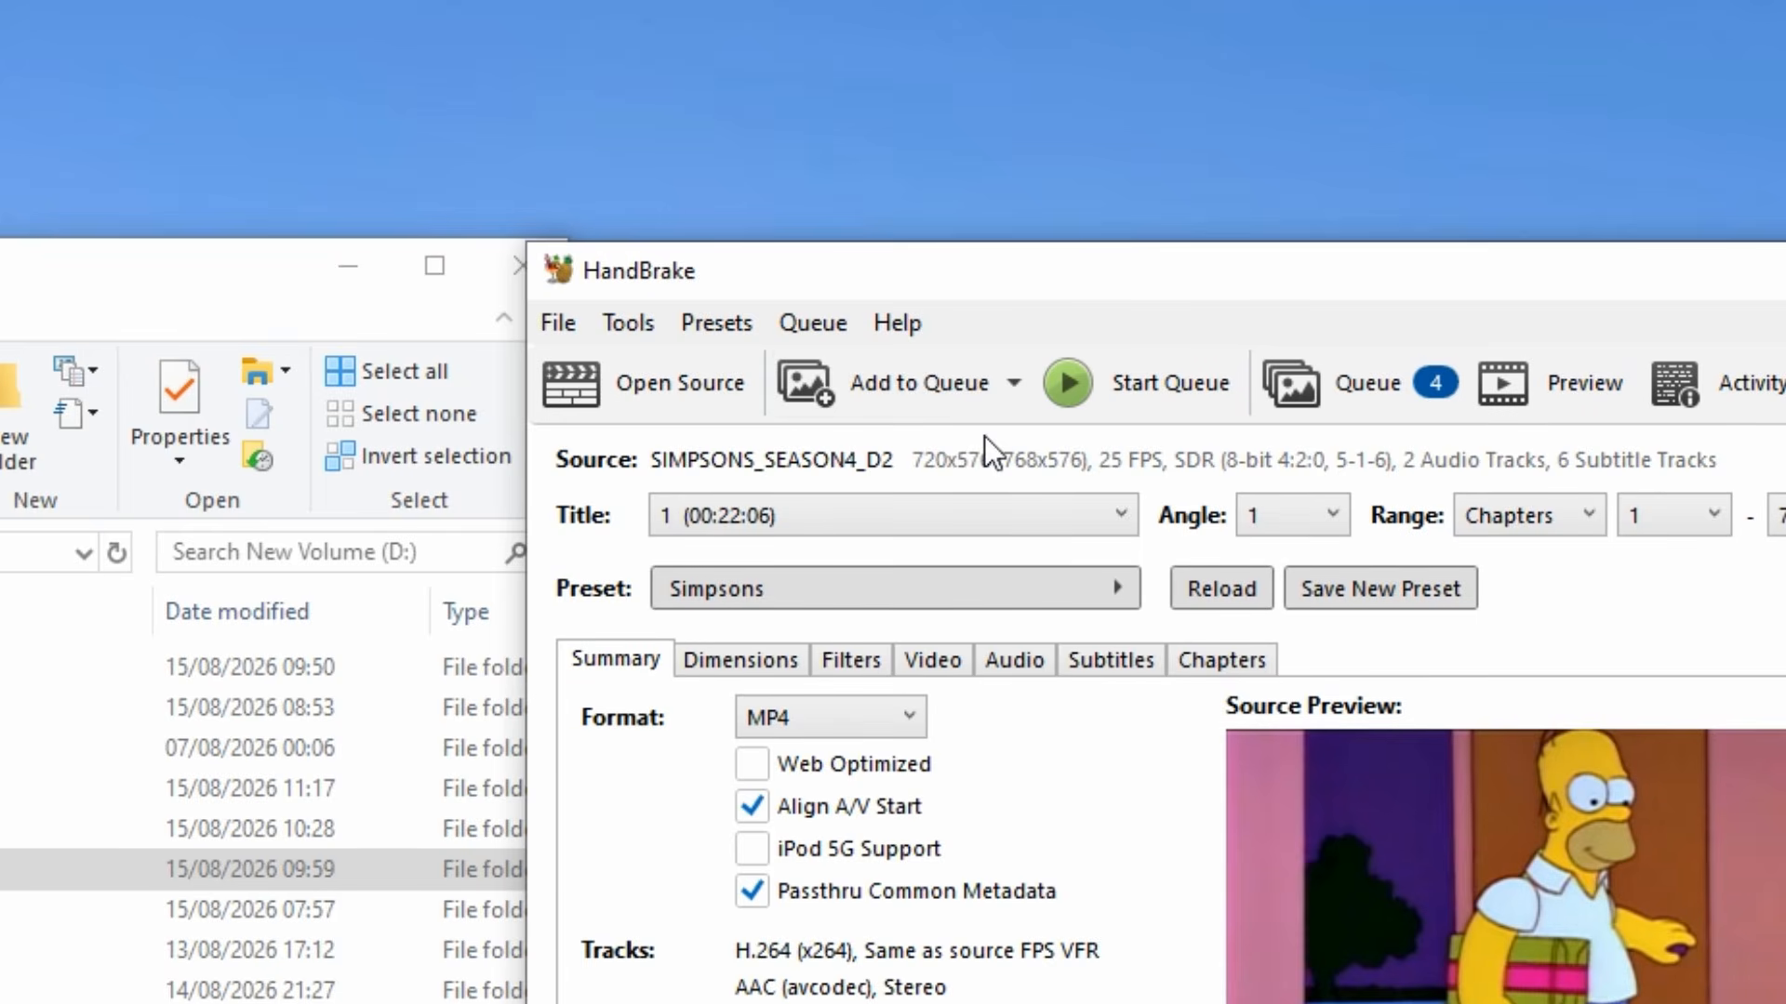
left_click(953, 211)
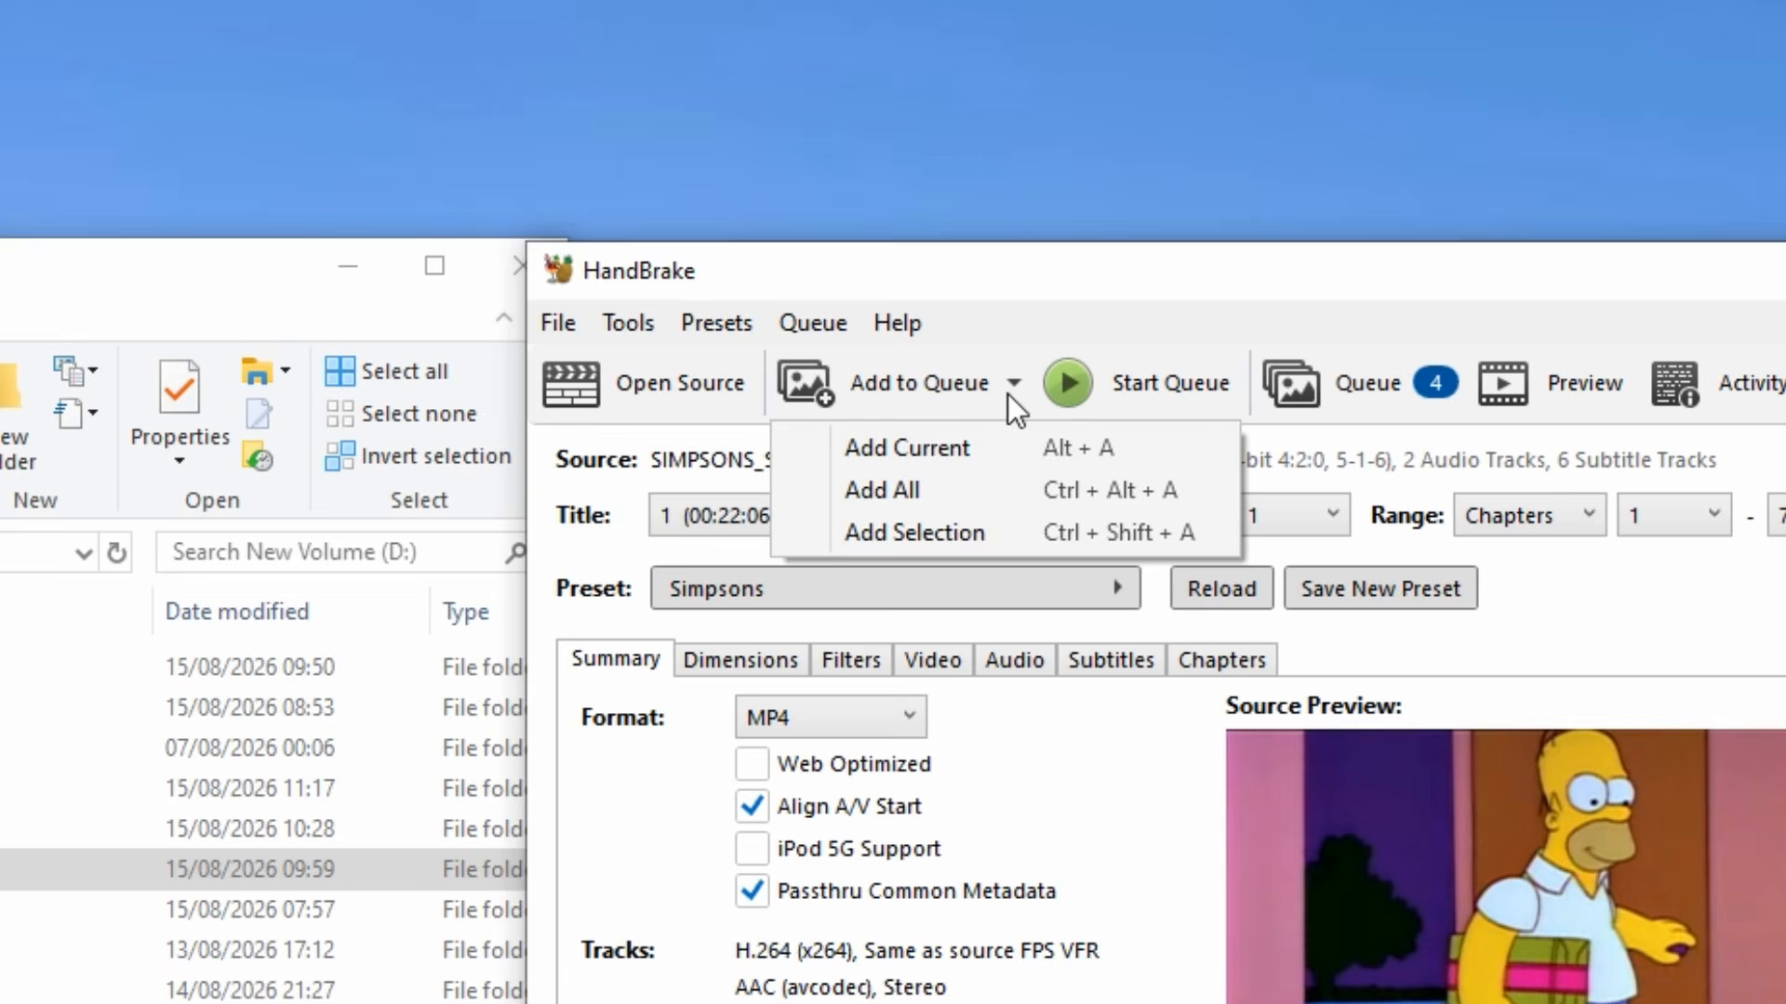
left_click(963, 530)
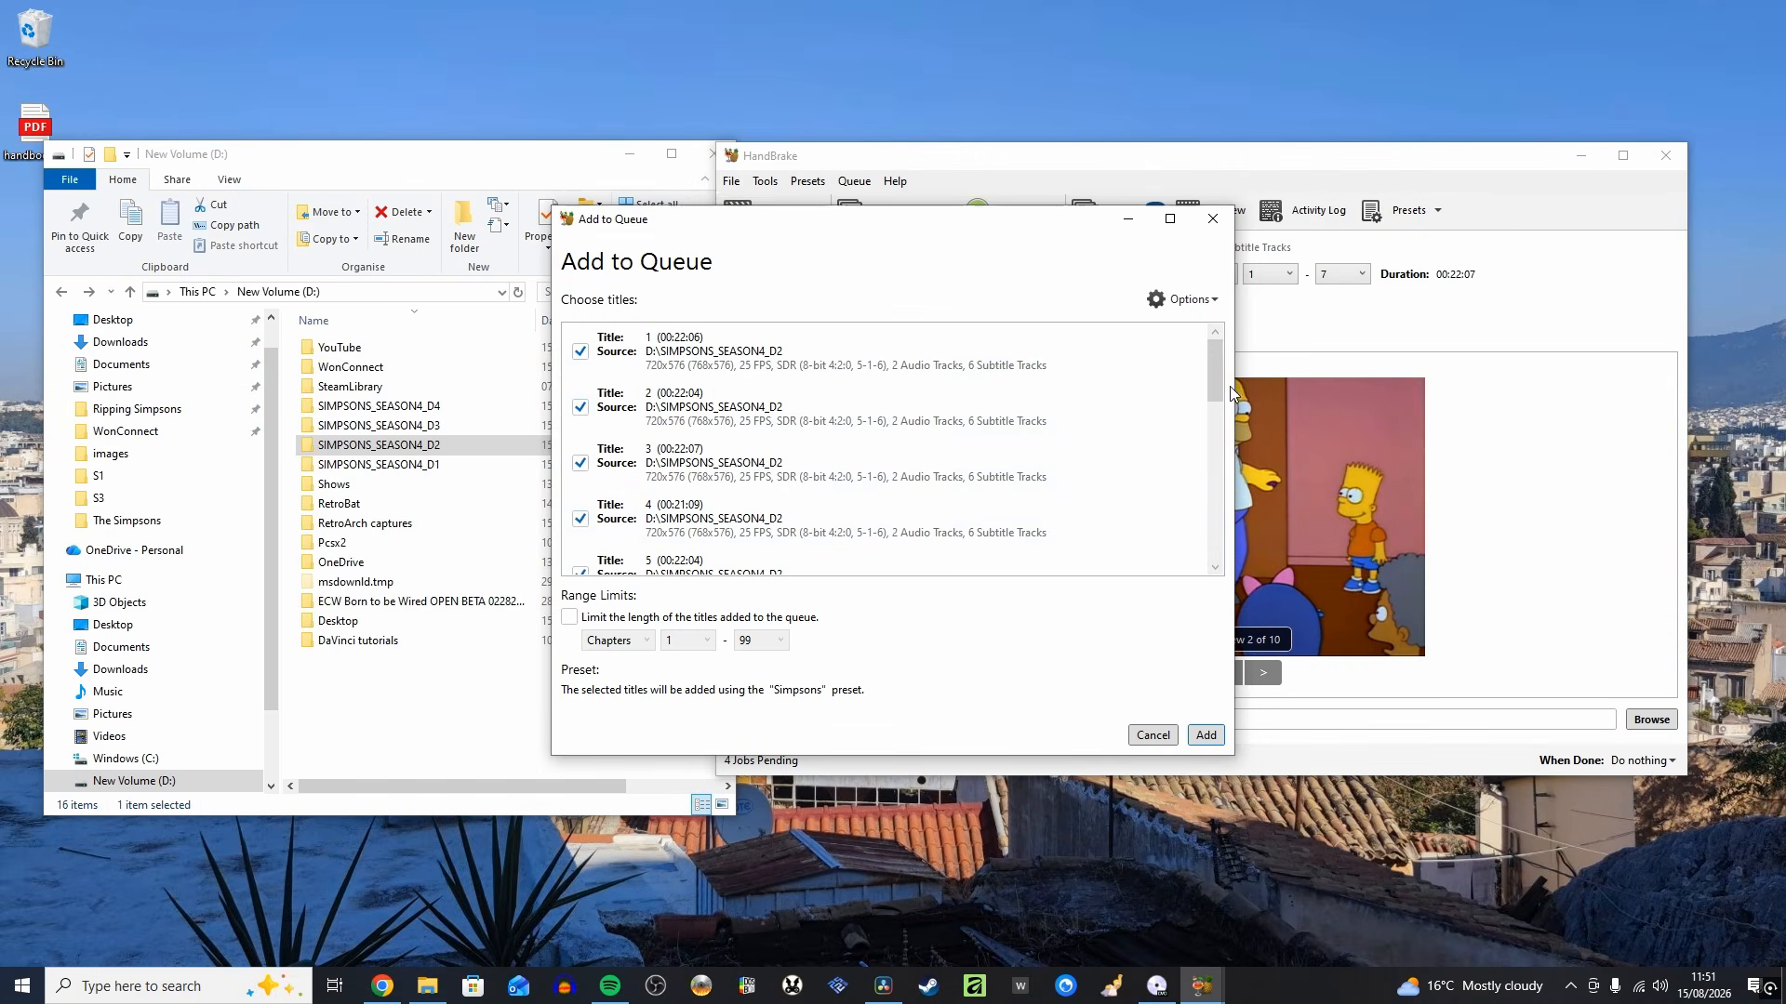
Exclude titles 7 to 14 and add titles 1 to 6 to the queue with the Simpsons preset
left_click_drag(1231, 393, 1187, 554)
left_click(580, 518)
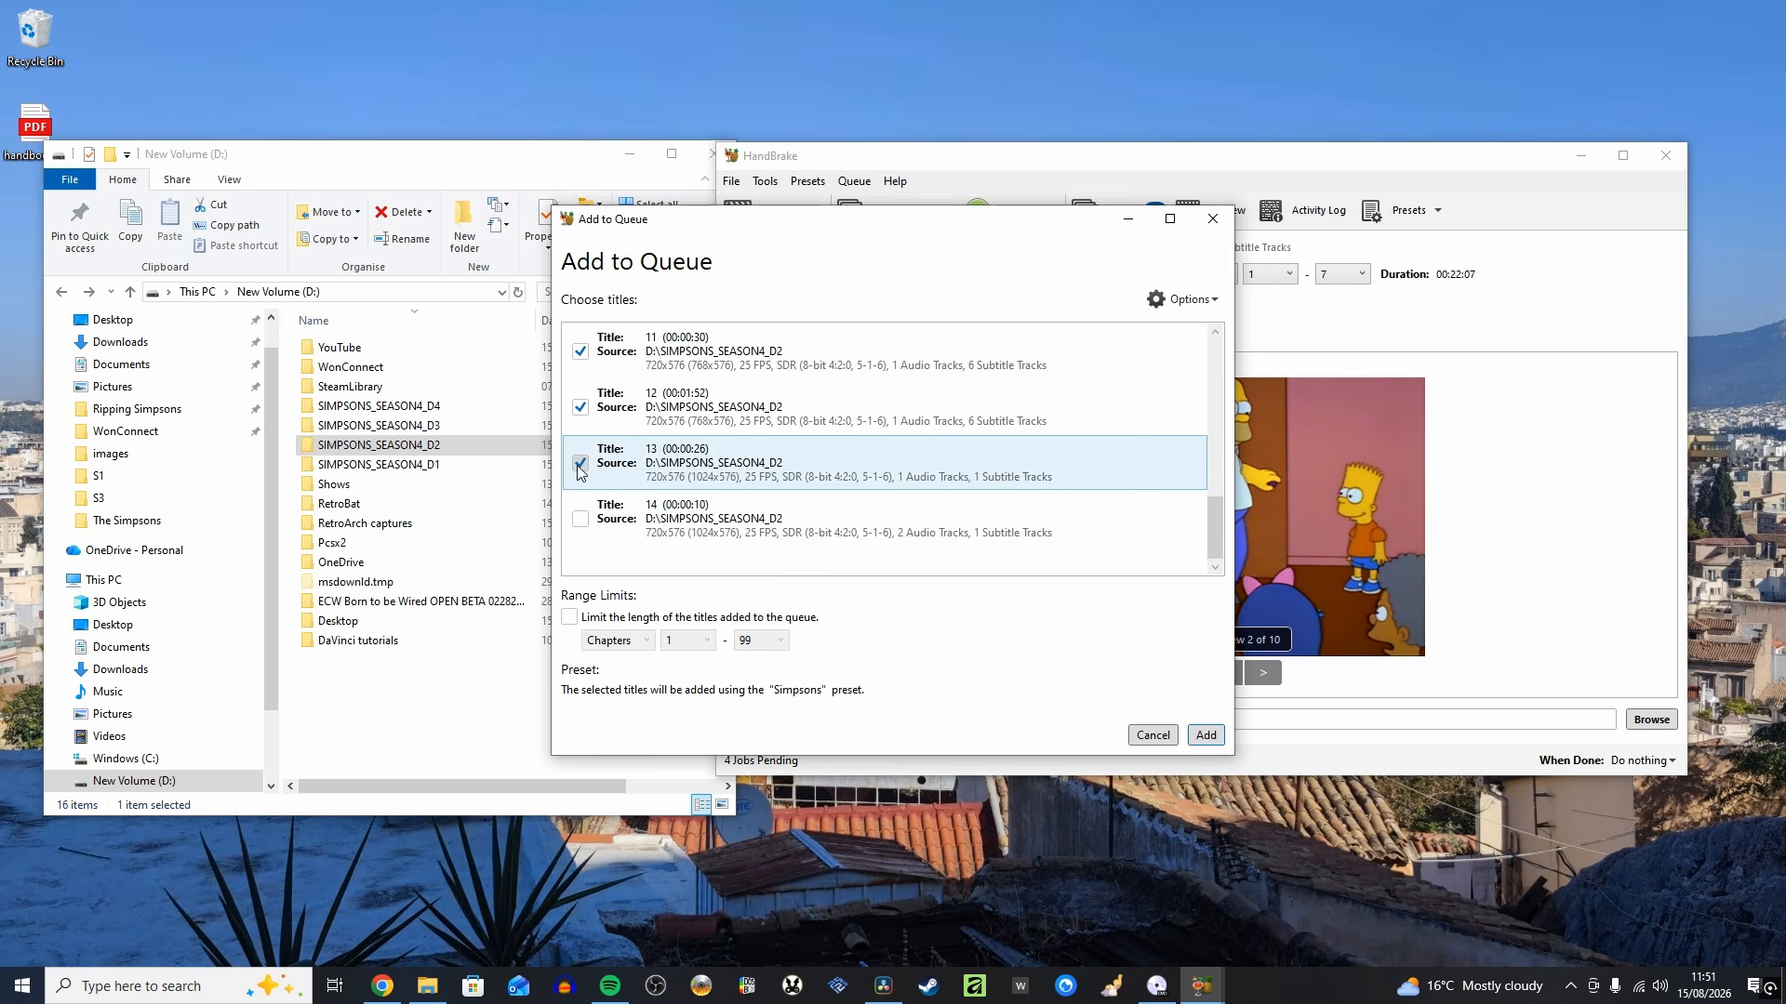
left_click(581, 462)
left_click(580, 407)
left_click(580, 350)
scroll(628, 432, "up", 2)
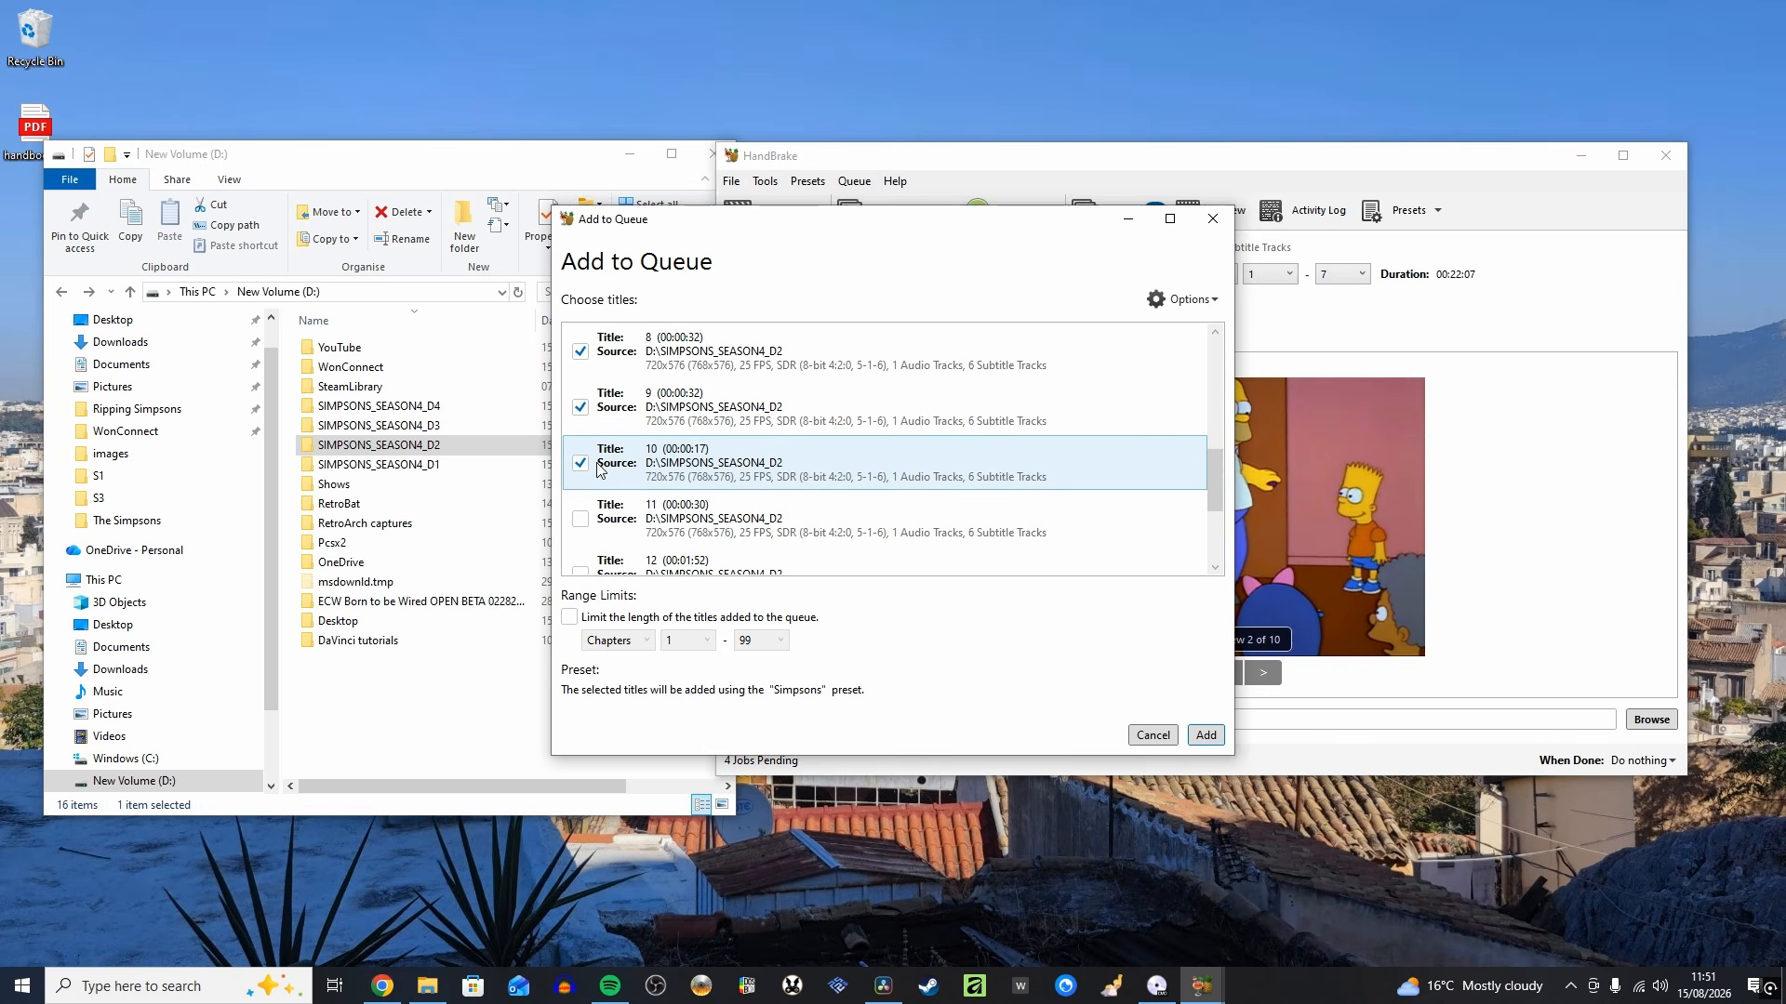
scroll(596, 372, "up", 1)
left_click(580, 351)
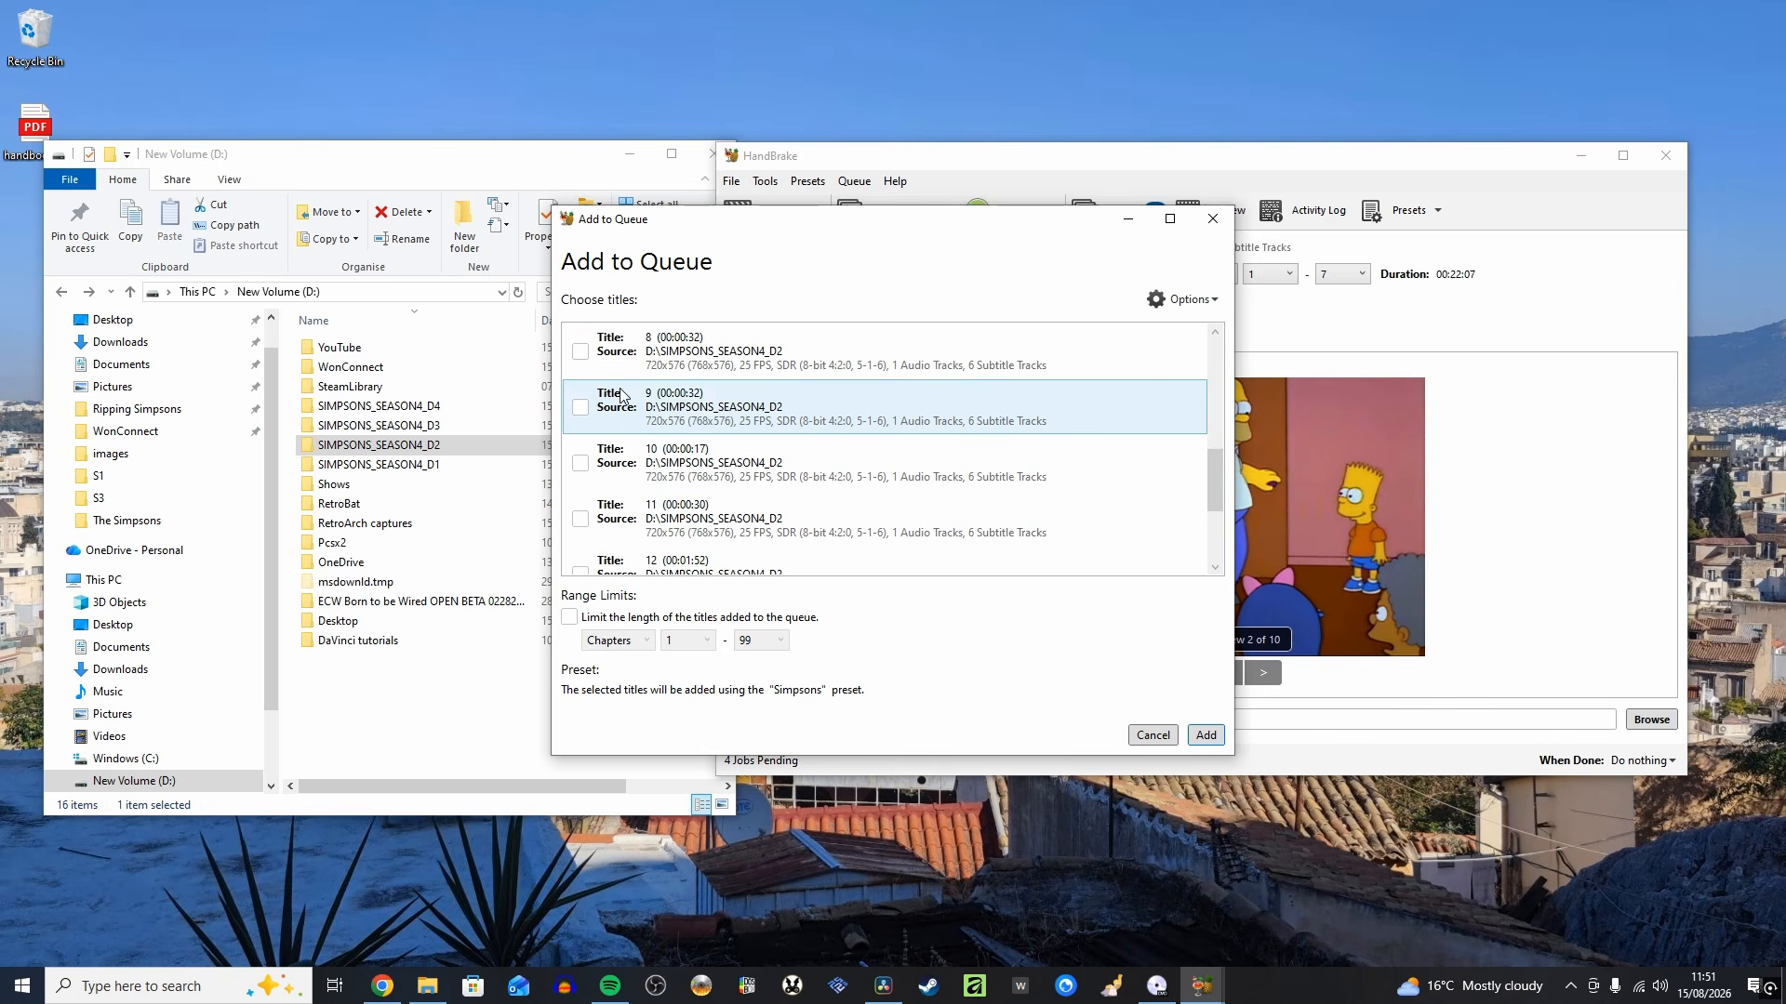
left_click_drag(1213, 495, 1212, 431)
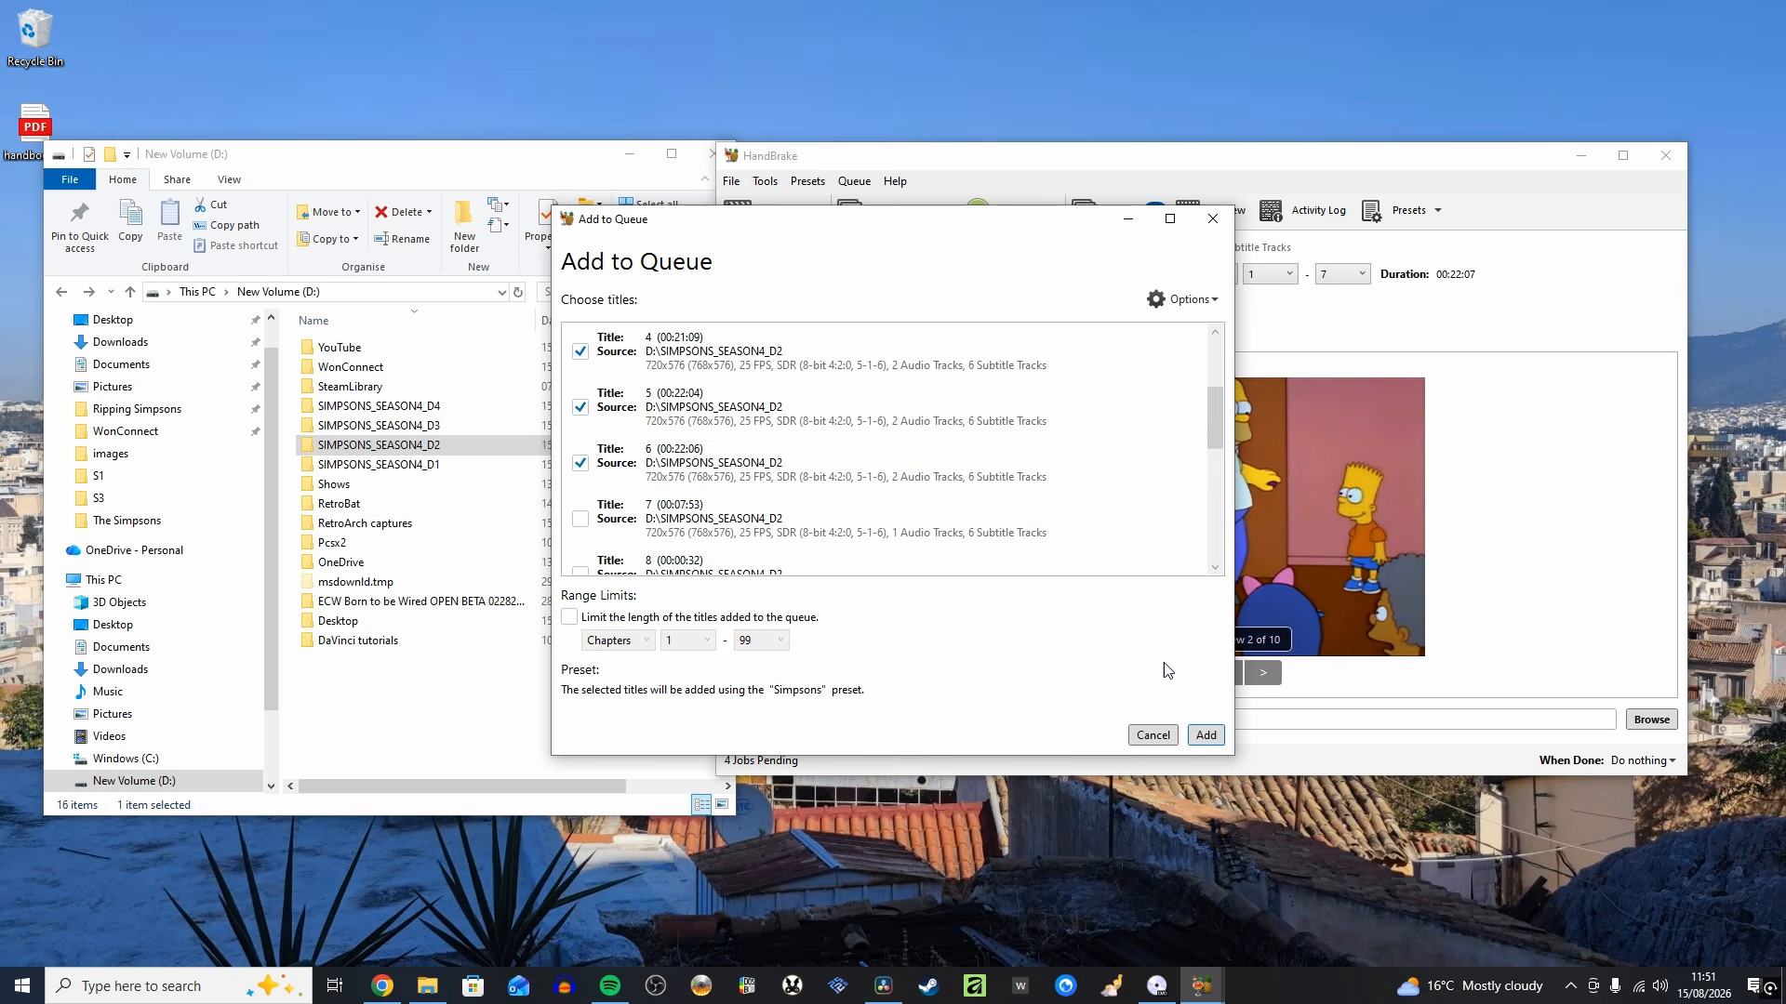
left_click(1207, 734)
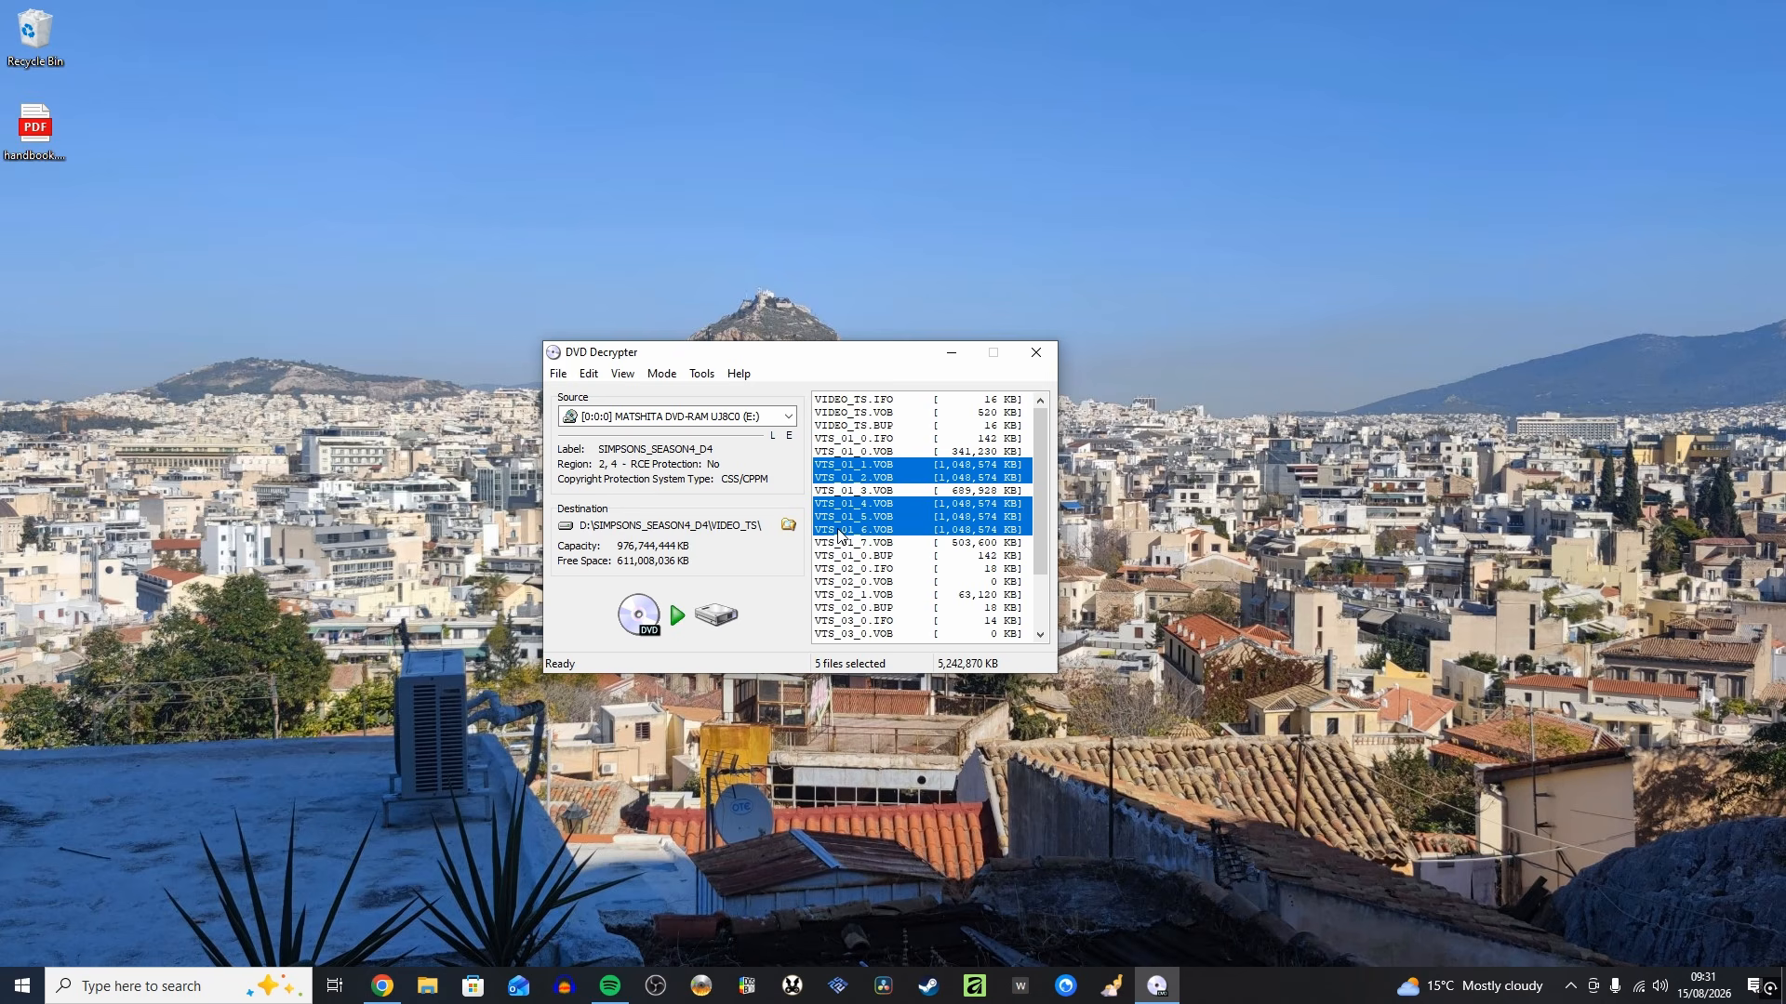
In DVD Decrypter, start decrypting the SIMPSONS_SEASON4_D4 disc to D:\SIMPSONS_SEASON4_D4\VIDEO_TS\
left_click(843, 529, "ctrl")
left_click_drag(1047, 510, 1026, 437)
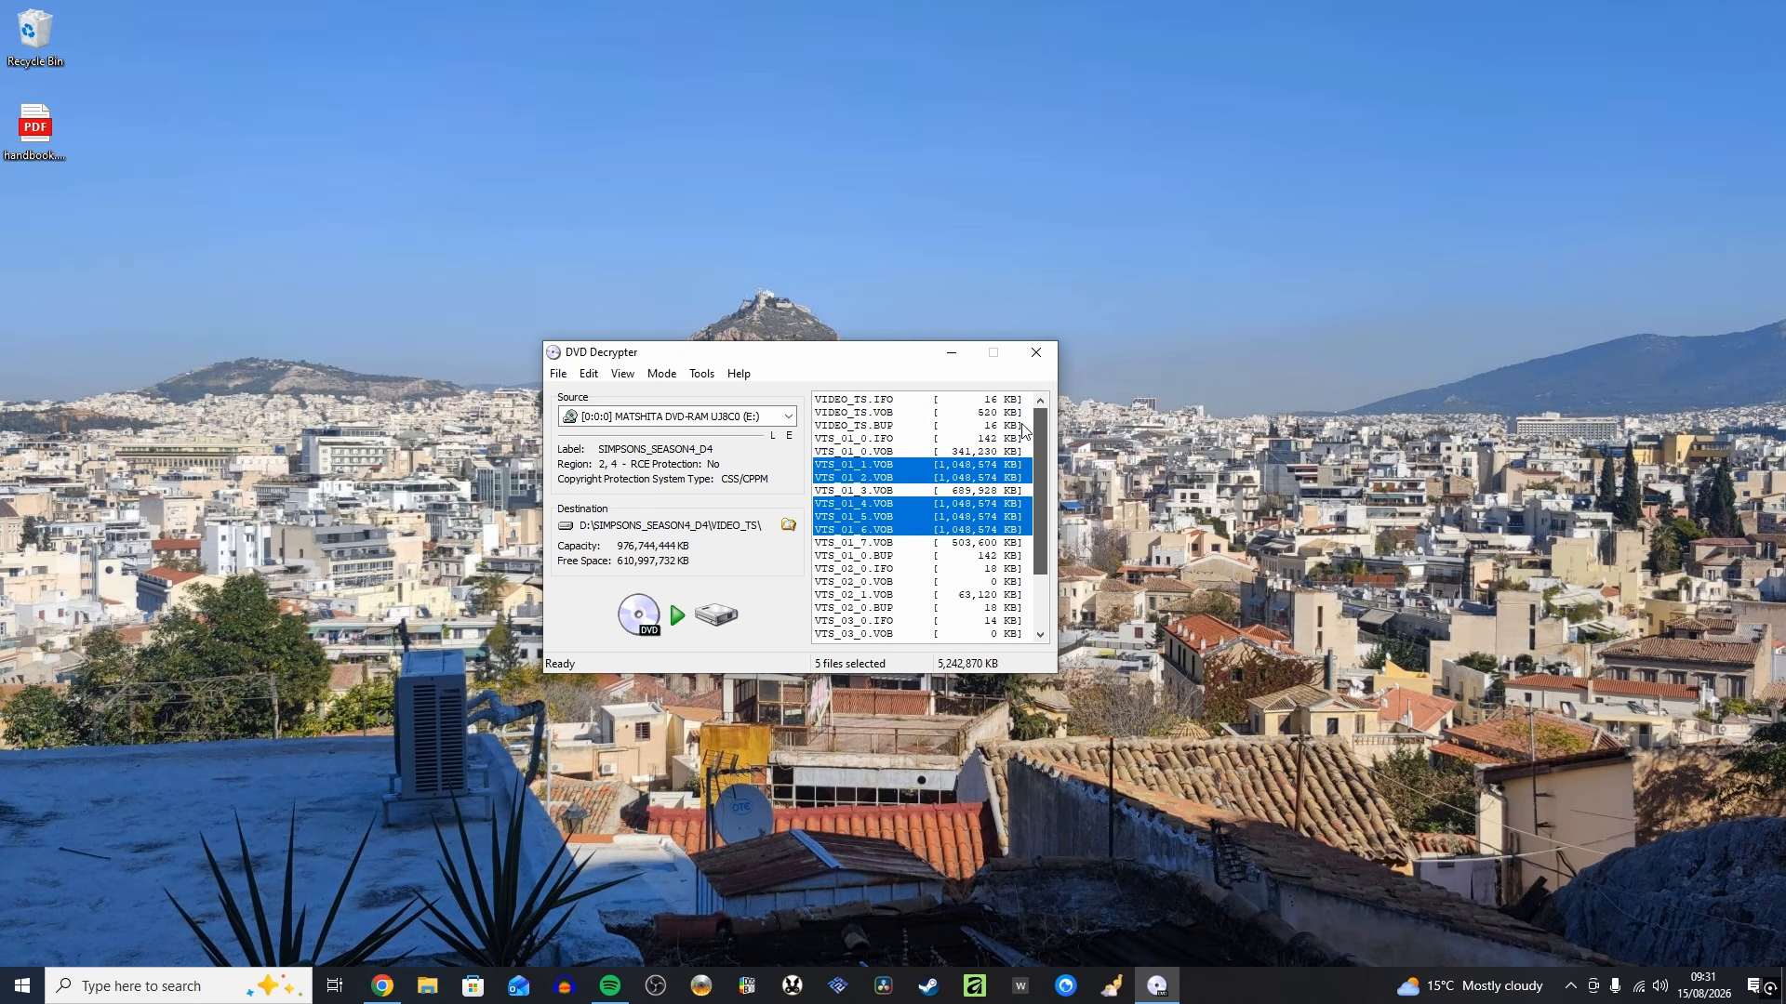
left_click(679, 617)
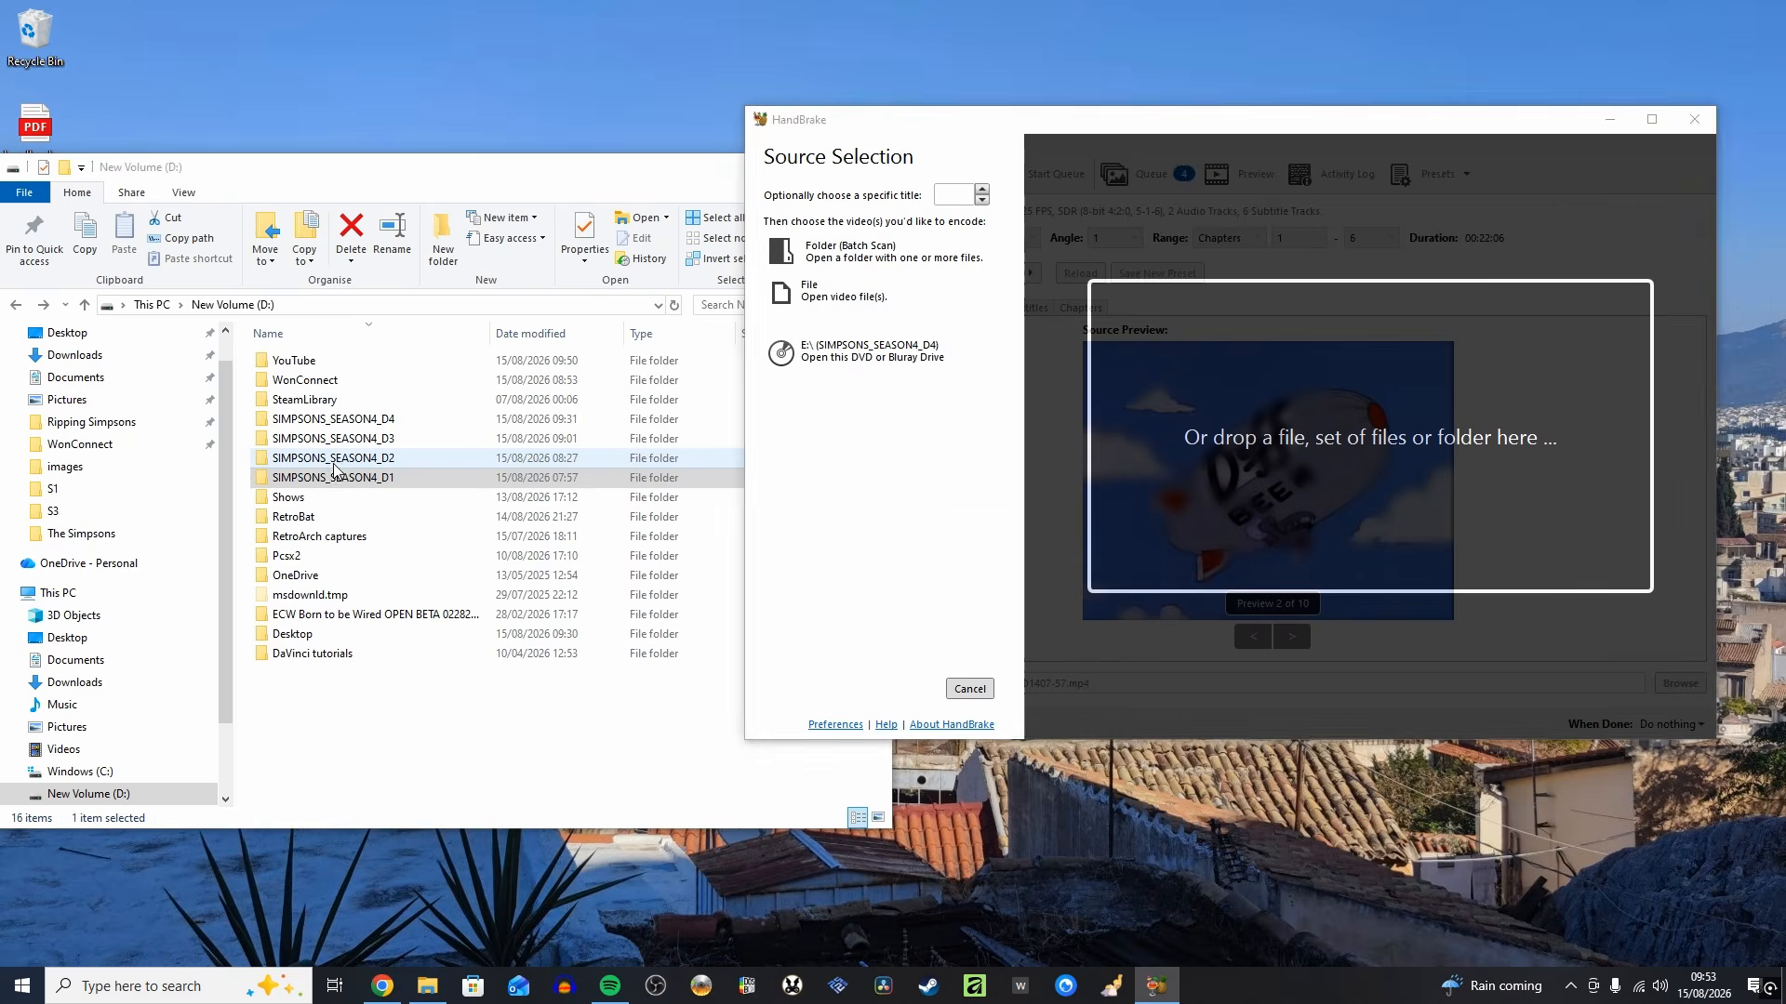
Load the SIMPSONS_SEASON4_D2 folder from drive D: into HandBrake as the encoding source
left_click_drag(333, 458, 1285, 464)
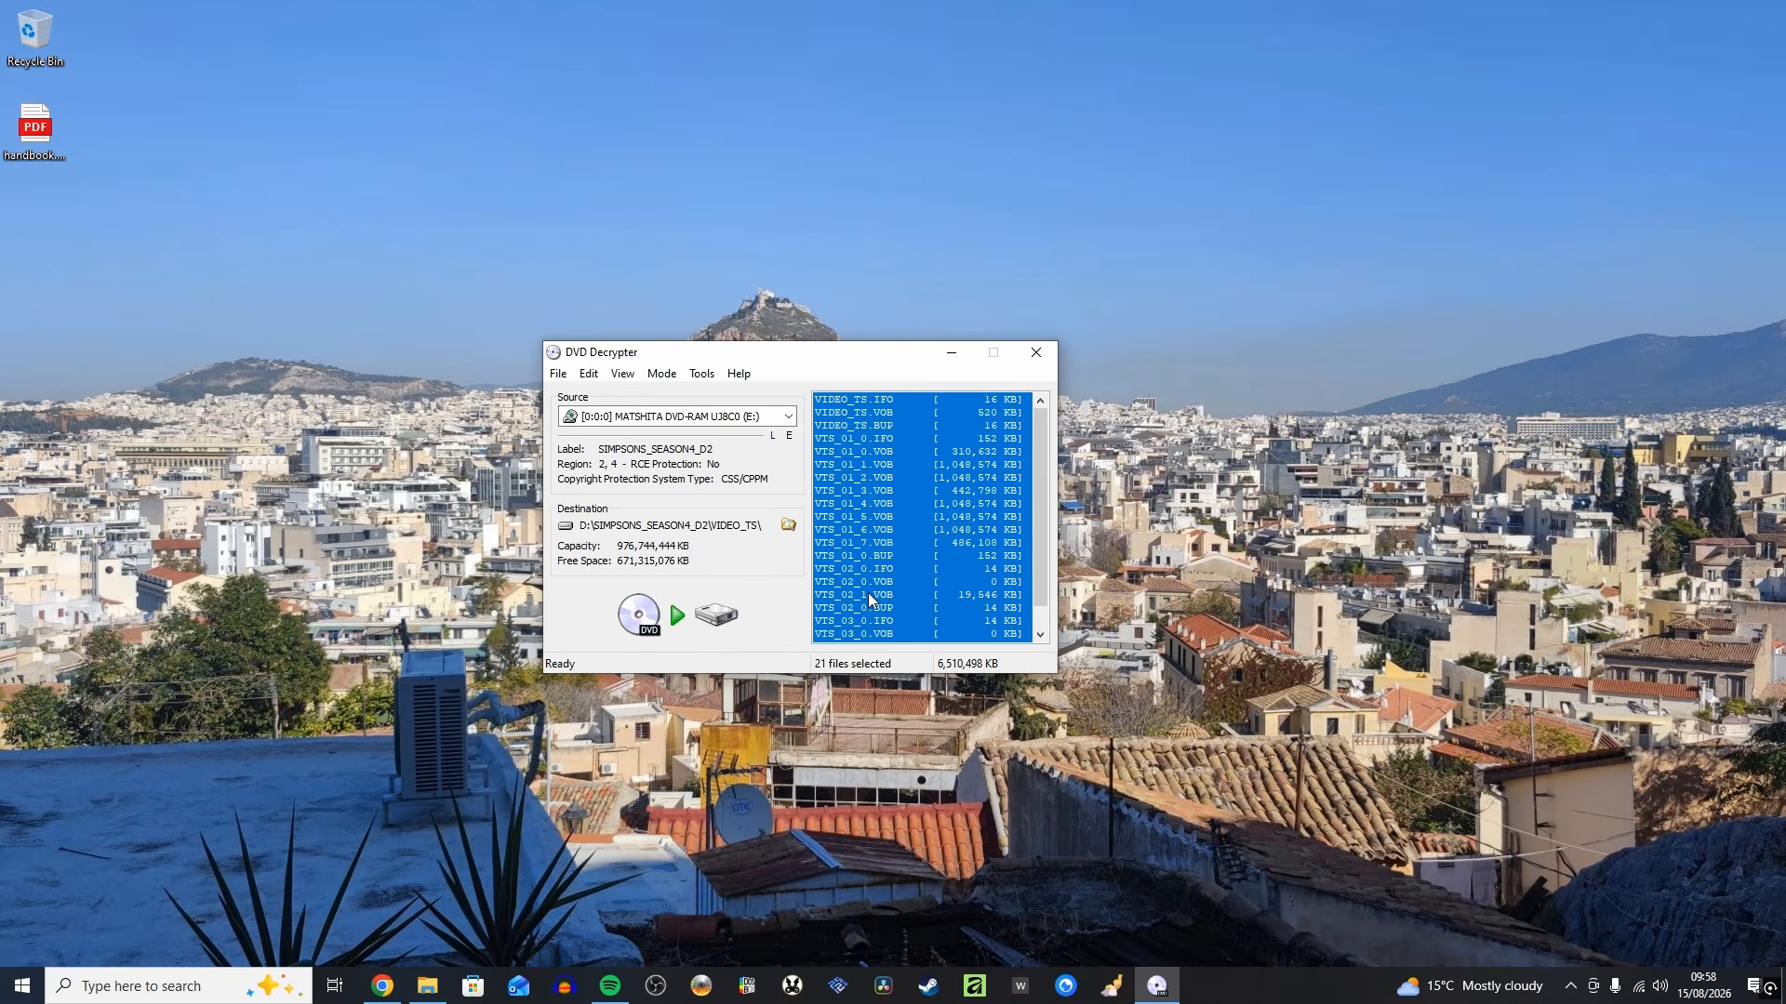
In DVD Decrypter, decrypt all files of the SIMPSONS_SEASON4_D2 disc to D:\SIMPSONS_SEASON4_D2\VIDEO_TS\
left_click(678, 616)
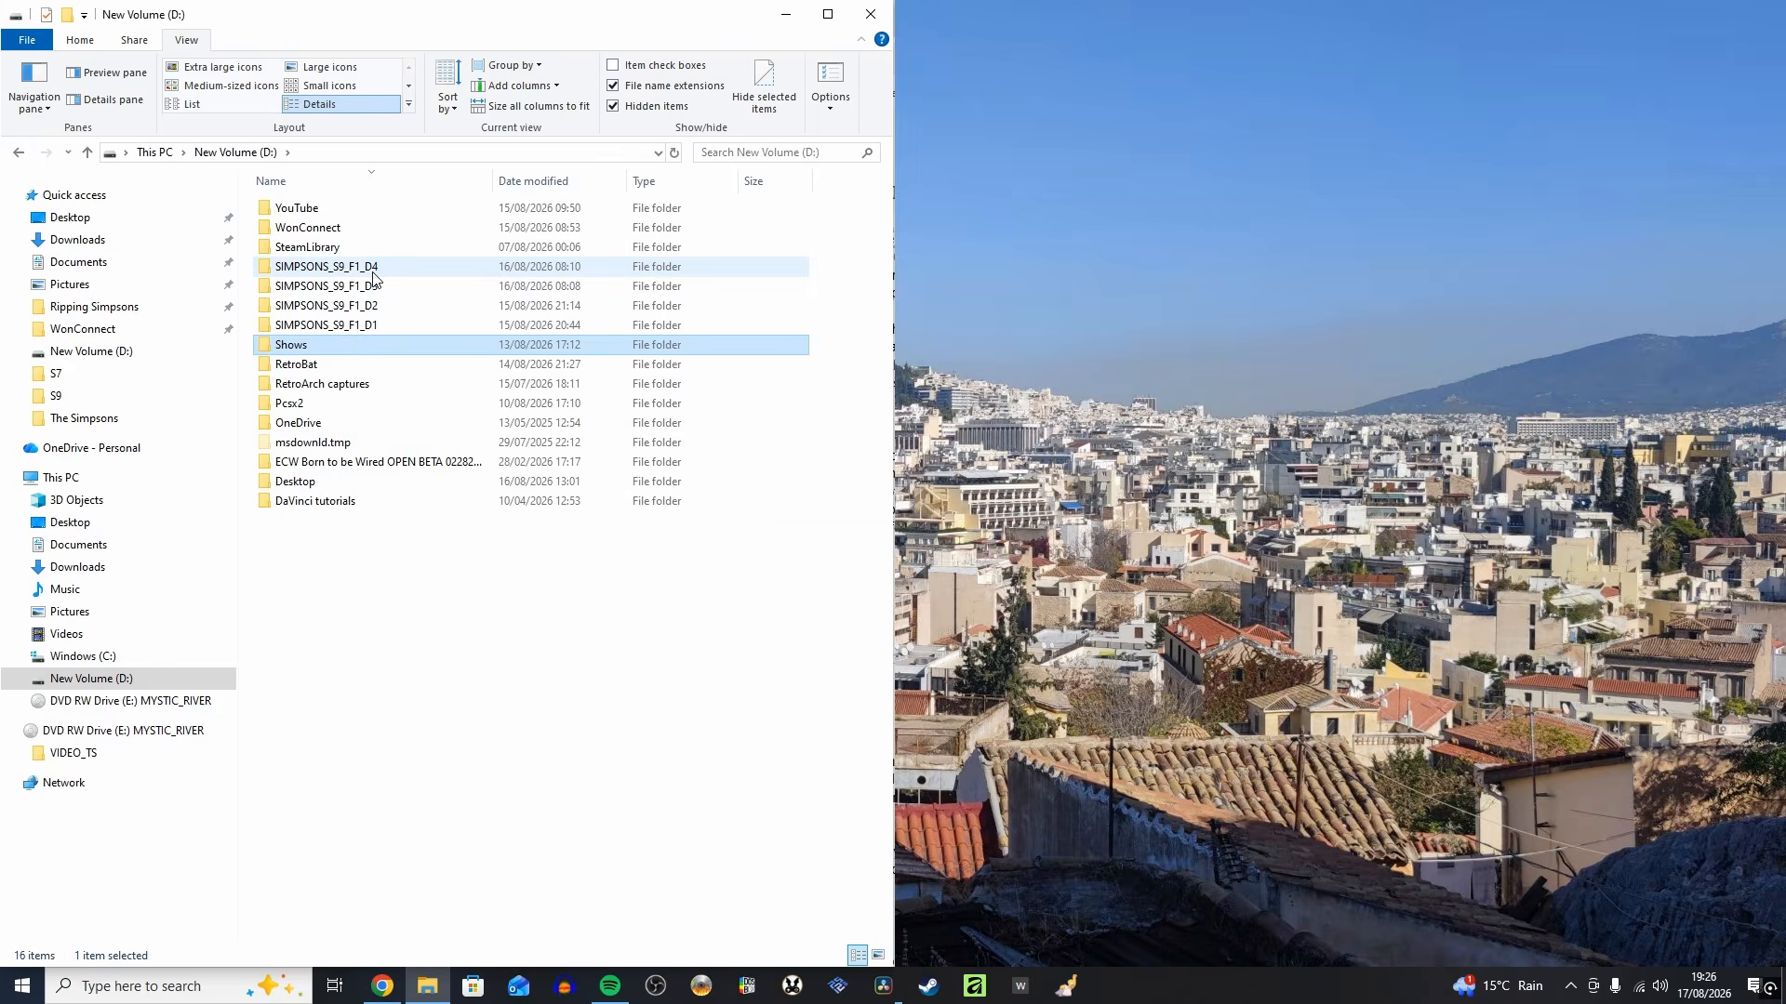
In File Explorer, delete the four ripped folders SIMPSONS_S9_F1_D1 to SIMPSONS_S9_F1_D4 from drive D:
left_click(372, 271)
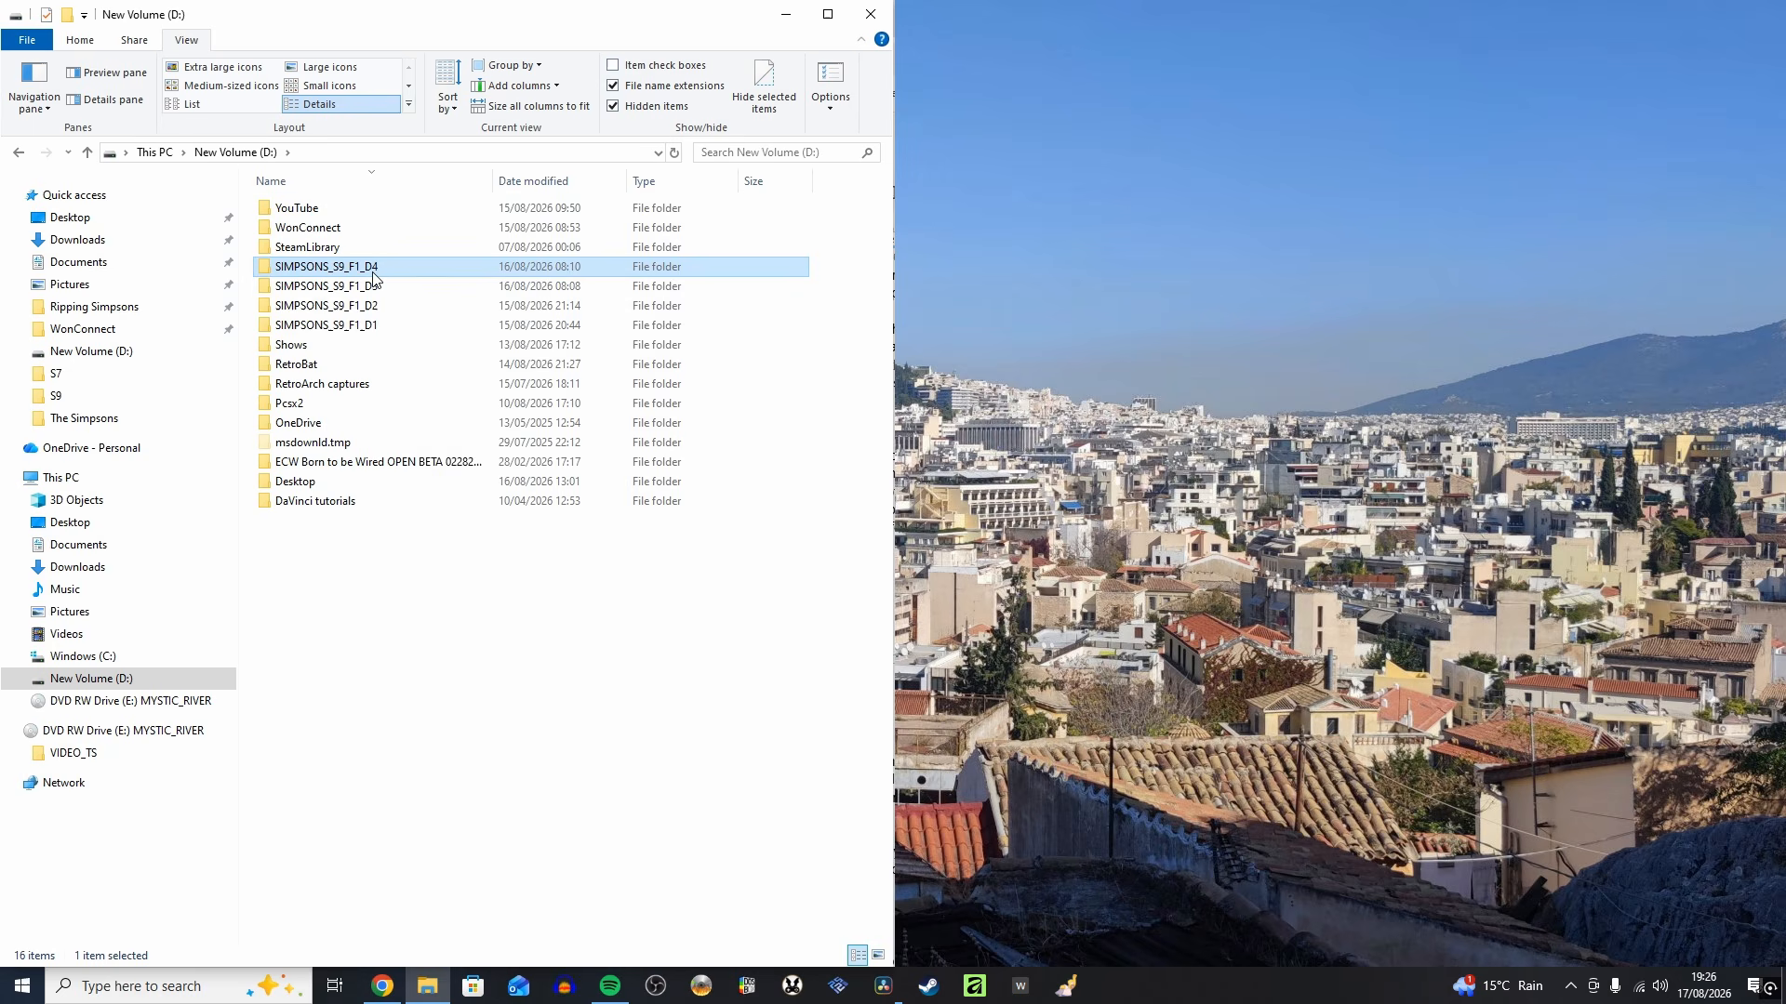
left_click(366, 327, "shift")
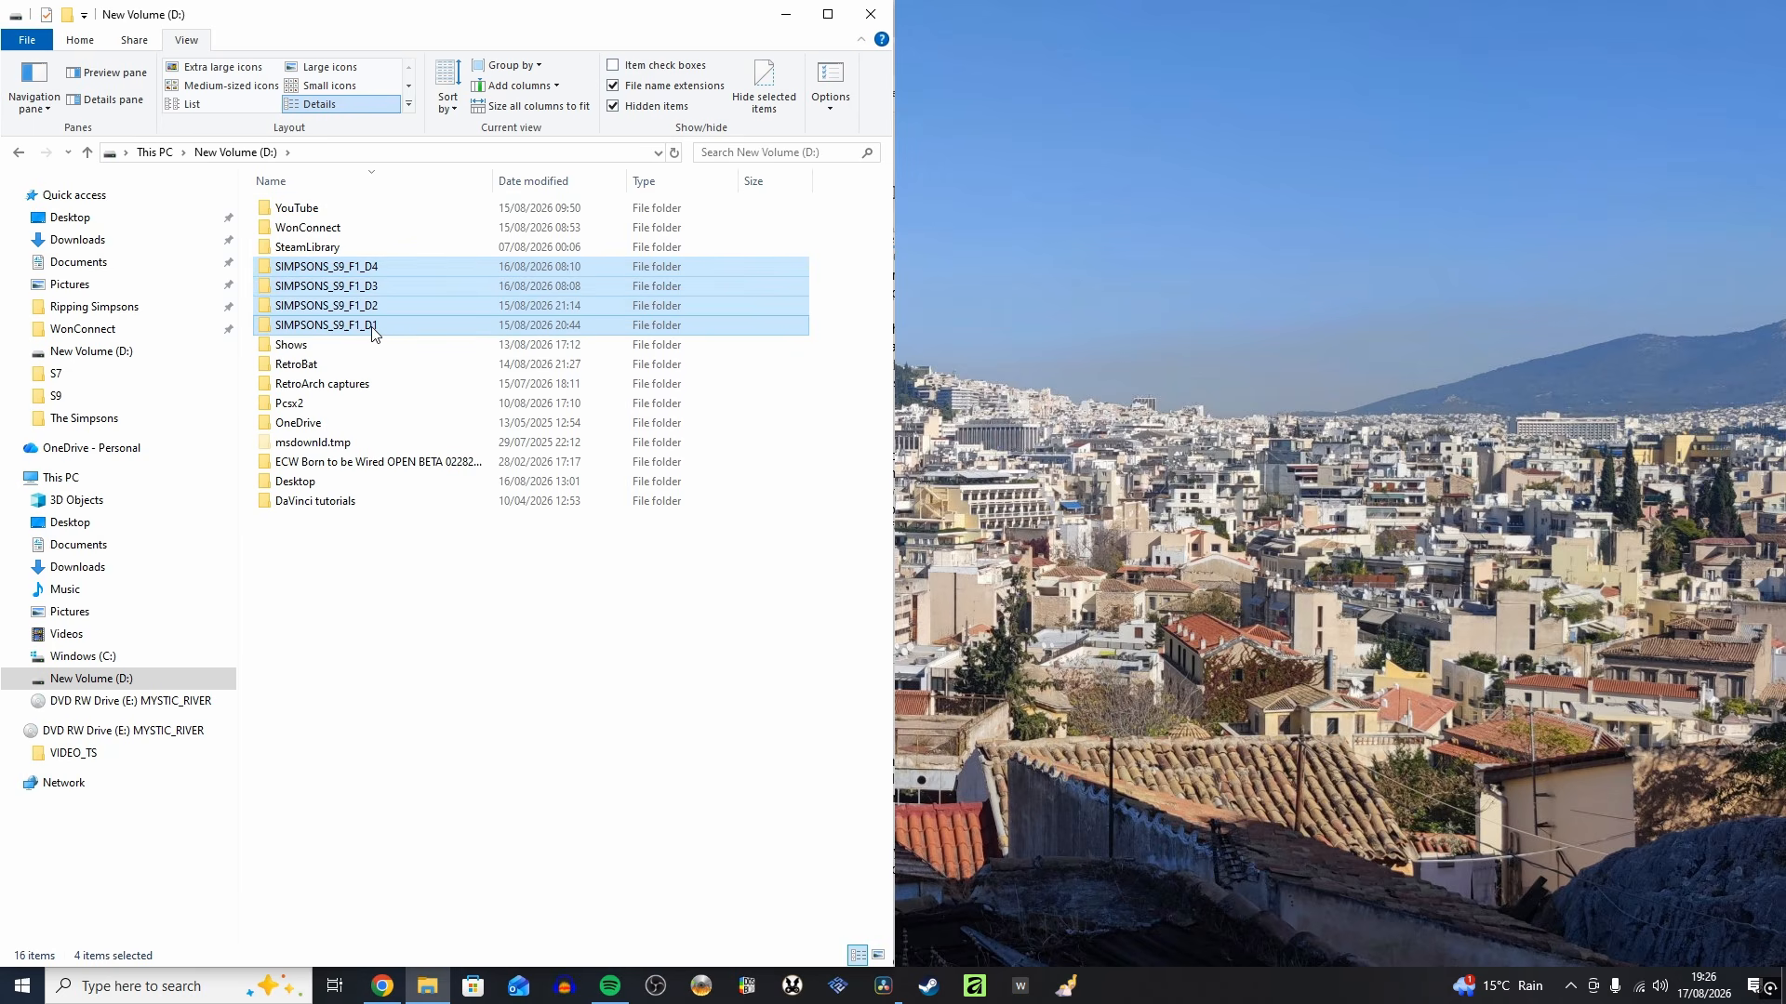
key("Delete")
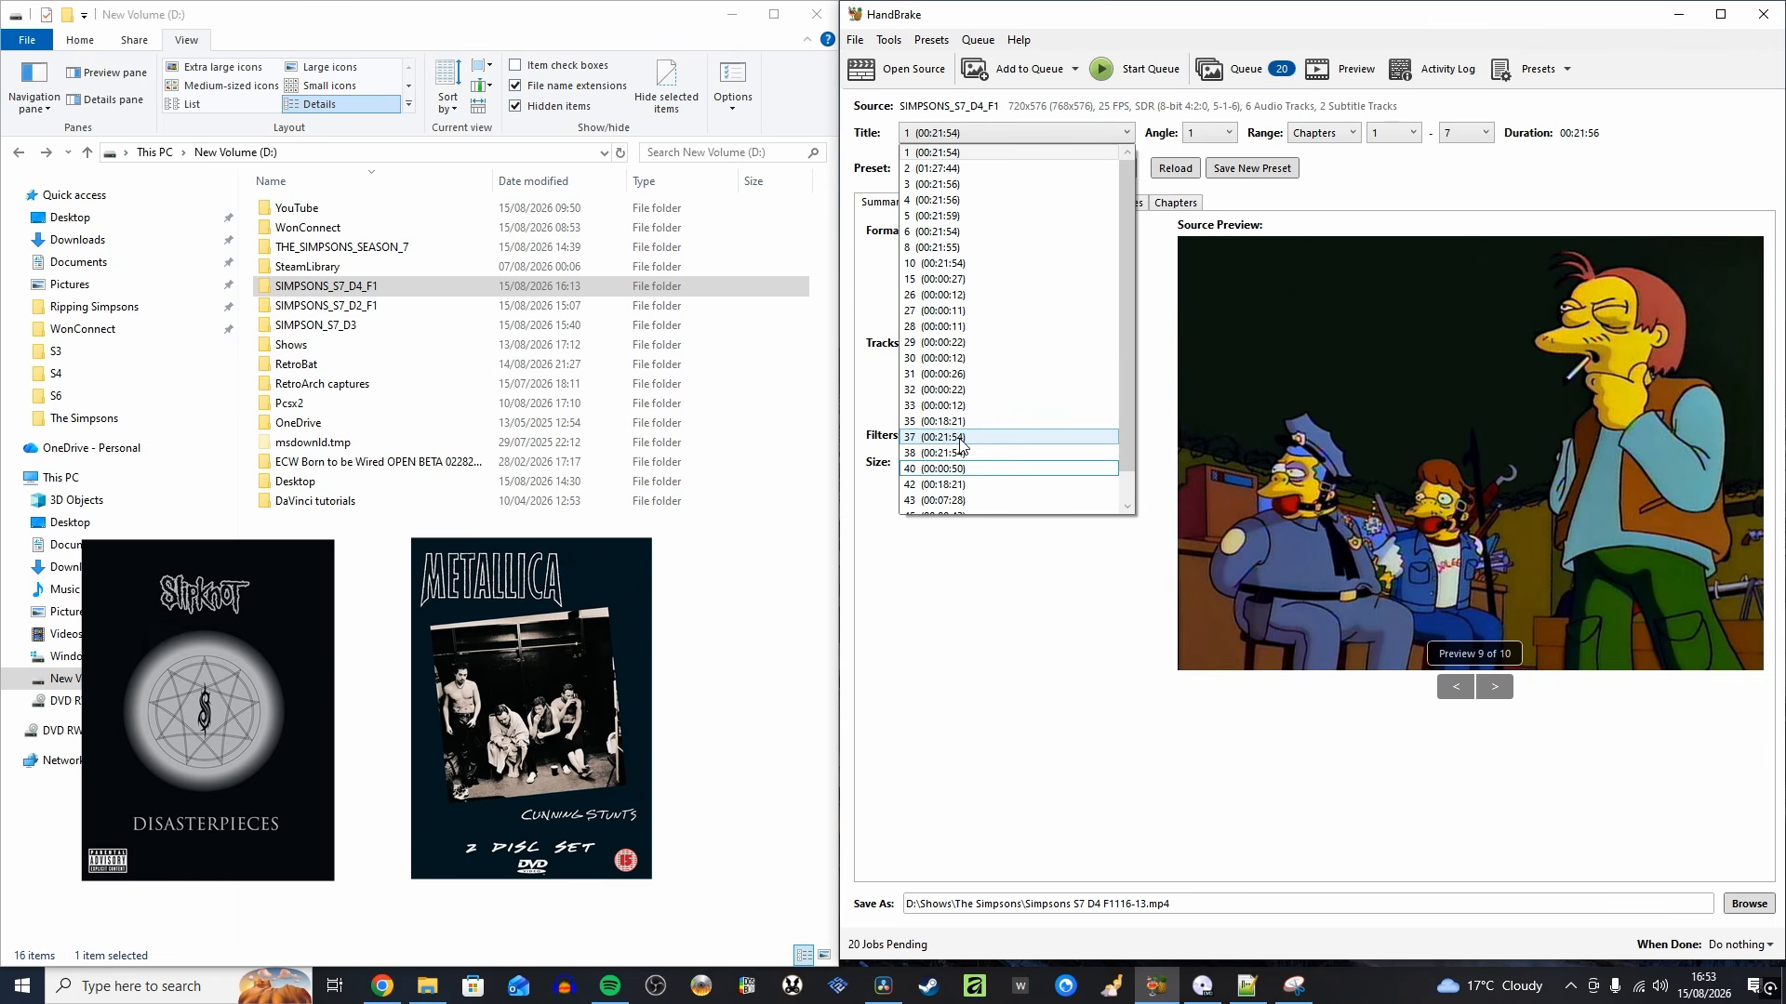
In HandBrake, step through the SIMPSONS_S7_D4_F1 titles and compare their source previews, durations and tracks
left_click(935, 168)
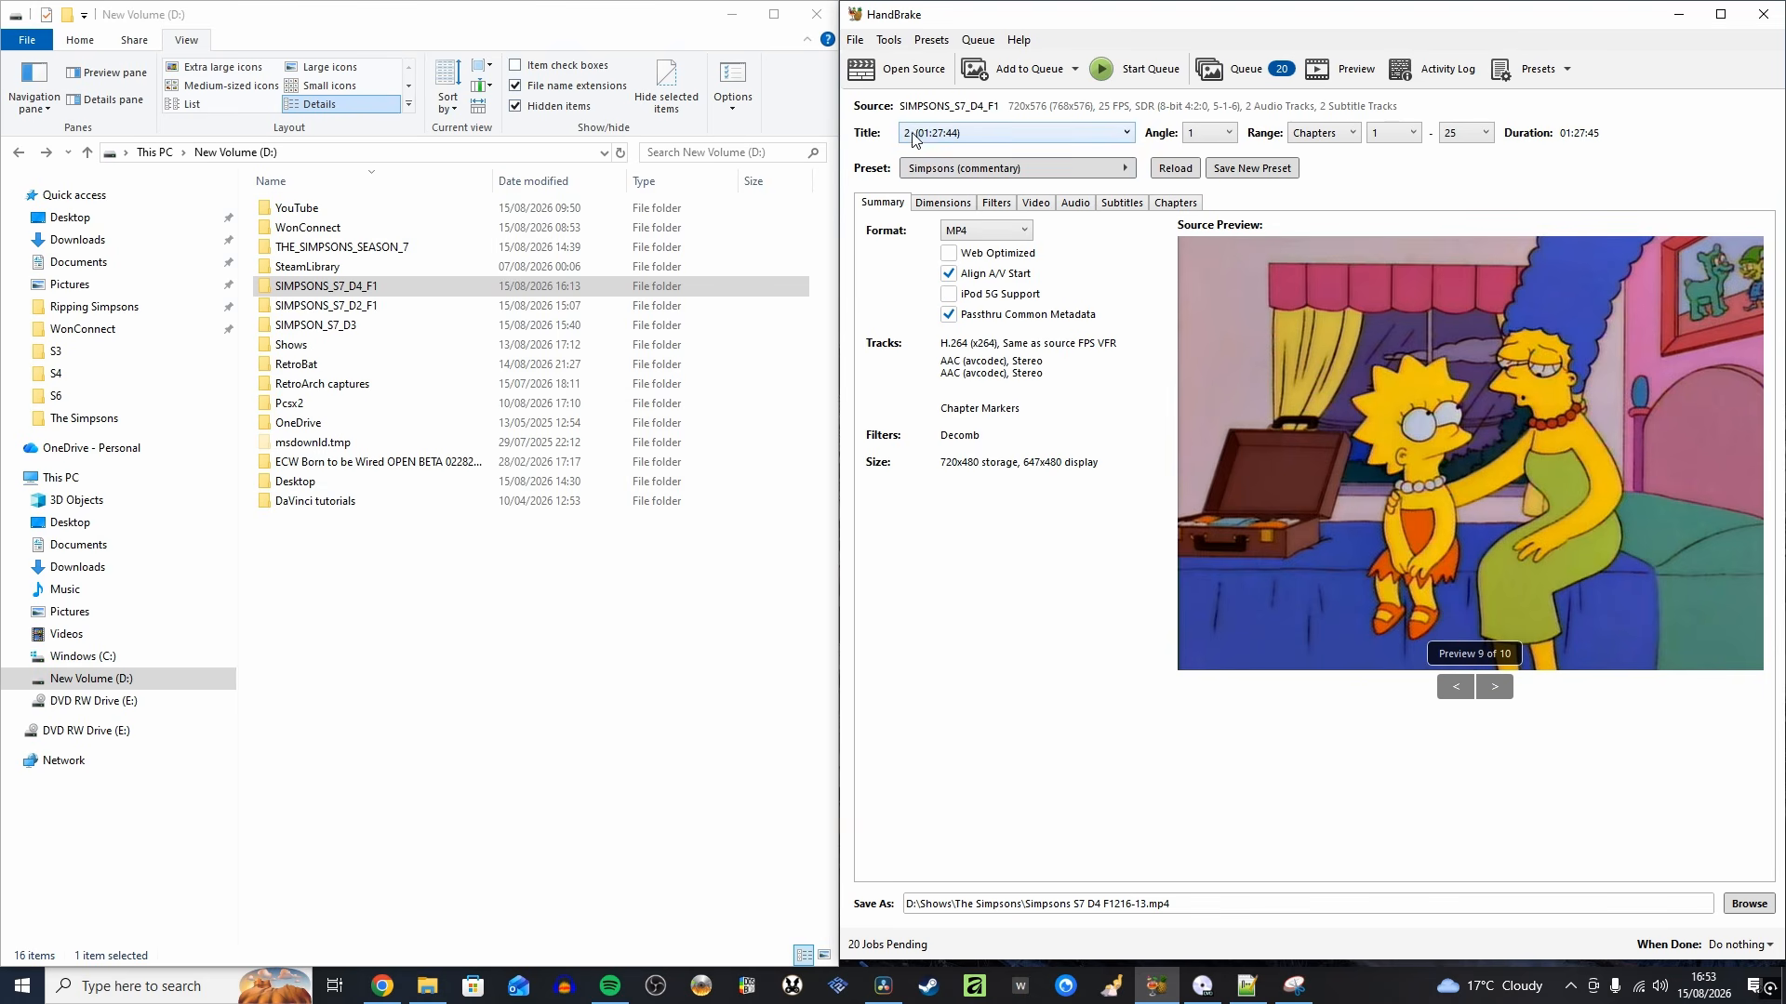
scroll(945, 137, "down", 1)
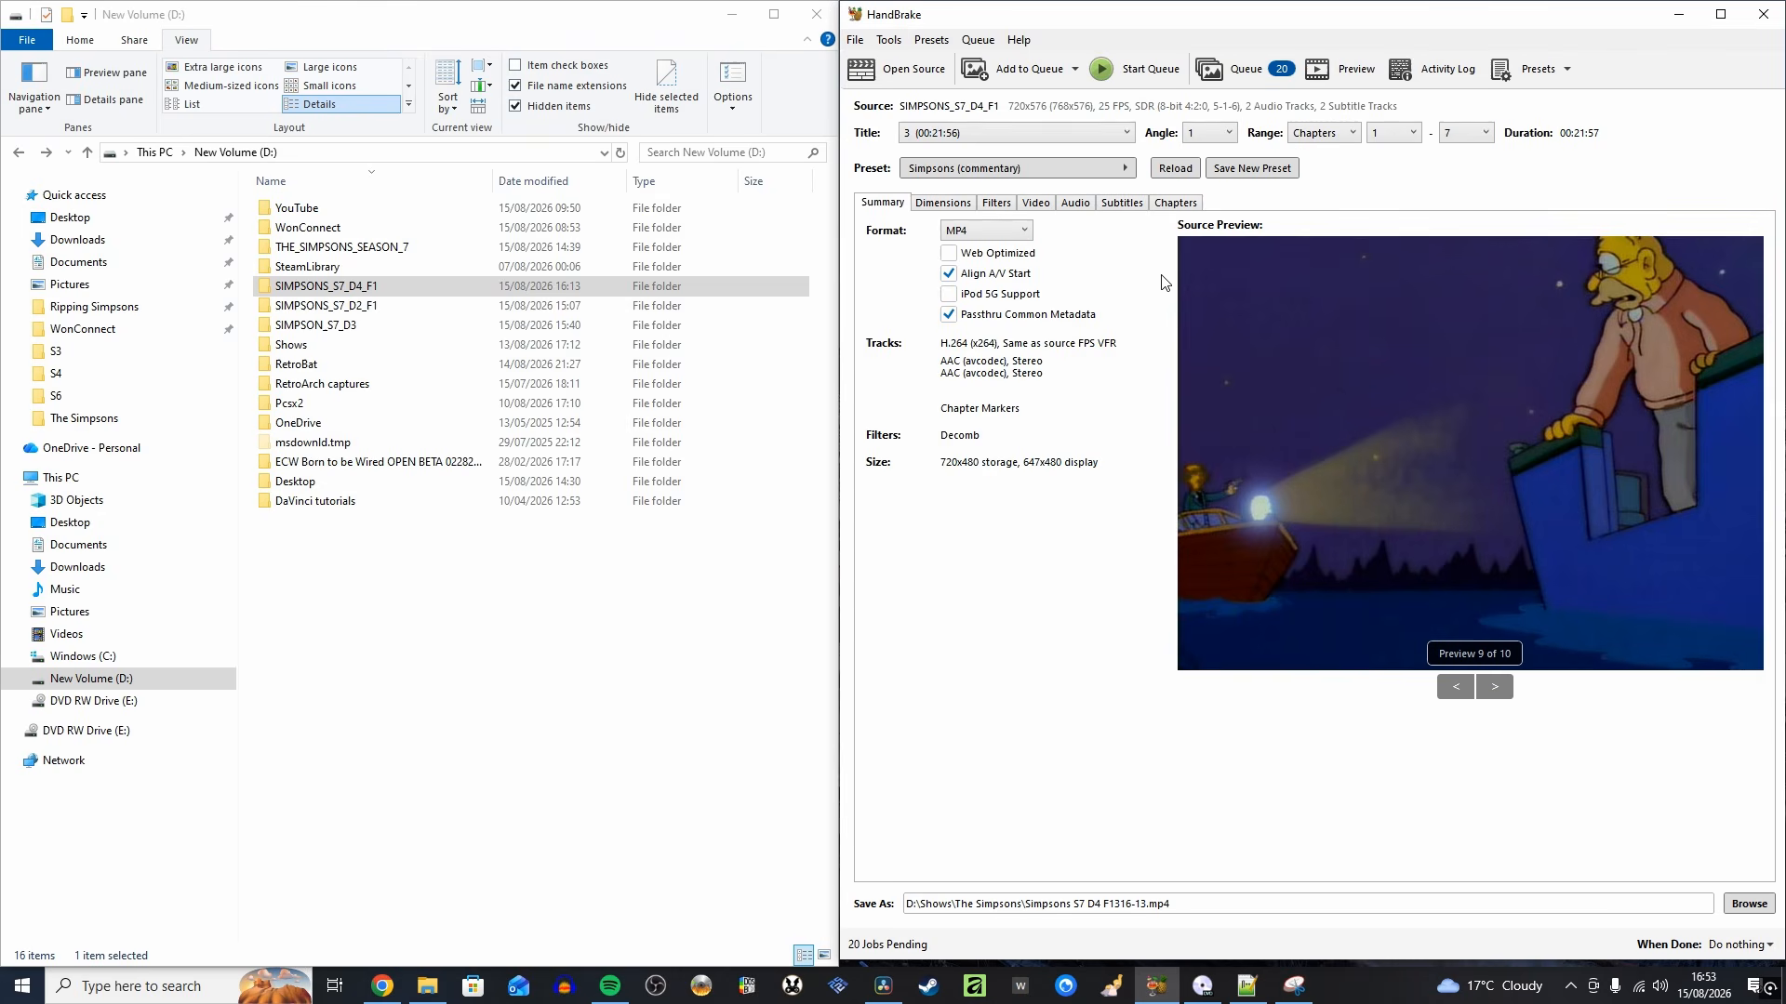
key("Down")
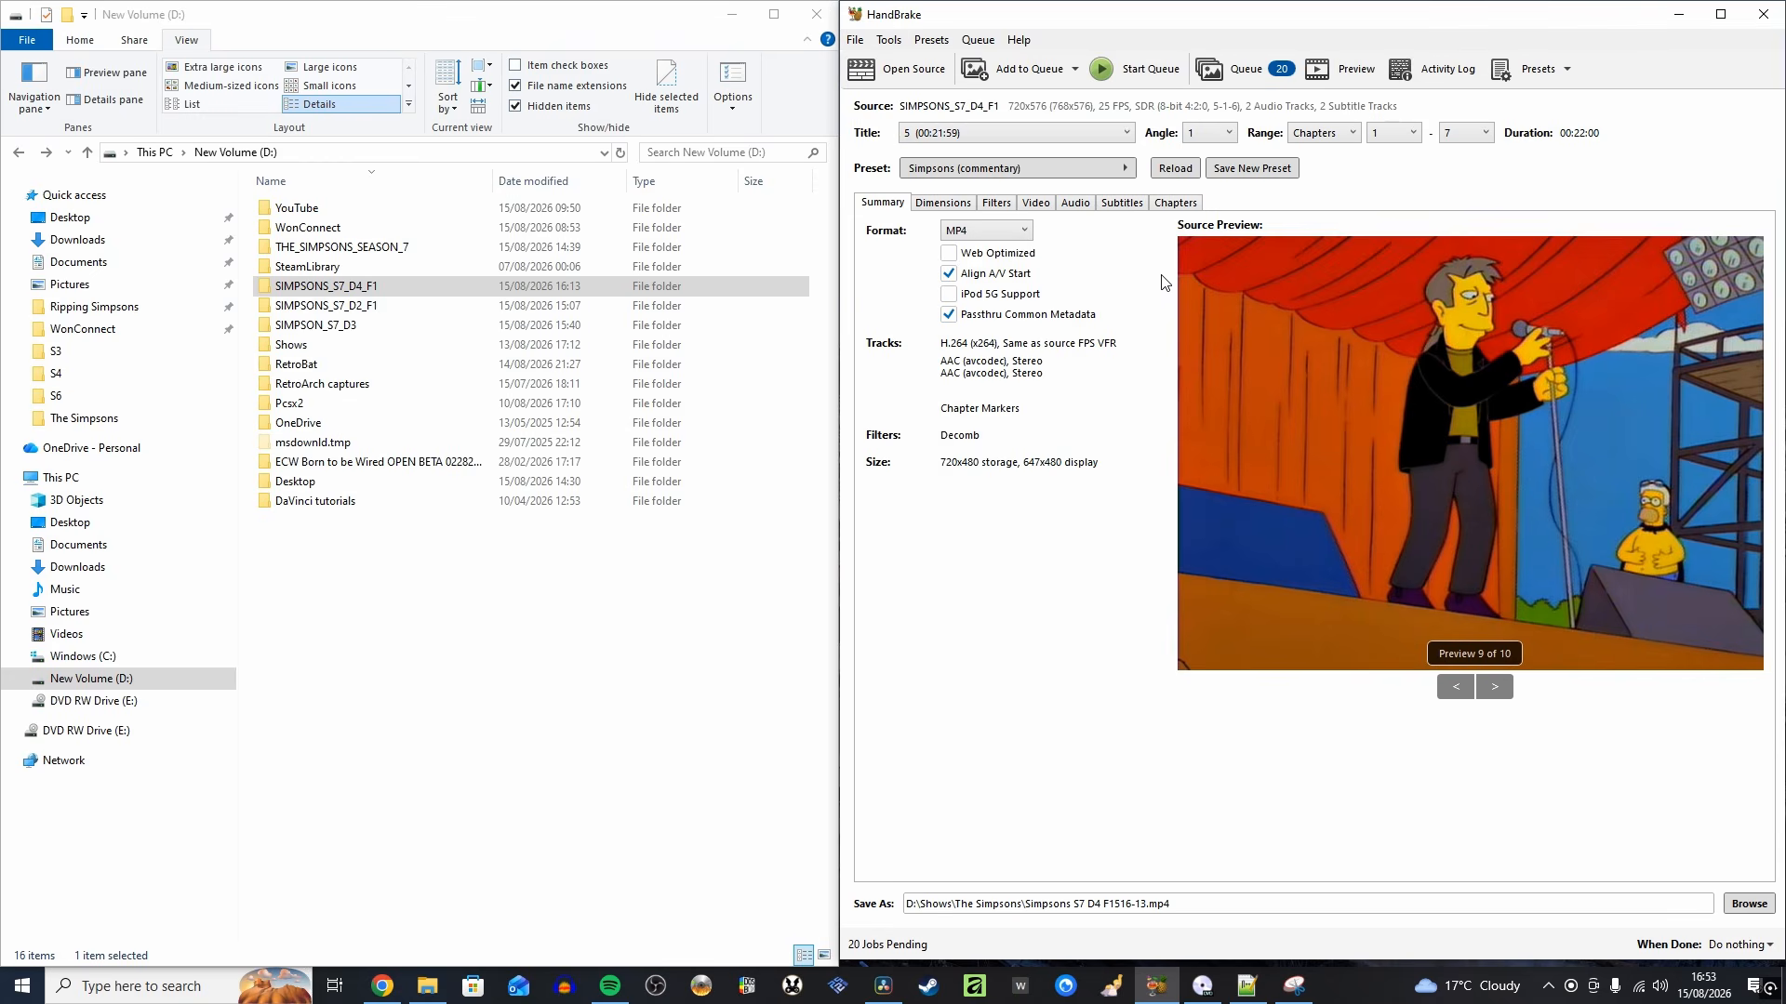
key("Down")
key("Down")
key("Down")
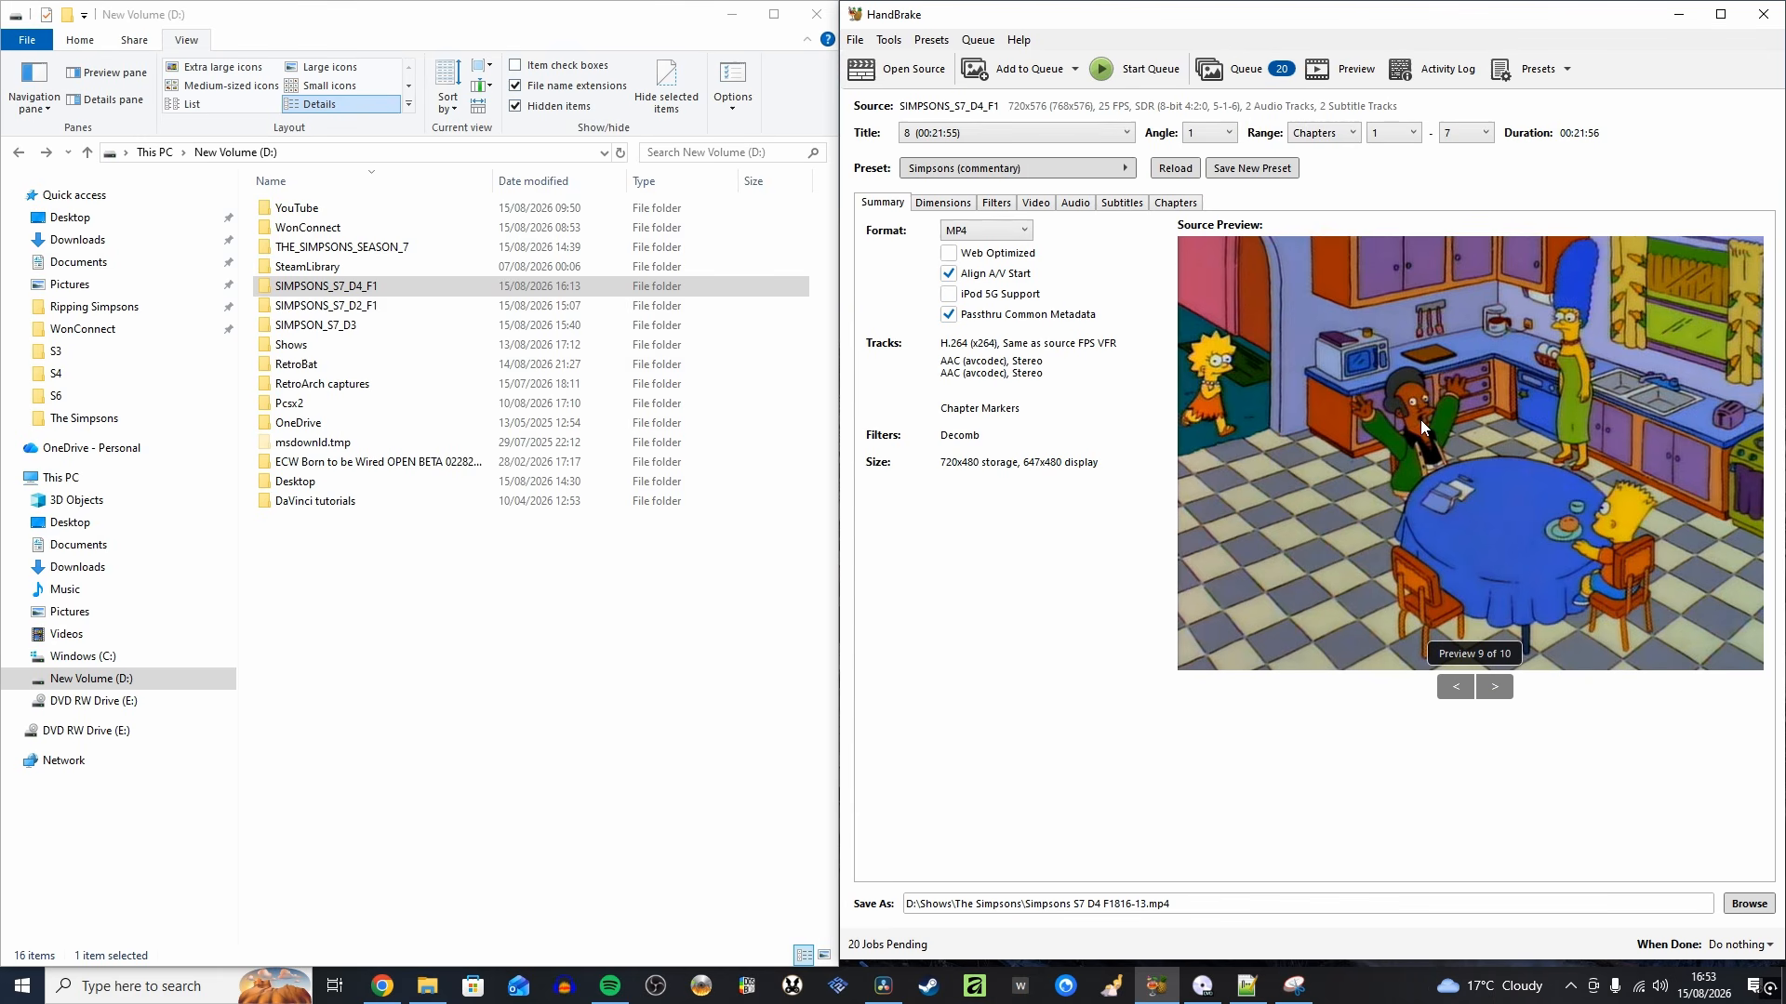
key("Up")
key("Up")
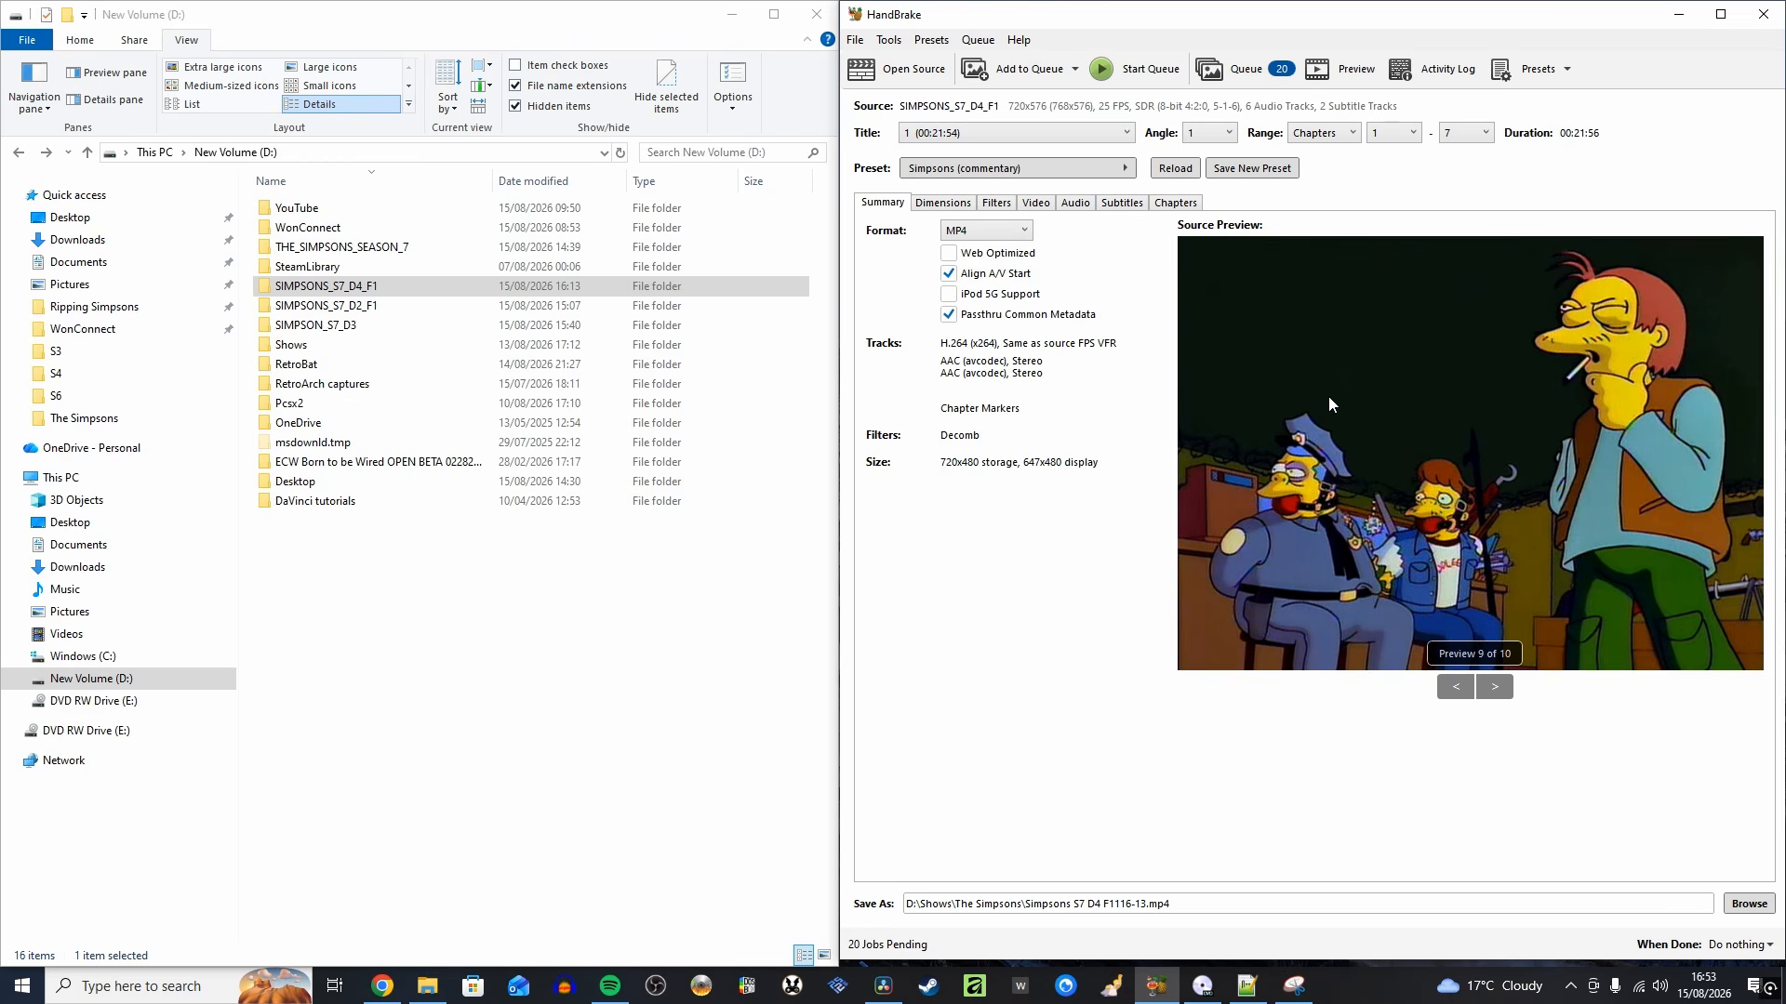
key("Down")
key("Down")
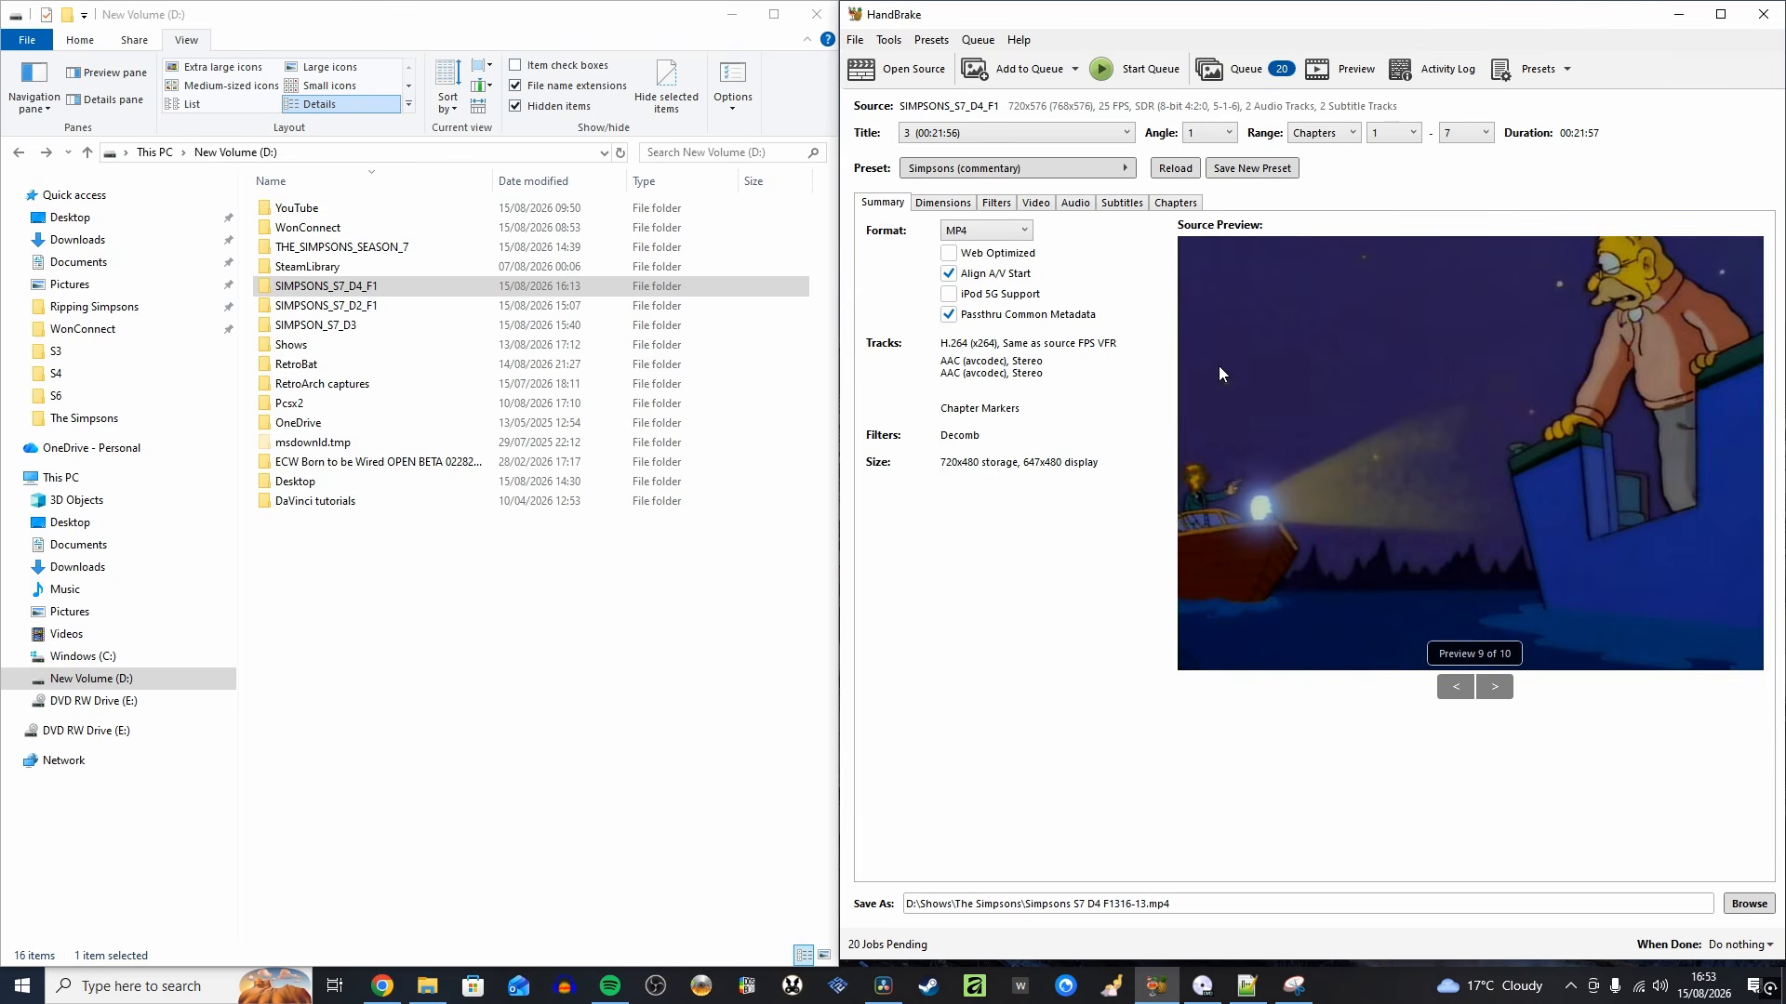
key("Down")
key("Down")
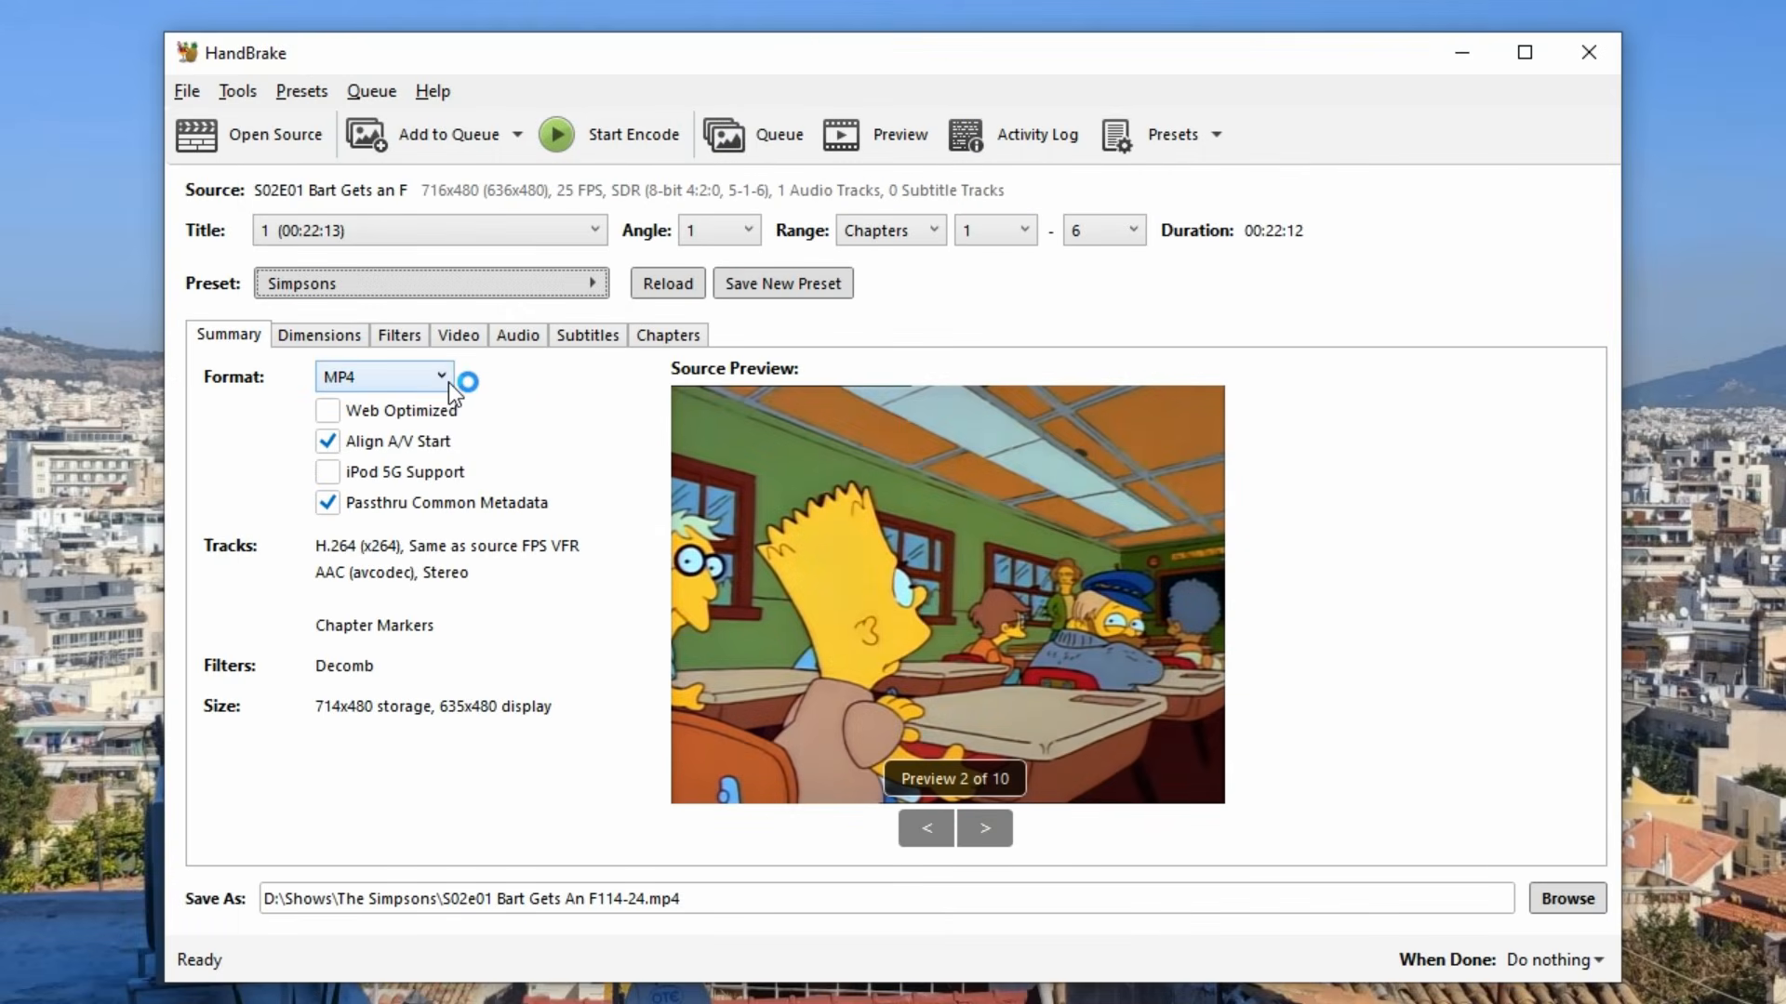
Review the video, audio, subtitle and dimension settings of the Simpsons preset for the S02E01 source
left_click(457, 337)
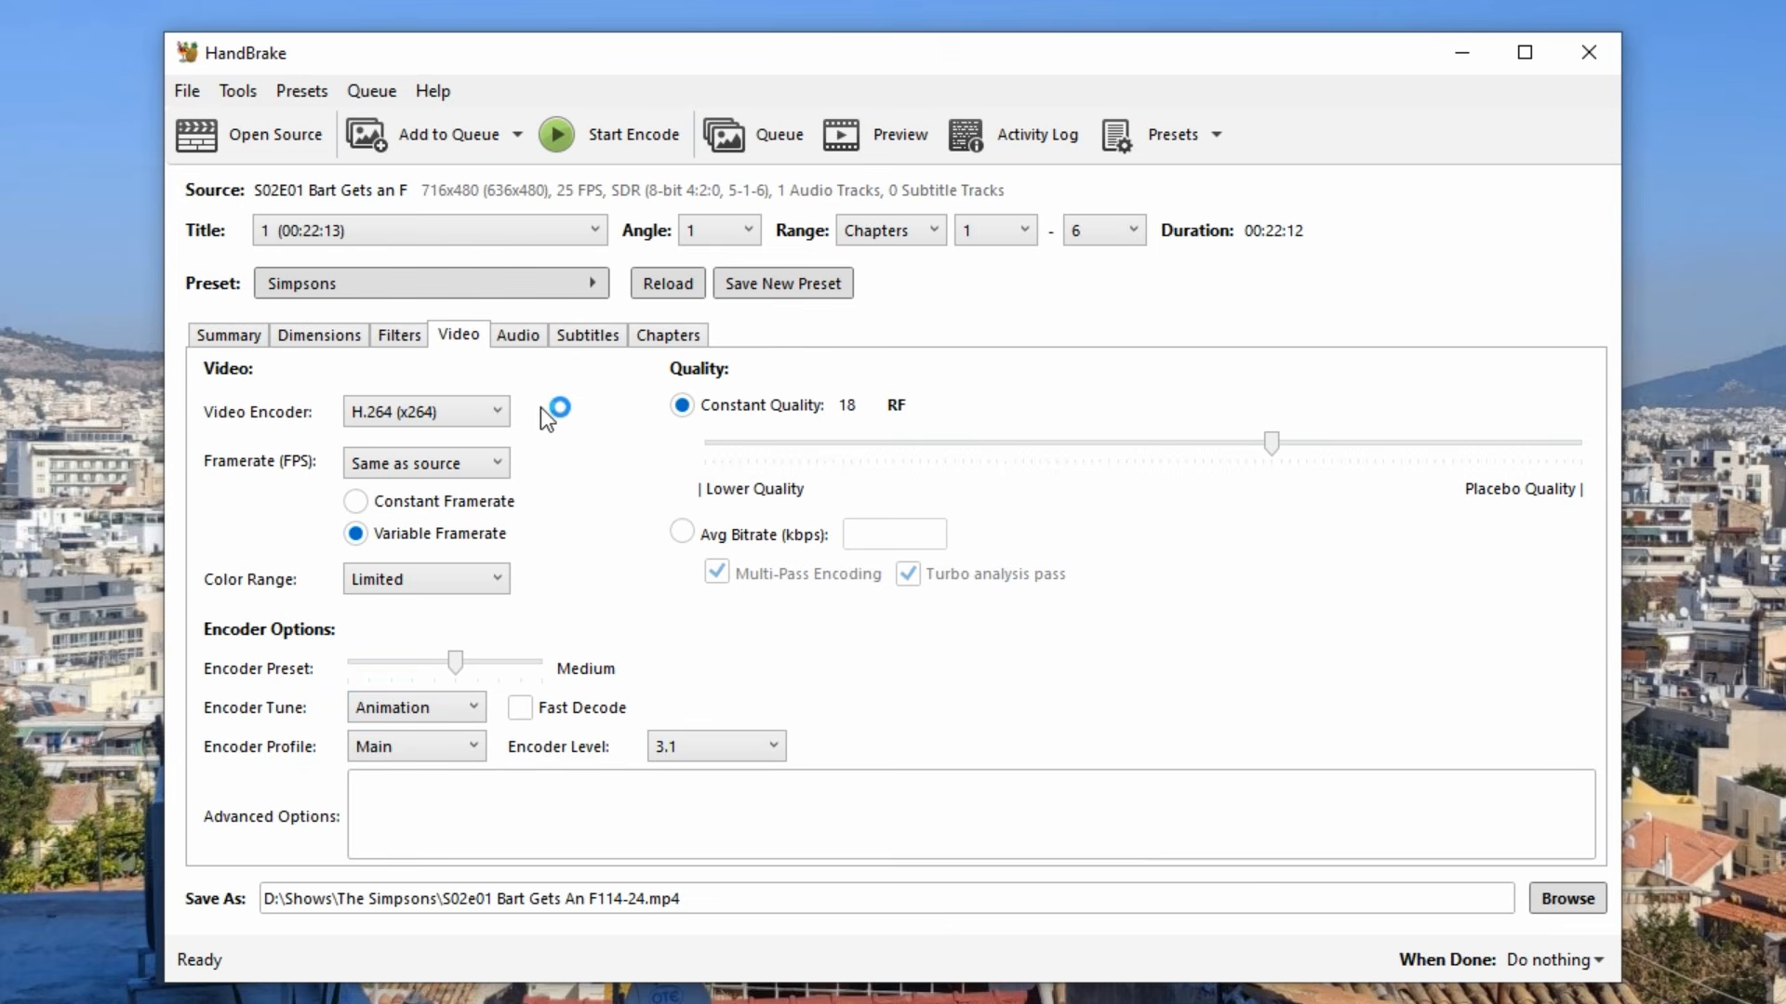
left_click(526, 337)
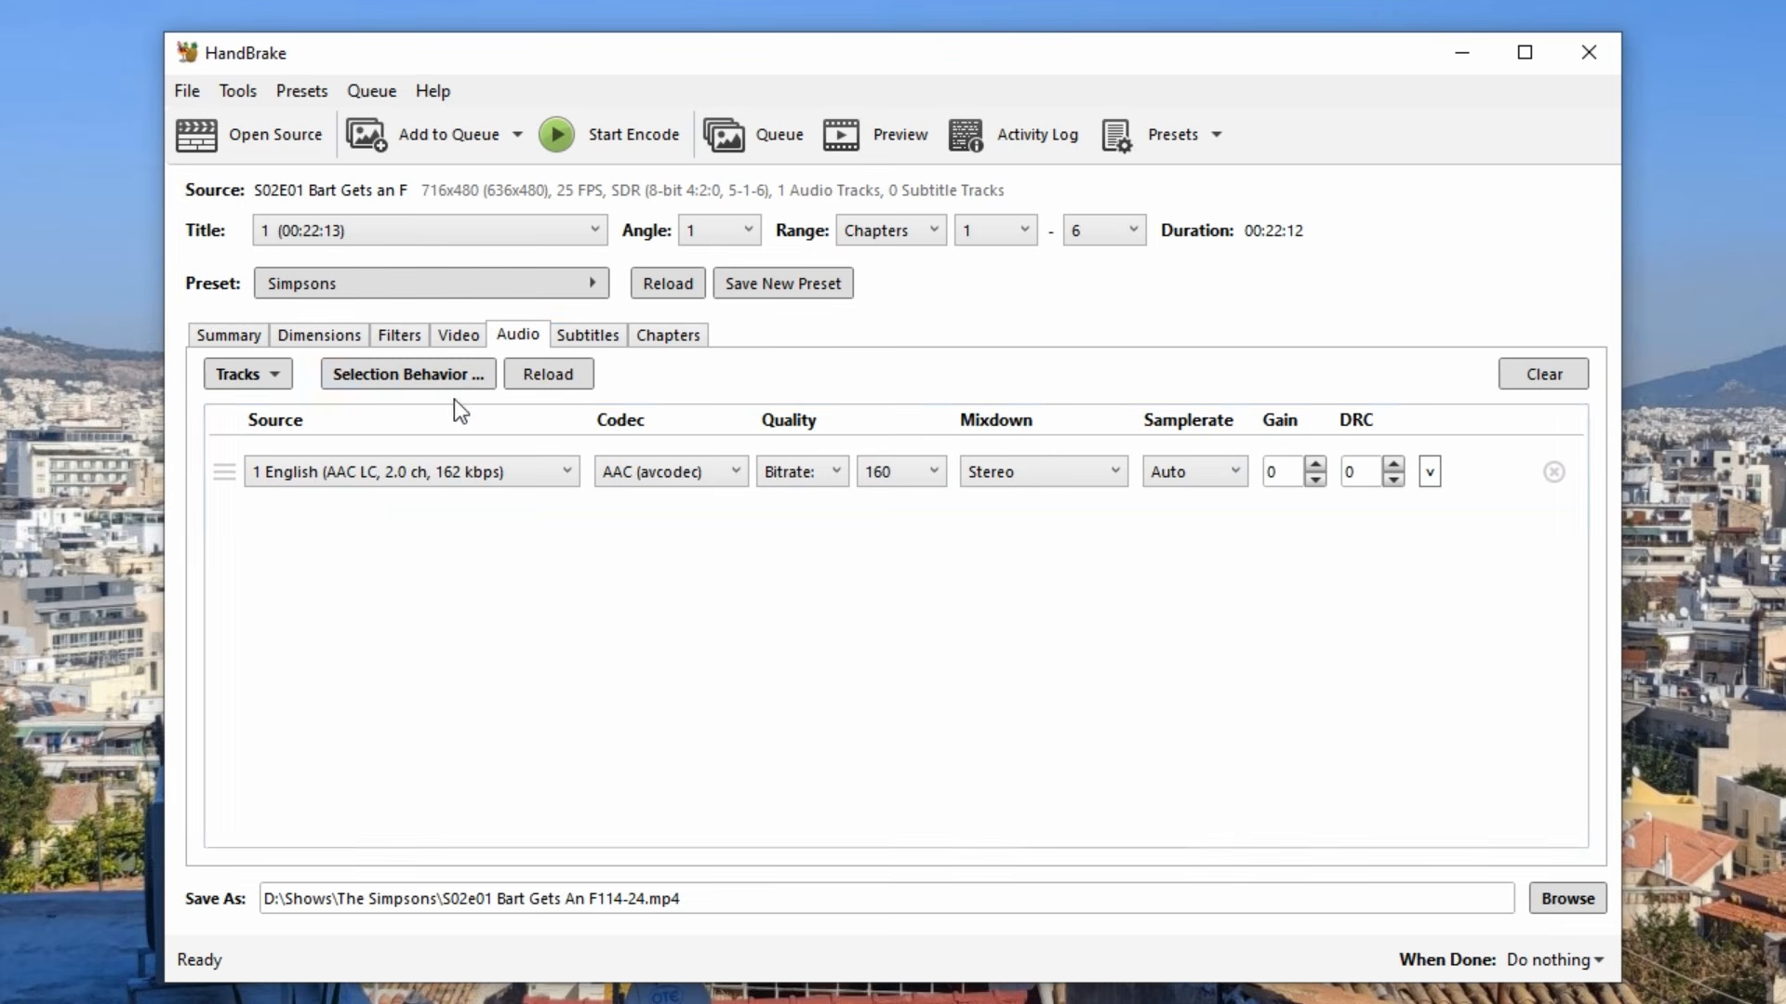
left_click(589, 342)
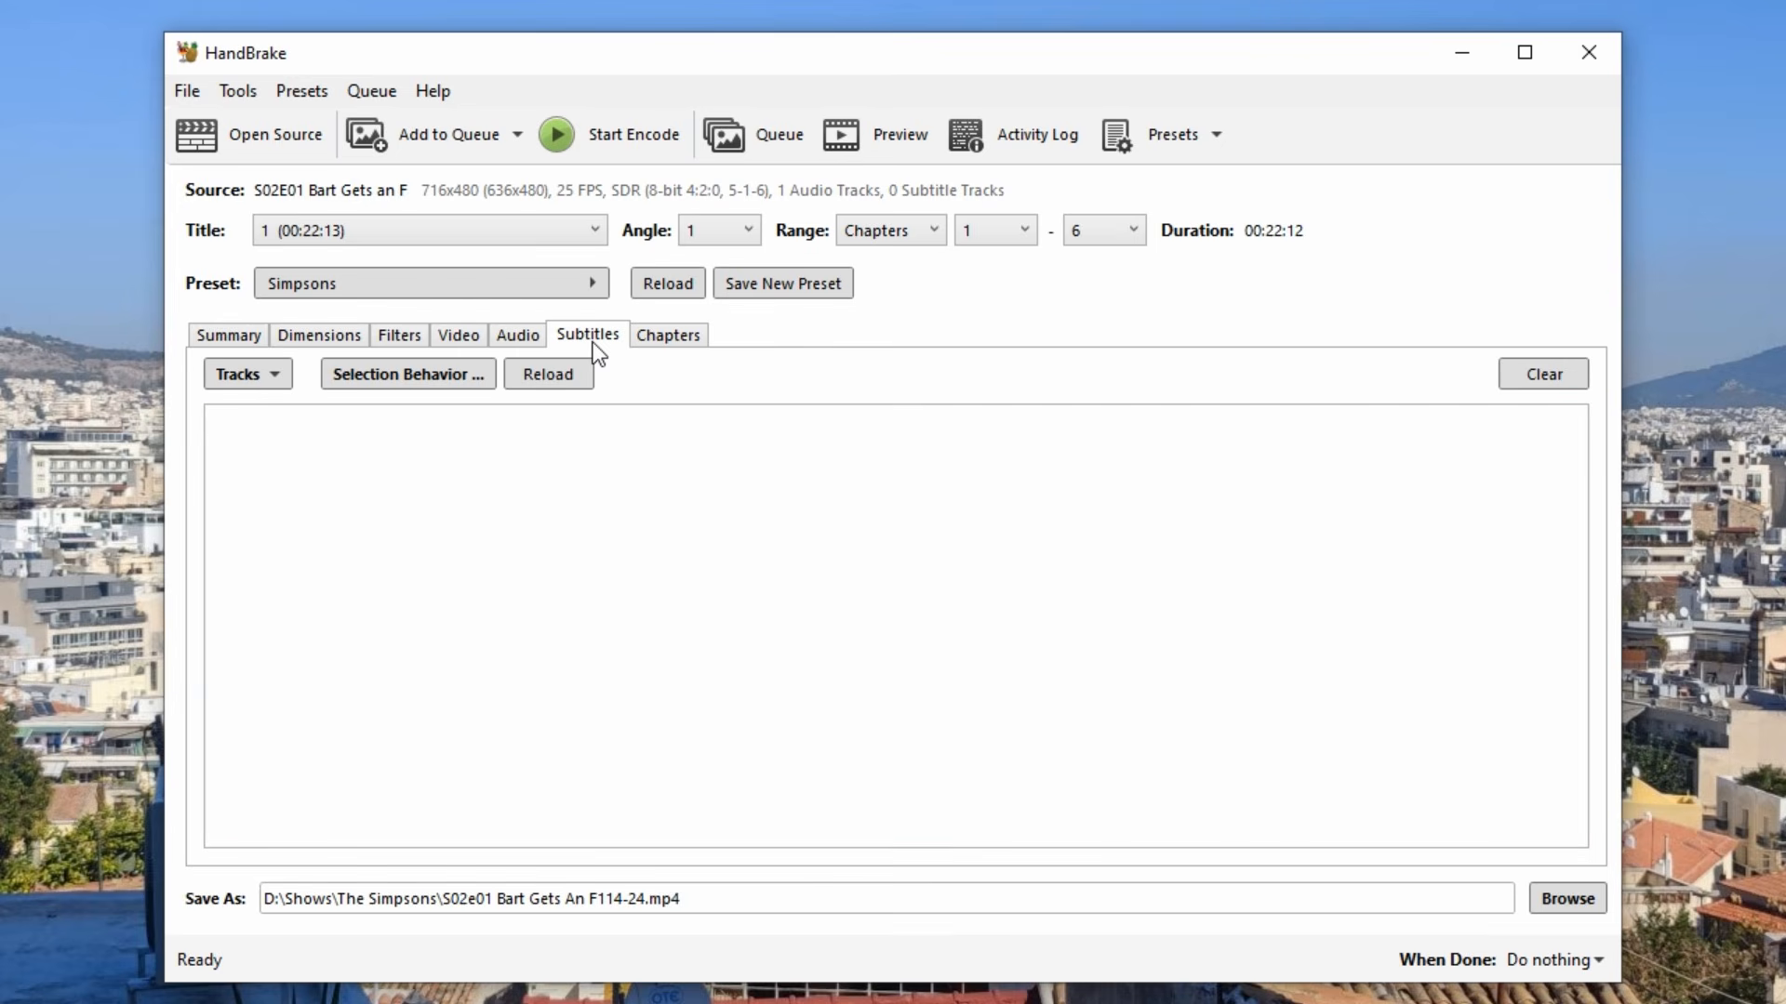
left_click(532, 349)
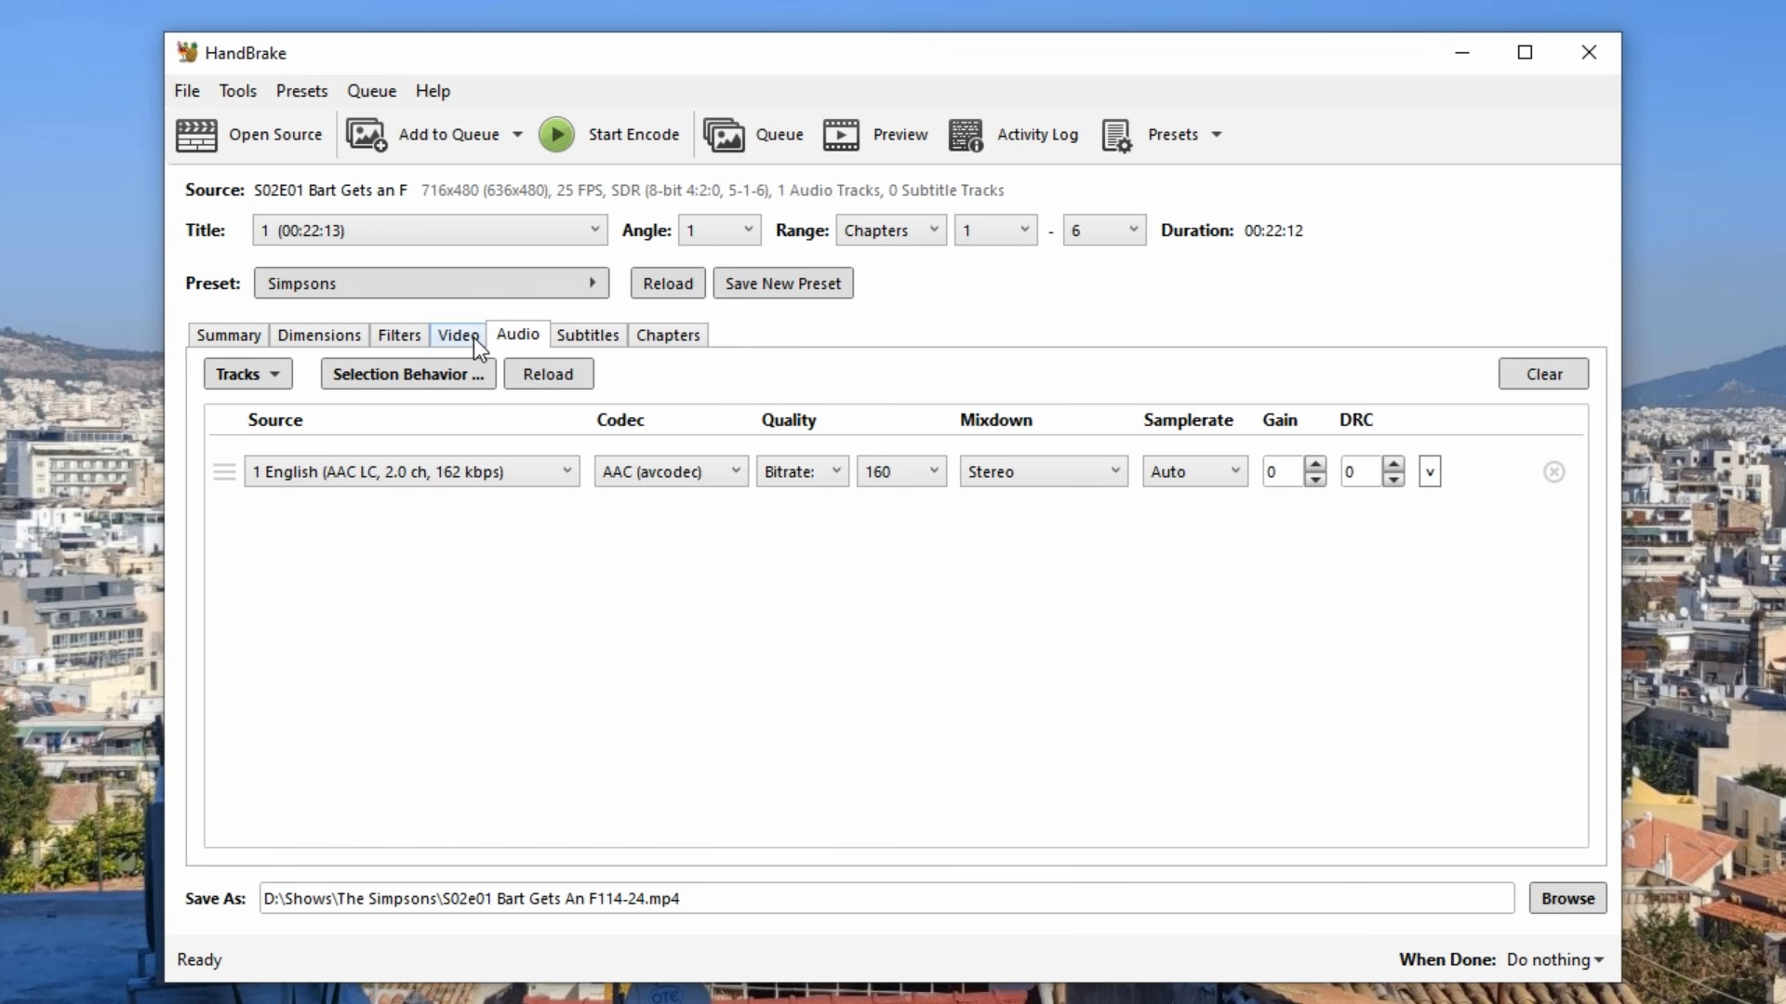
left_click(342, 333)
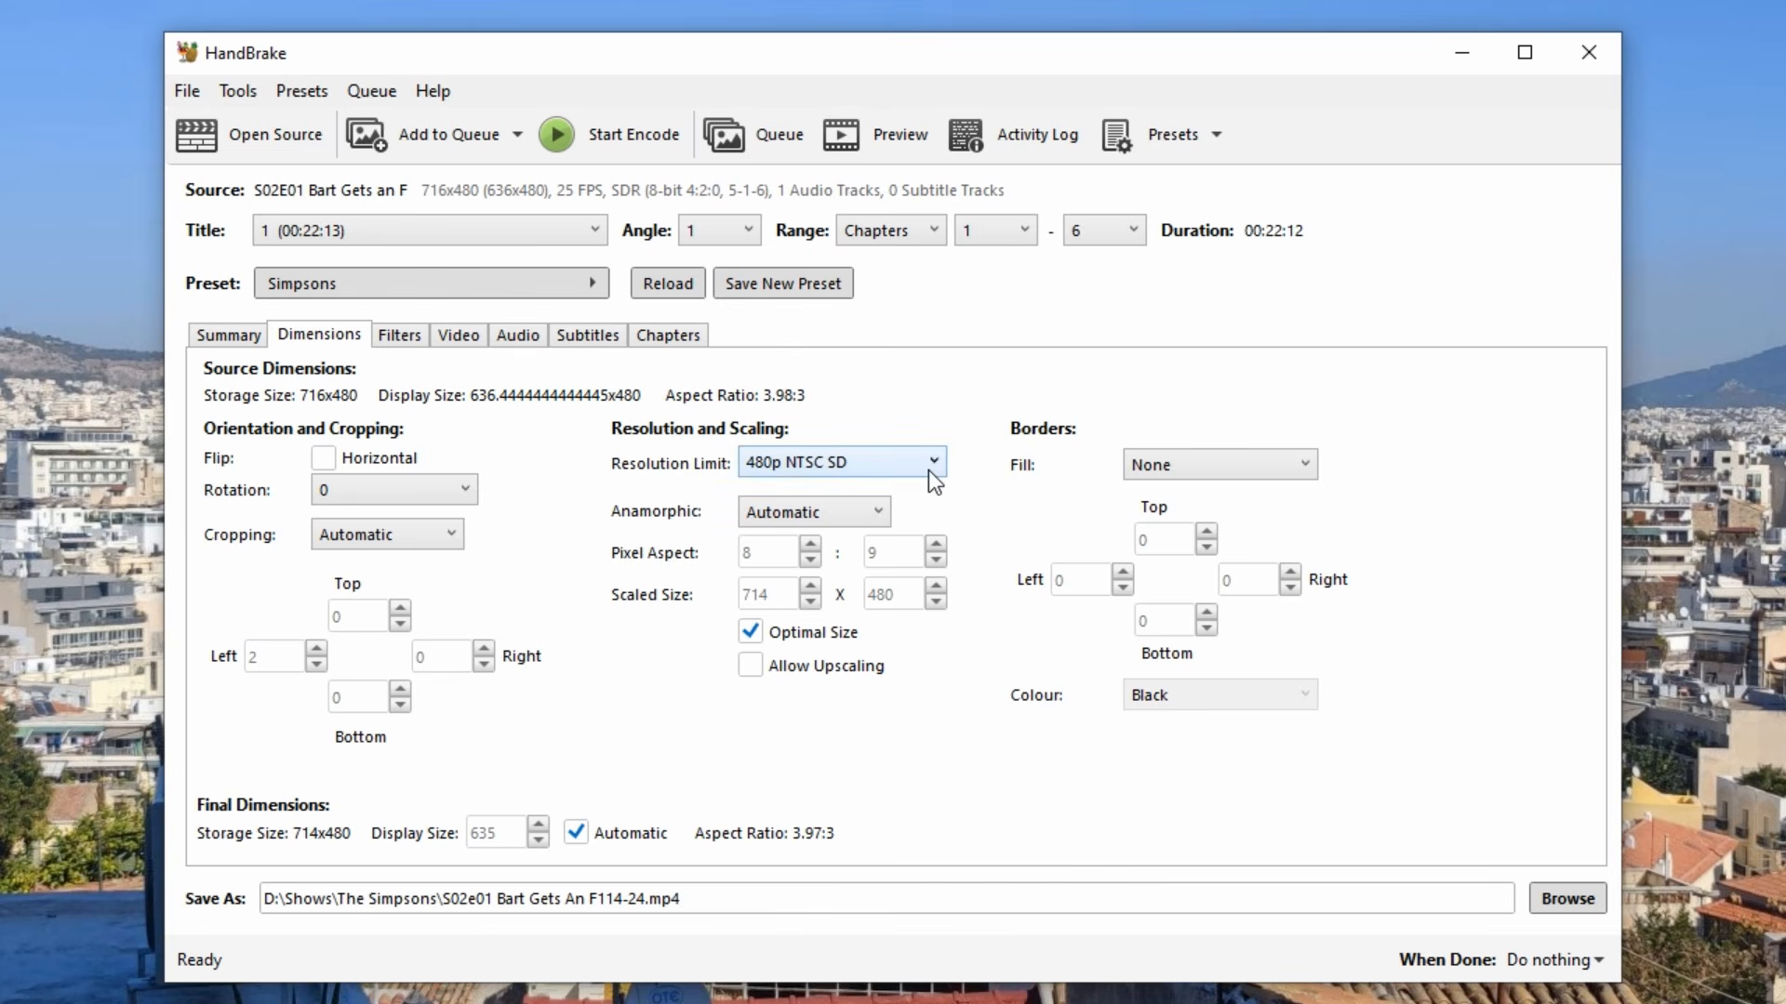
left_click(520, 337)
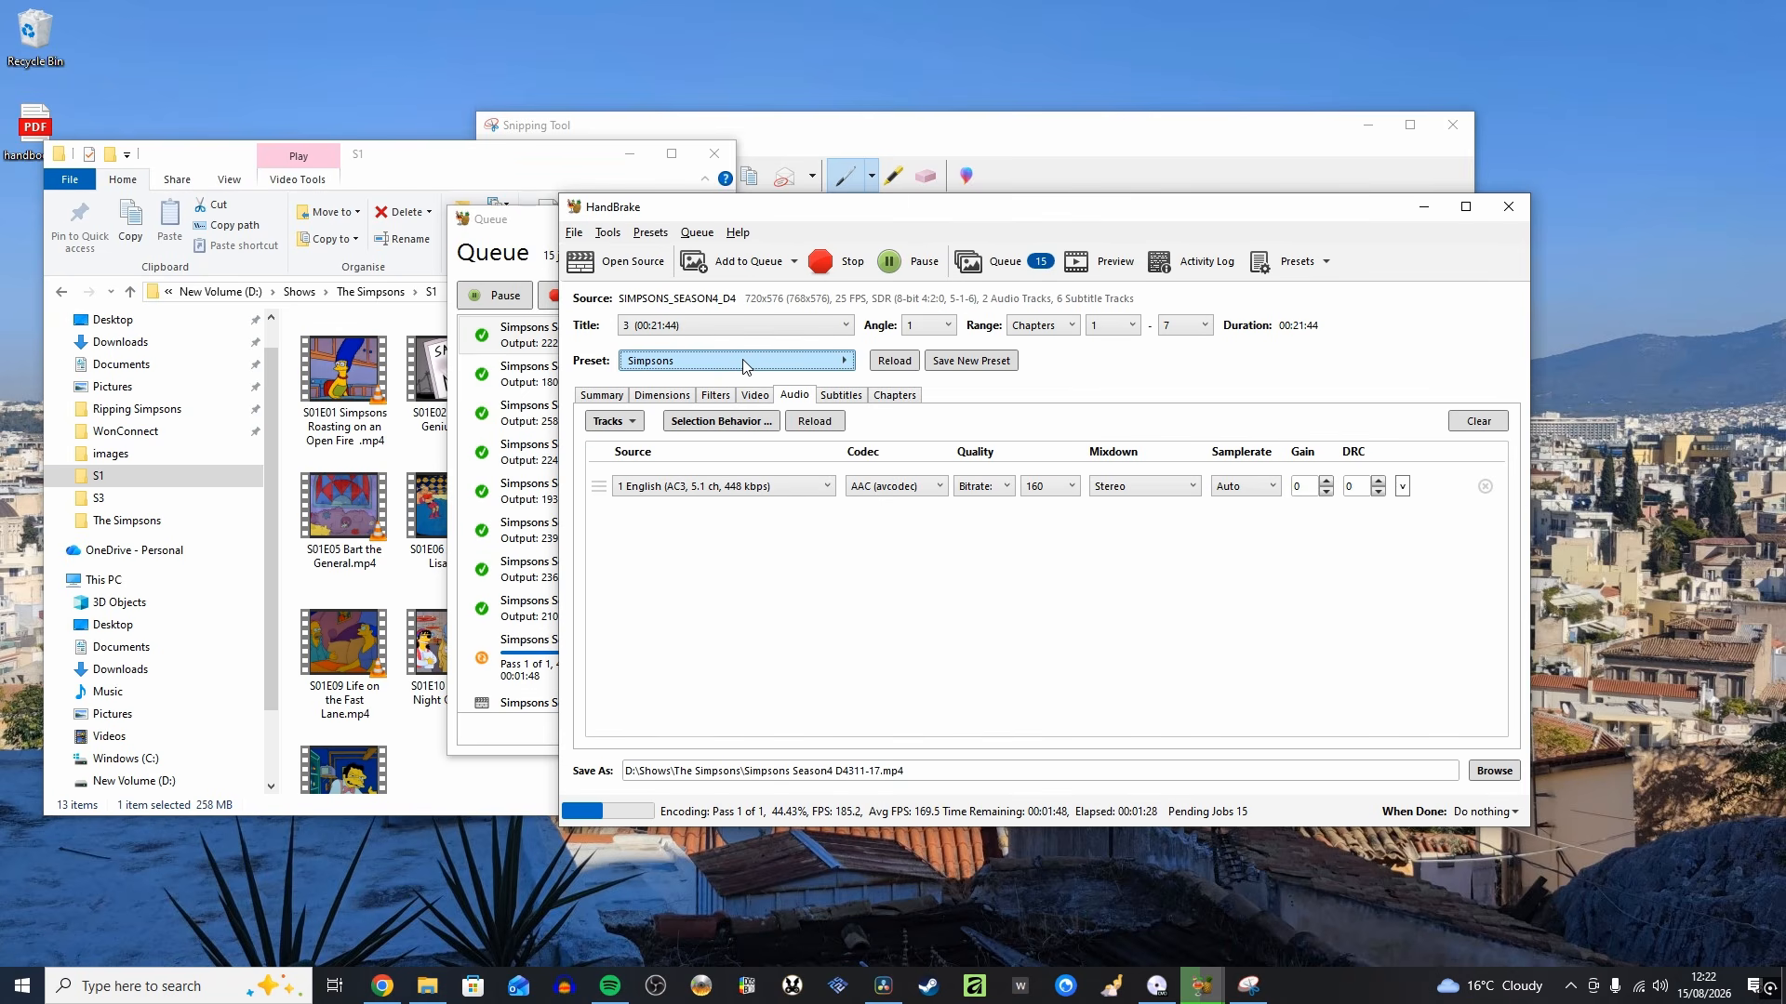
Apply the Simpsons (commentary) custom preset to title 3 of the SIMPSONS_SEASON4_D4 source
left_click(744, 362)
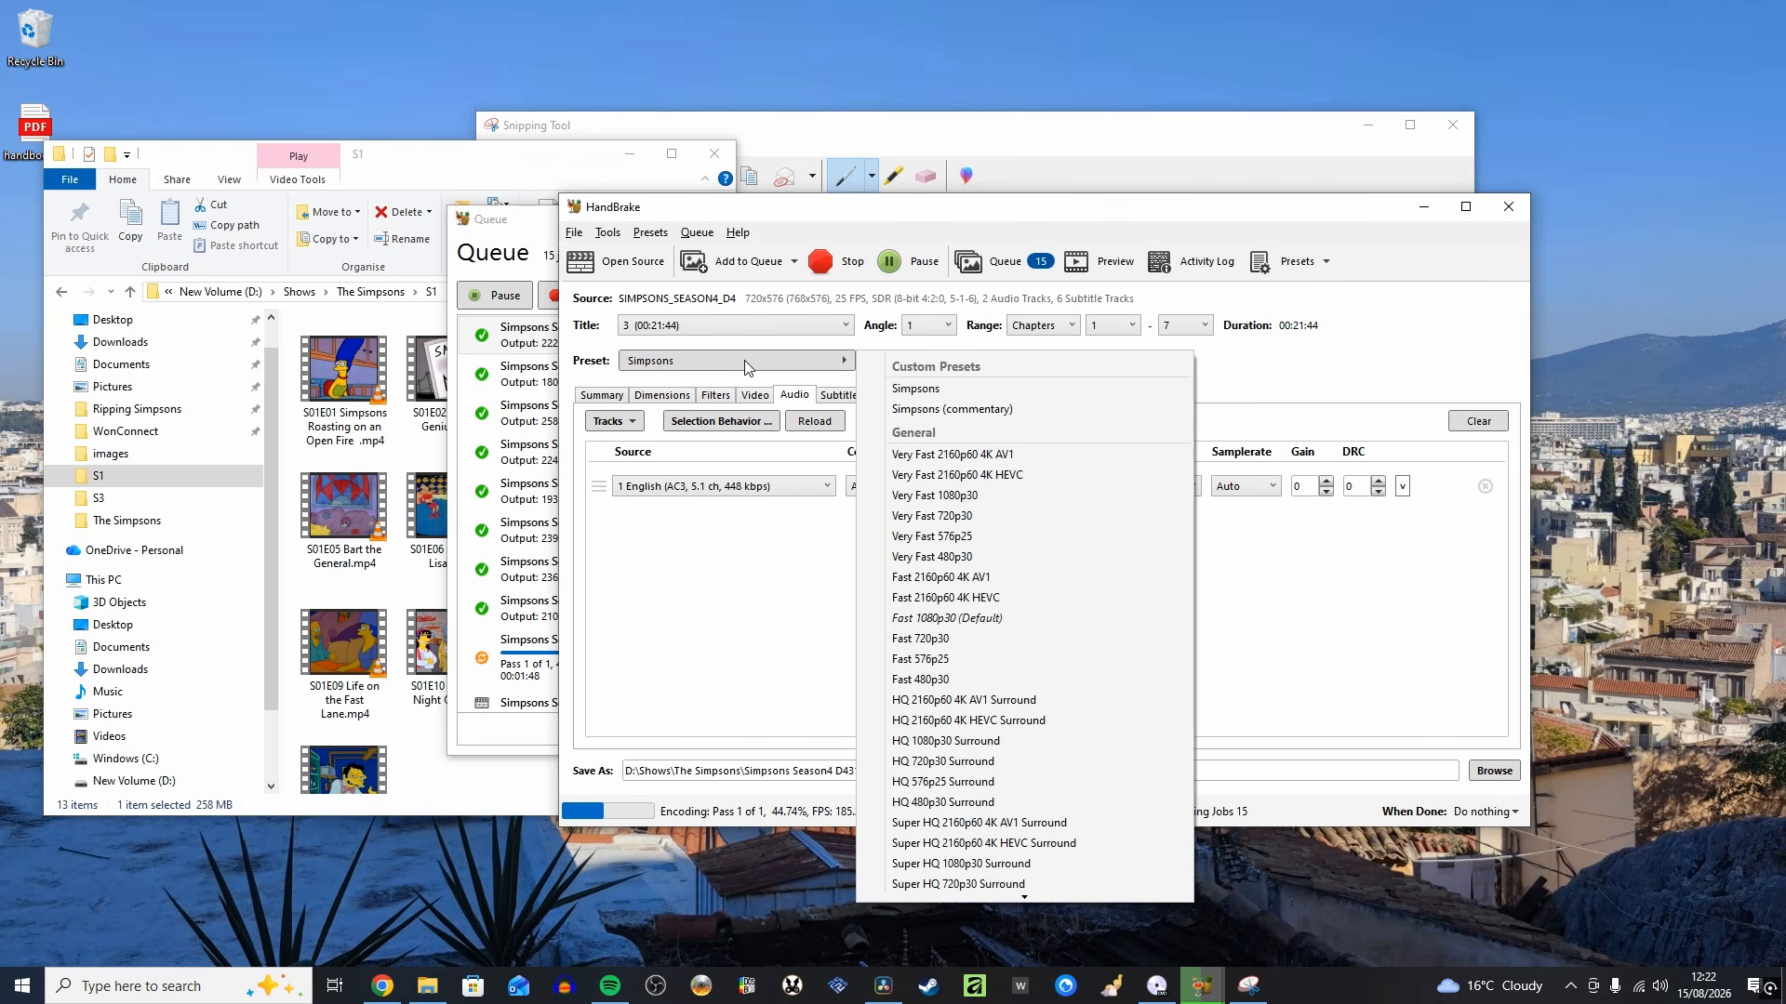
left_click(932, 409)
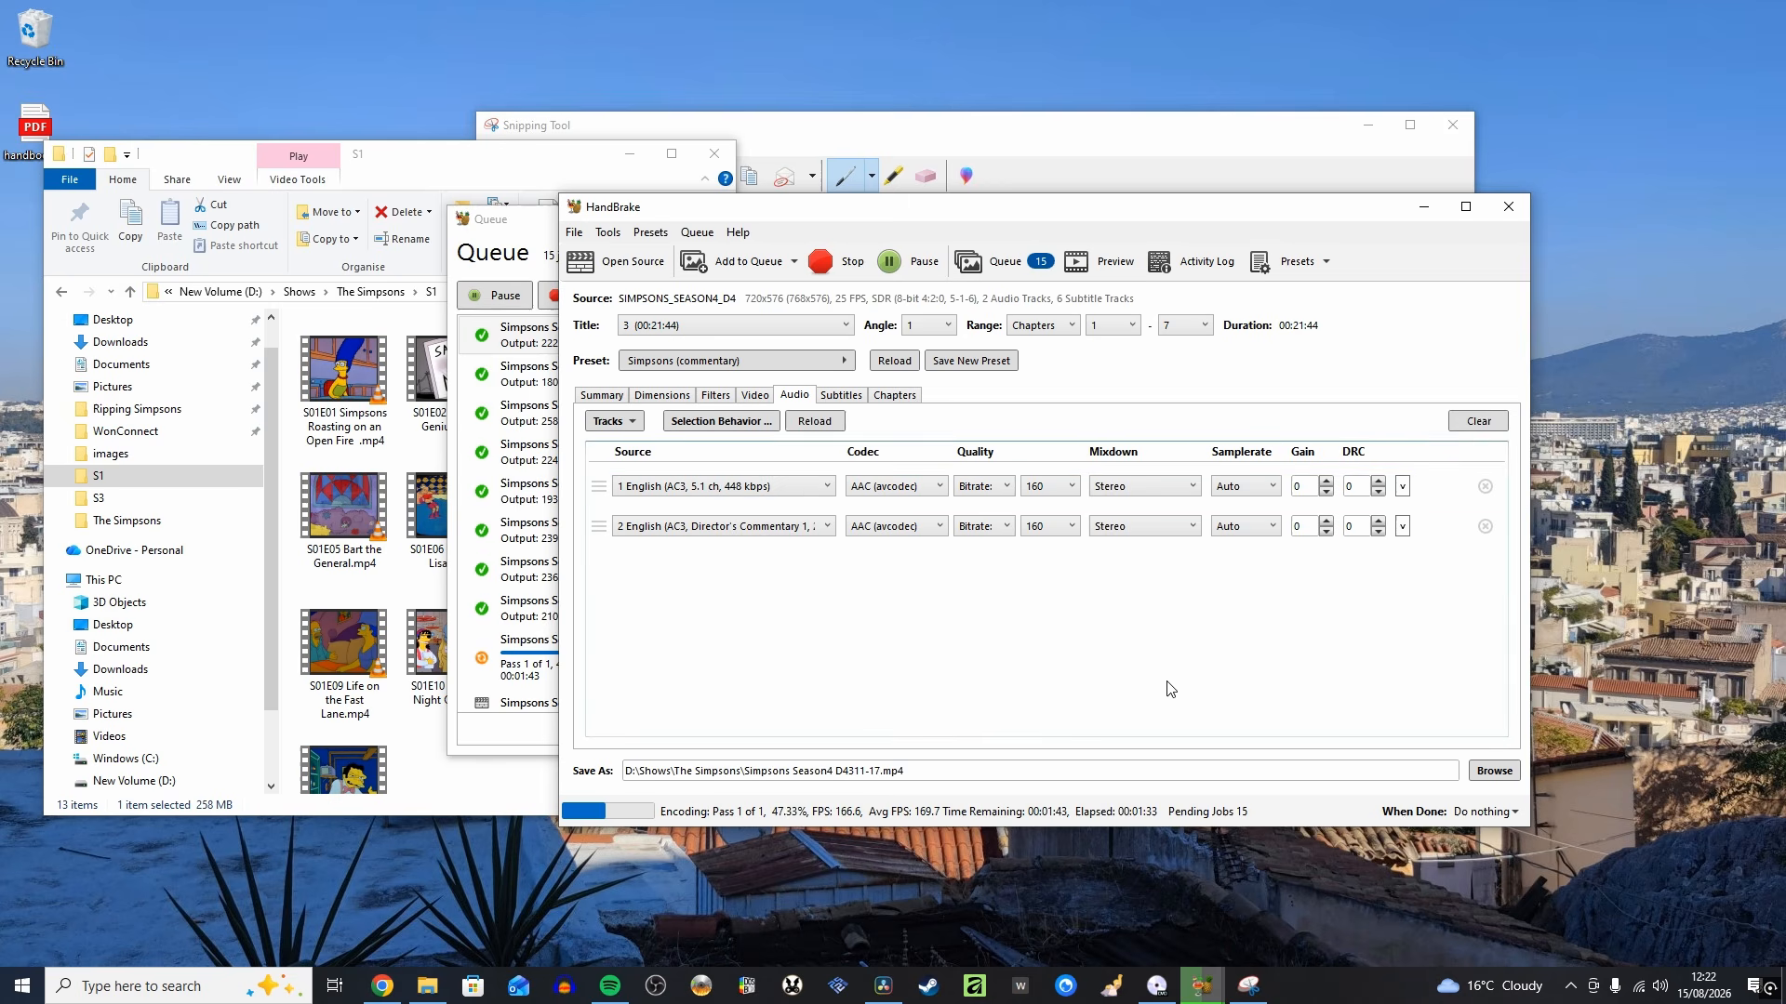
left_click(712, 363)
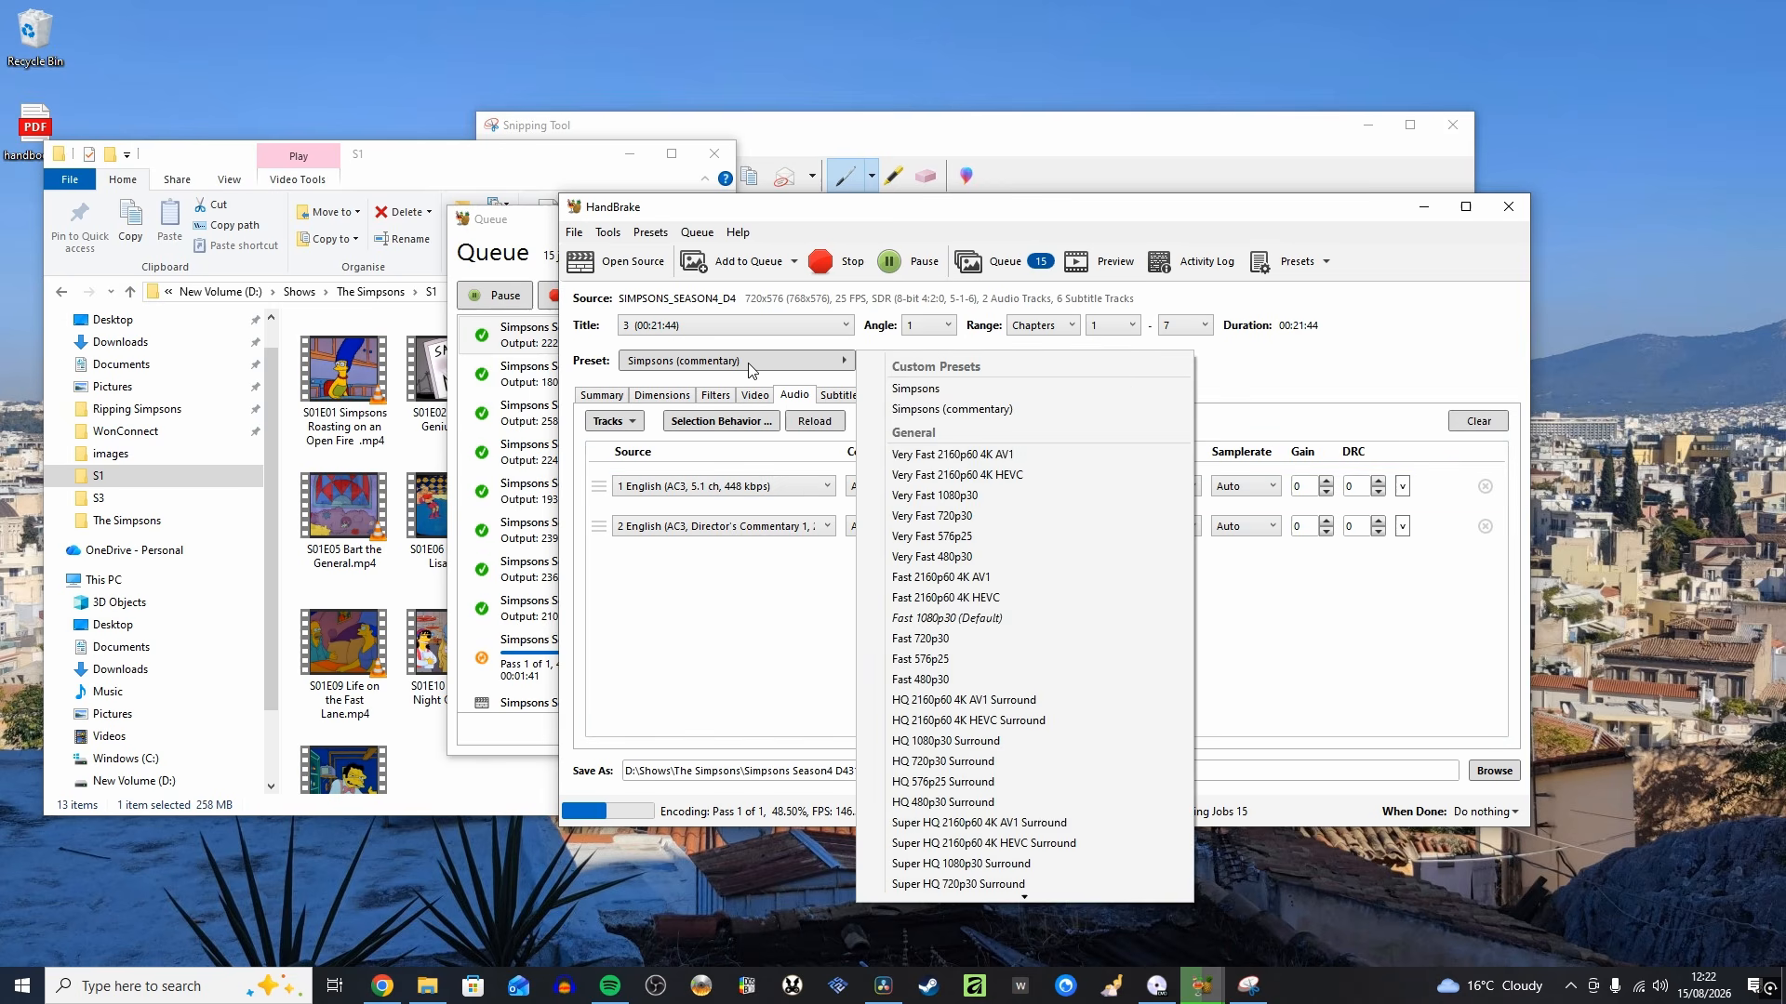
left_click(939, 409)
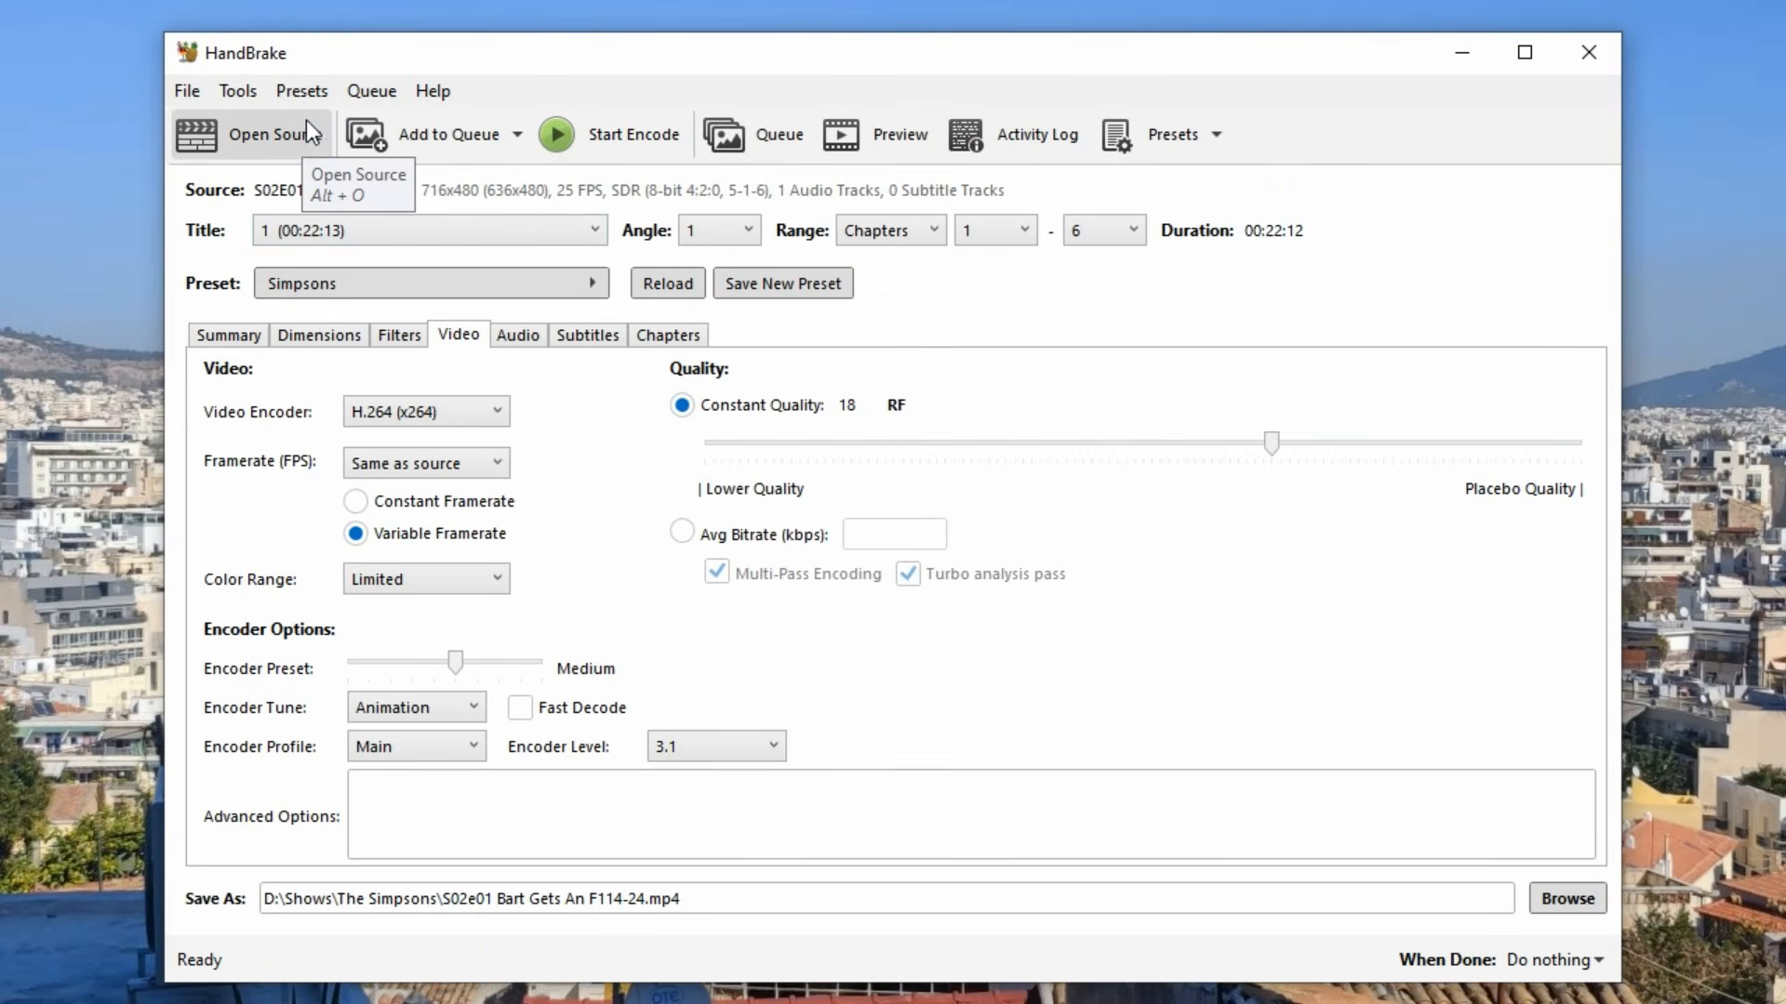
In the output file naming preferences, try adding another {creation-time} tag to the file format and remove it again
left_click(240, 92)
left_click(299, 225)
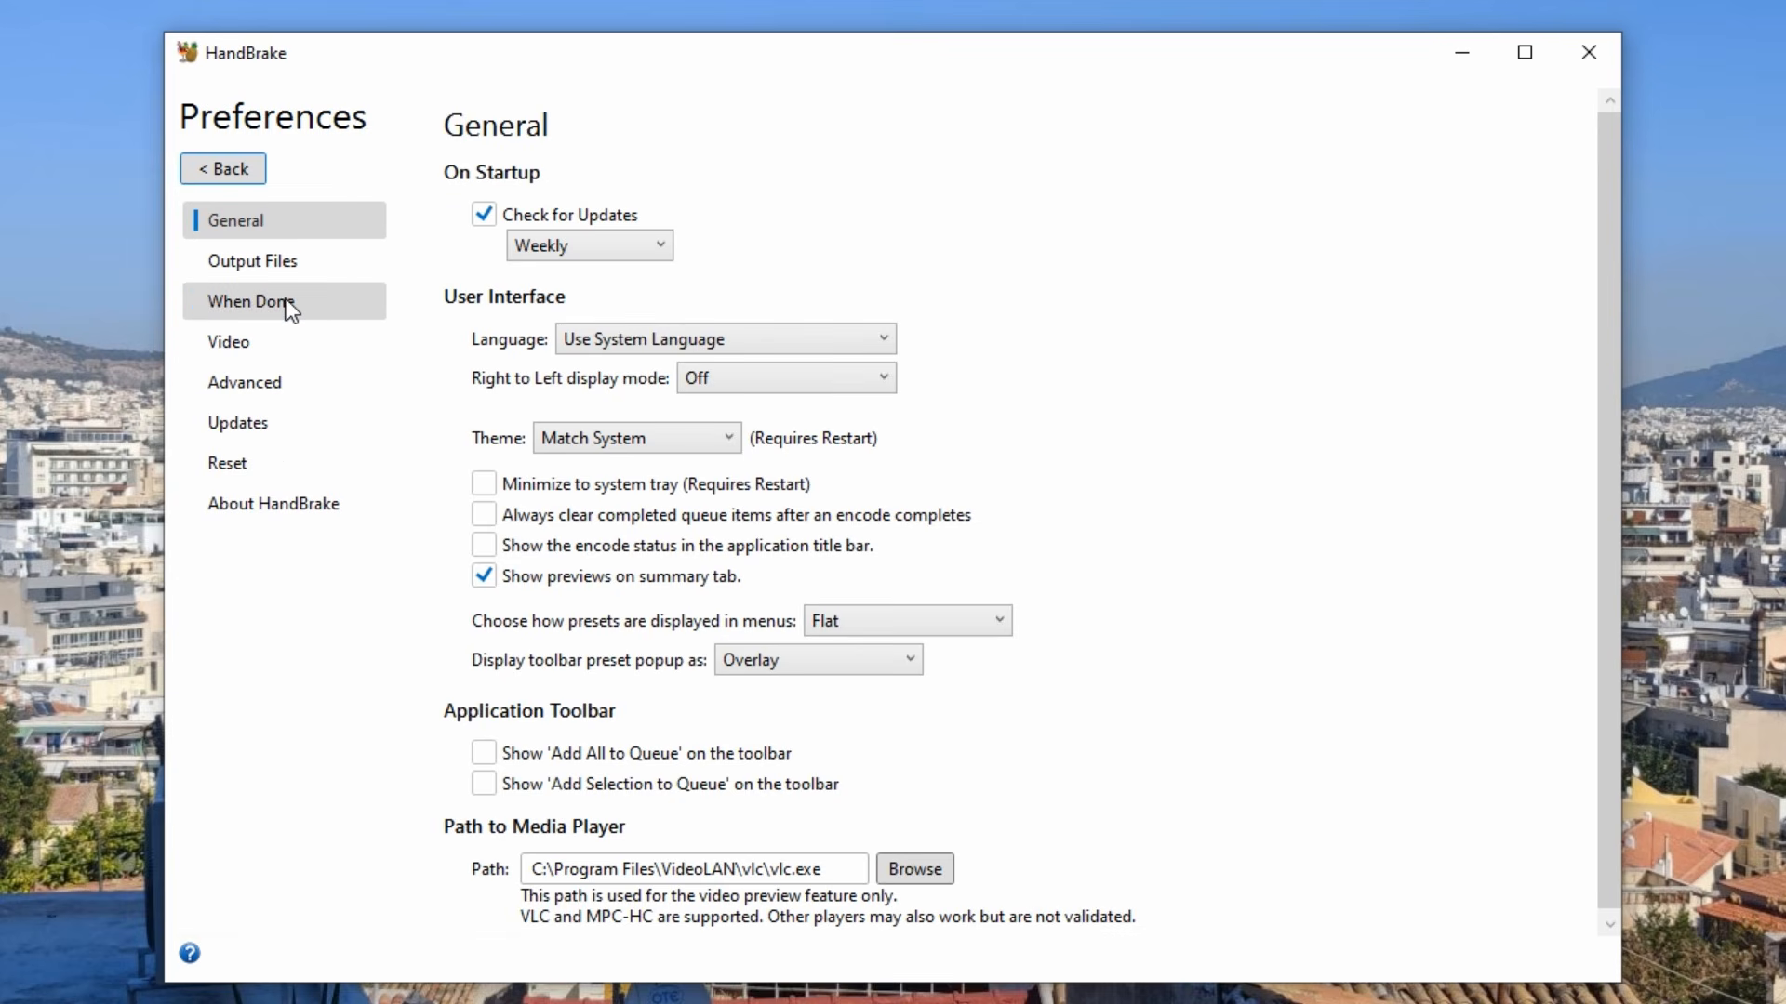
left_click(287, 268)
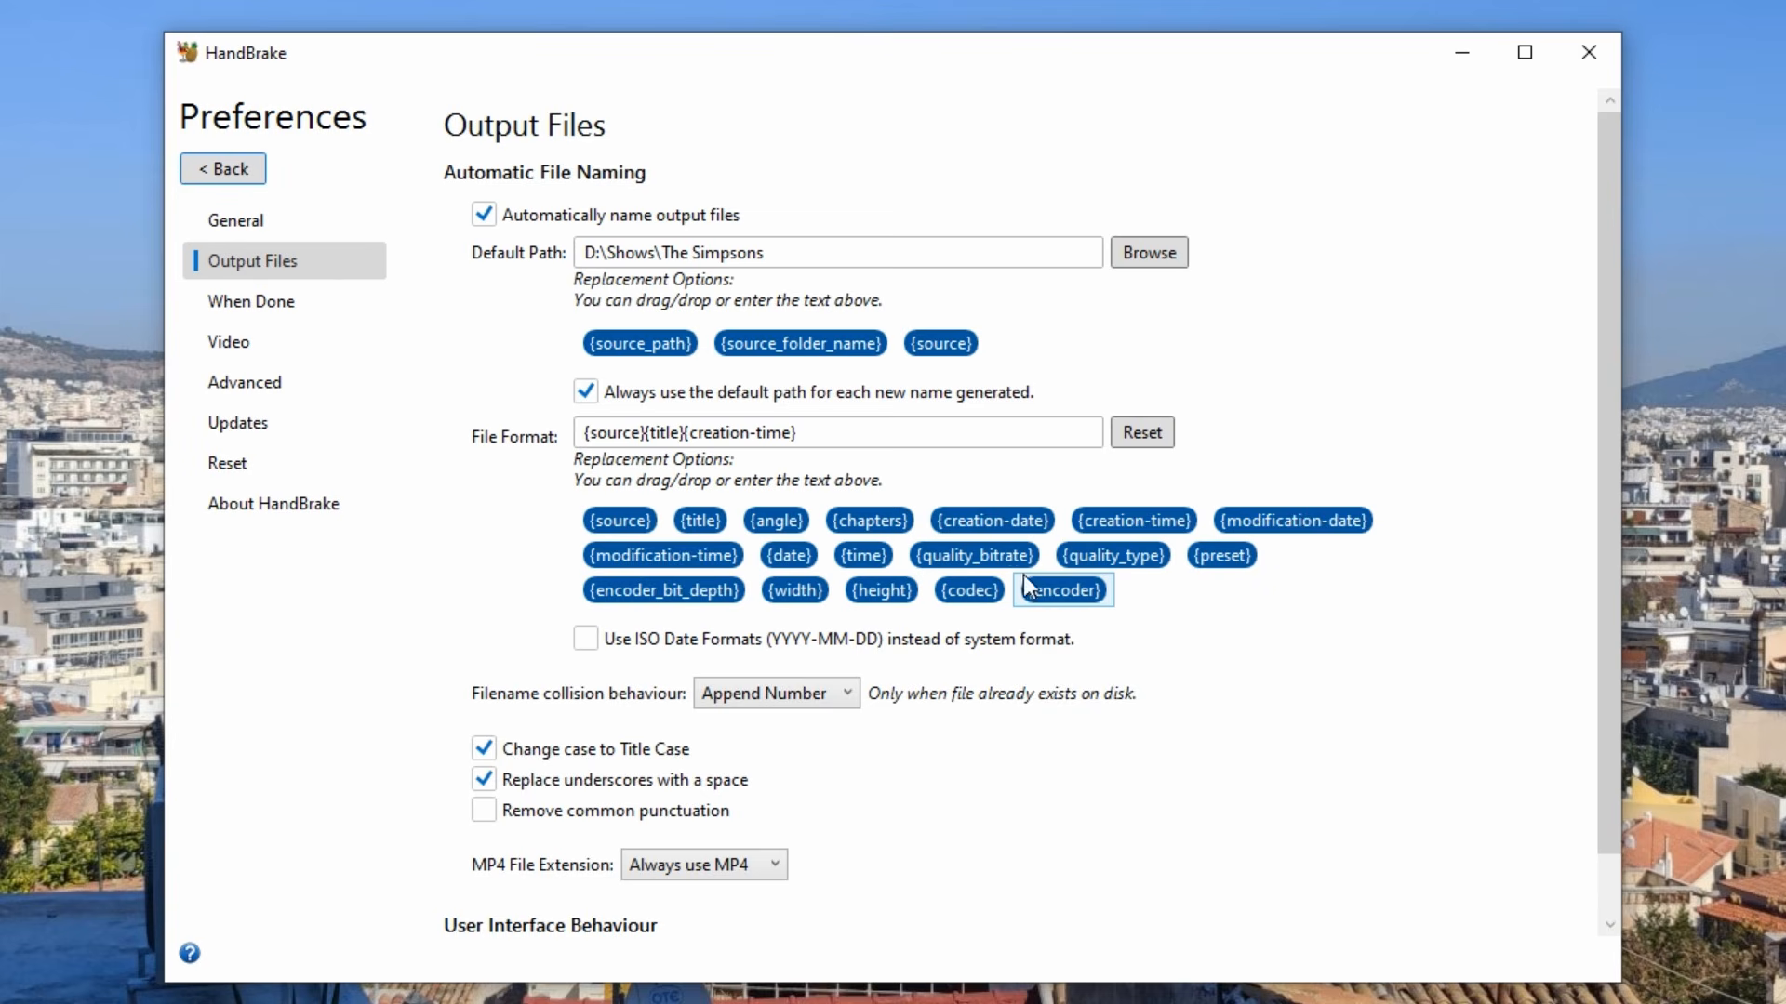
left_click_drag(1109, 512, 1025, 469)
left_click_drag(845, 428, 845, 428)
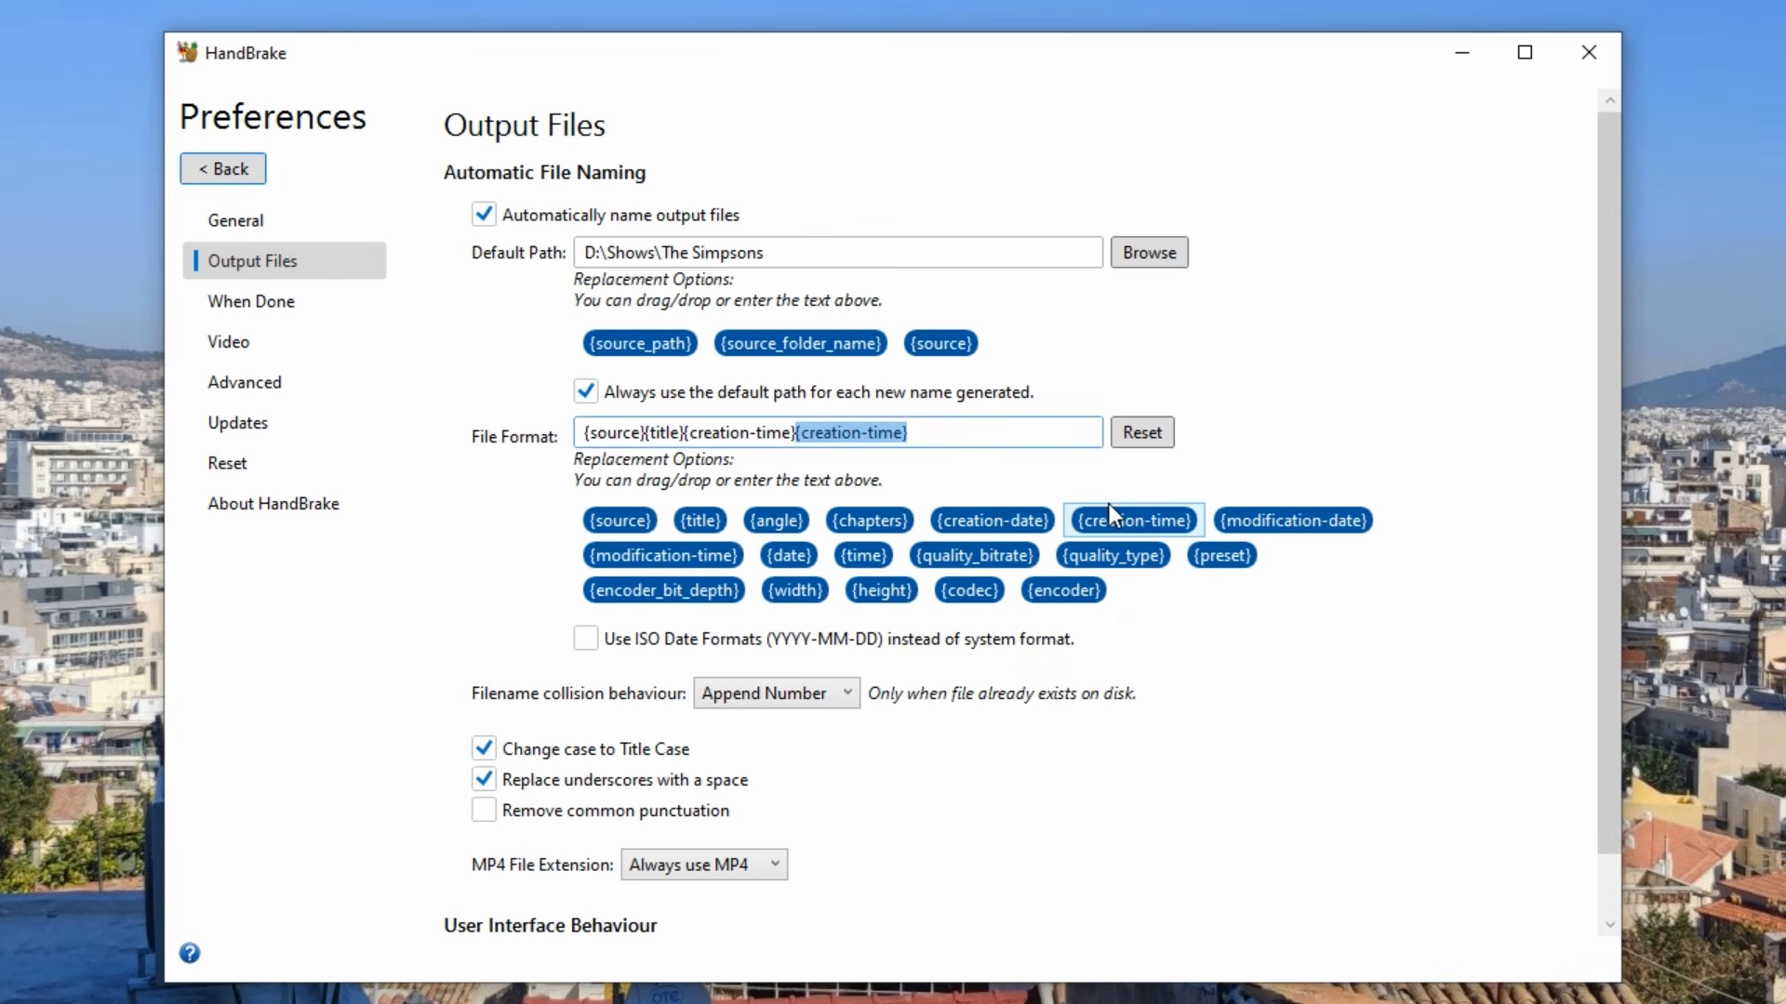
key("BackSpace")
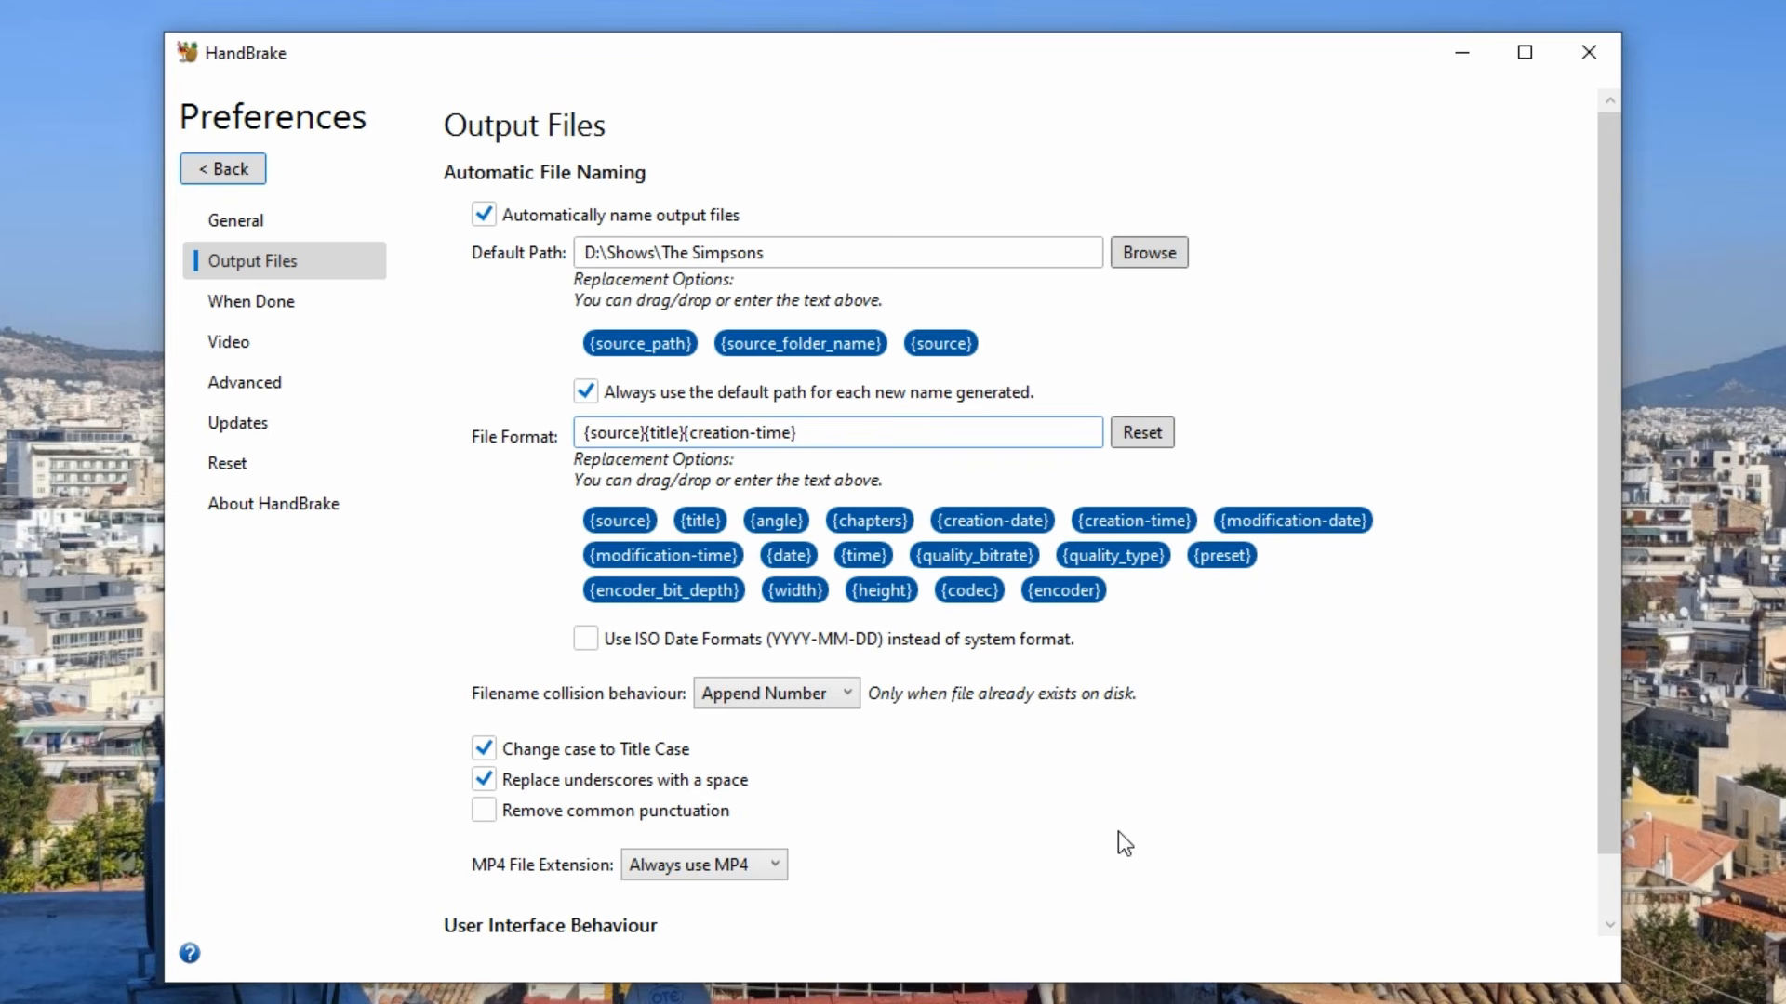
left_click(228, 171)
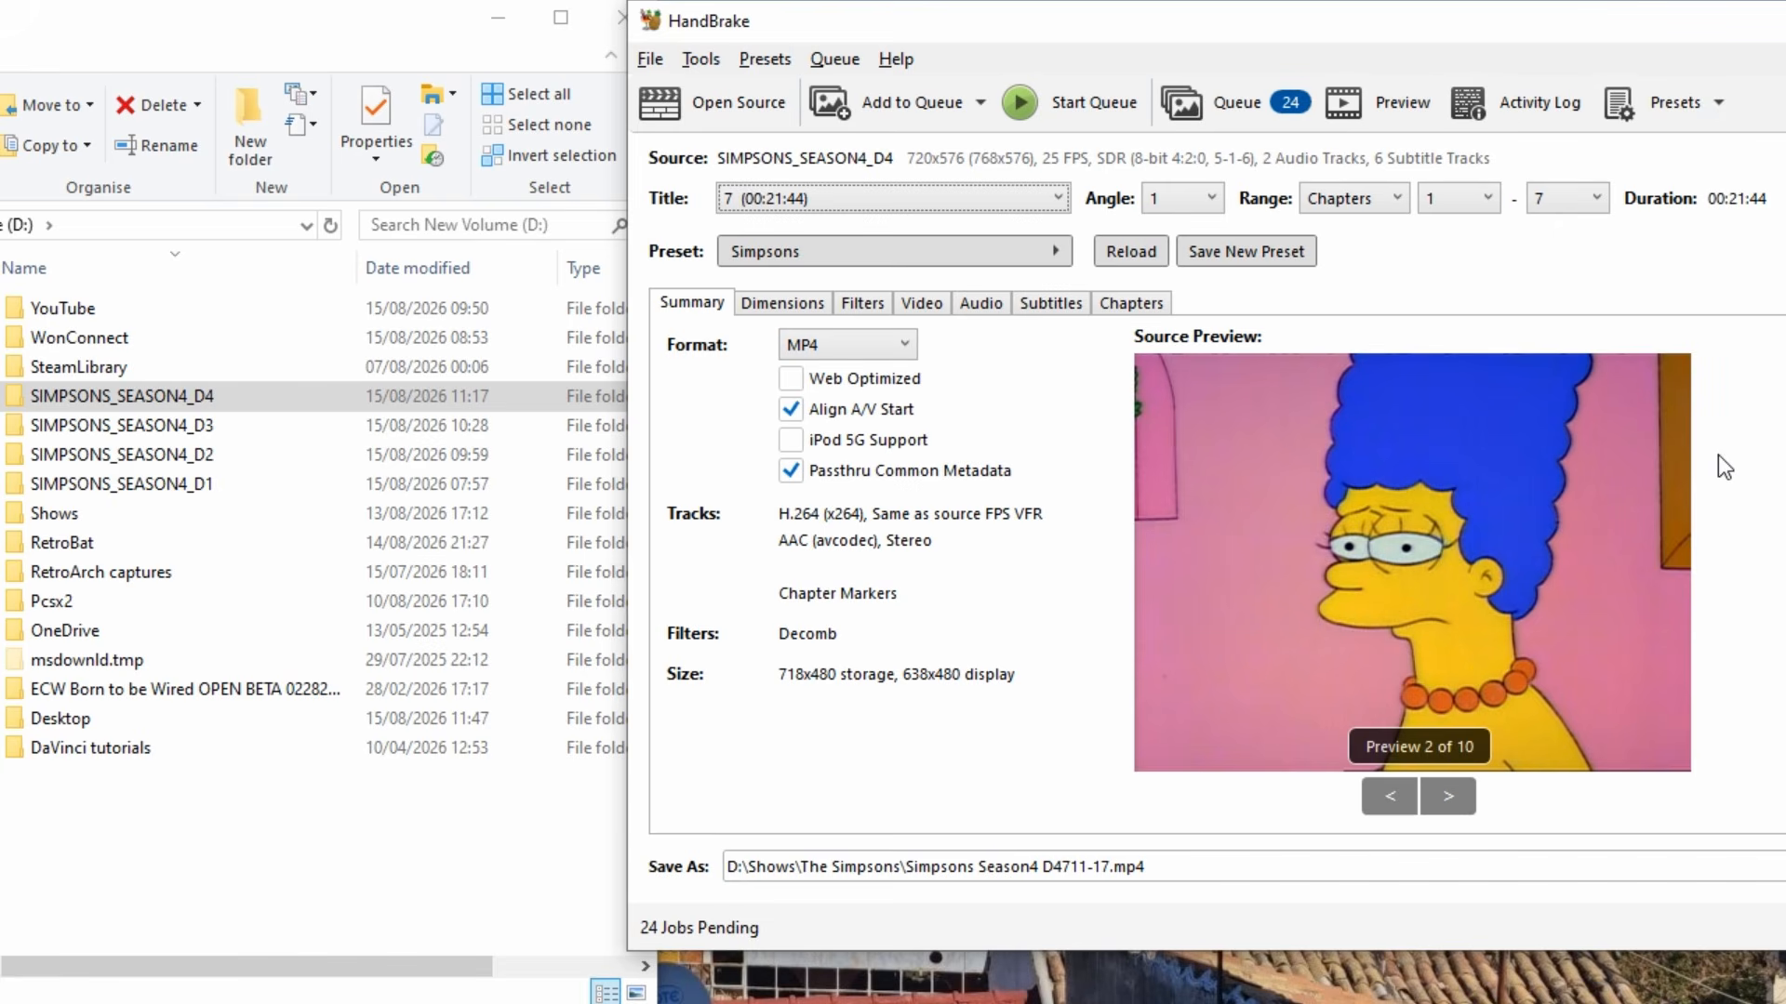
Display the encoding queue and start encoding the pending Simpsons Season4 jobs
left_click(1214, 114)
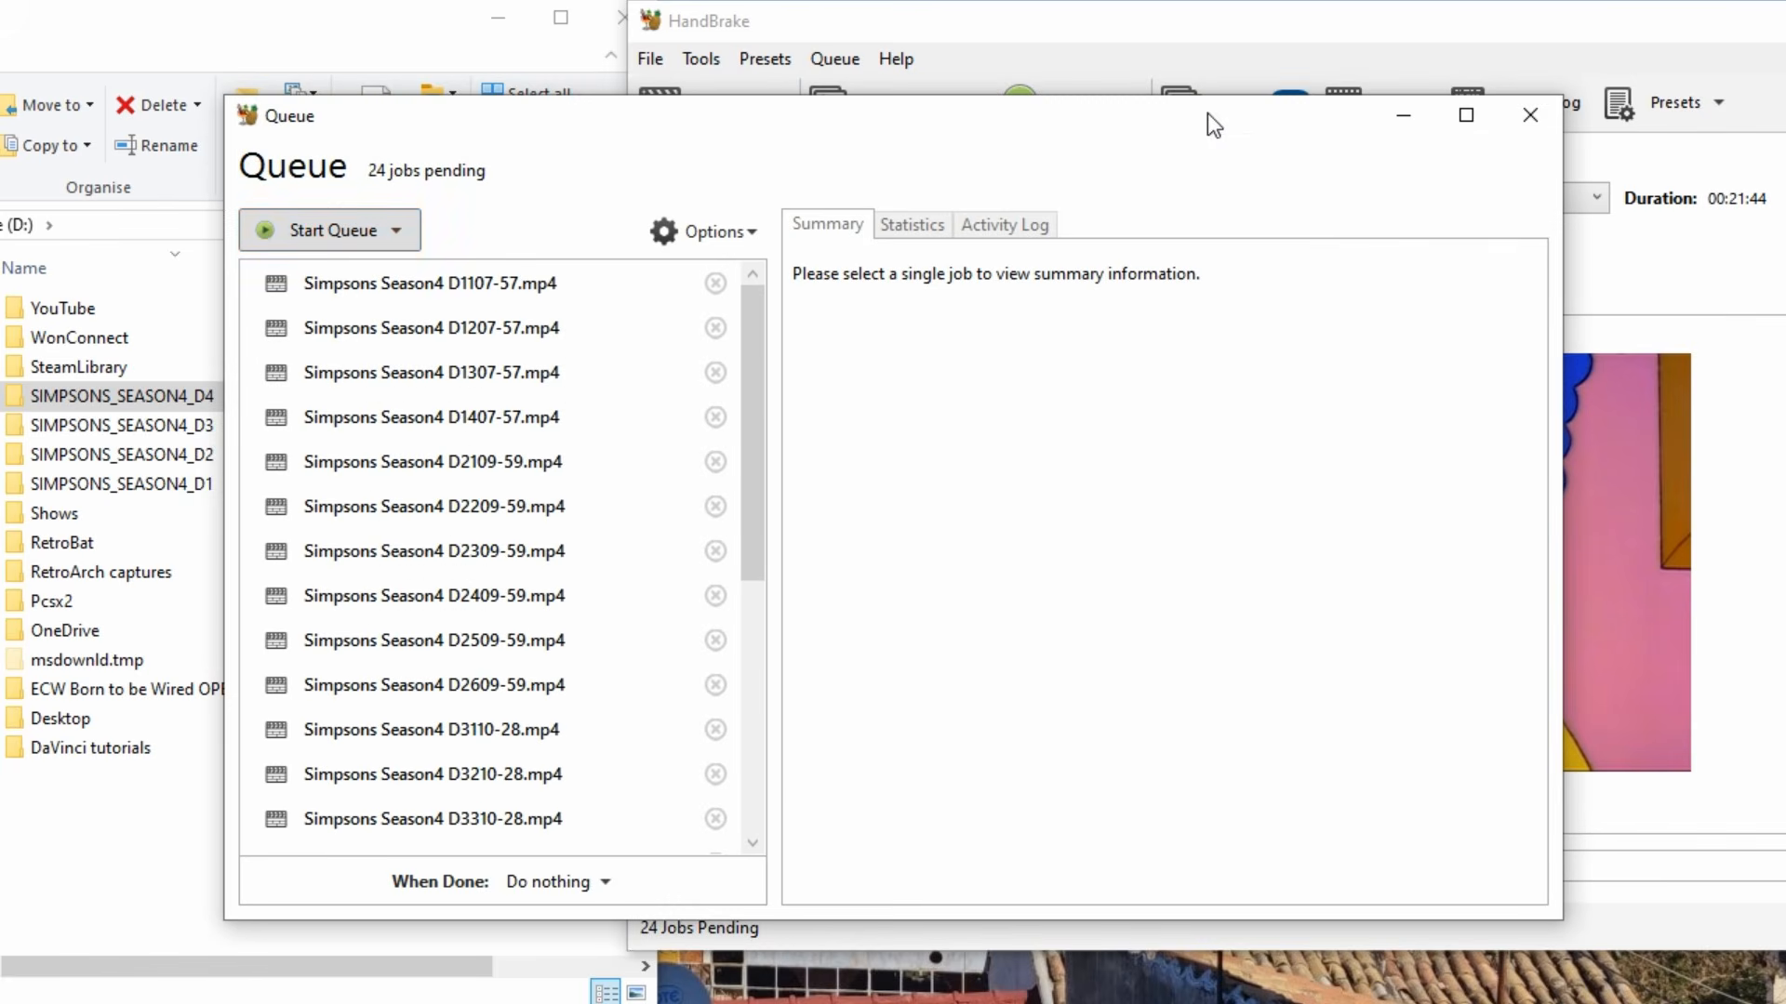
left_click(321, 233)
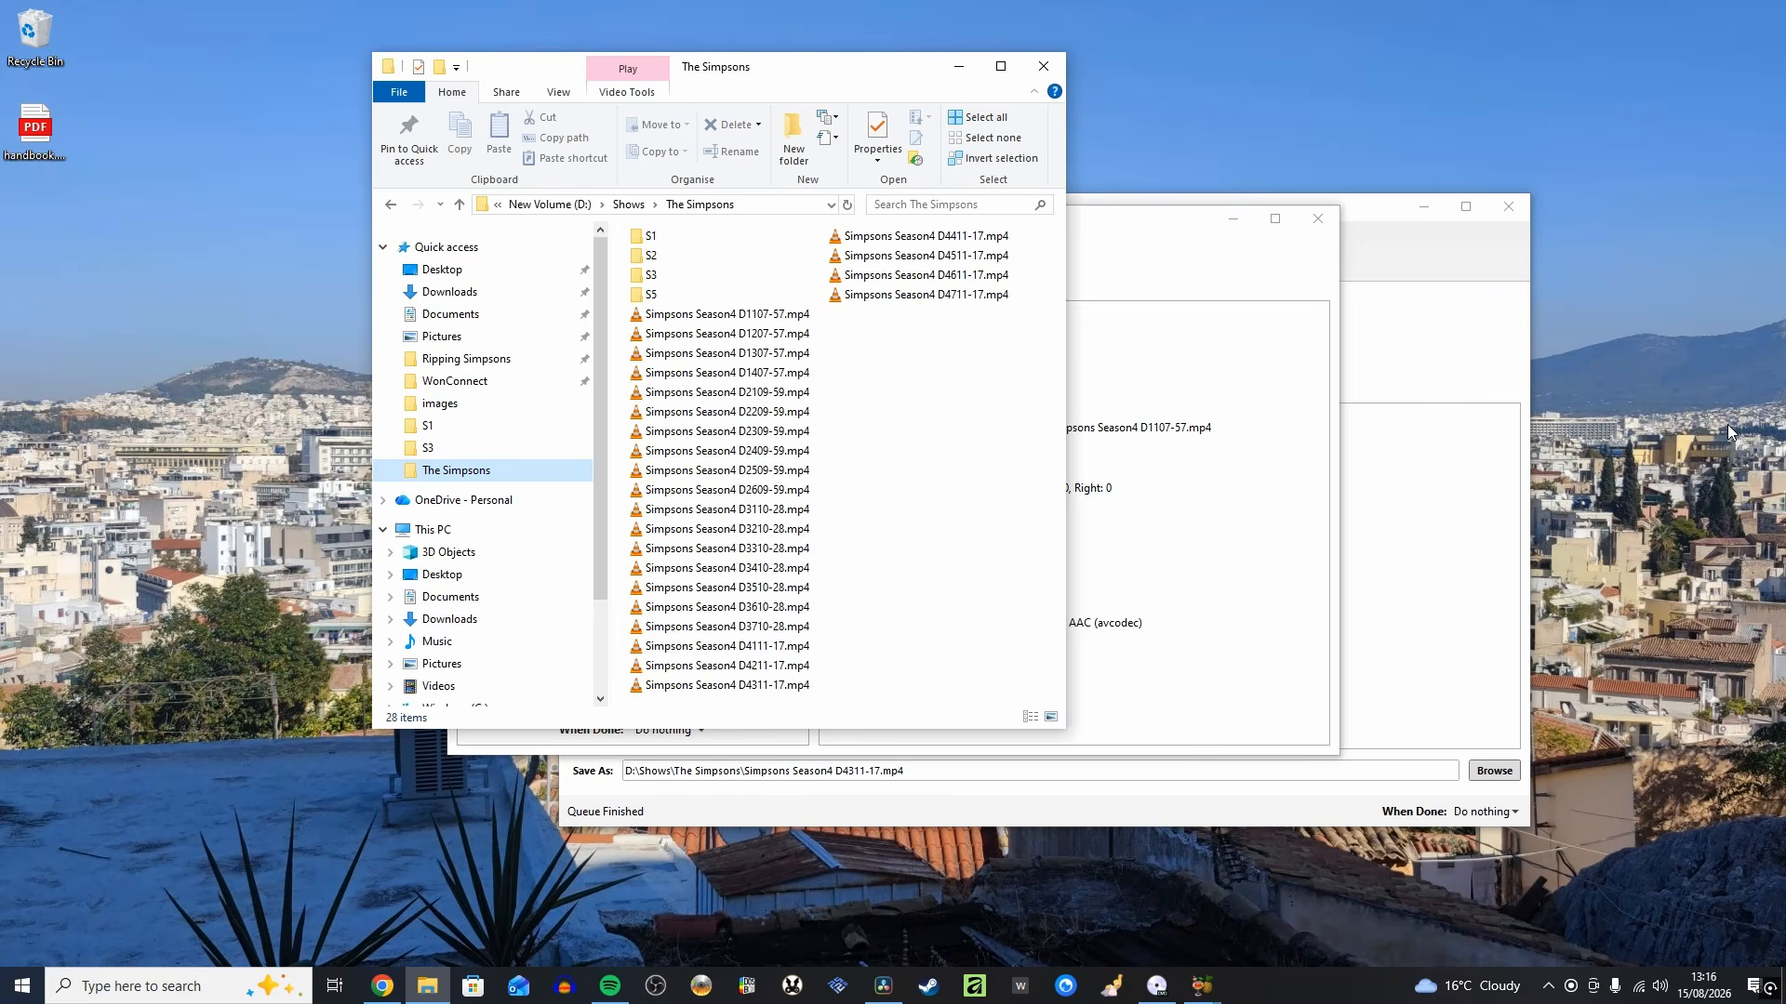
In File Explorer, create a folder named S4 in D:\Shows\The Simpsons
left_click(791, 139)
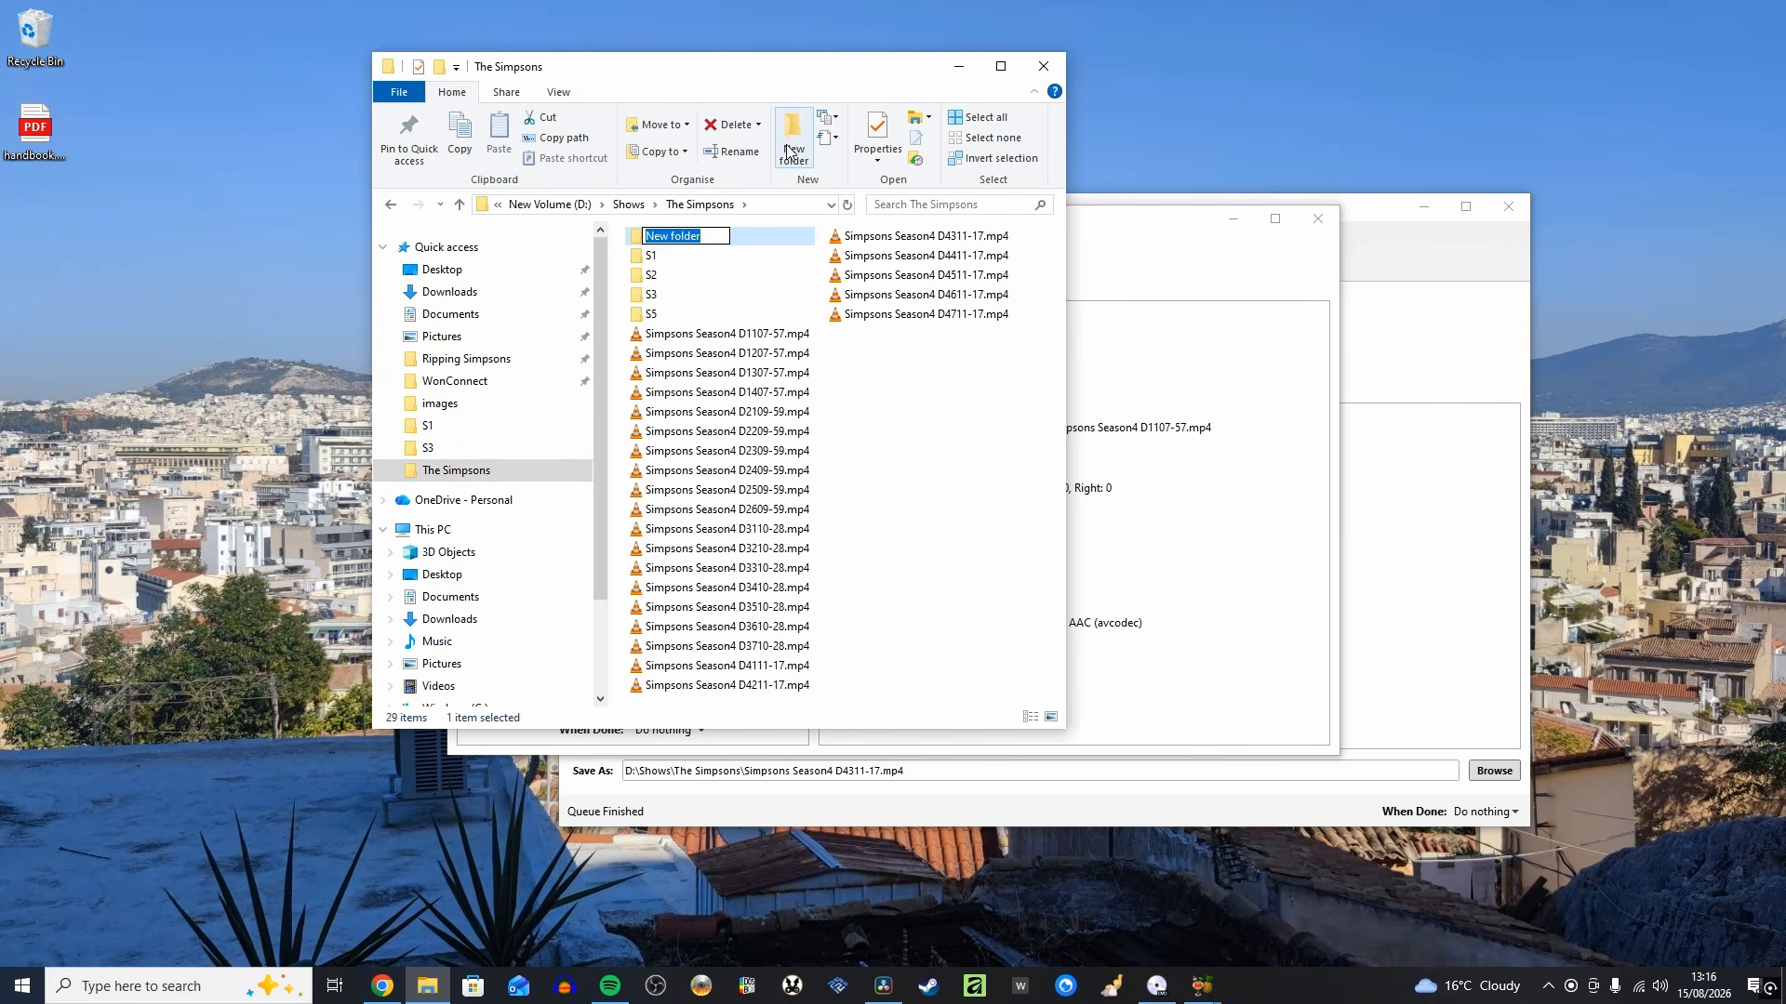
type("S4")
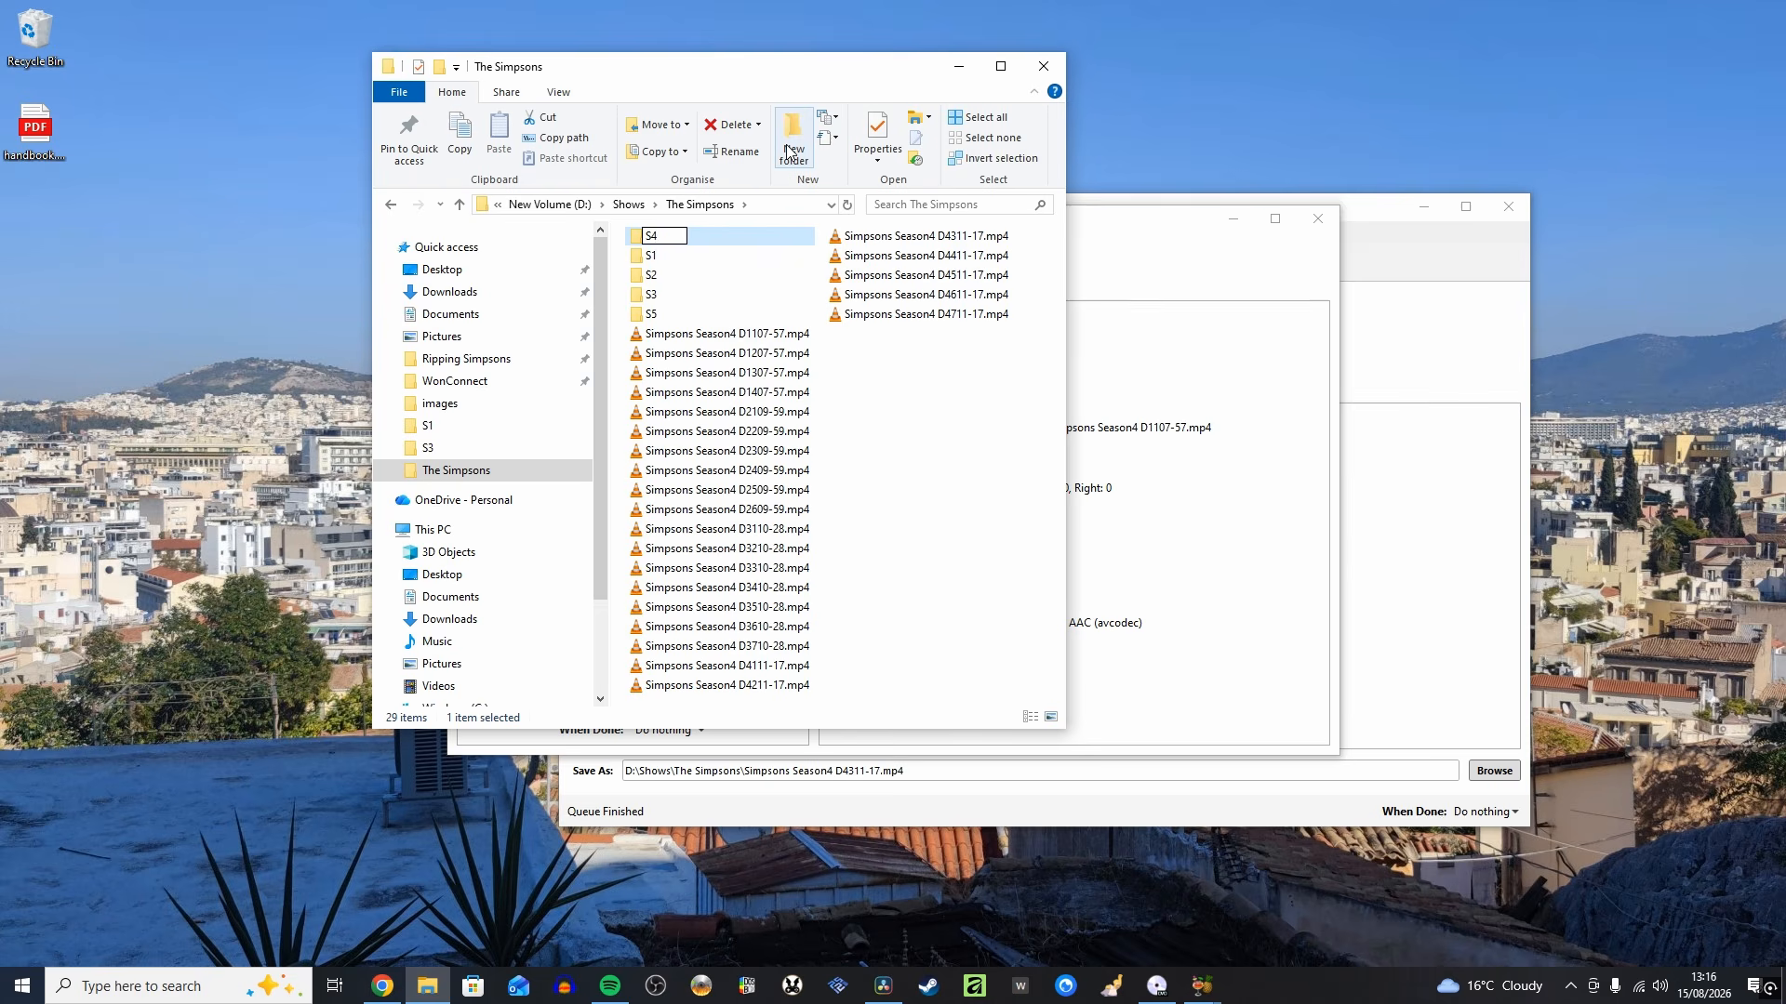
key("Return")
Move all the Simpsons Season4 MP4 files into the S4 folder and open that folder
left_click(721, 337)
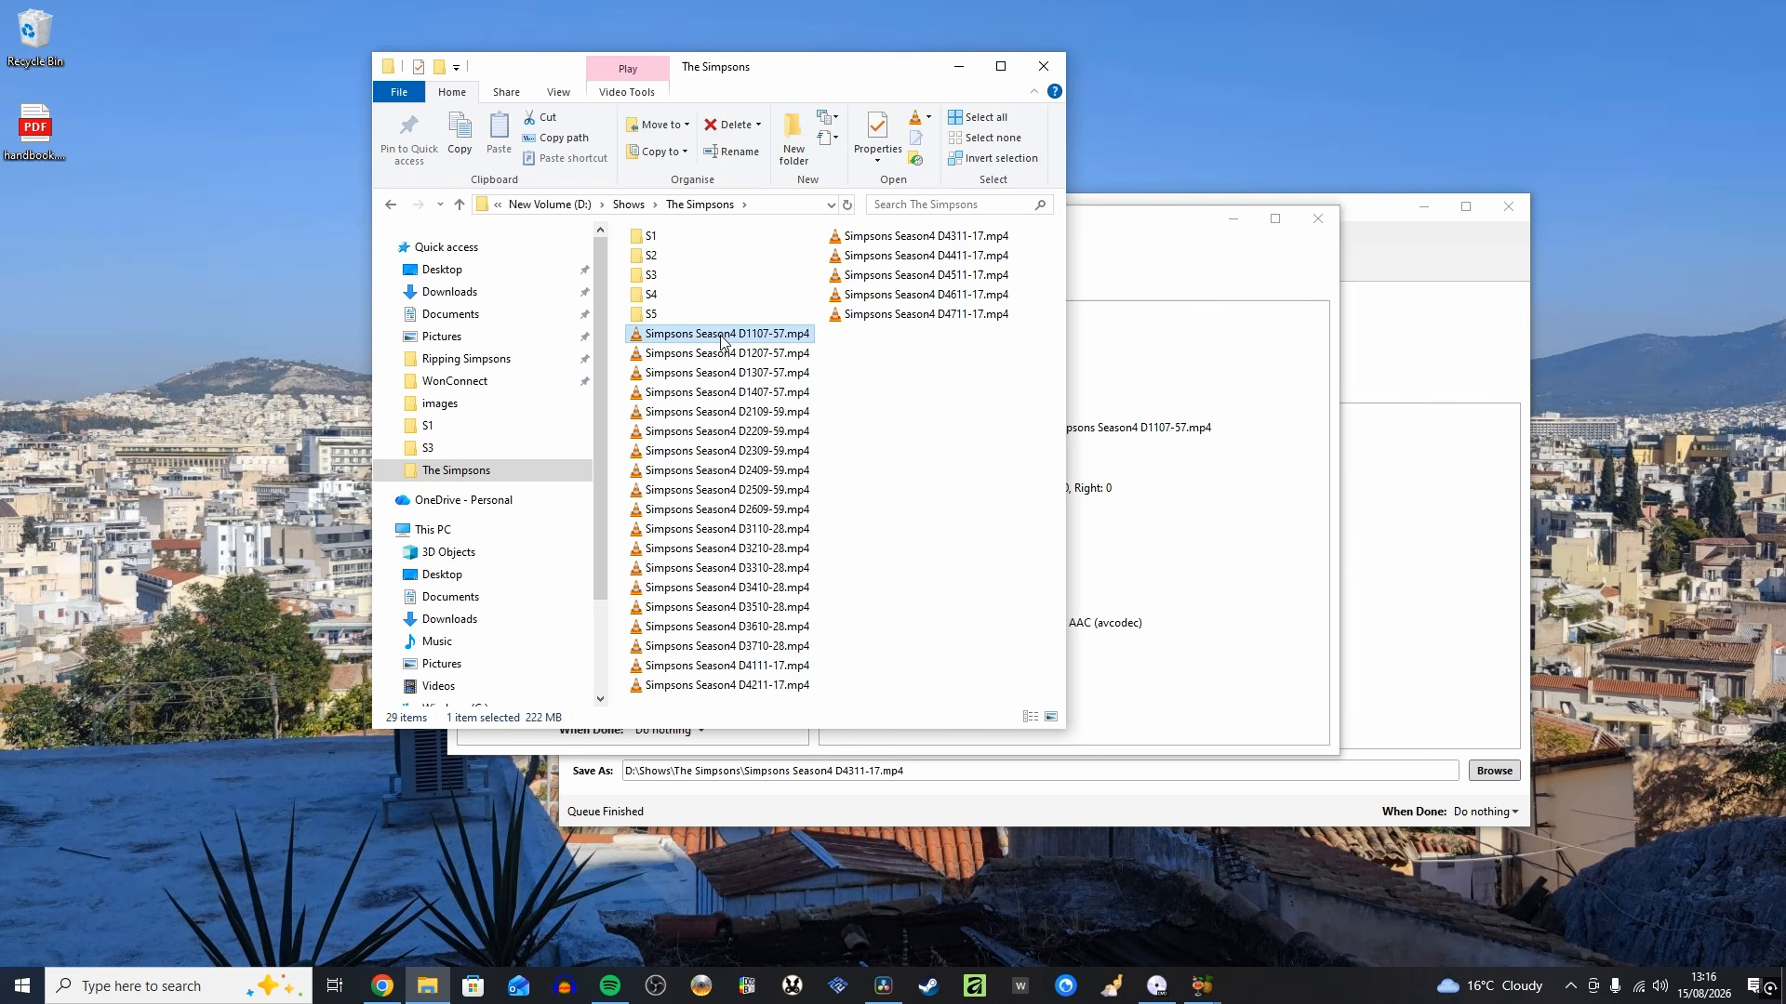
left_click(897, 320, "shift")
left_click_drag(712, 338, 661, 301)
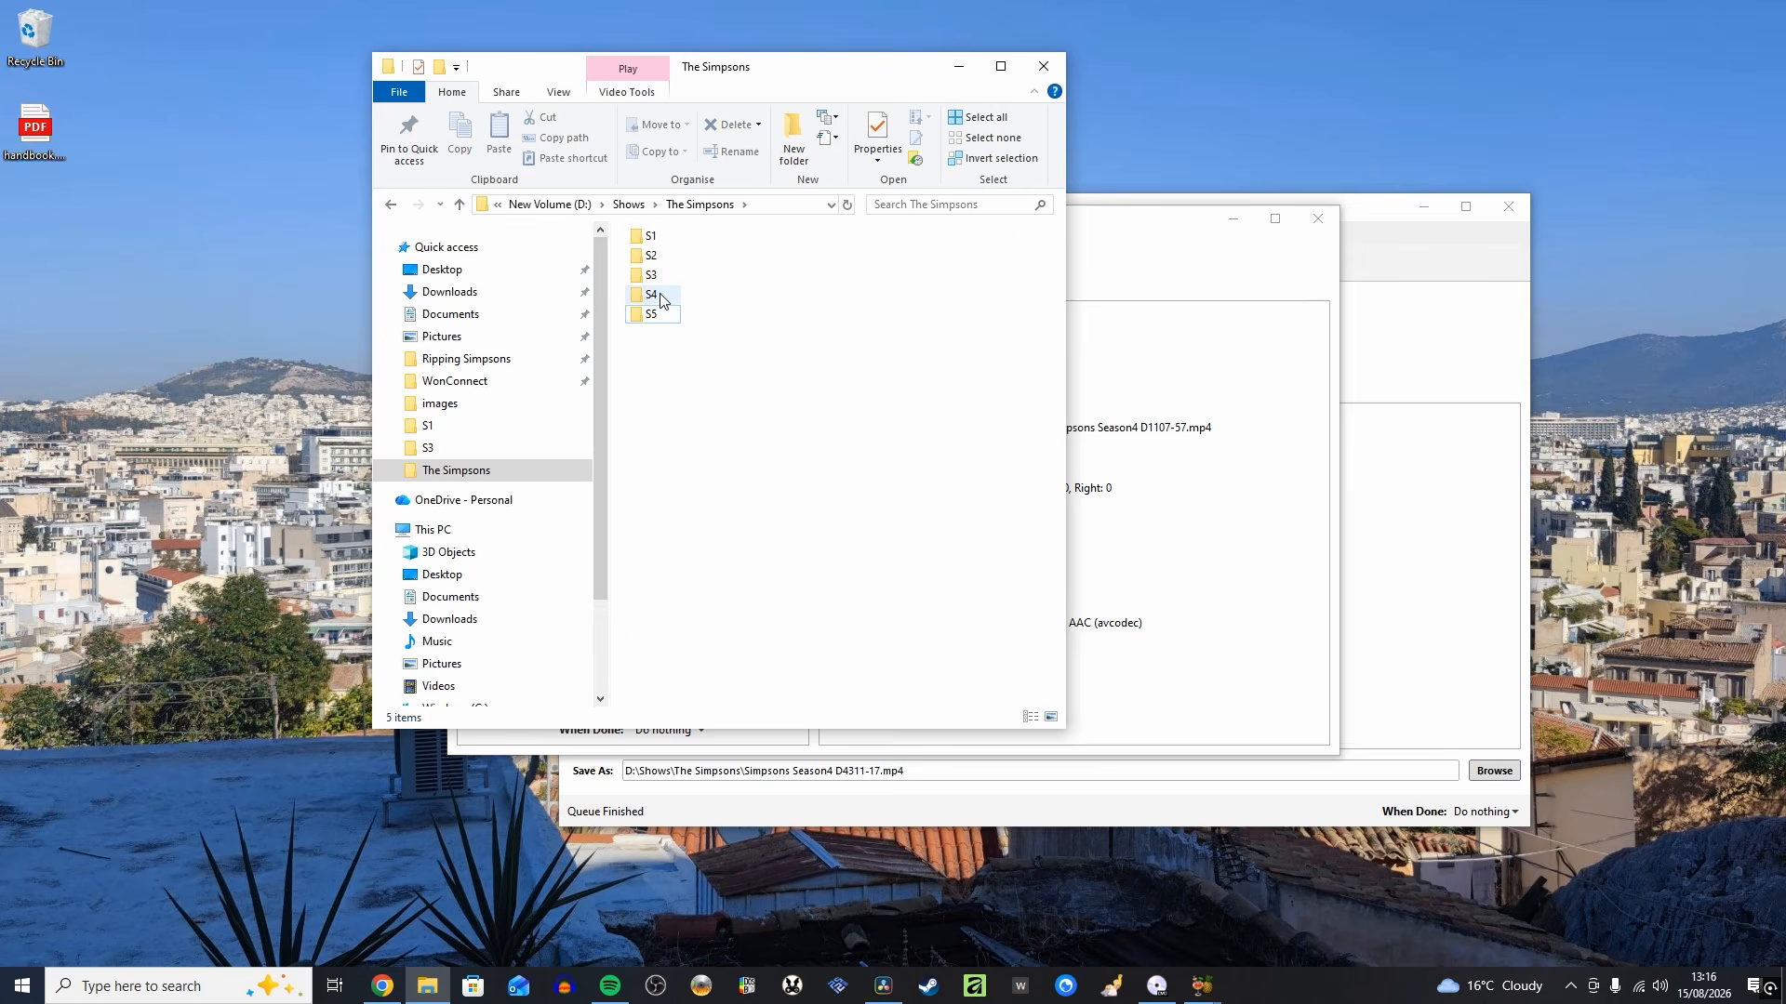
double_click(661, 300)
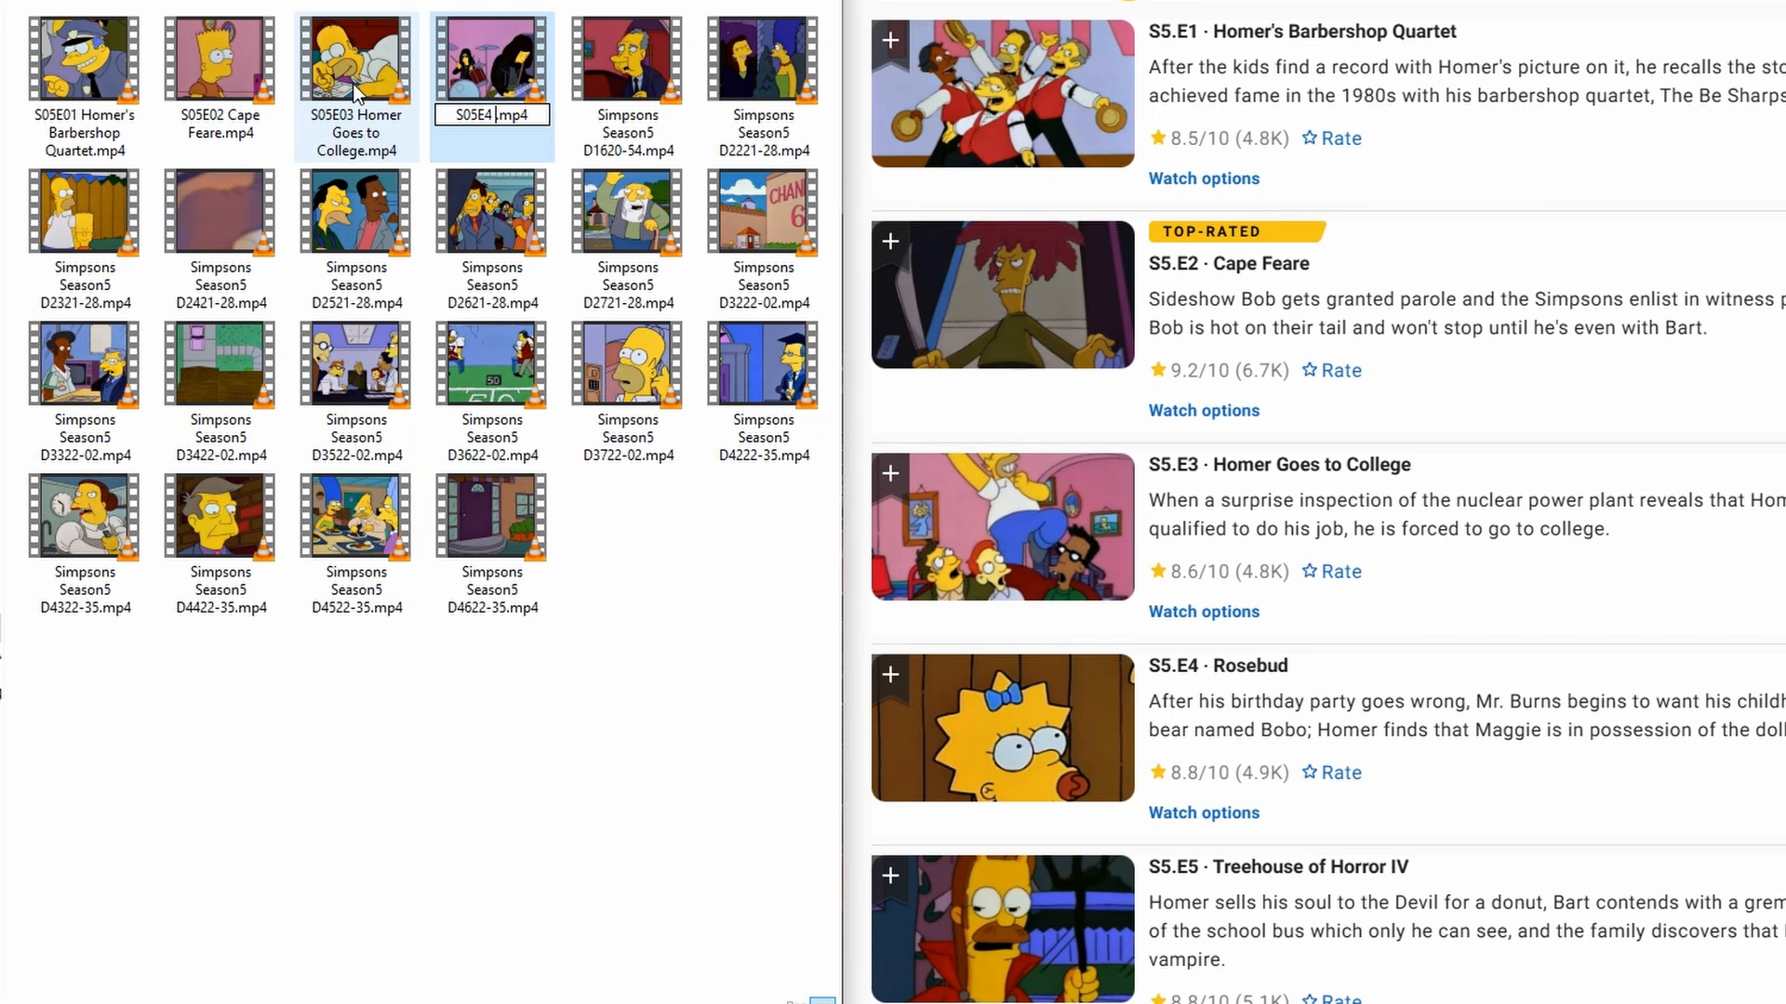
Finish renaming the fourth Season 5 episode file as S05E4 Rosebud.mp4
type("Rosebud")
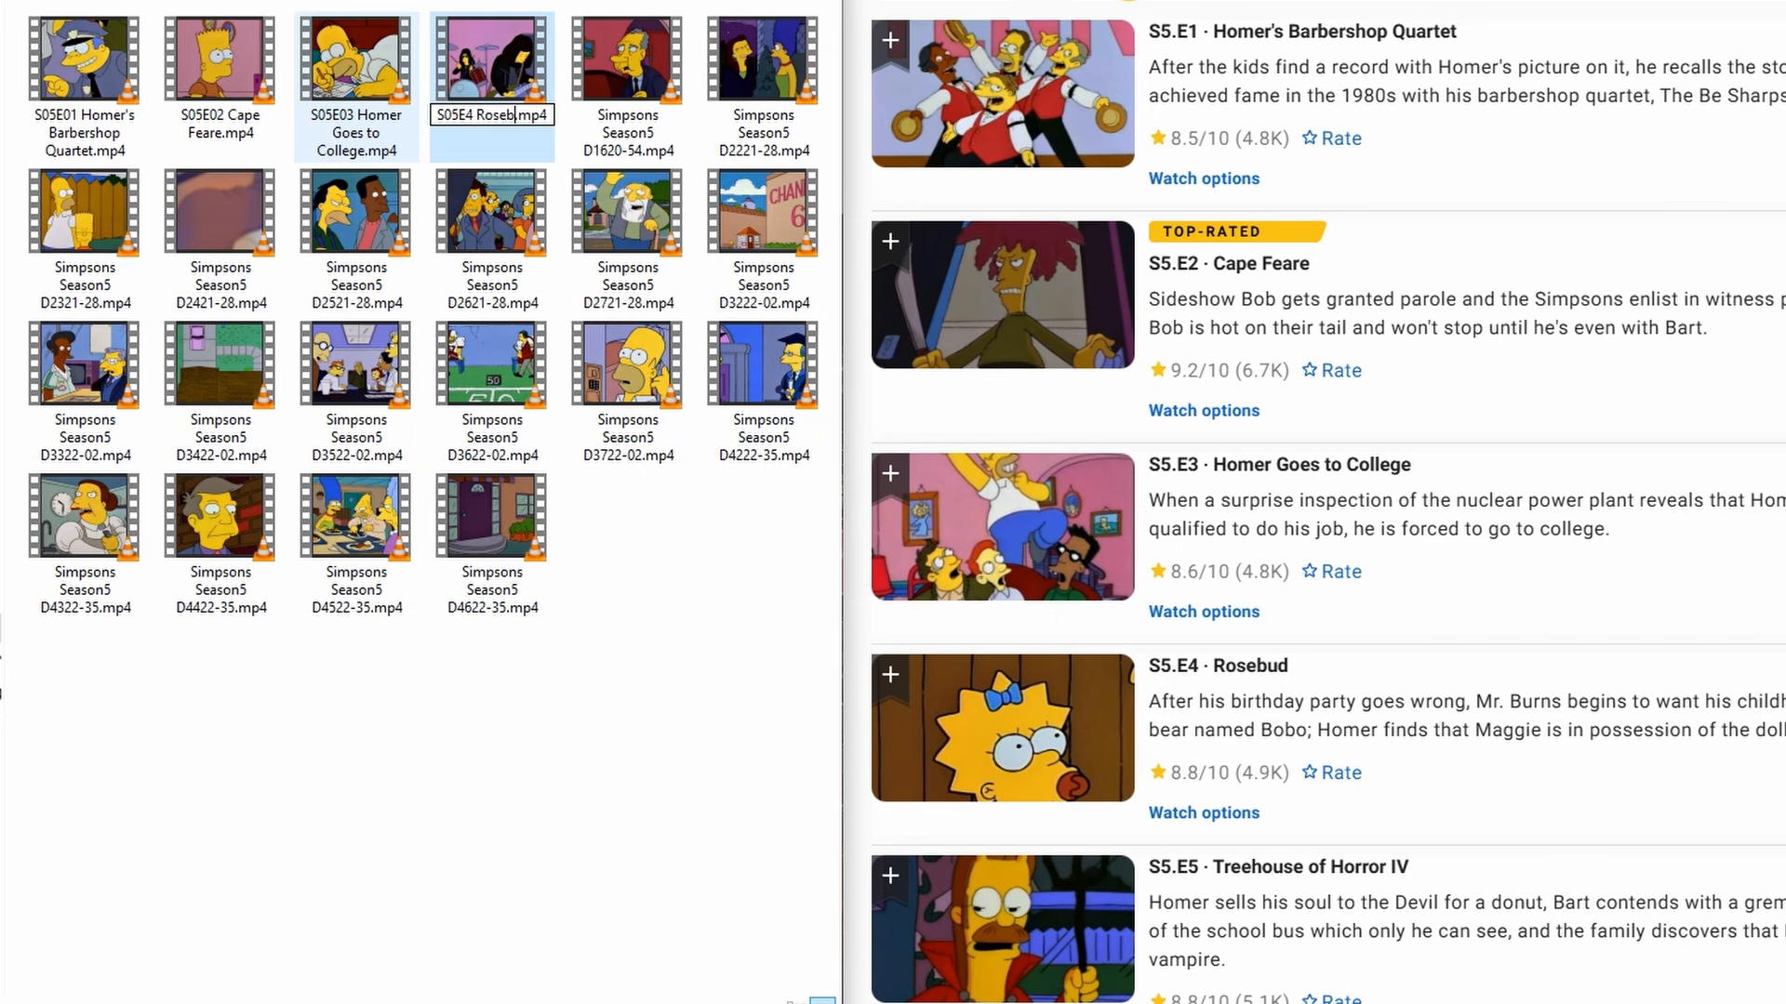
key("Return")
Rename the fifth Season 5 episode file as S05E Treehouse of Horror IV.mp4
key("Right")
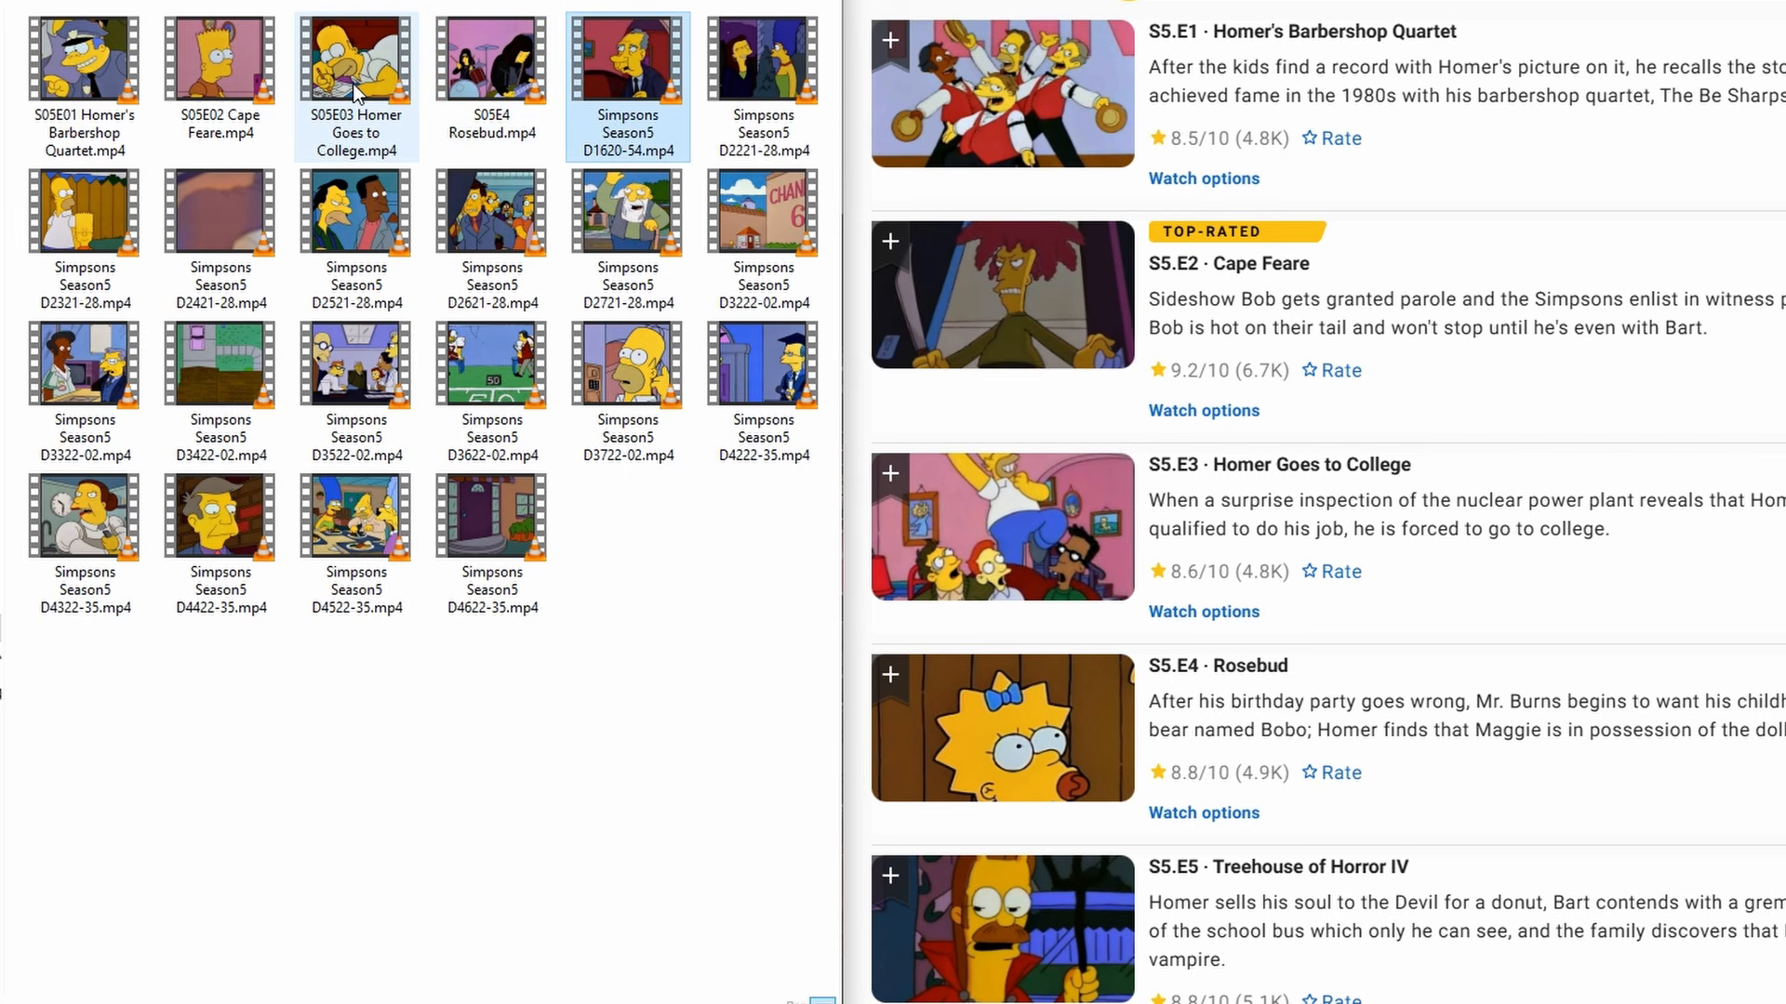
key("F2")
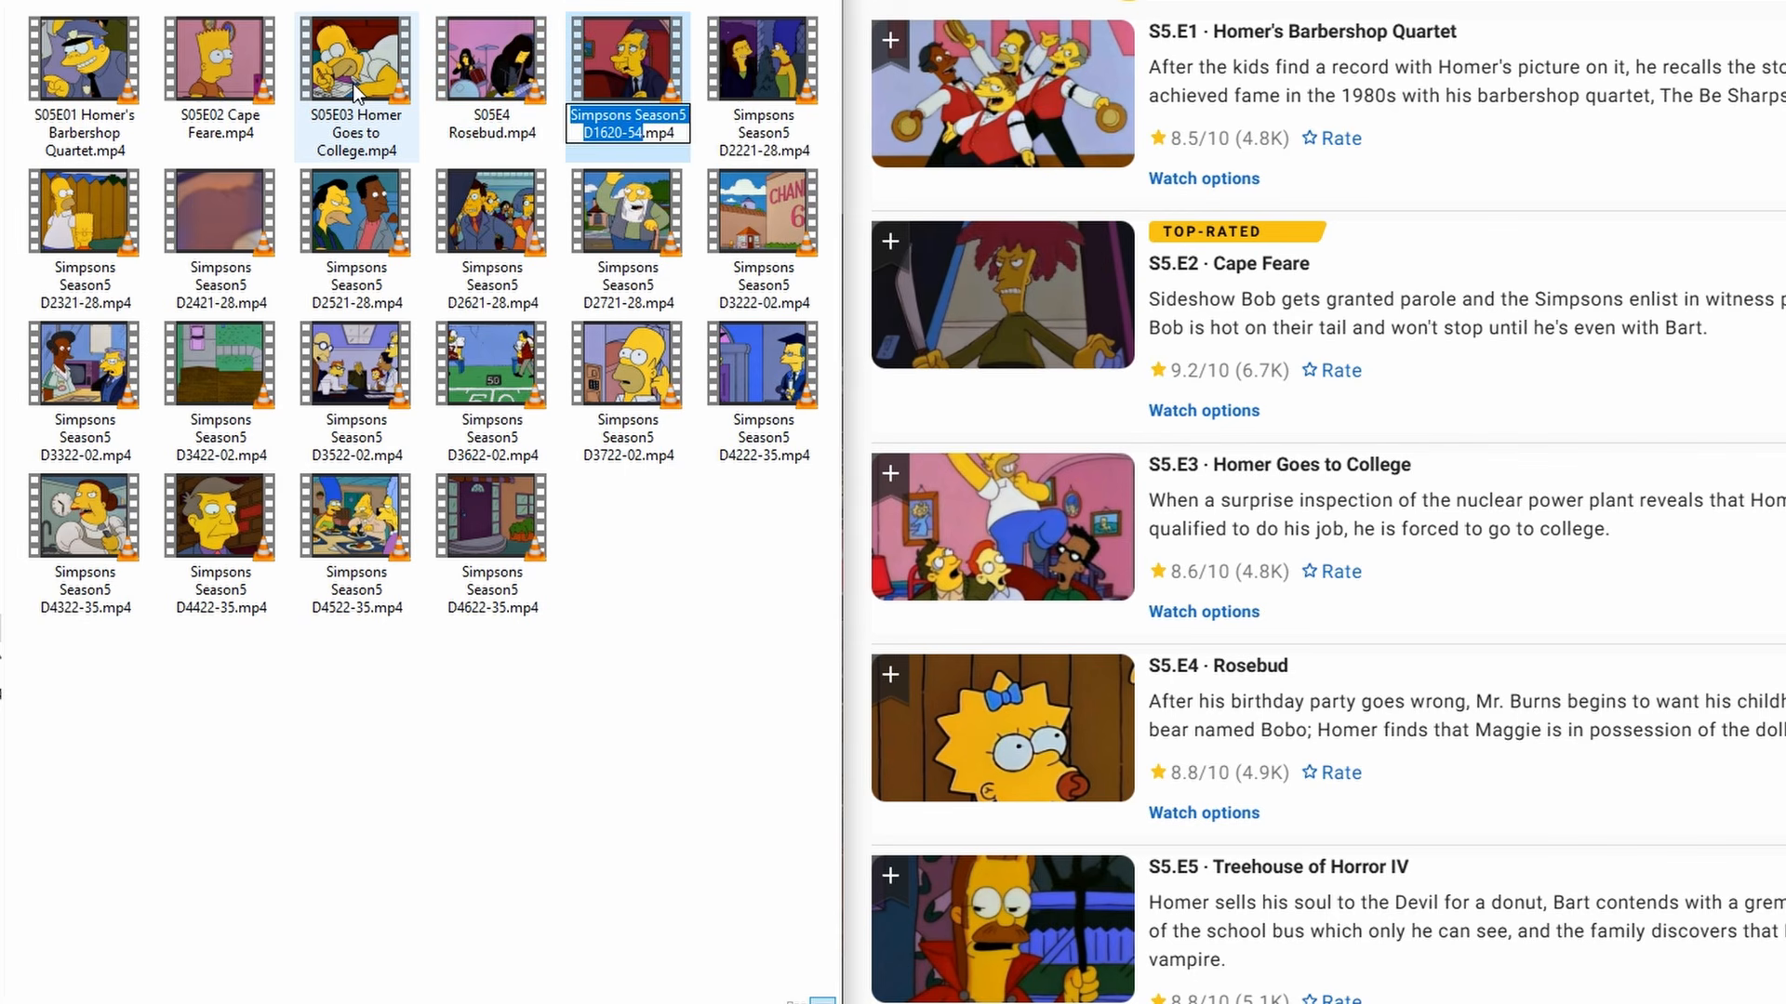
type("S05E")
type(" Treehou")
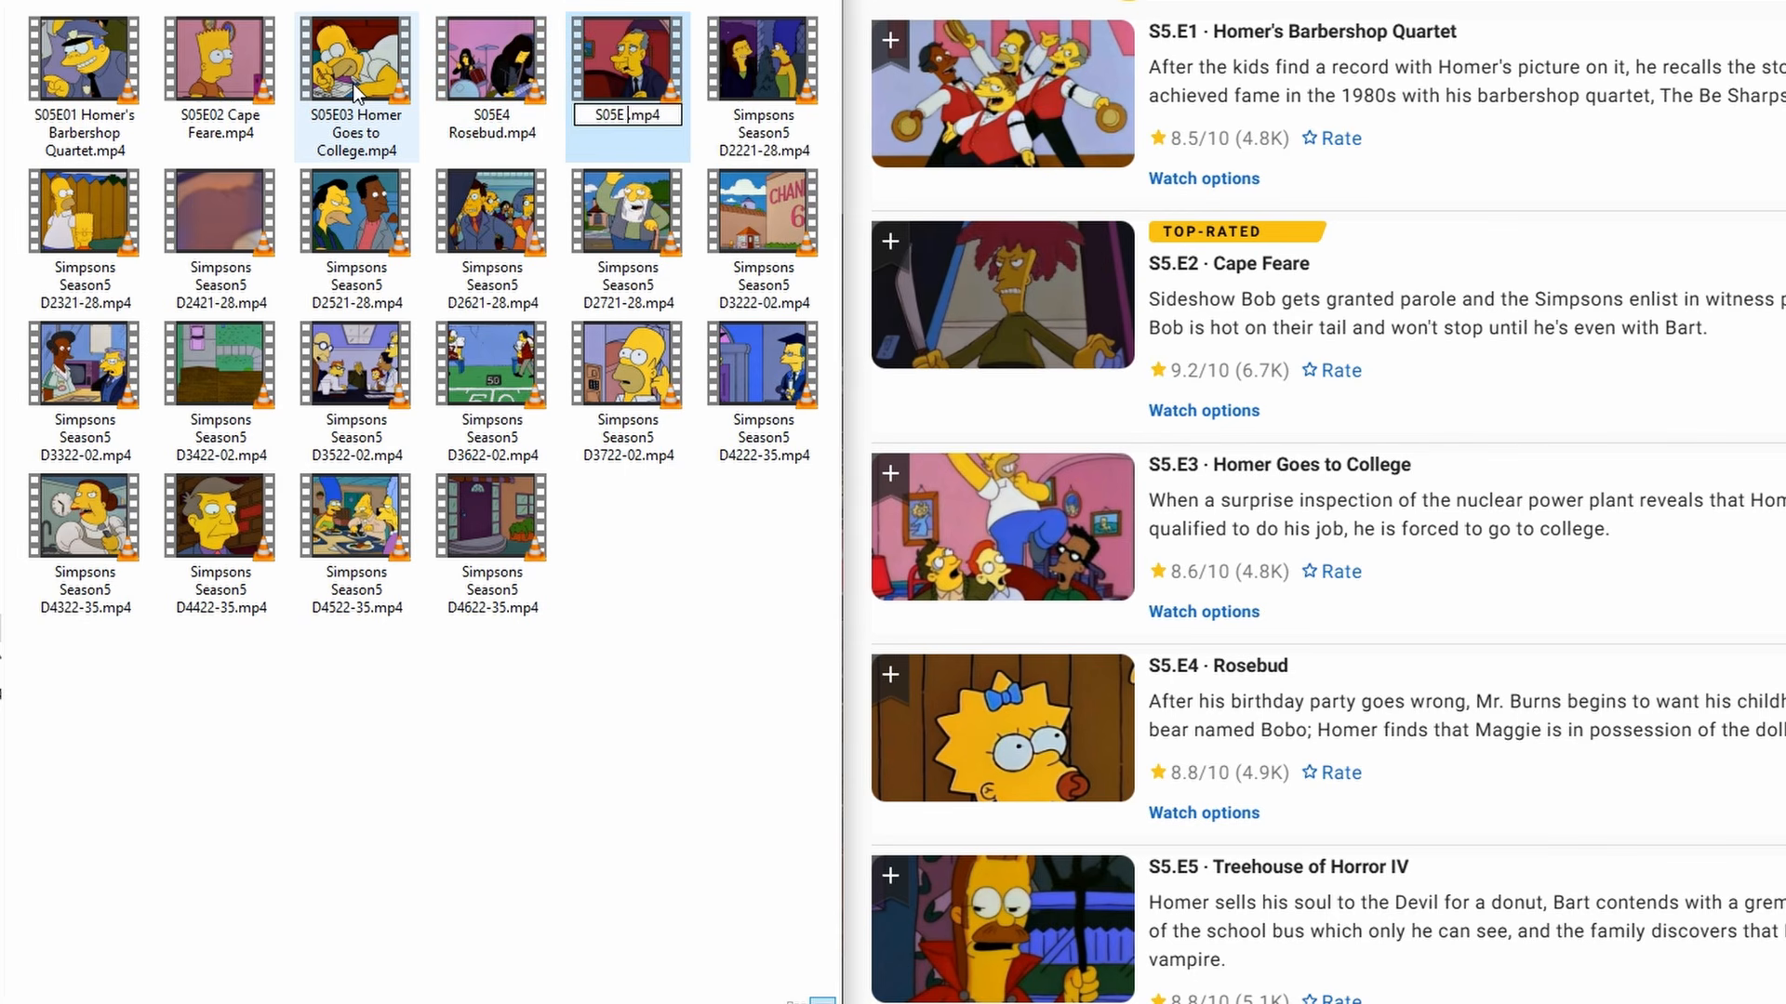
type("se of Horror")
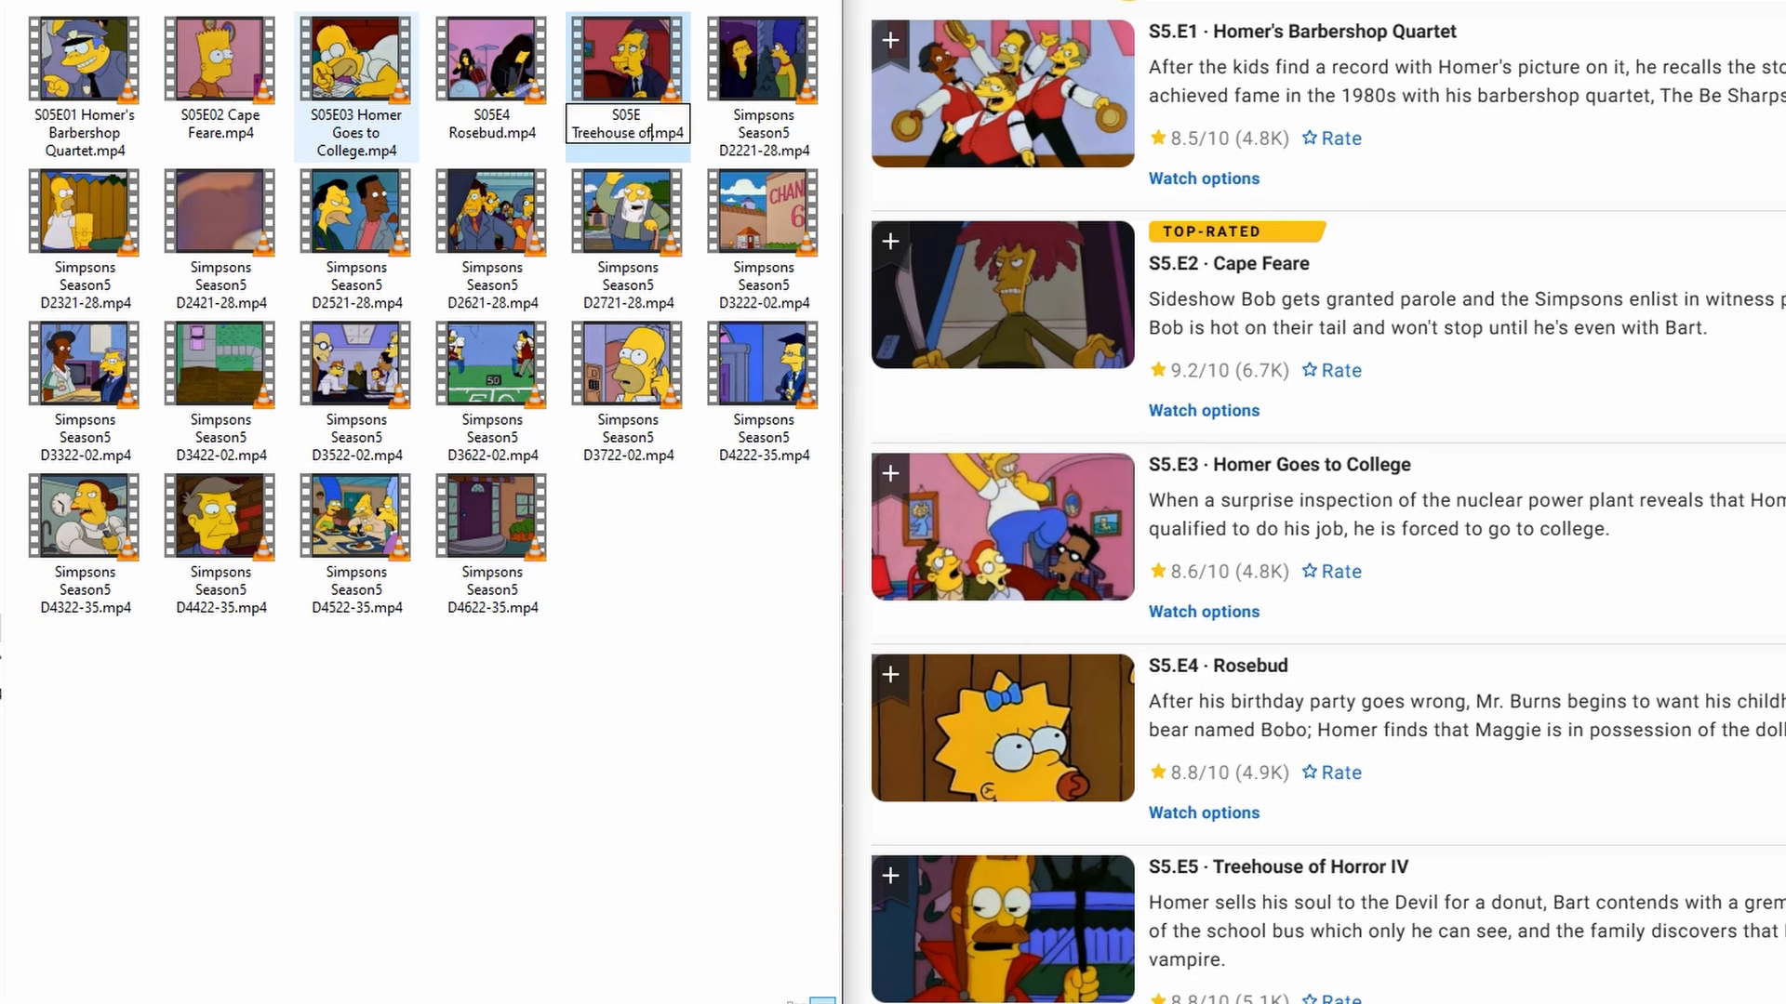
type(" IV")
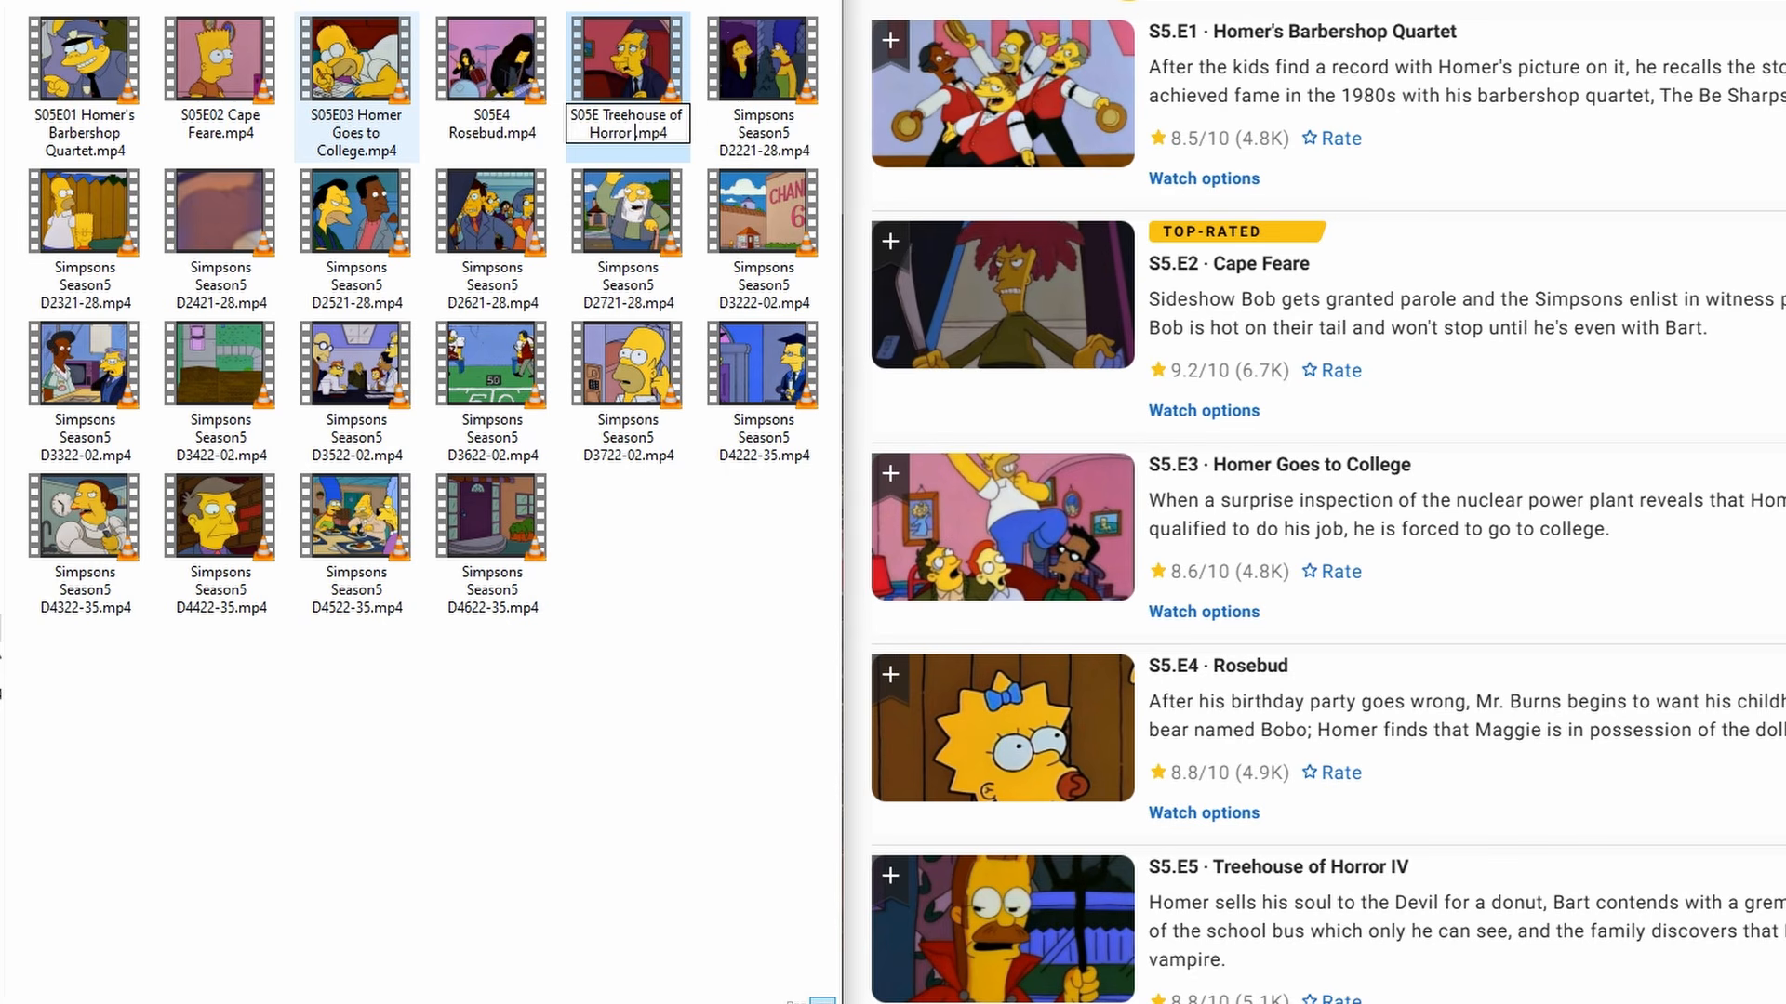
key("Return")
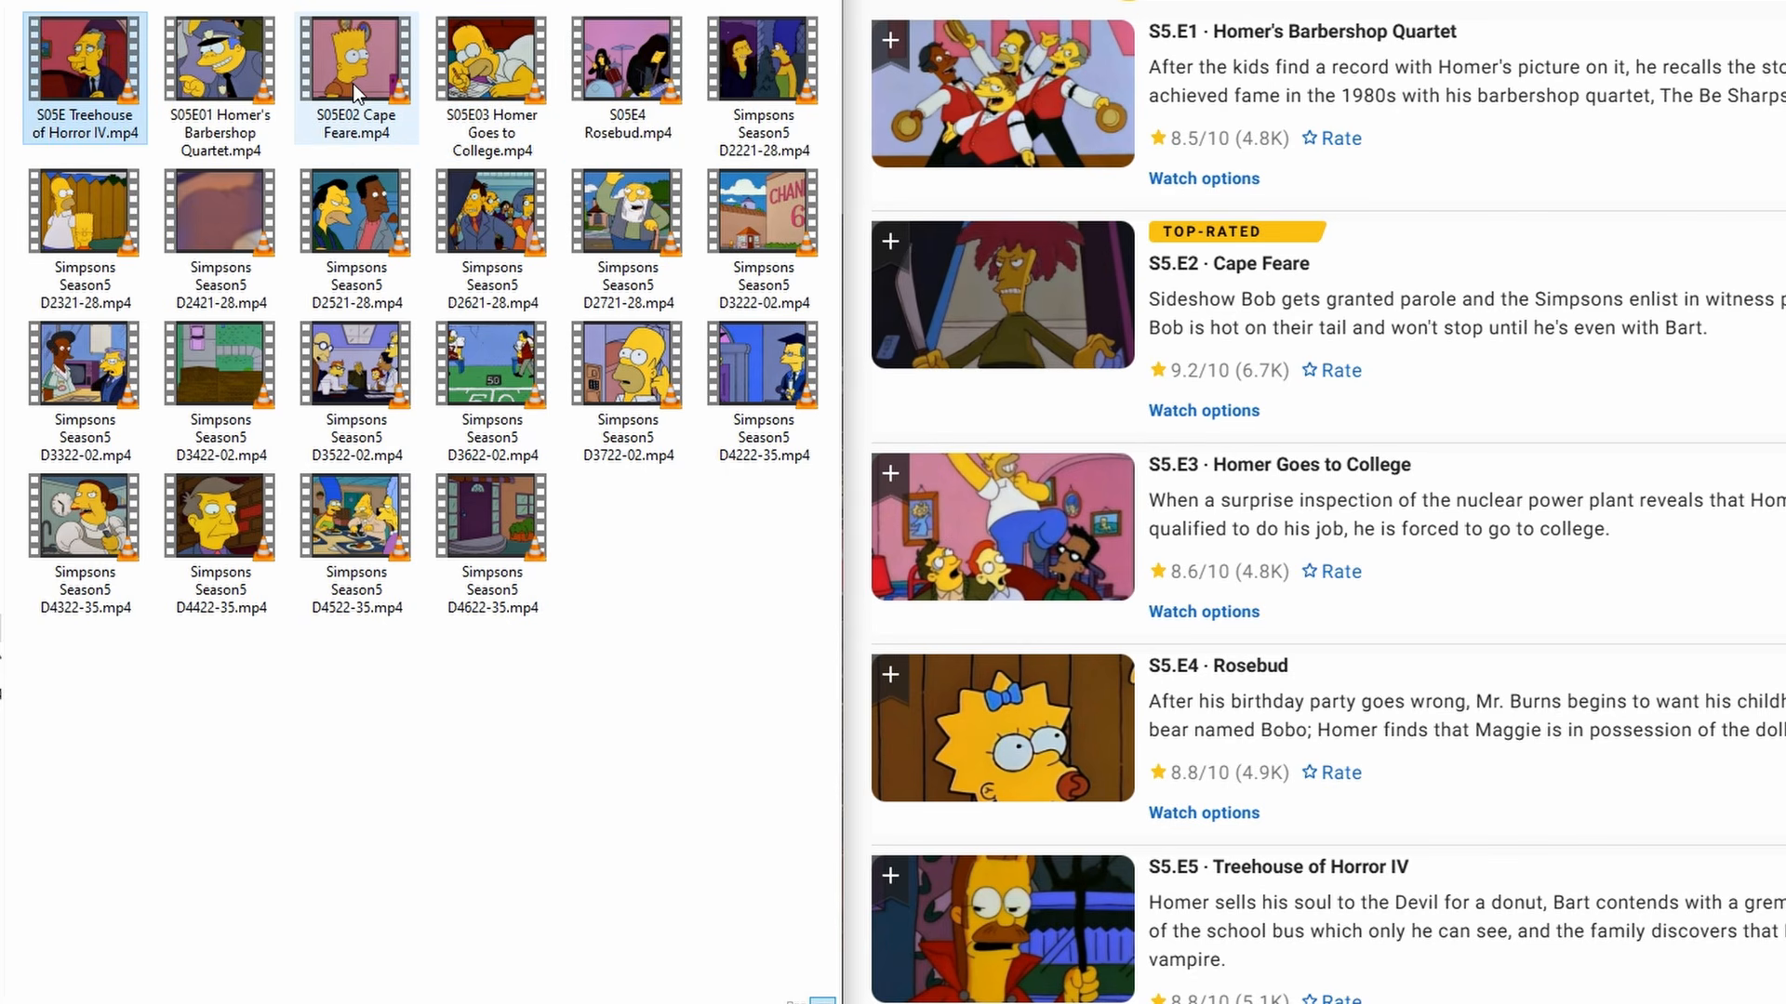
Add the episode number 06 to the Treehouse of Horror IV file name so it reads S05E06 Treehouse of Horror IV.mp4
key("F2")
key("Home")
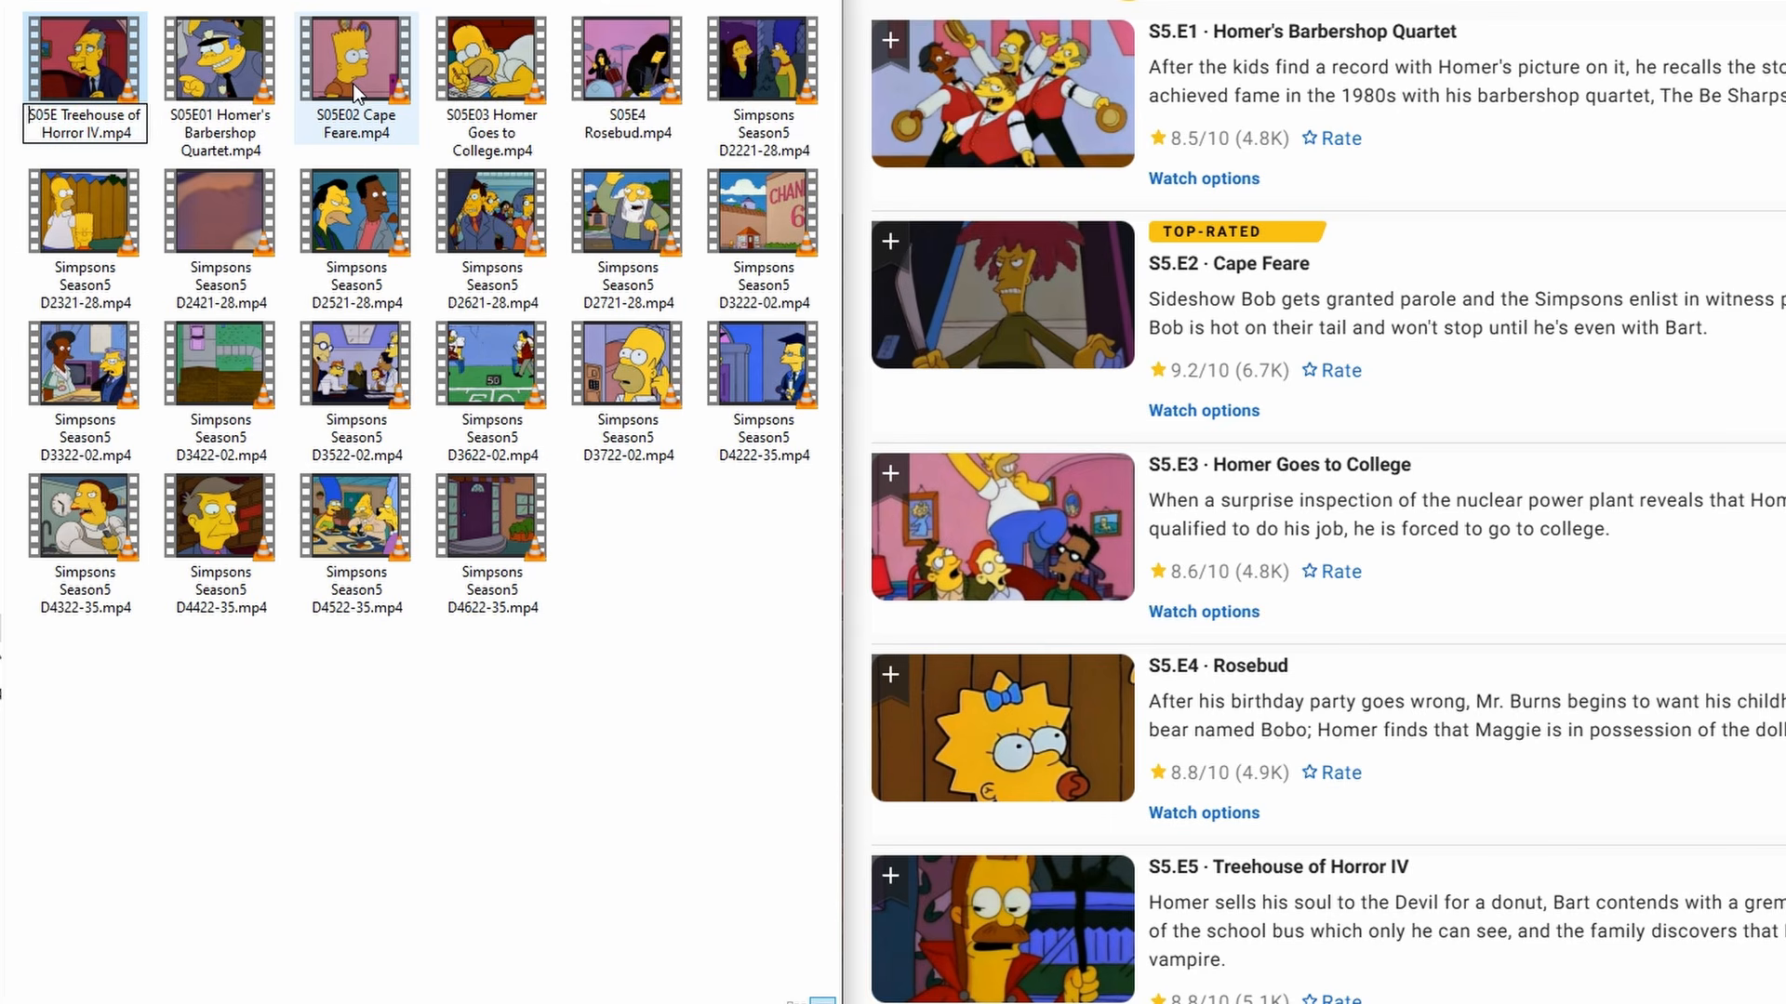
key("Right")
key("Right")
type("06")
key("Return")
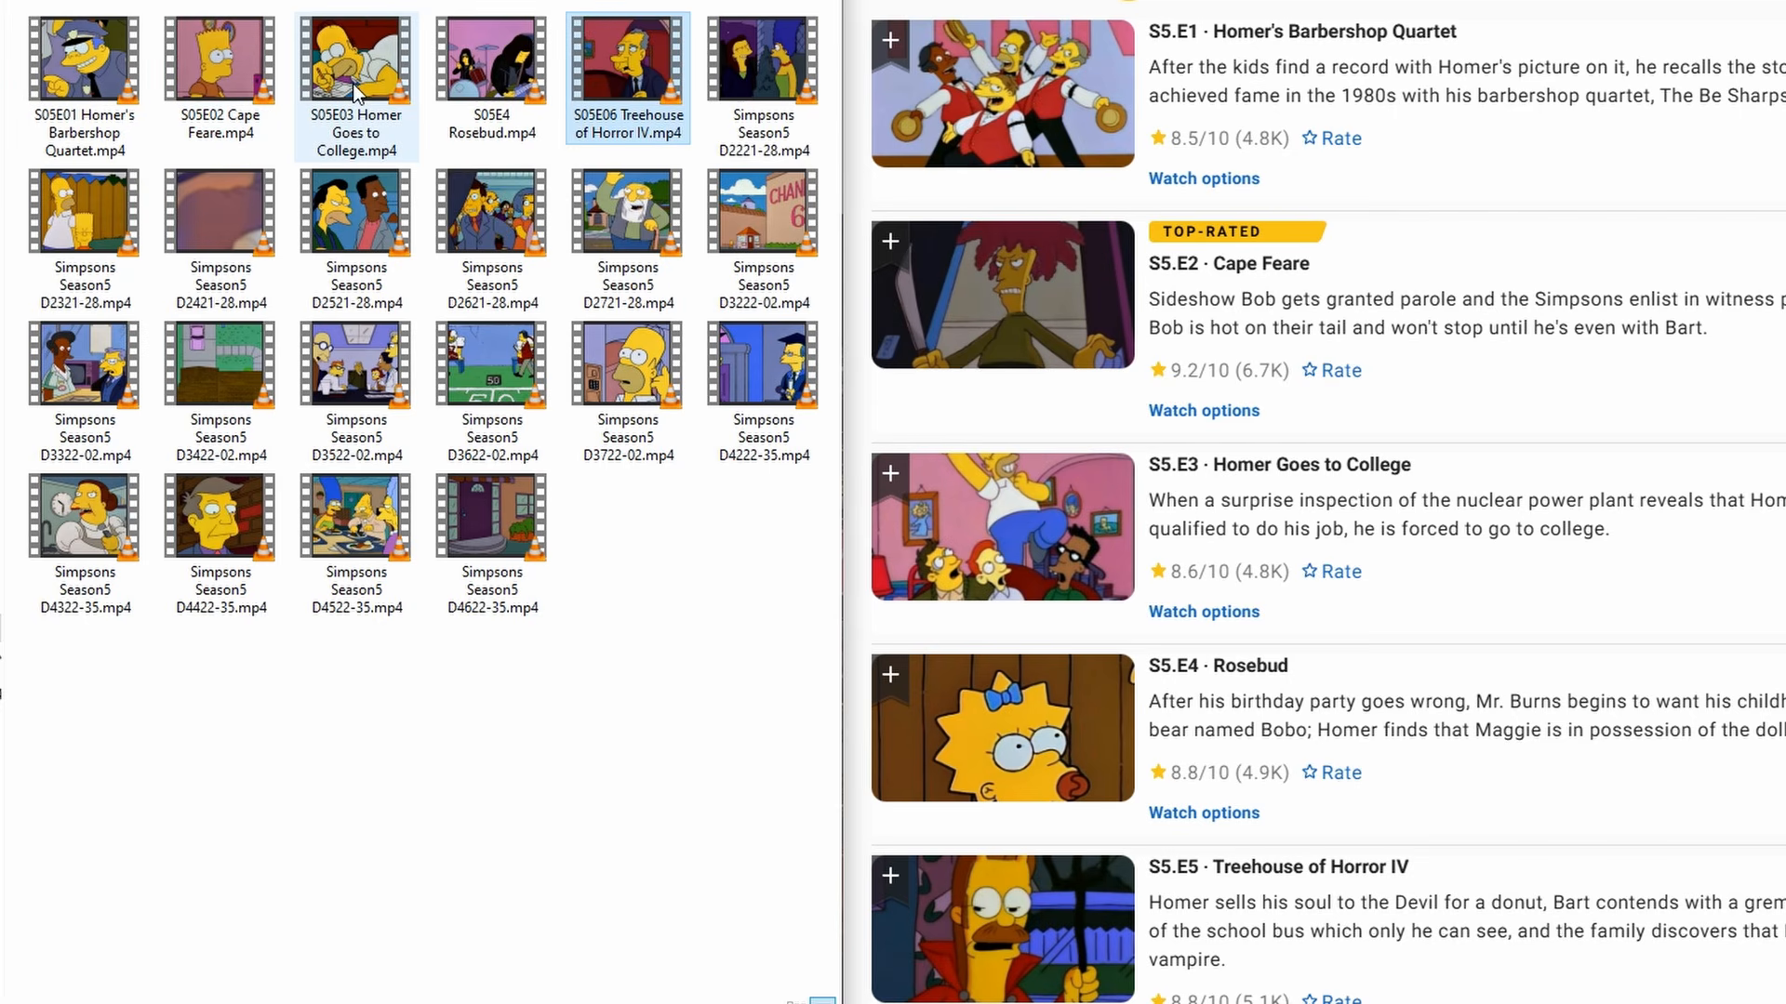
Rename the sixth Season 5 episode file as S05E06.mp4, checking its number against the online episode list
key("Right")
key("F2")
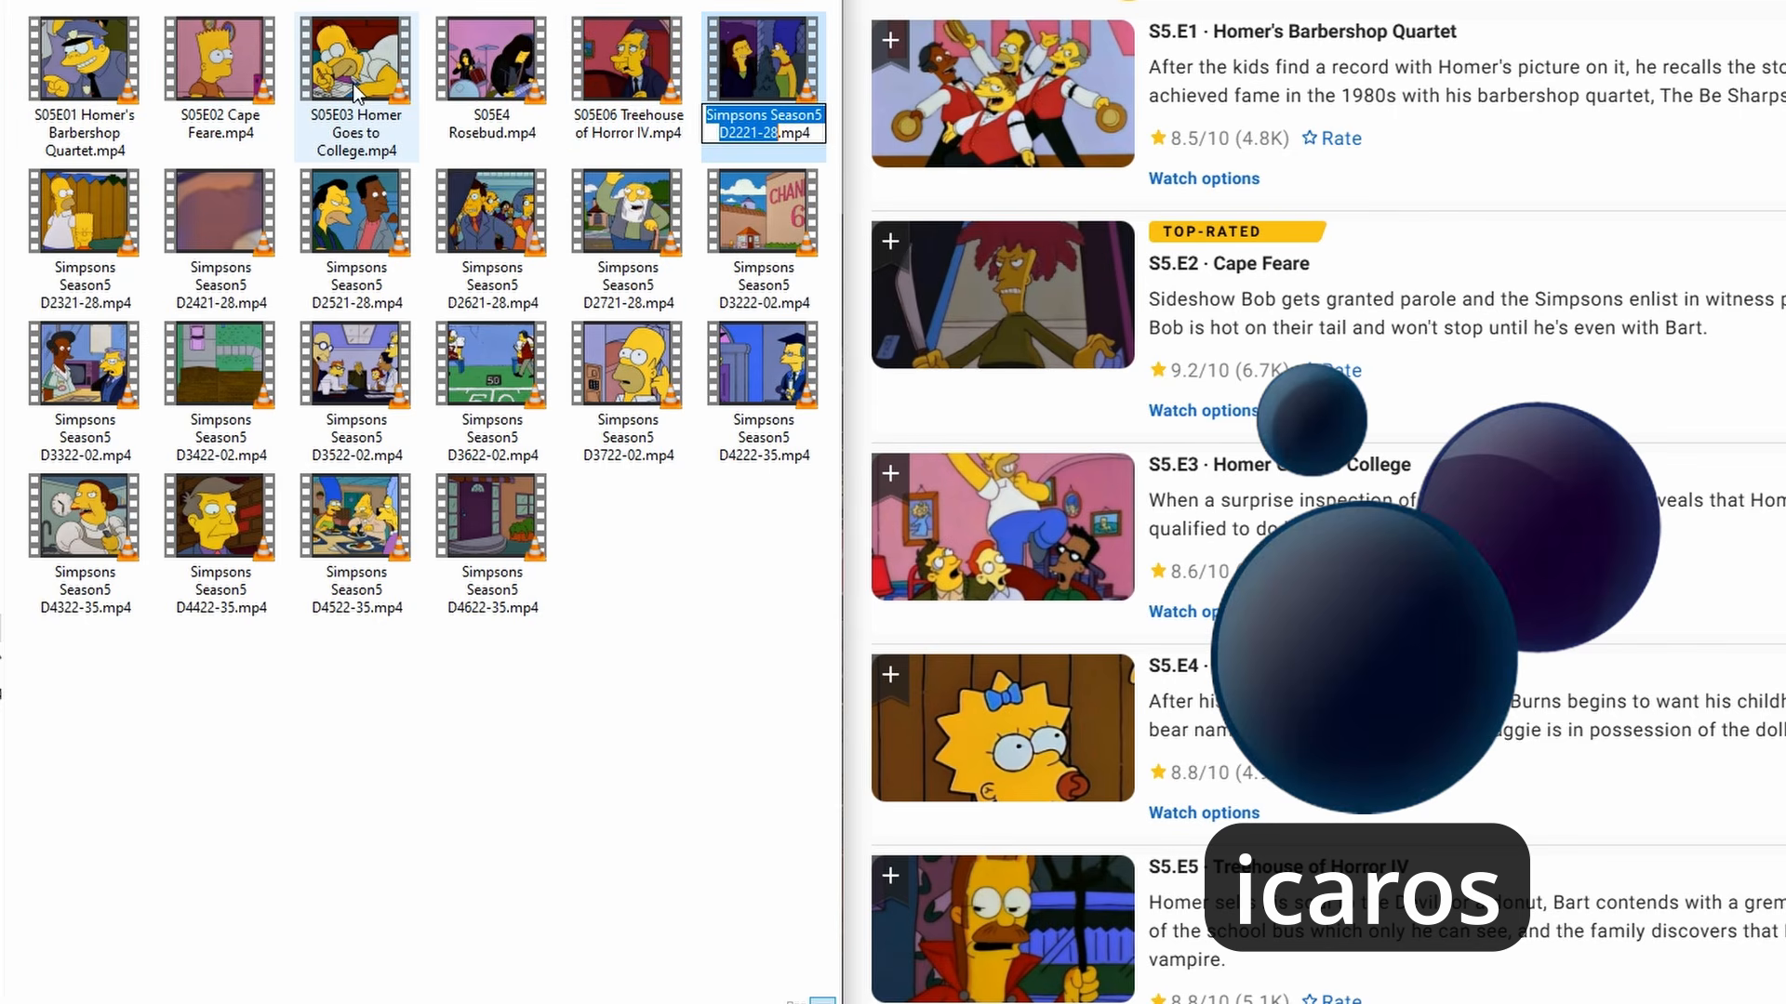
type("S05E07")
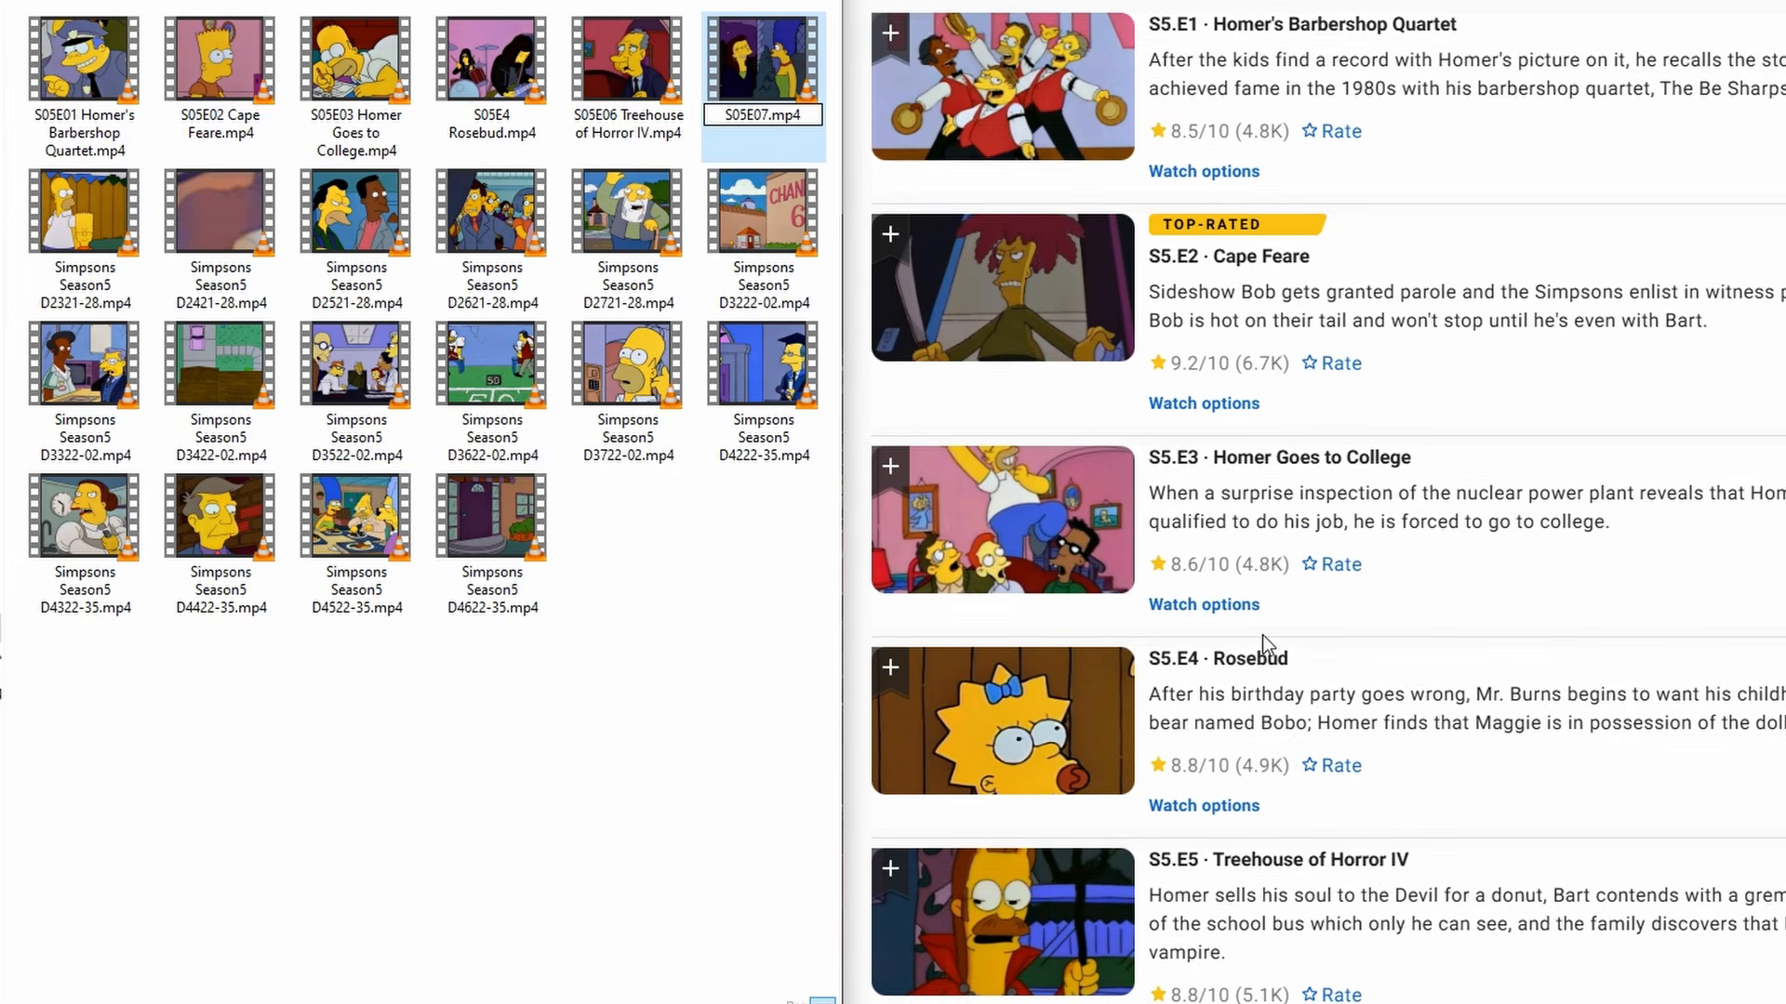
scroll(1263, 635, "down", 3)
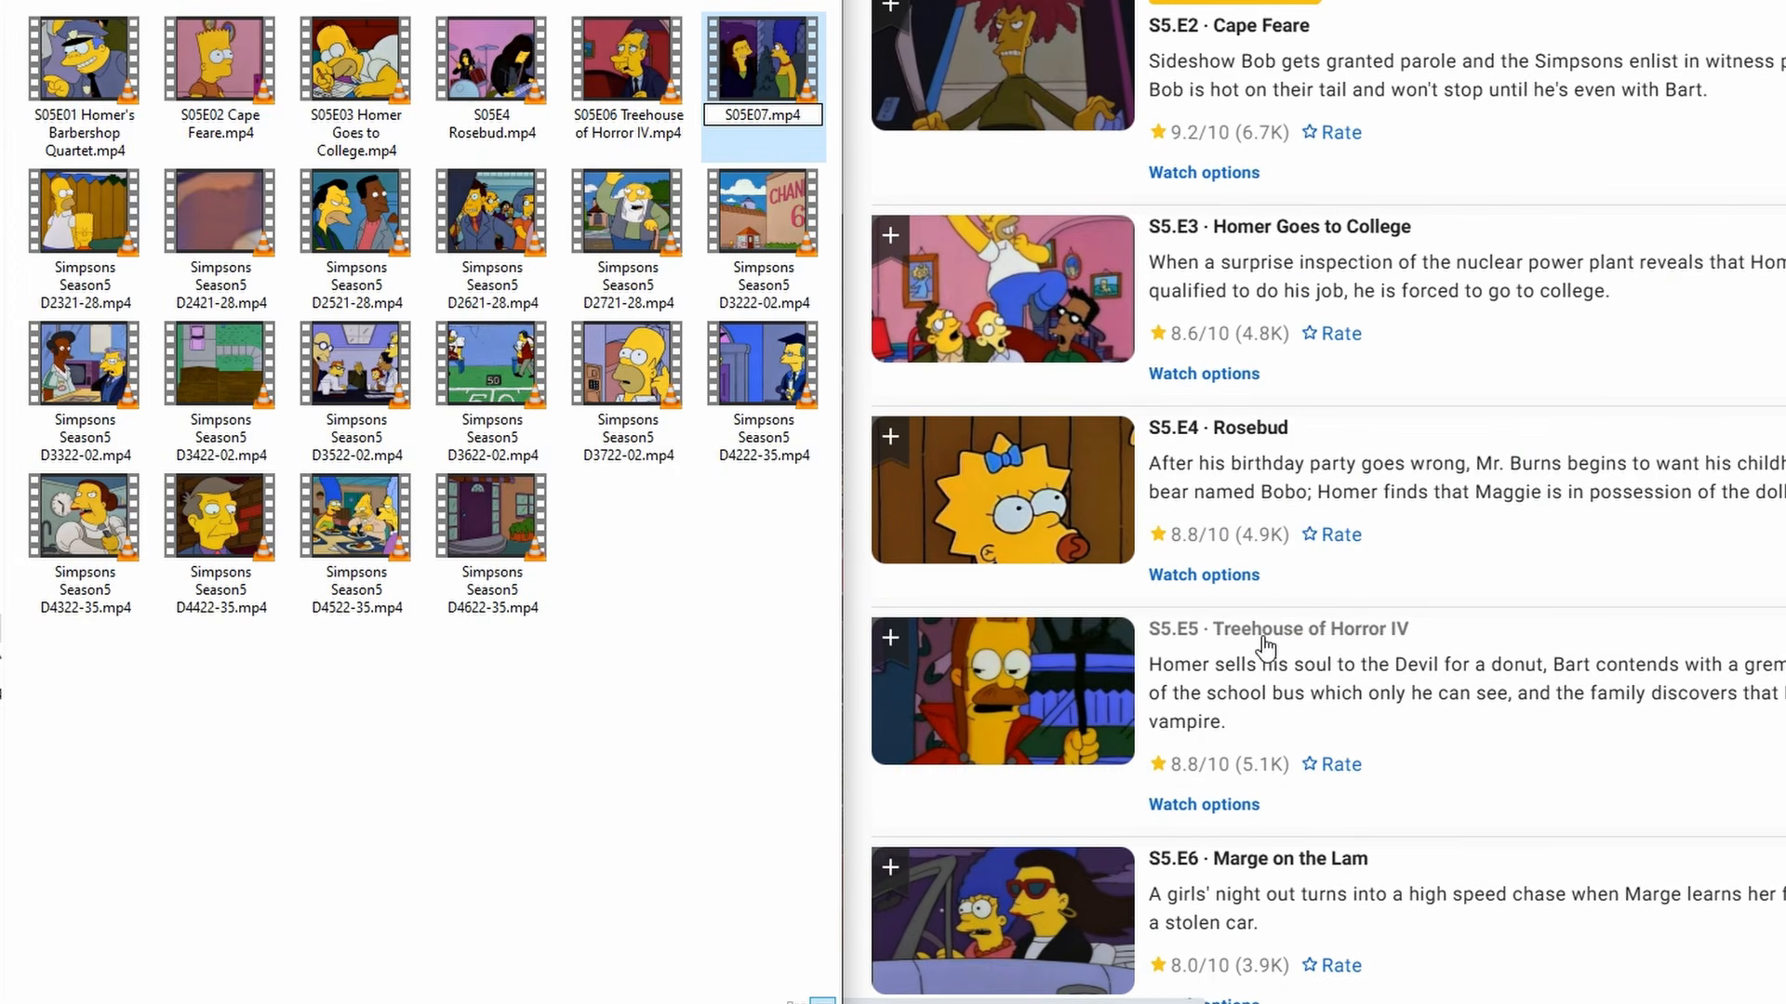
key("BackSpace")
type("6")
key("Return")
Change the episode number of the Treehouse of Horror IV file to S05E07
key("Left")
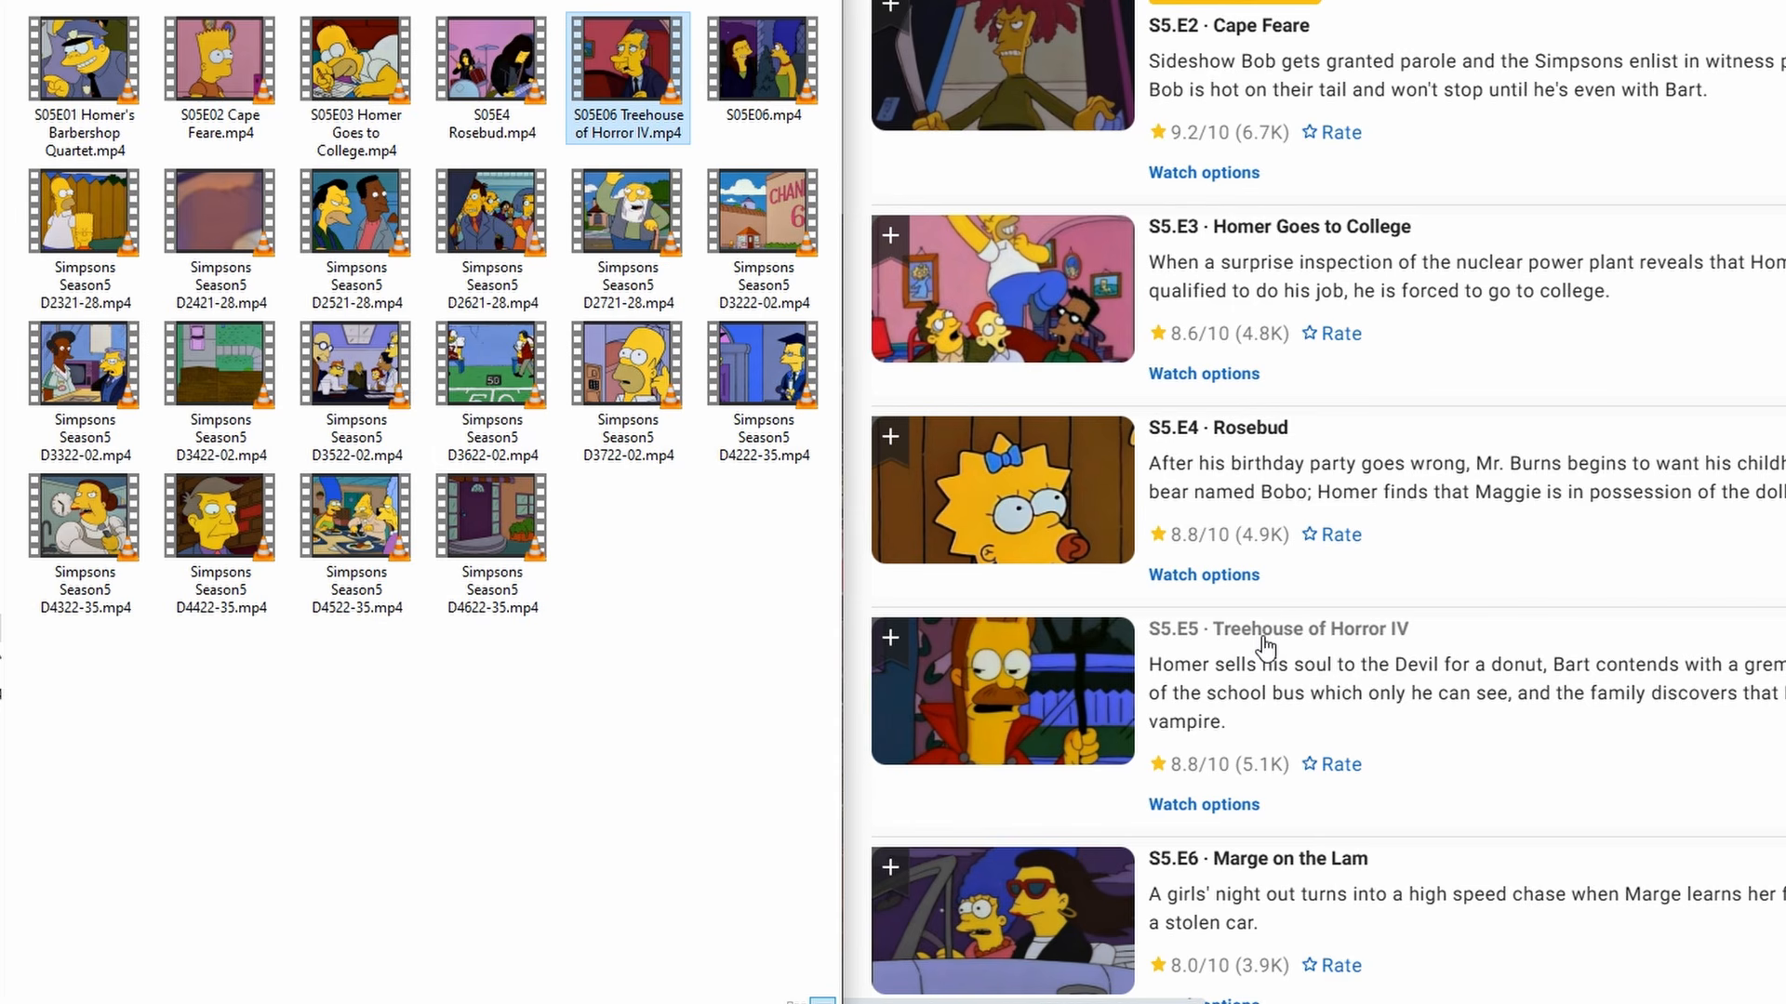
key("F2")
key("Home")
key("Right")
key("Right")
key("Right")
key("Right")
key("Right")
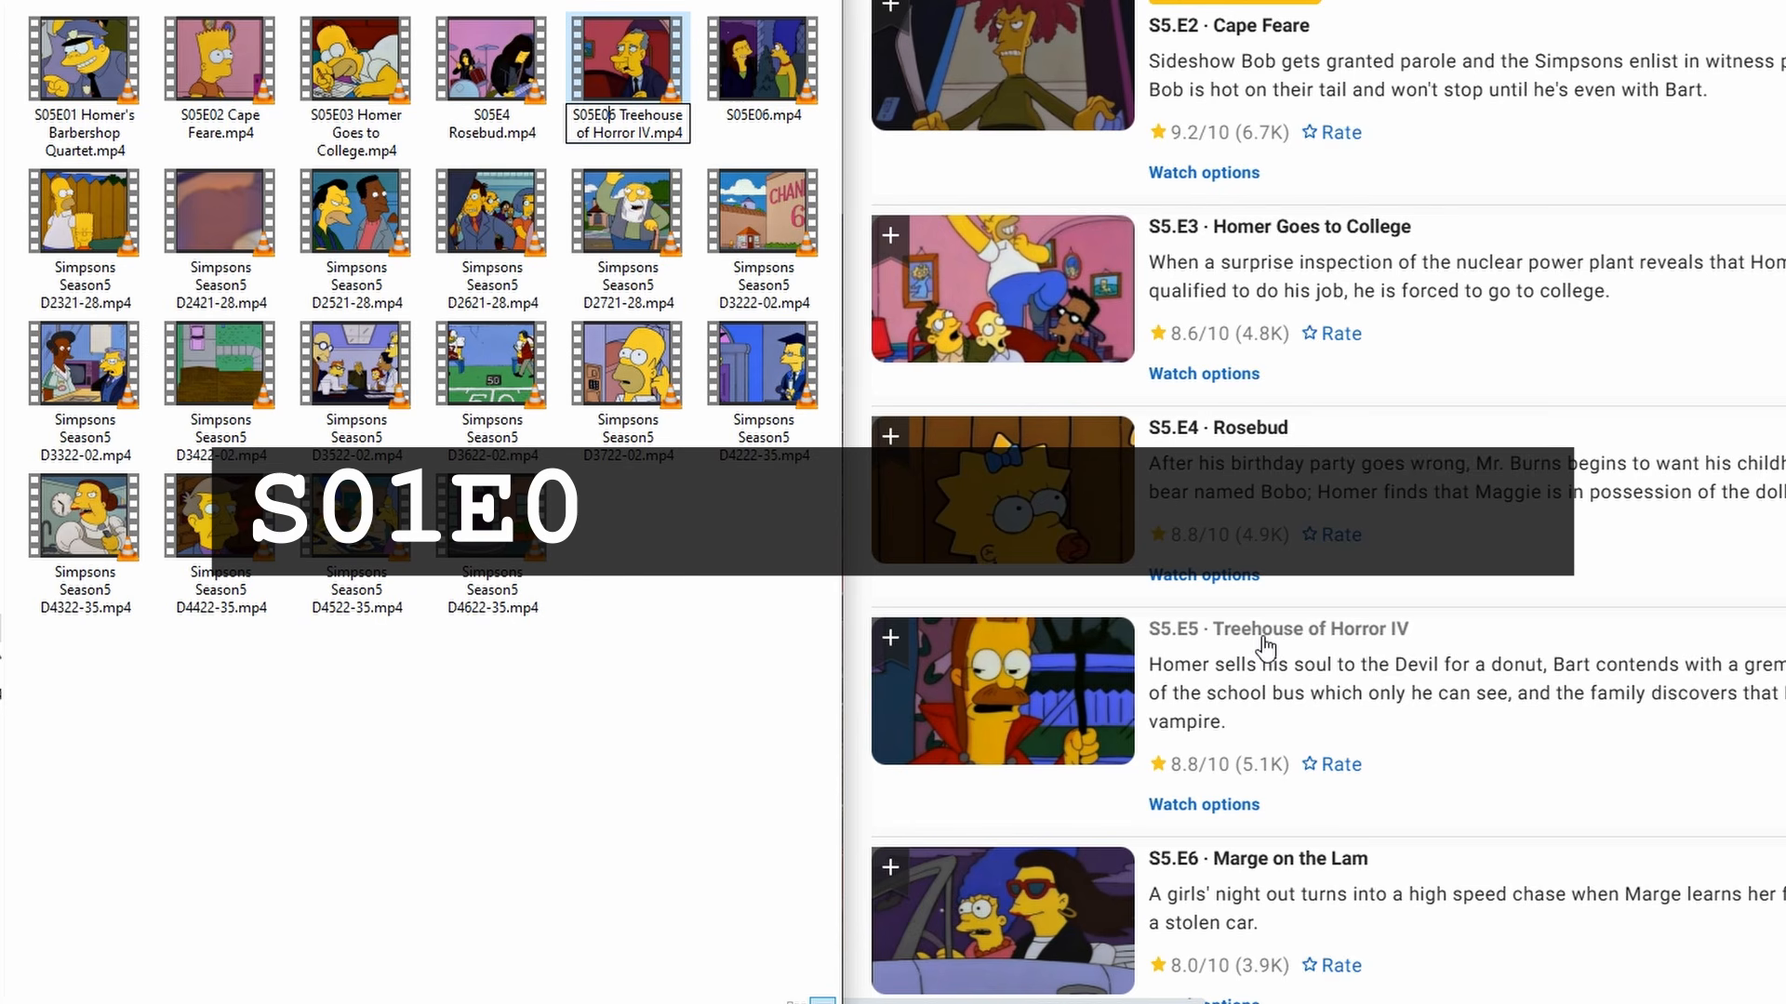
key("Delete")
type("7")
key("Return")
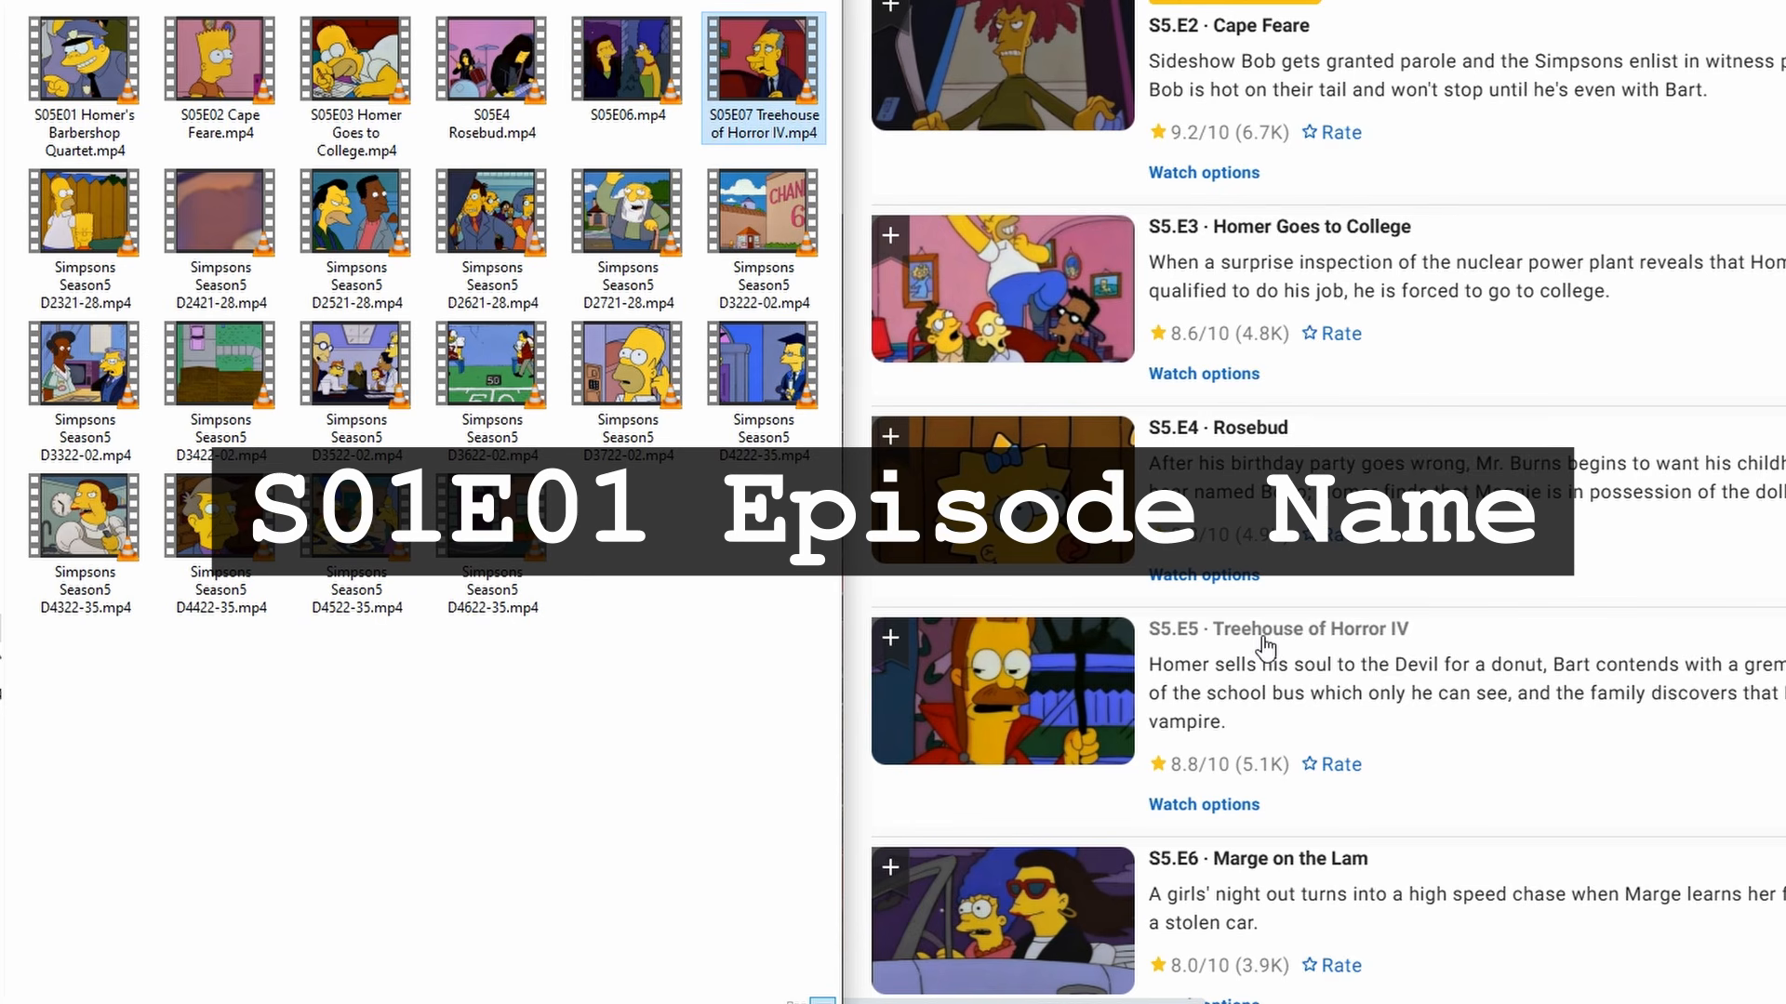
Check the online episode list and correct the Treehouse of Horror IV file name to S05E05 Treehouse of Horror IV.mp4
key("Left")
scroll(1260, 628, "down", 5)
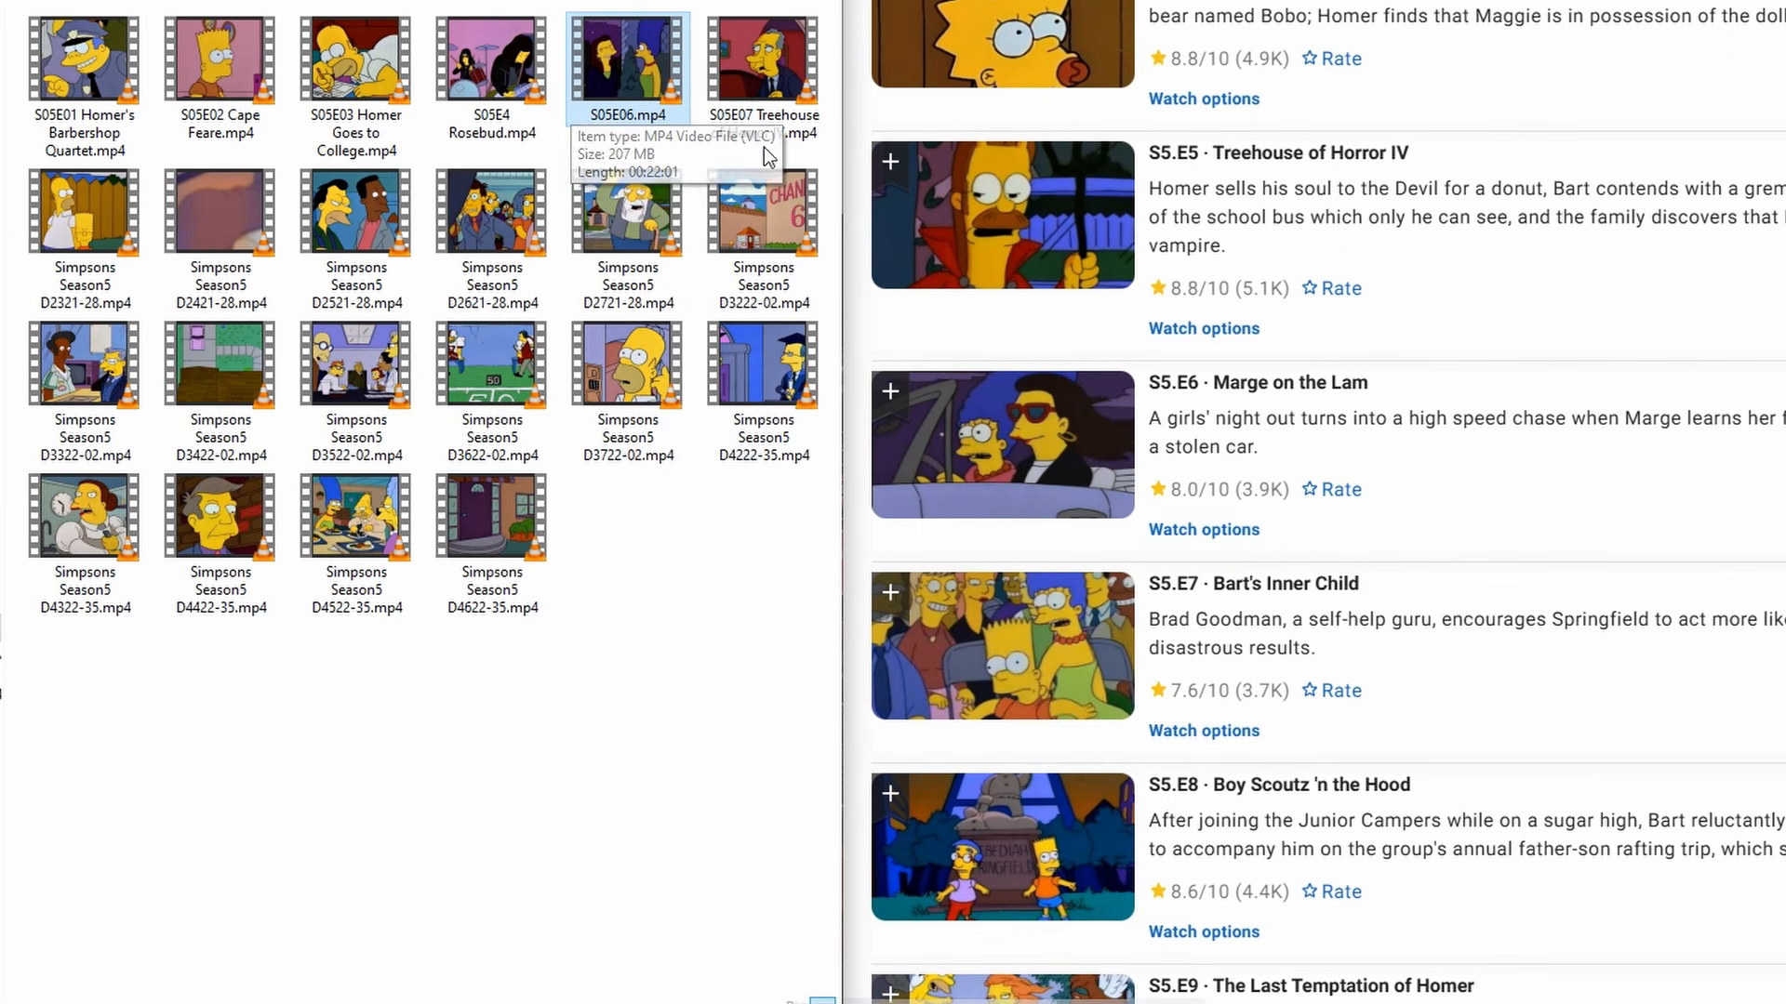
left_click(755, 136)
left_click(755, 136)
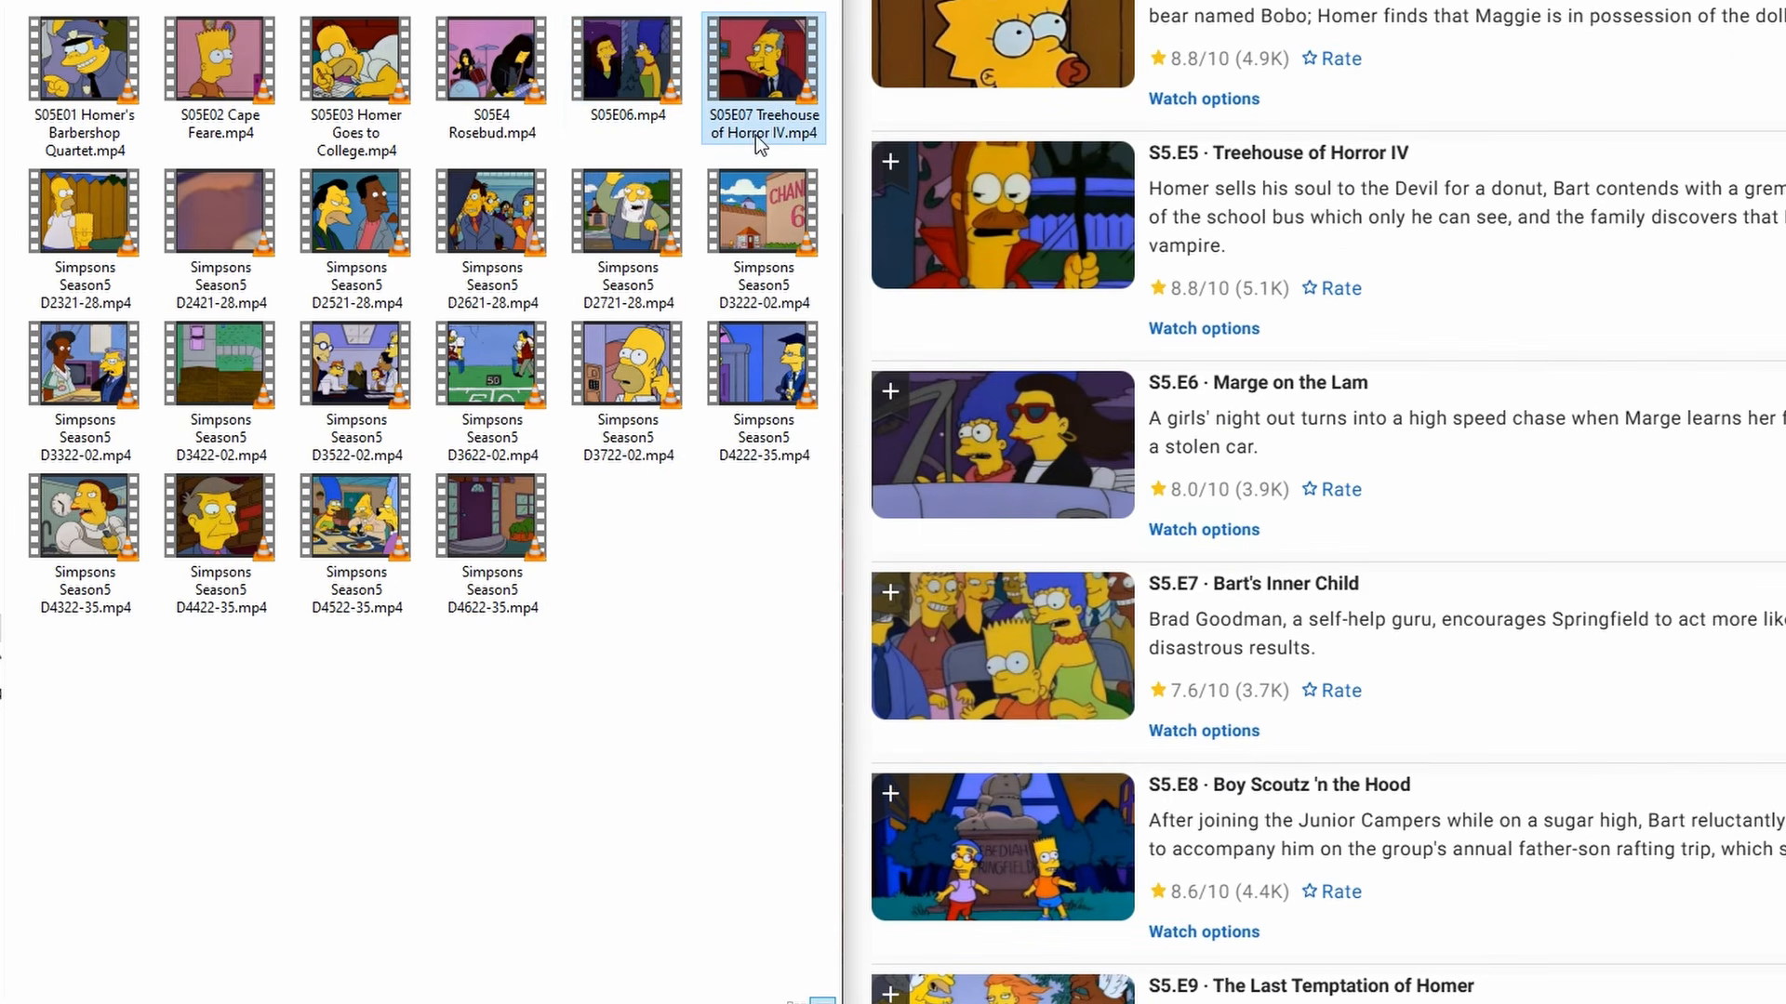
left_click(755, 117)
key("BackSpace")
type("5")
key("Return")
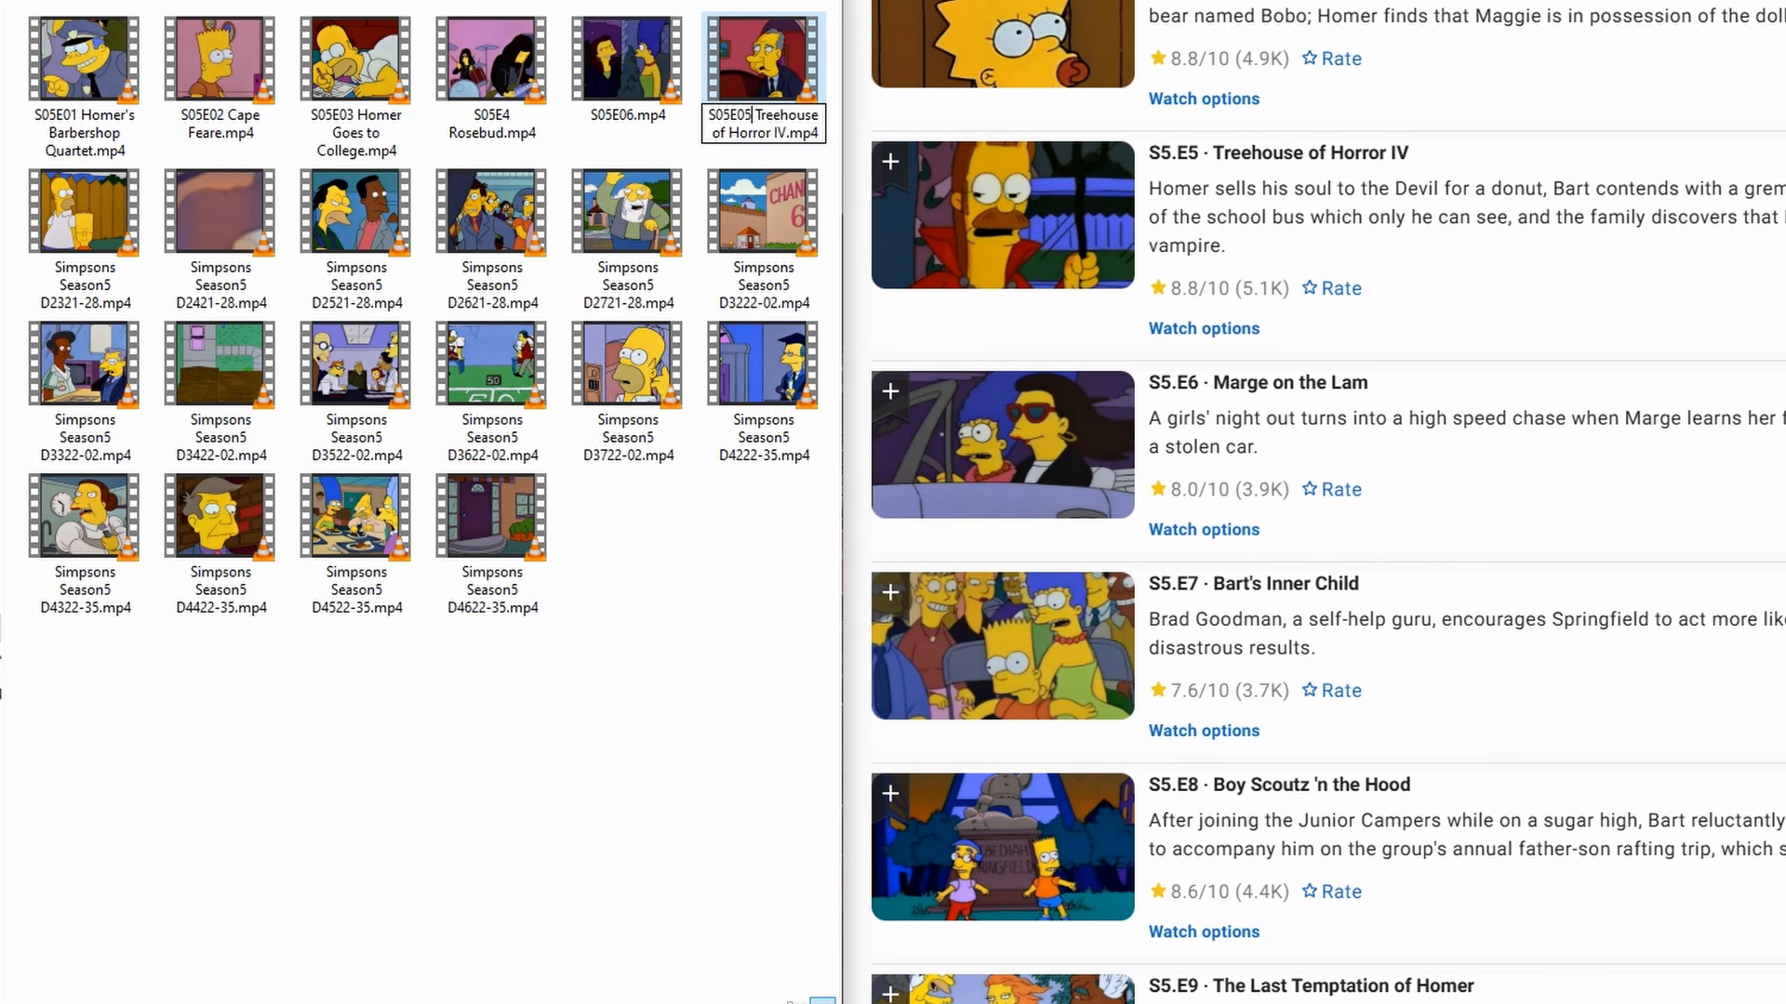
Add the title to the S05E06.mp4 file name so it reads S05E06 Marge on the Lam.mp4
left_click(780, 117)
left_click(779, 117)
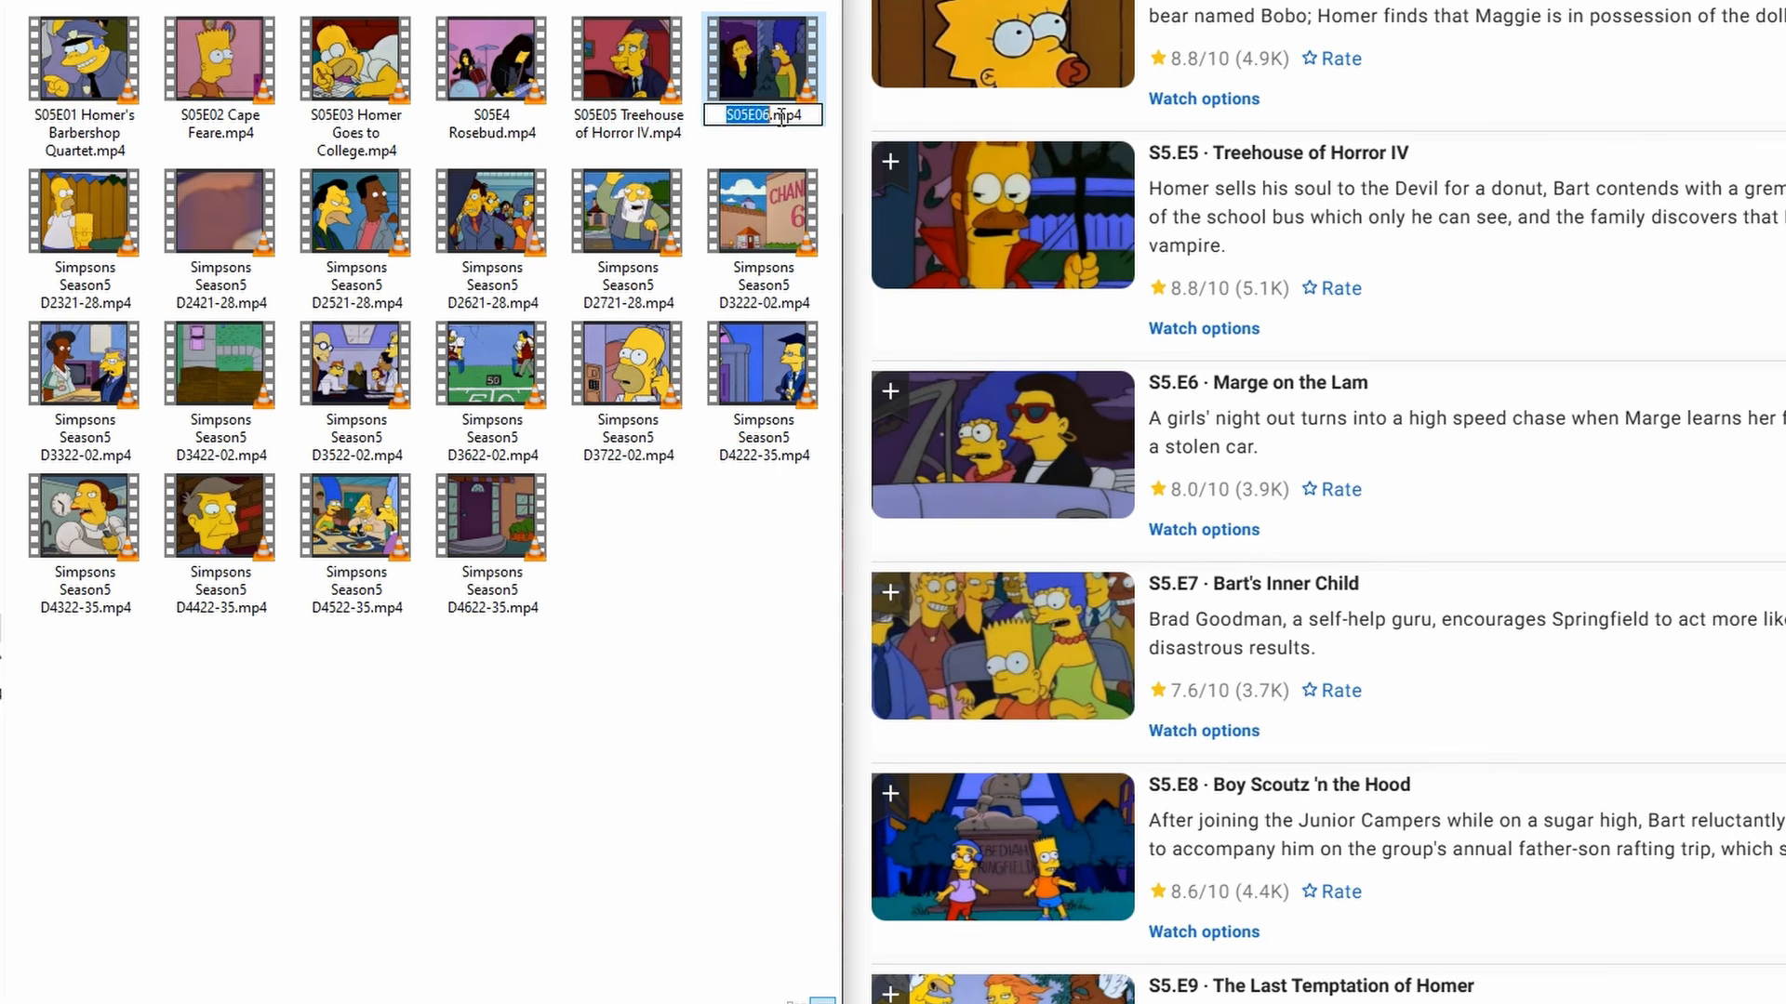
left_click(780, 118)
type("Marge on ")
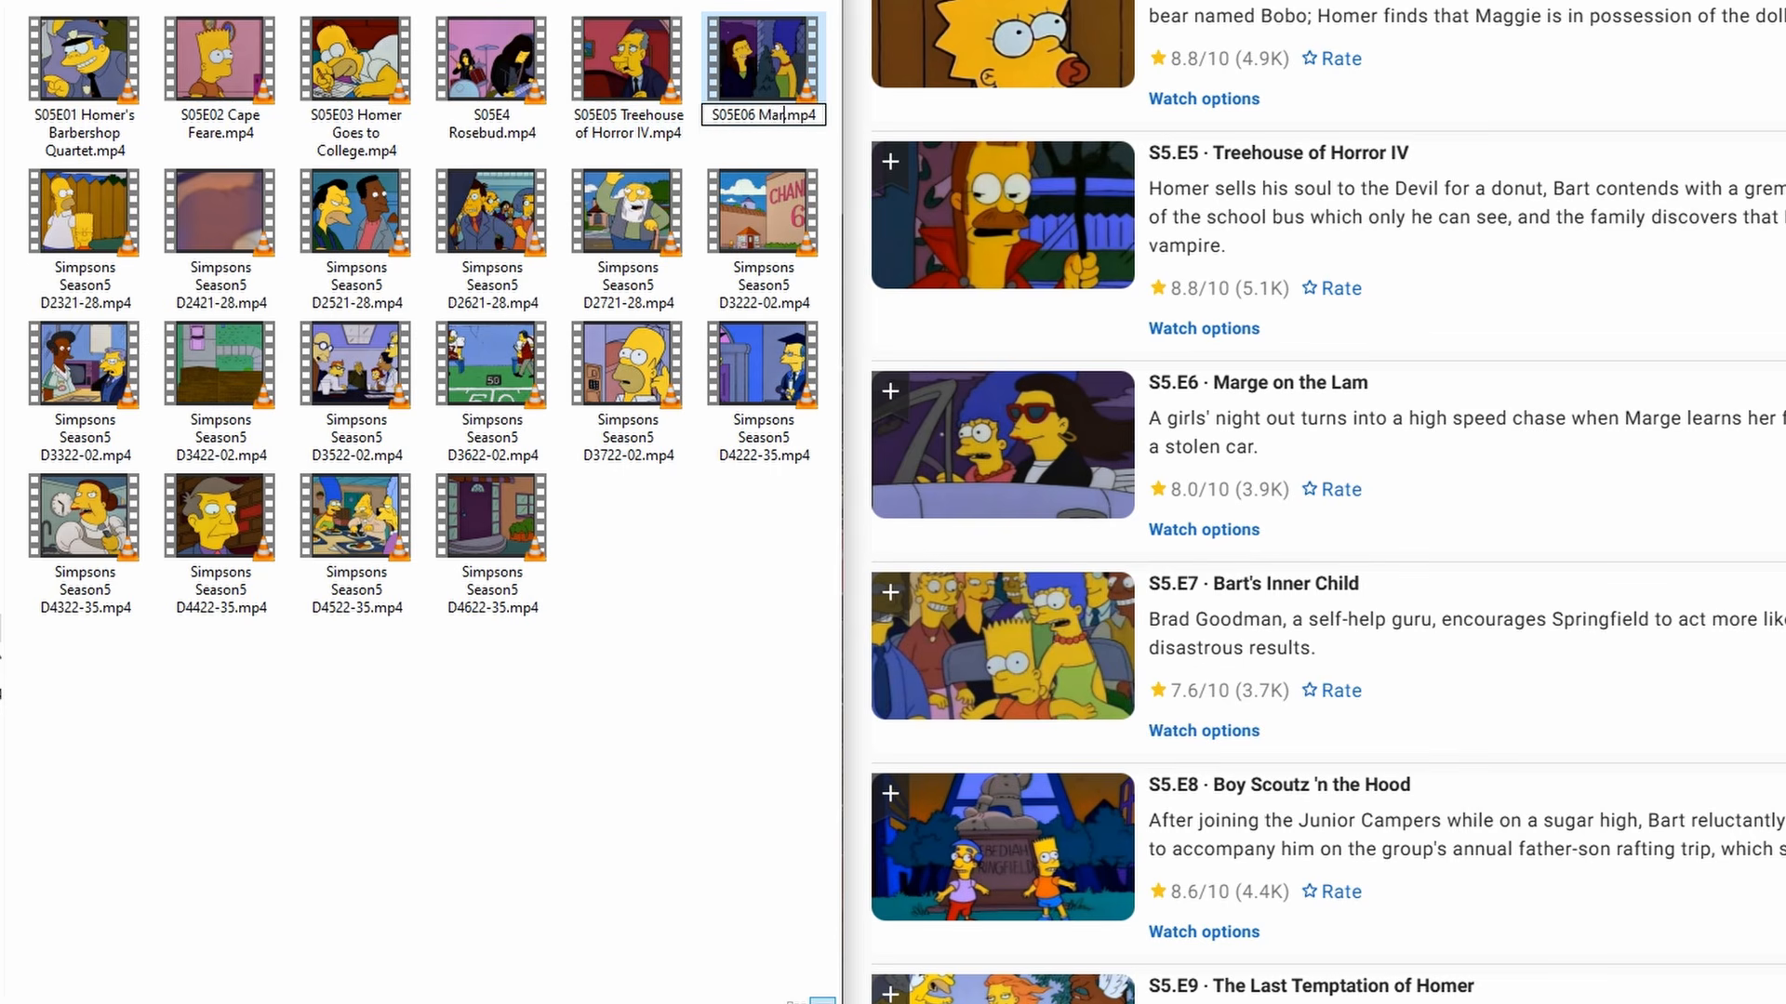
type("the Lam")
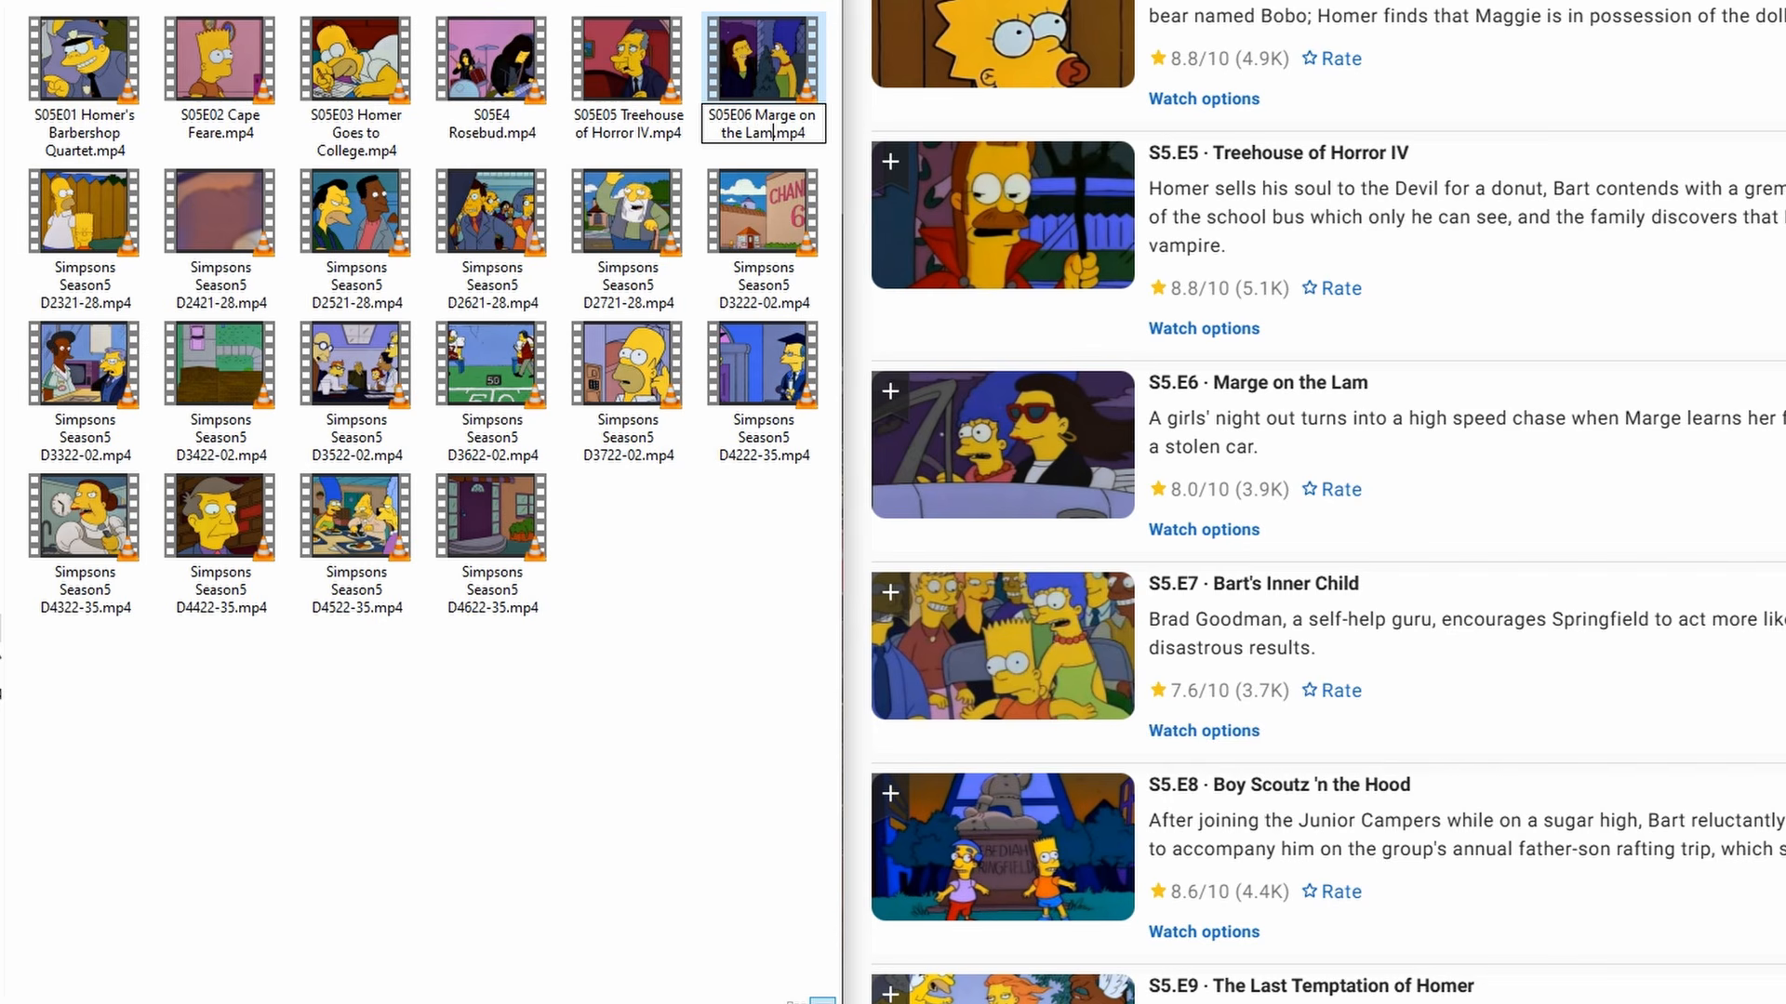
key("Return")
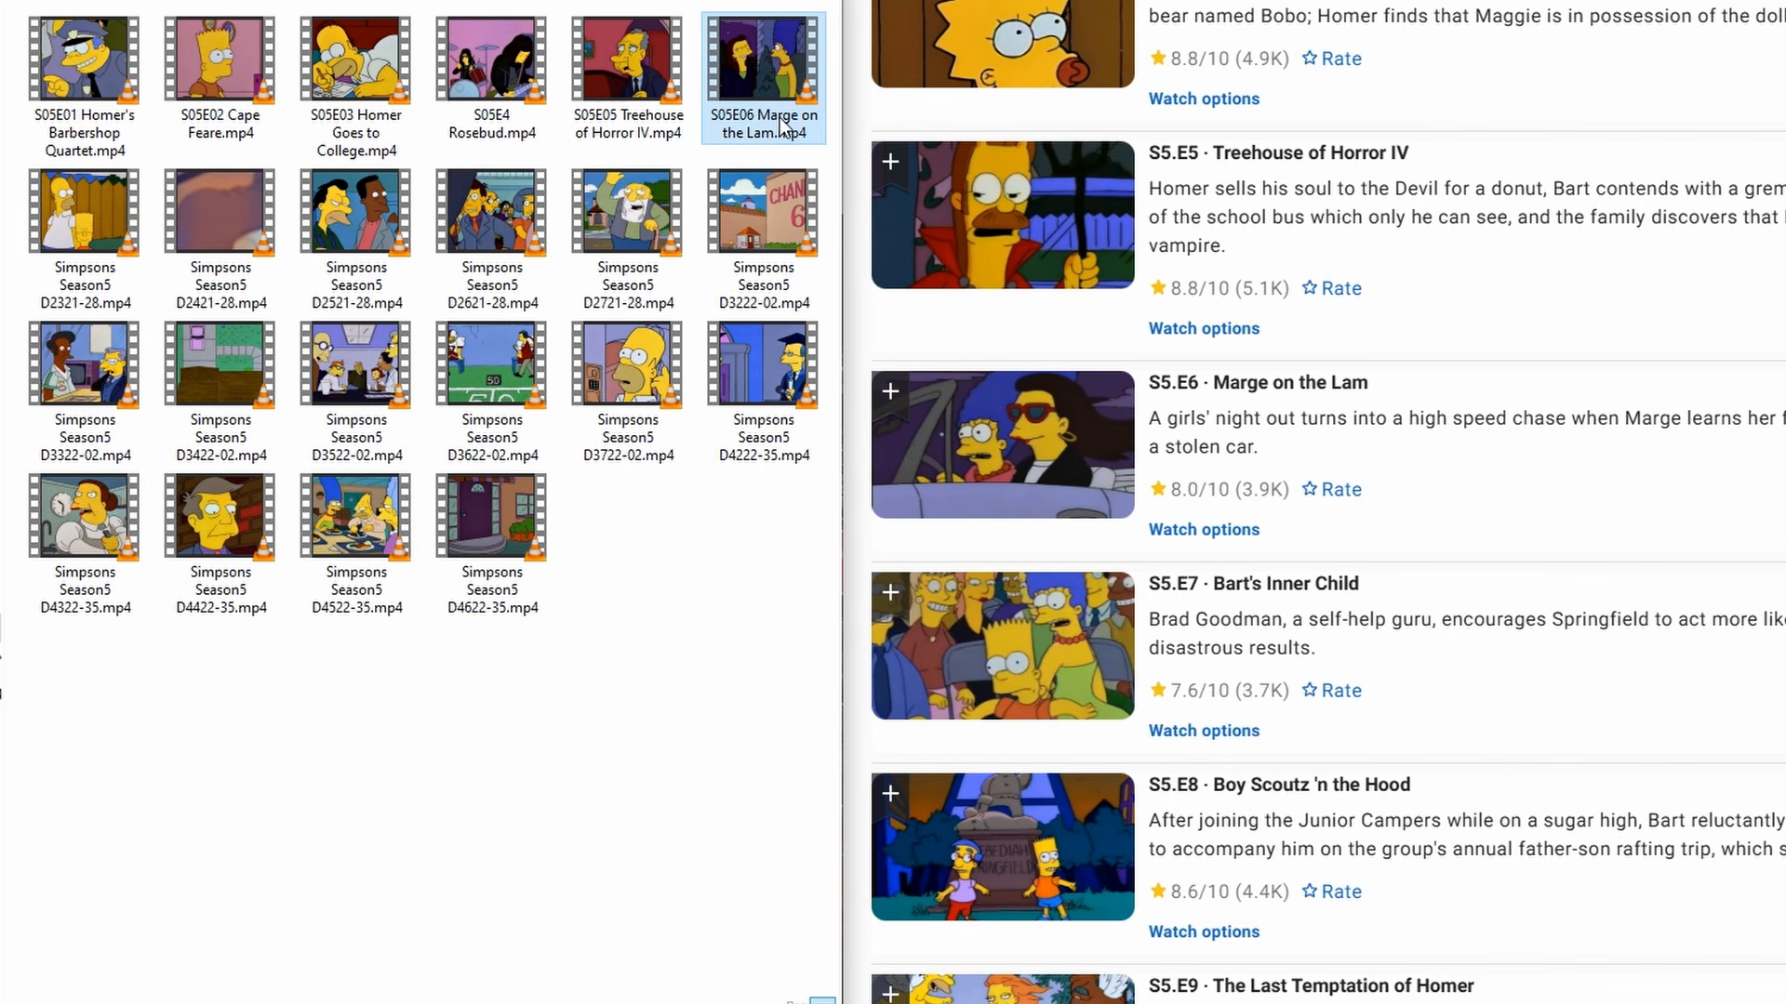
Begin renaming the seventh Season 5 episode file with the prefix S05E
key("Right")
key("F2")
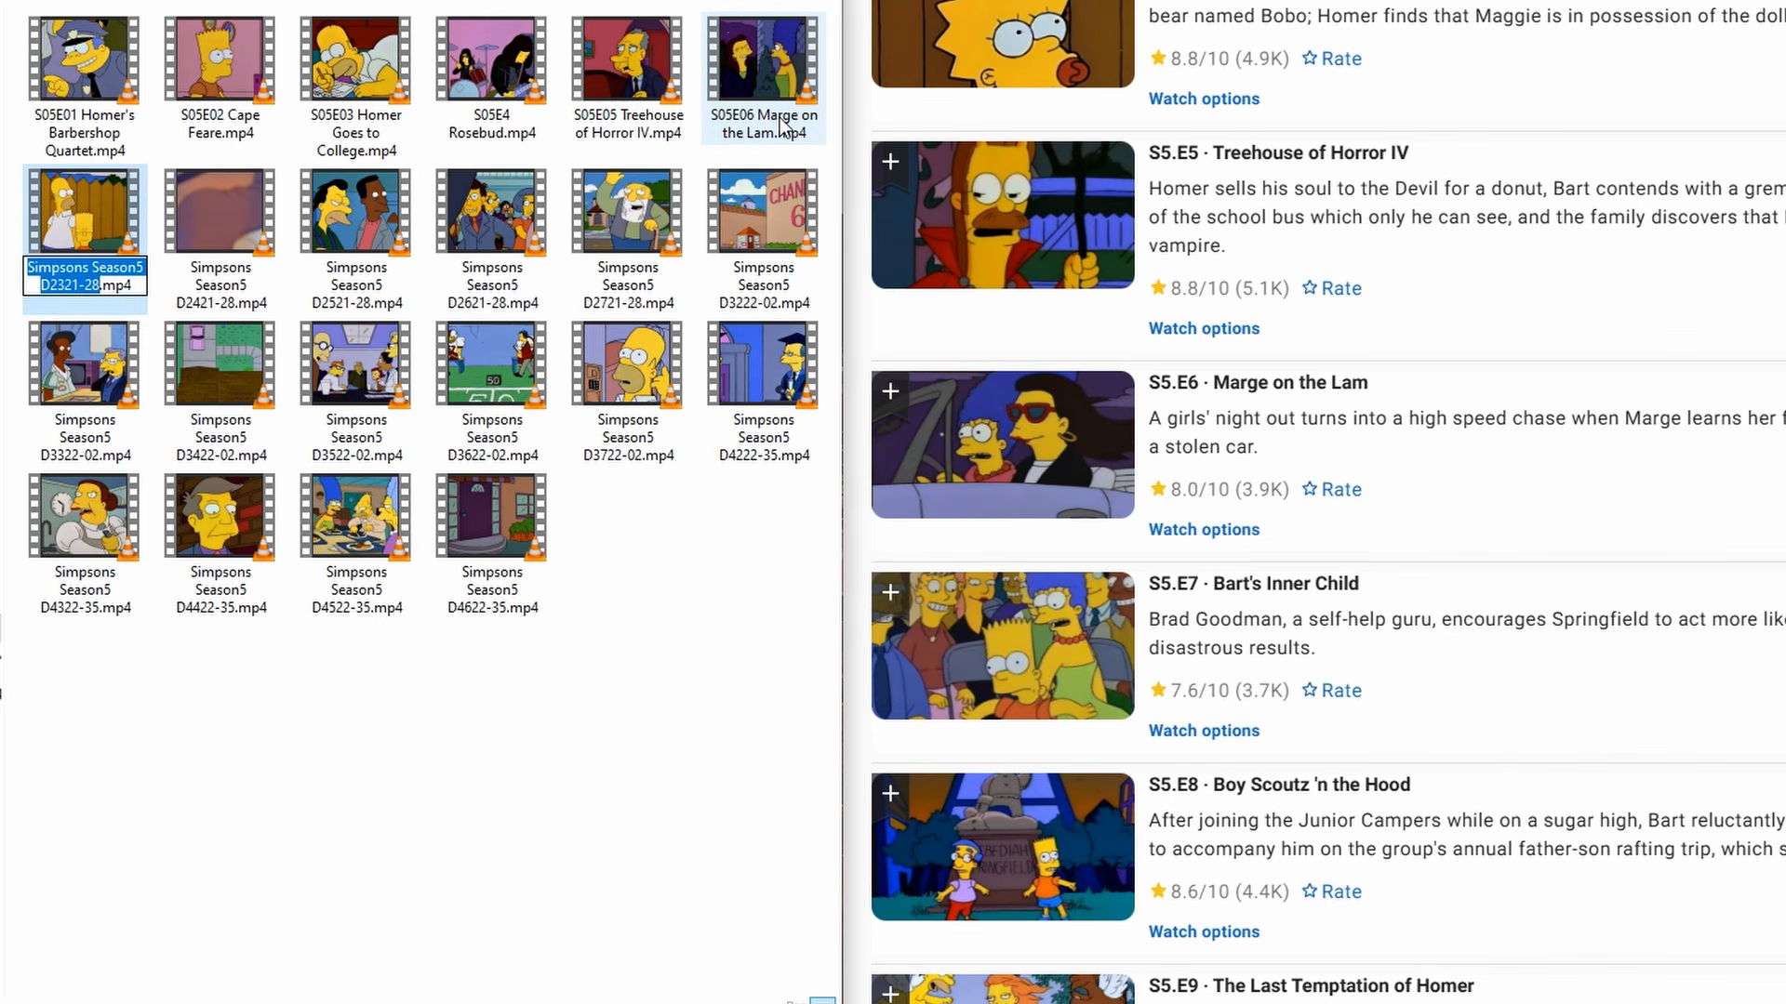
type("S05E")
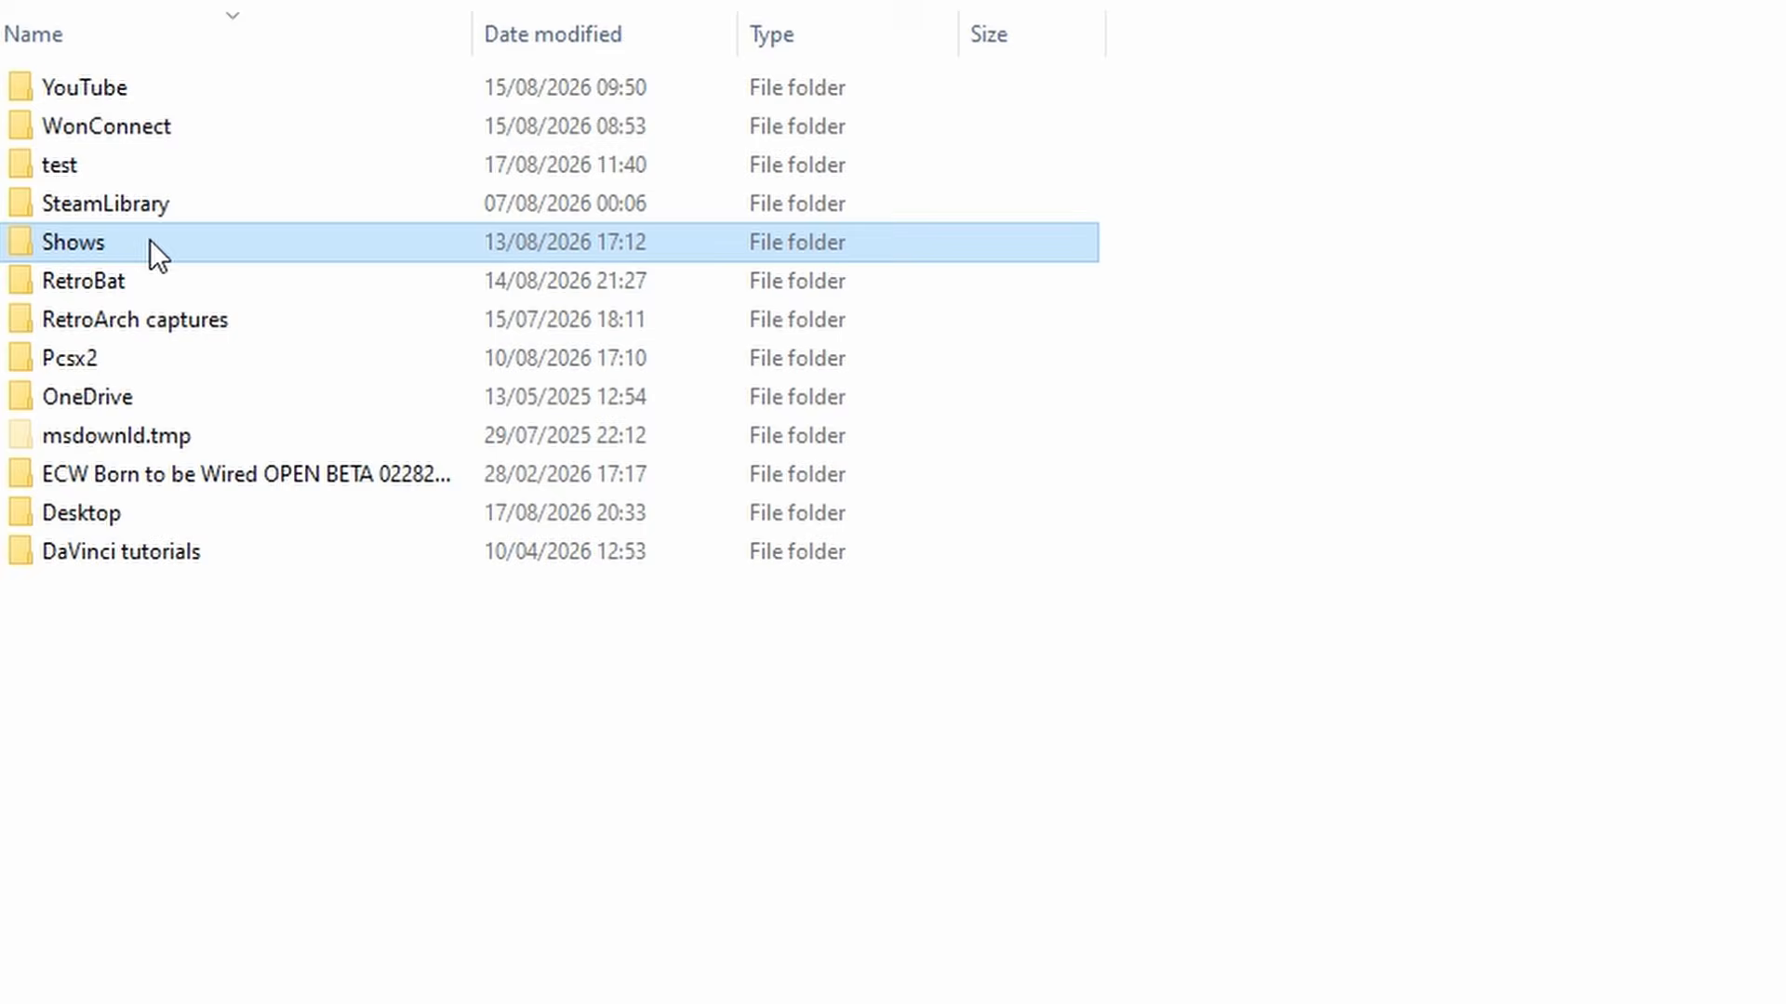
Open The Simpsons folder inside Shows, look through the renamed episodes in S4, and open the S6 season folder
double_click(149, 240)
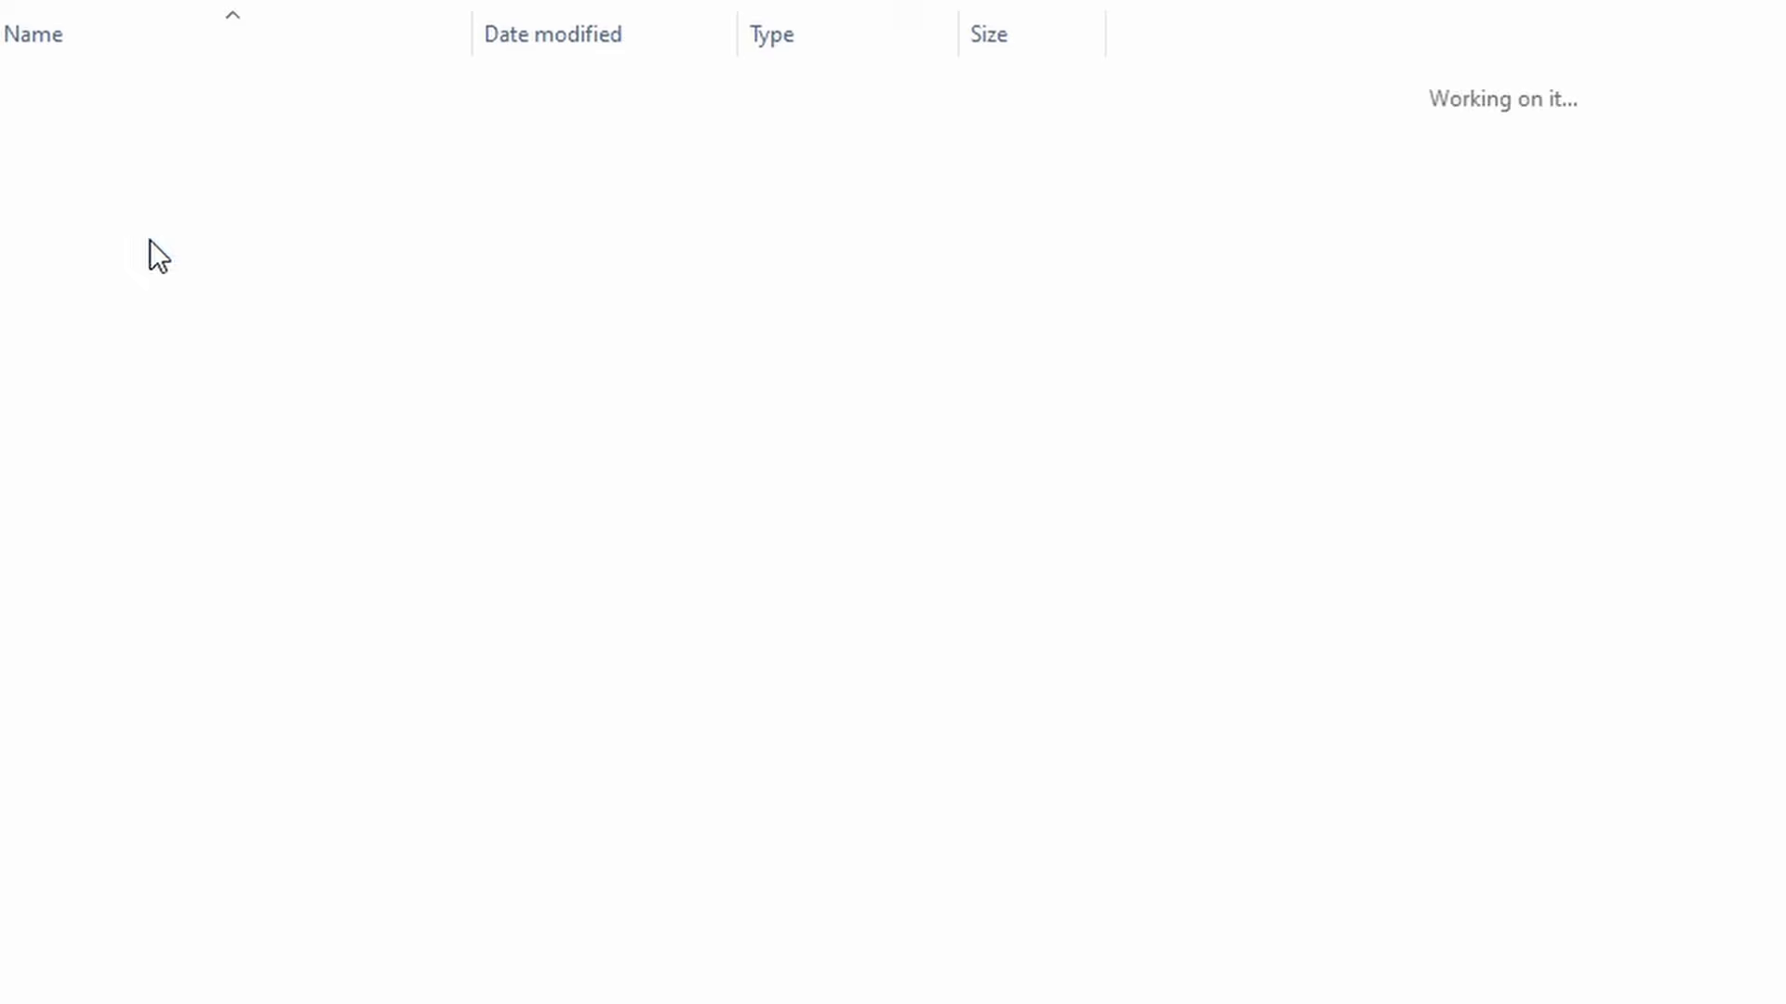
double_click(104, 92)
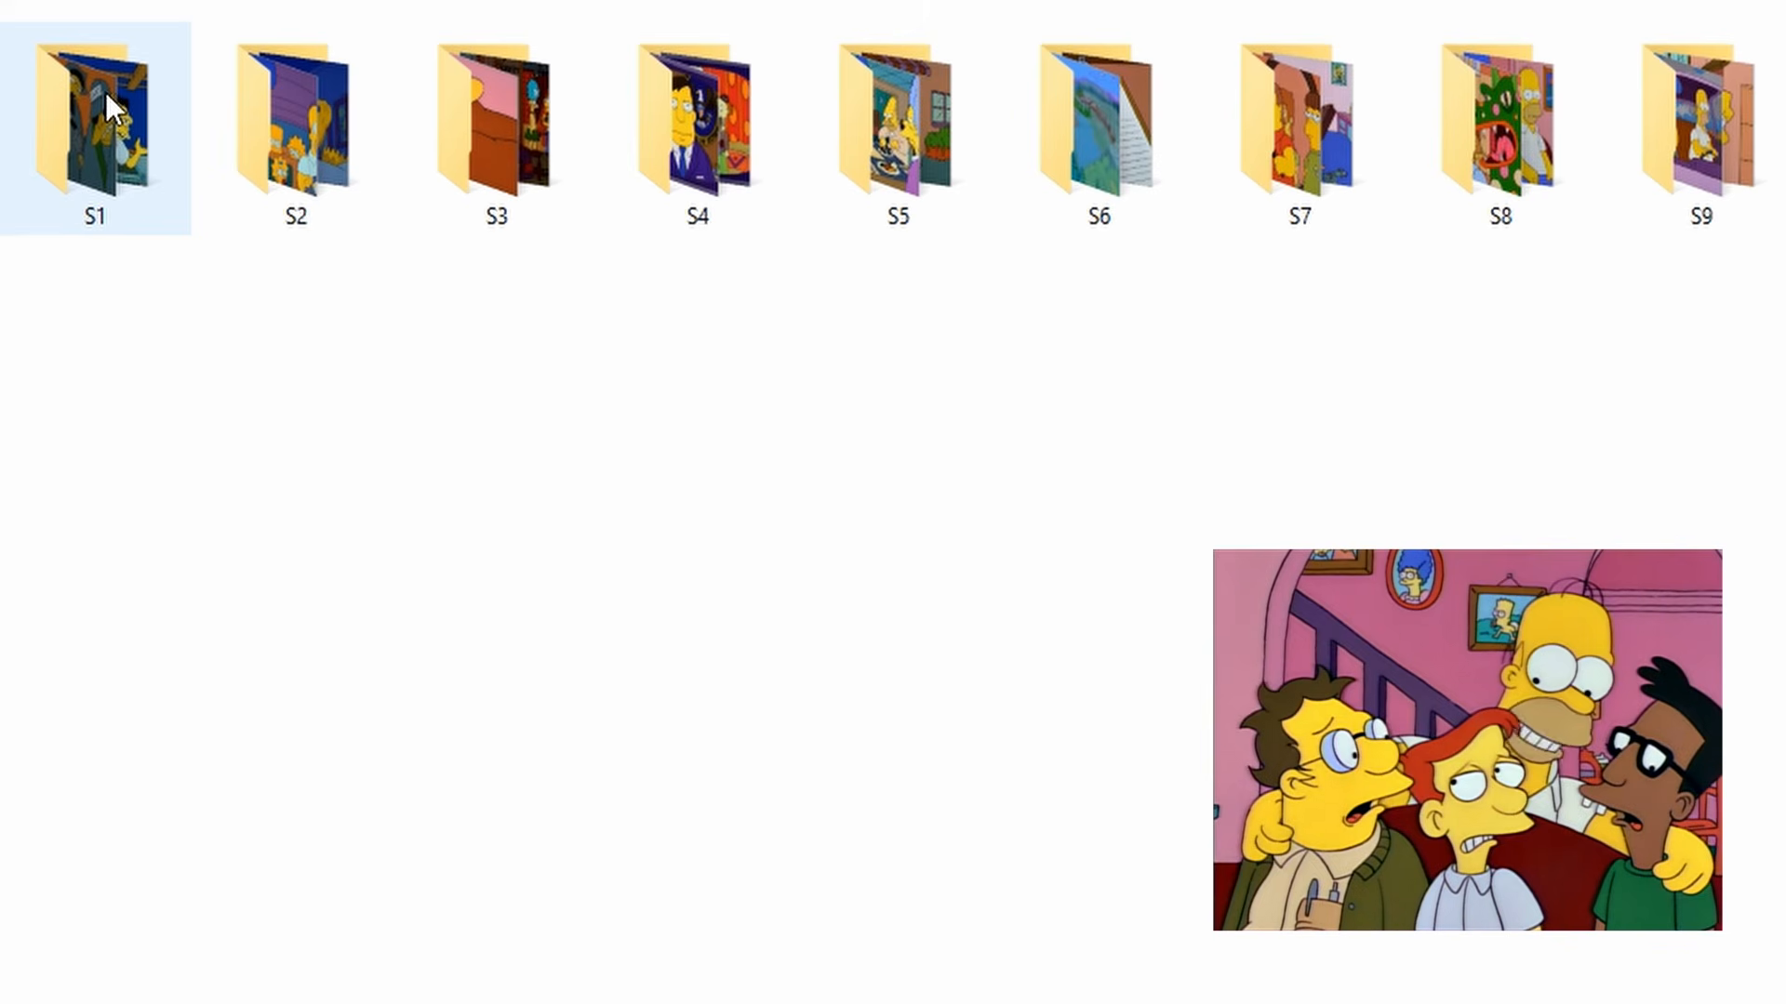
double_click(724, 149)
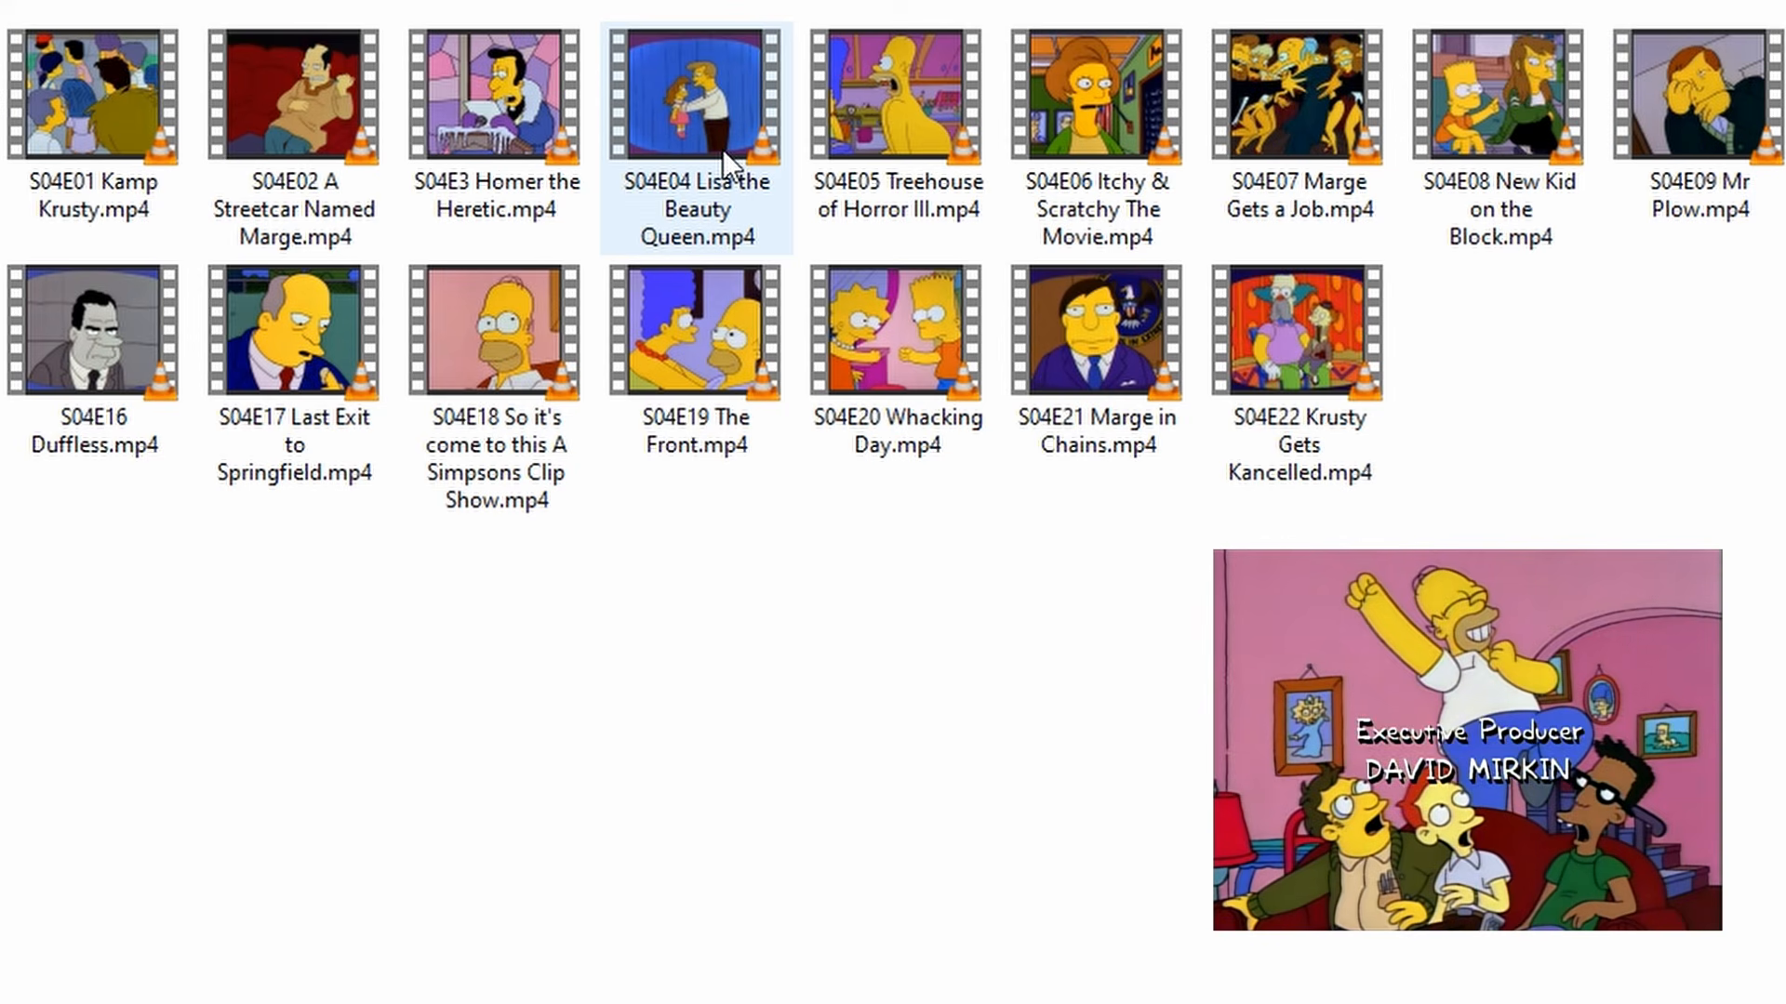
key("alt+Left")
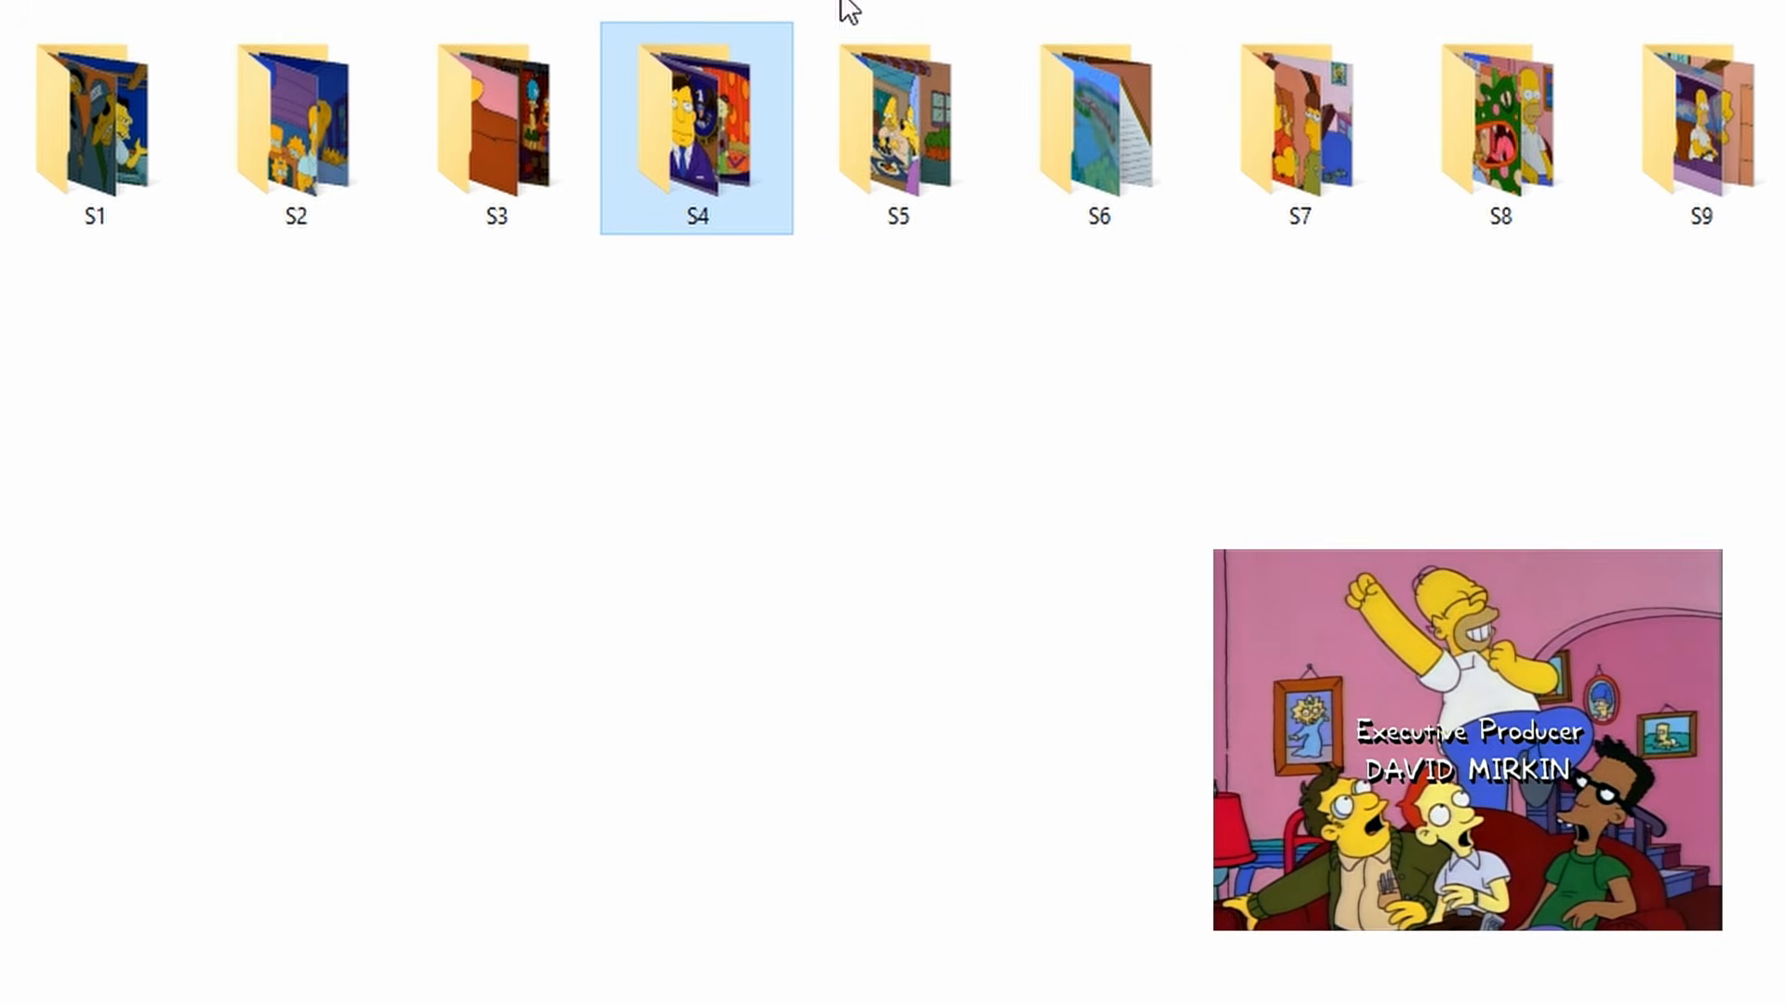
double_click(1091, 137)
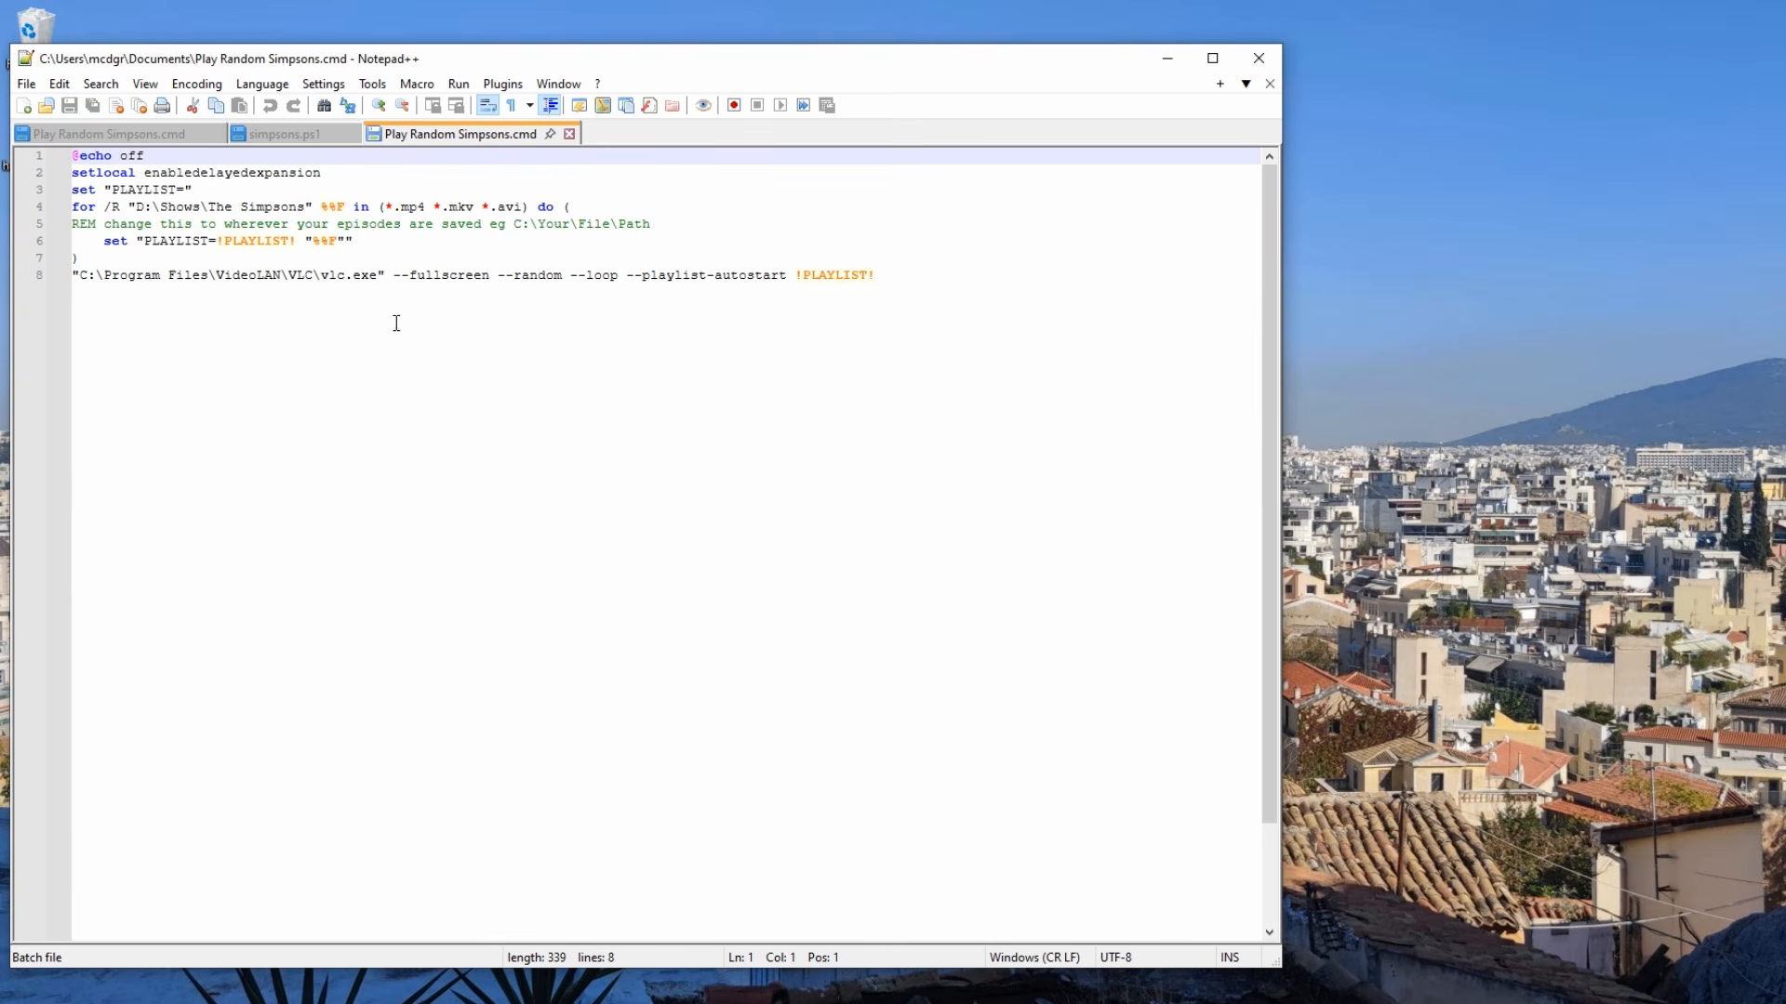
In Notepad++, examine the episode folder path, its REM comment and the VLC launch line of Play Random Simpsons.cmd
left_click_drag(313, 206, 104, 206)
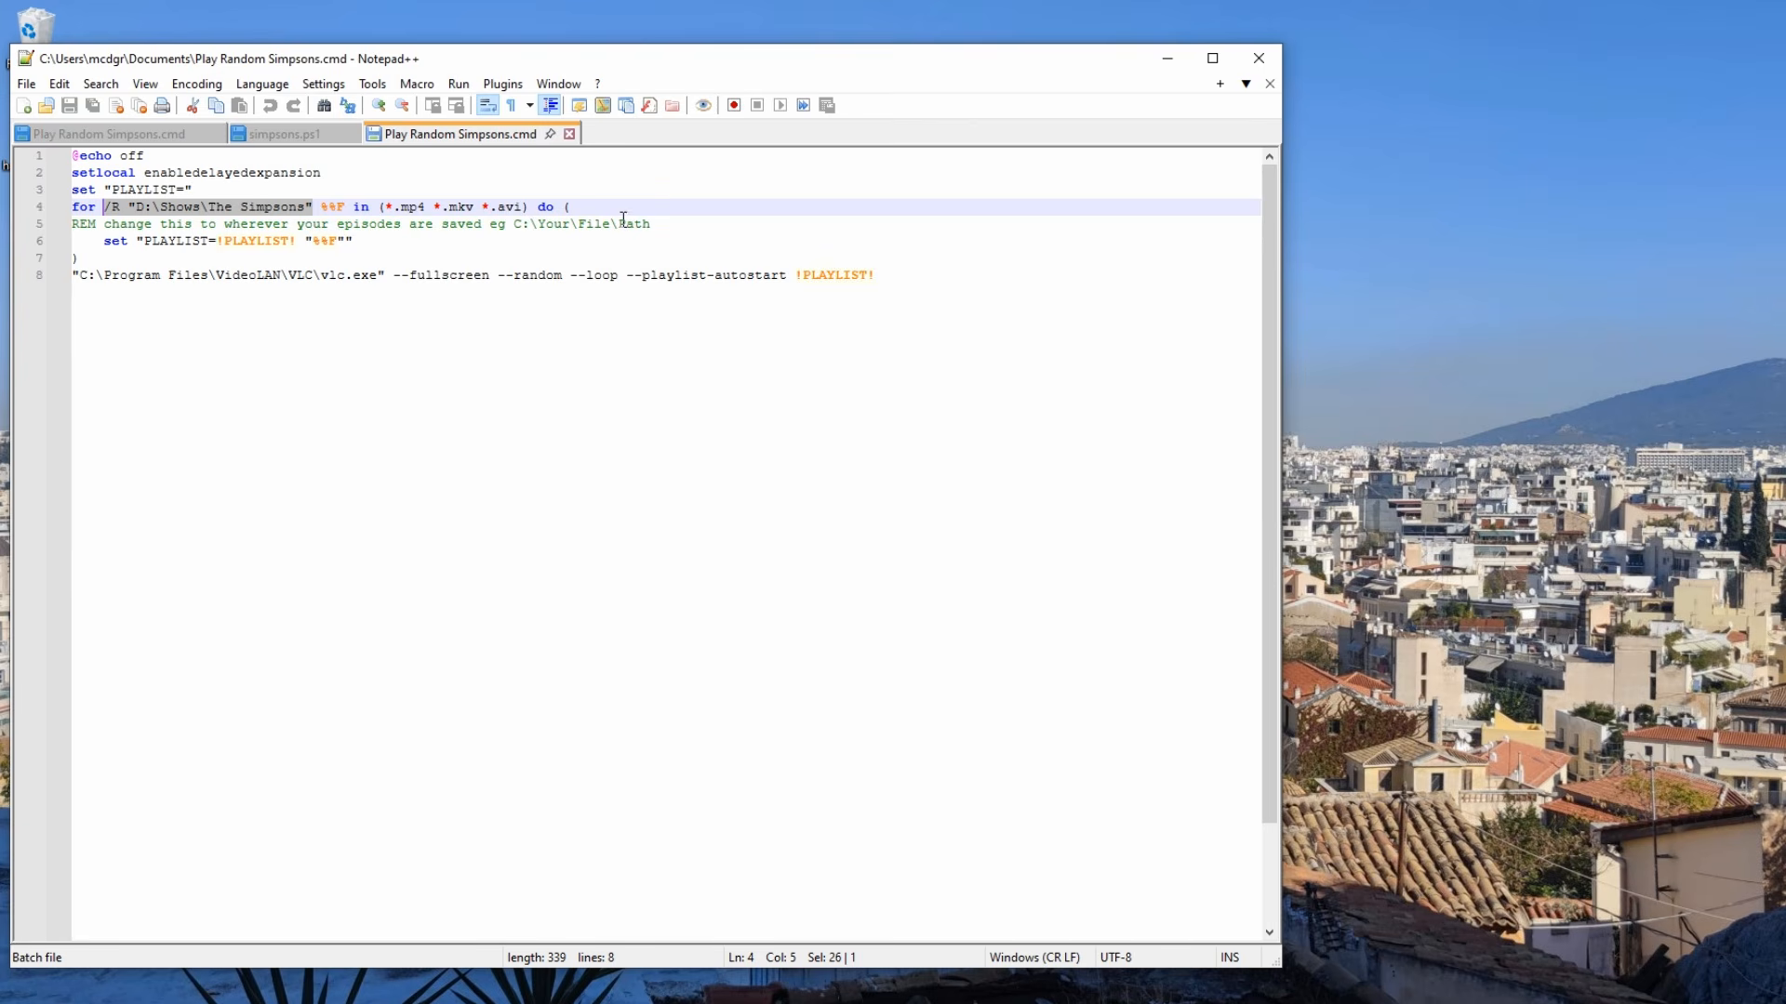
left_click_drag(667, 224, 494, 226)
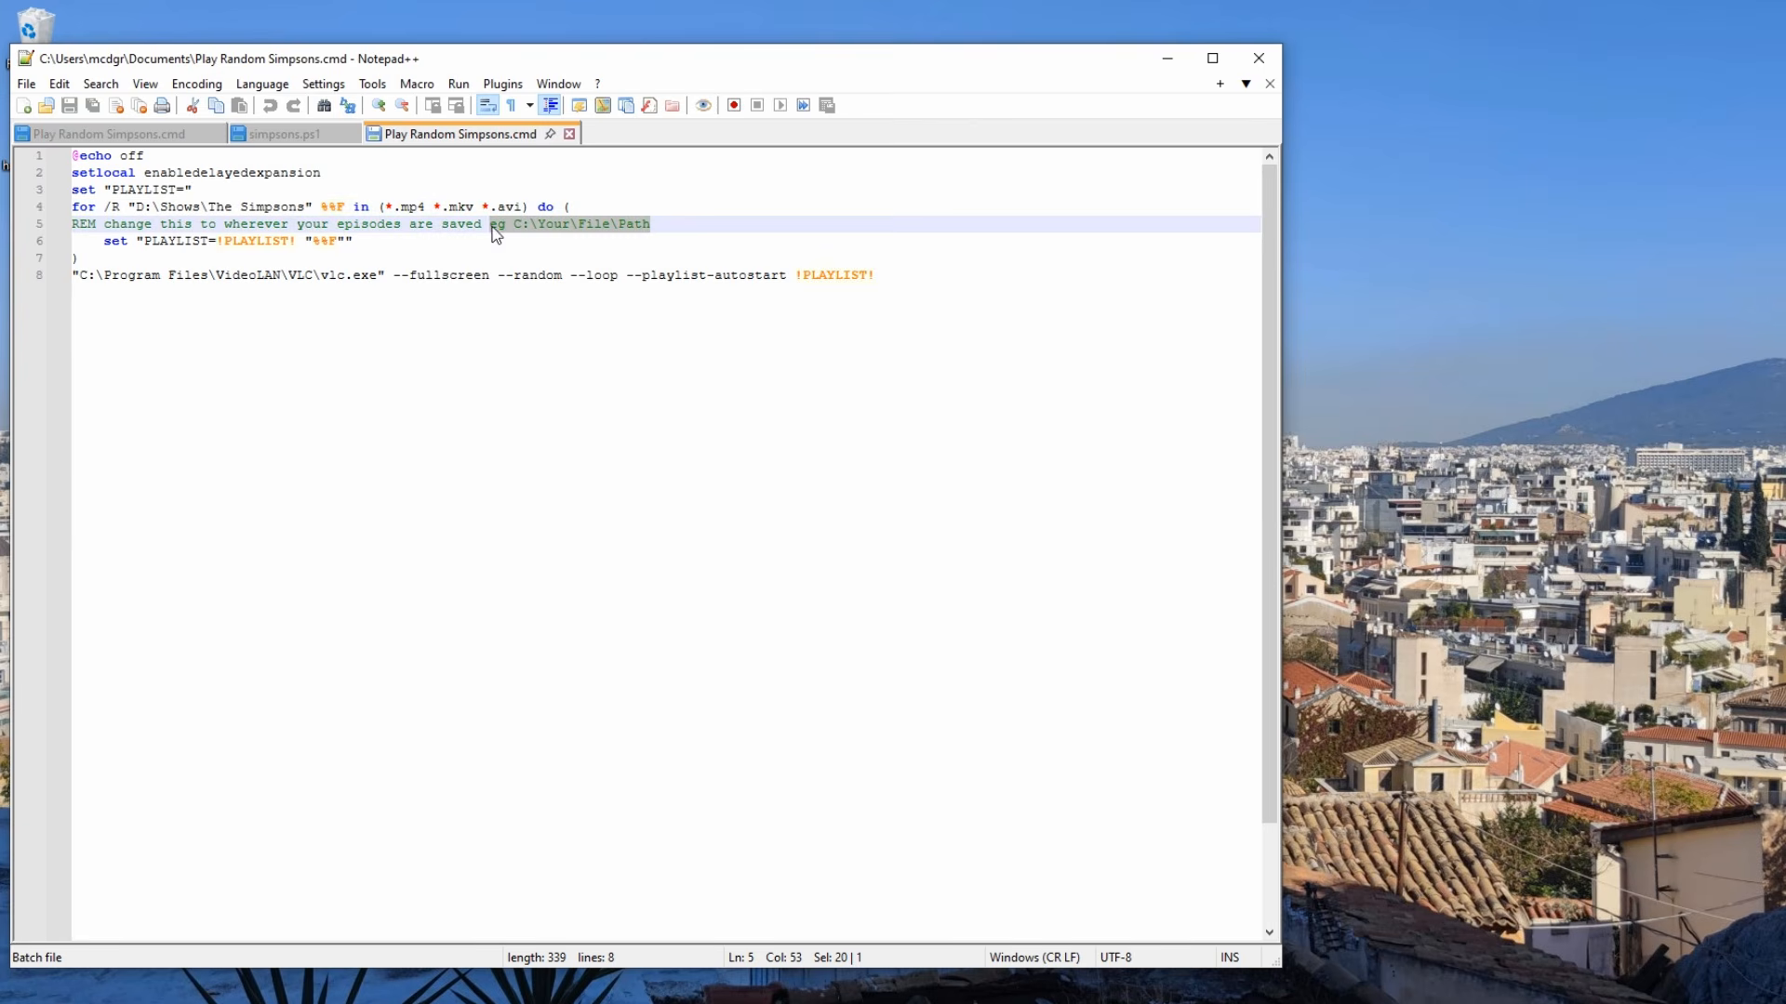
left_click(534, 245)
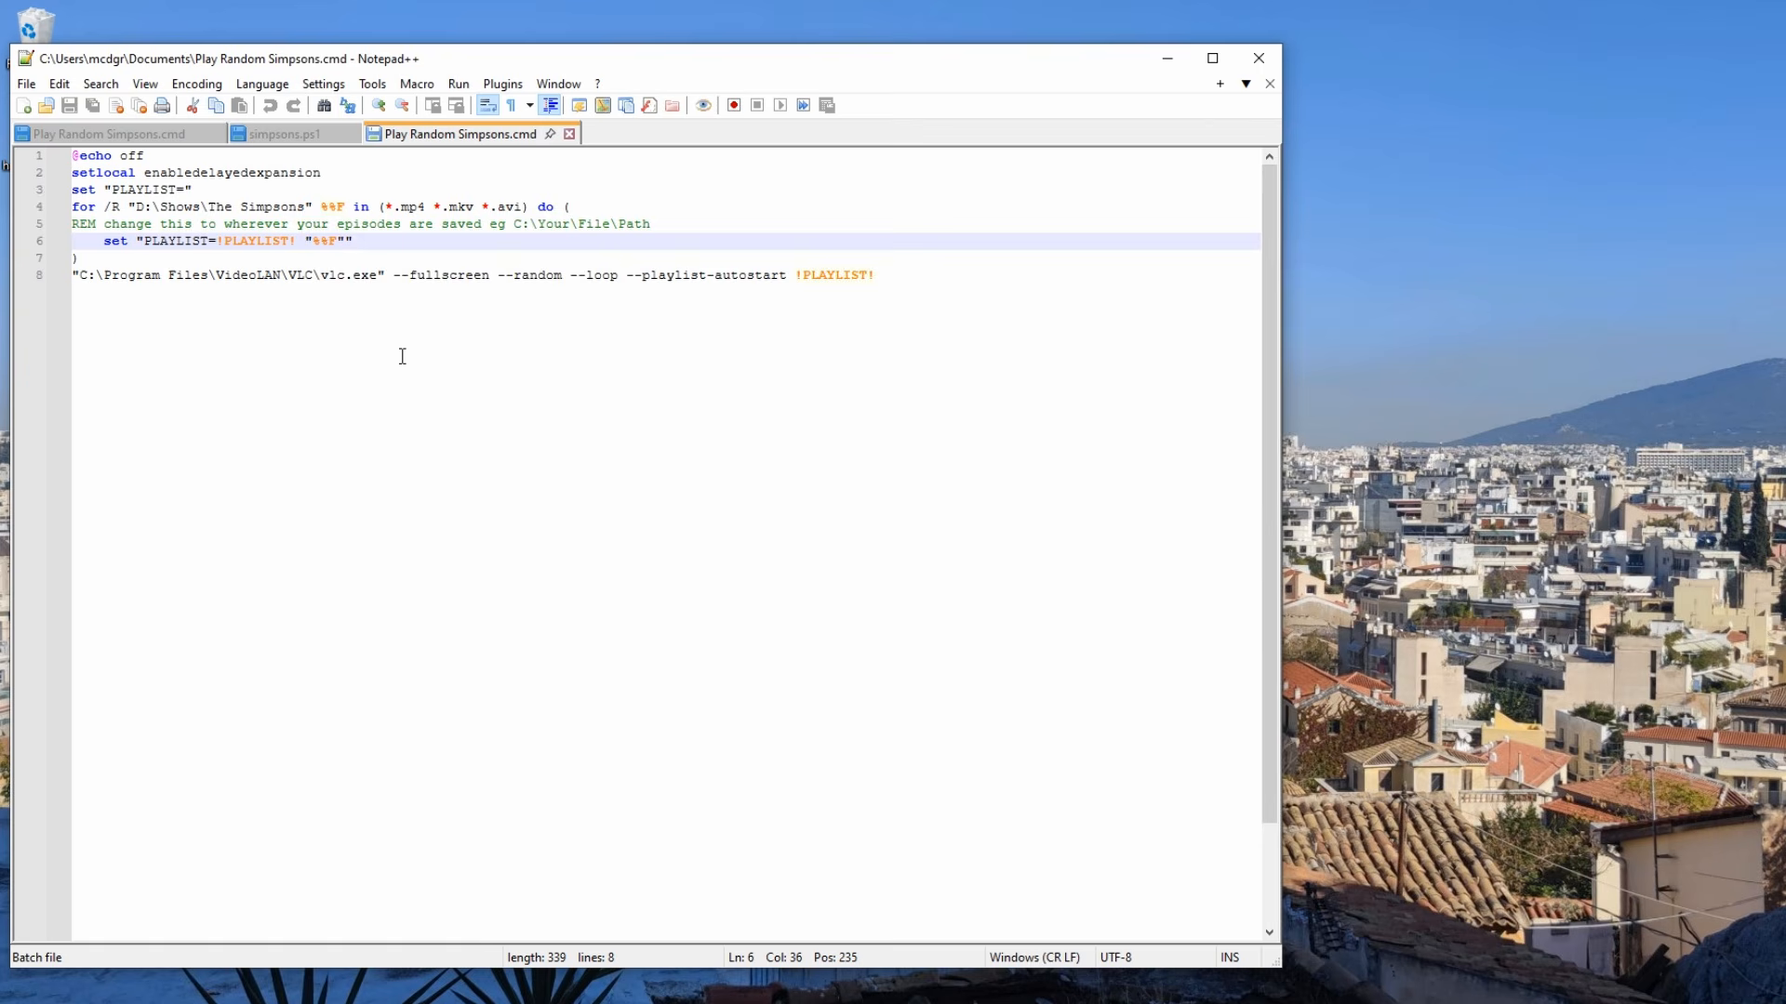
key("ctrl+End")
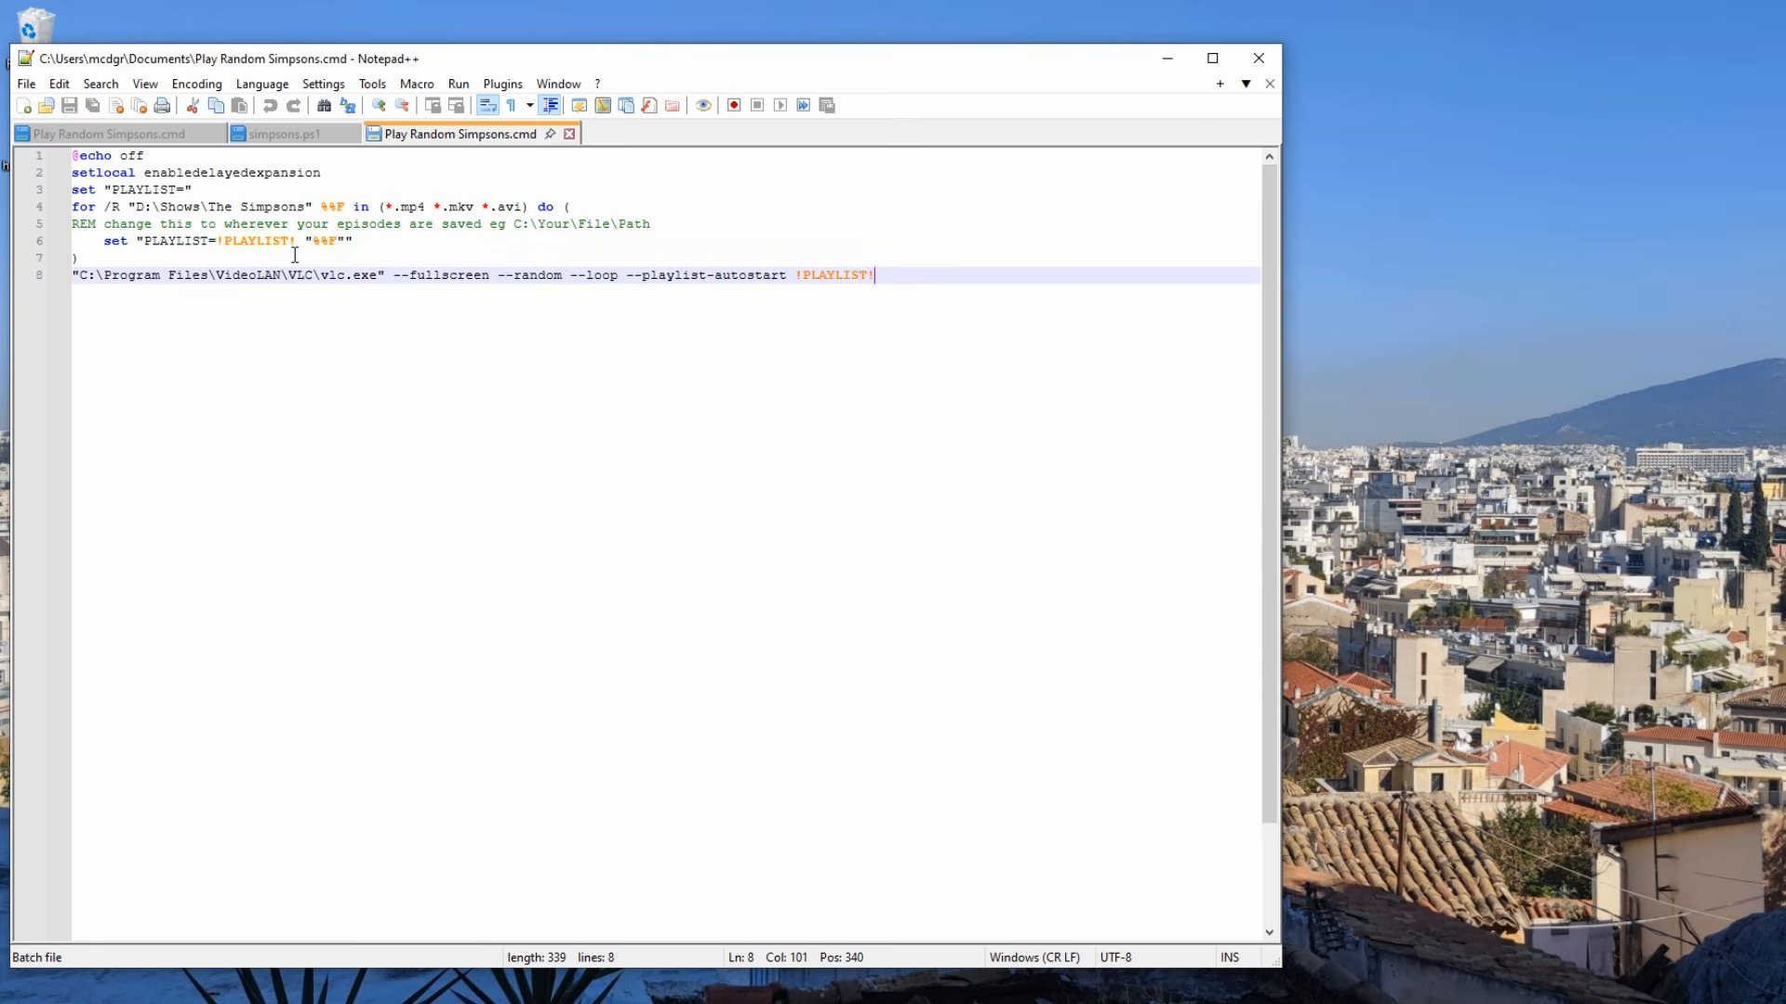
left_click_drag(105, 192, 318, 200)
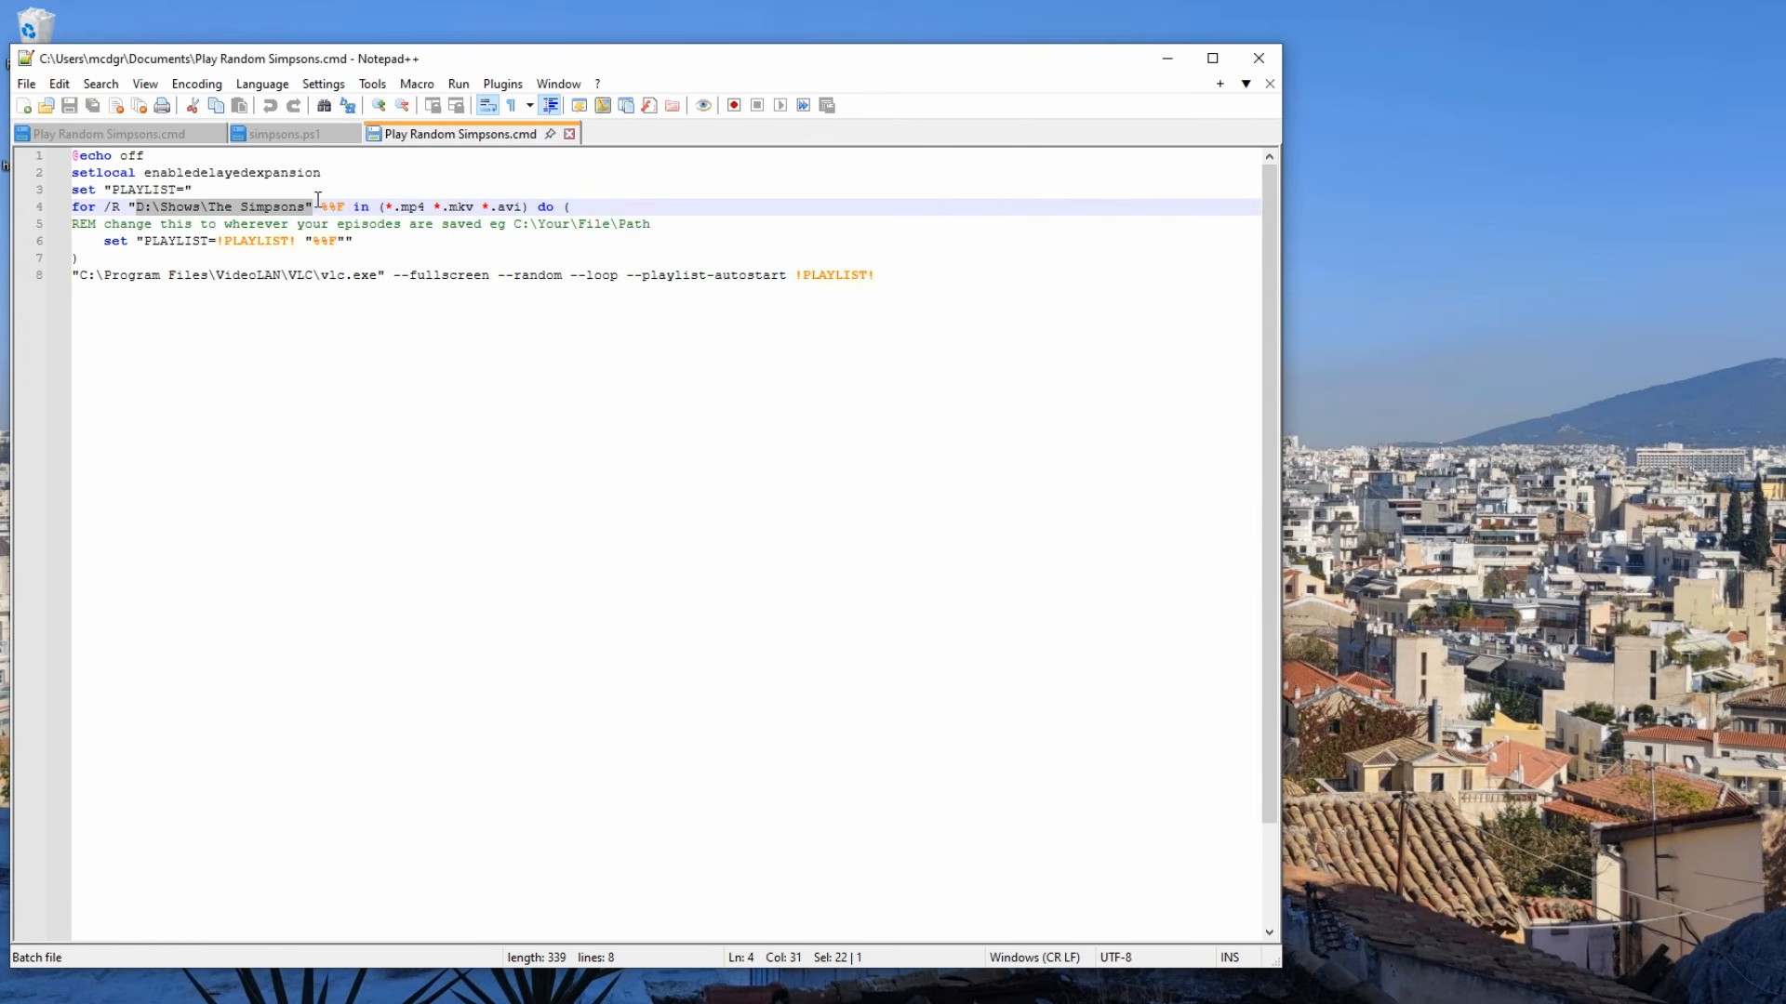
left_click_drag(96, 276, 902, 275)
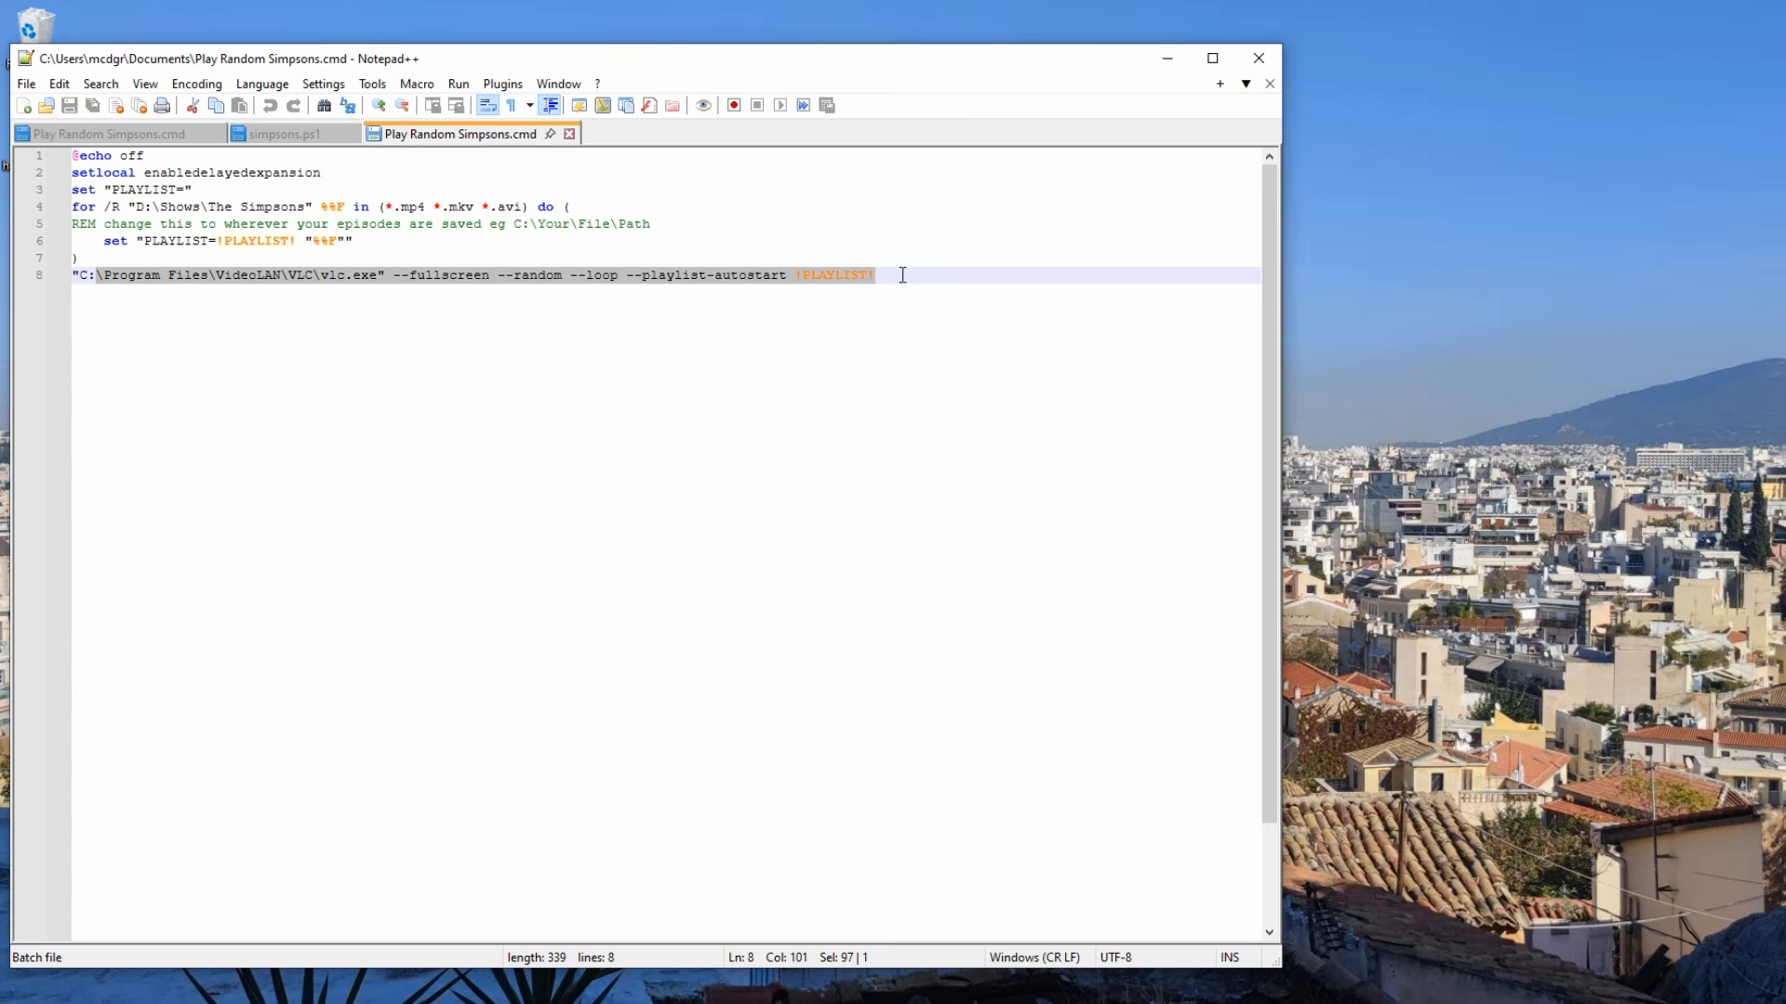
left_click(887, 338)
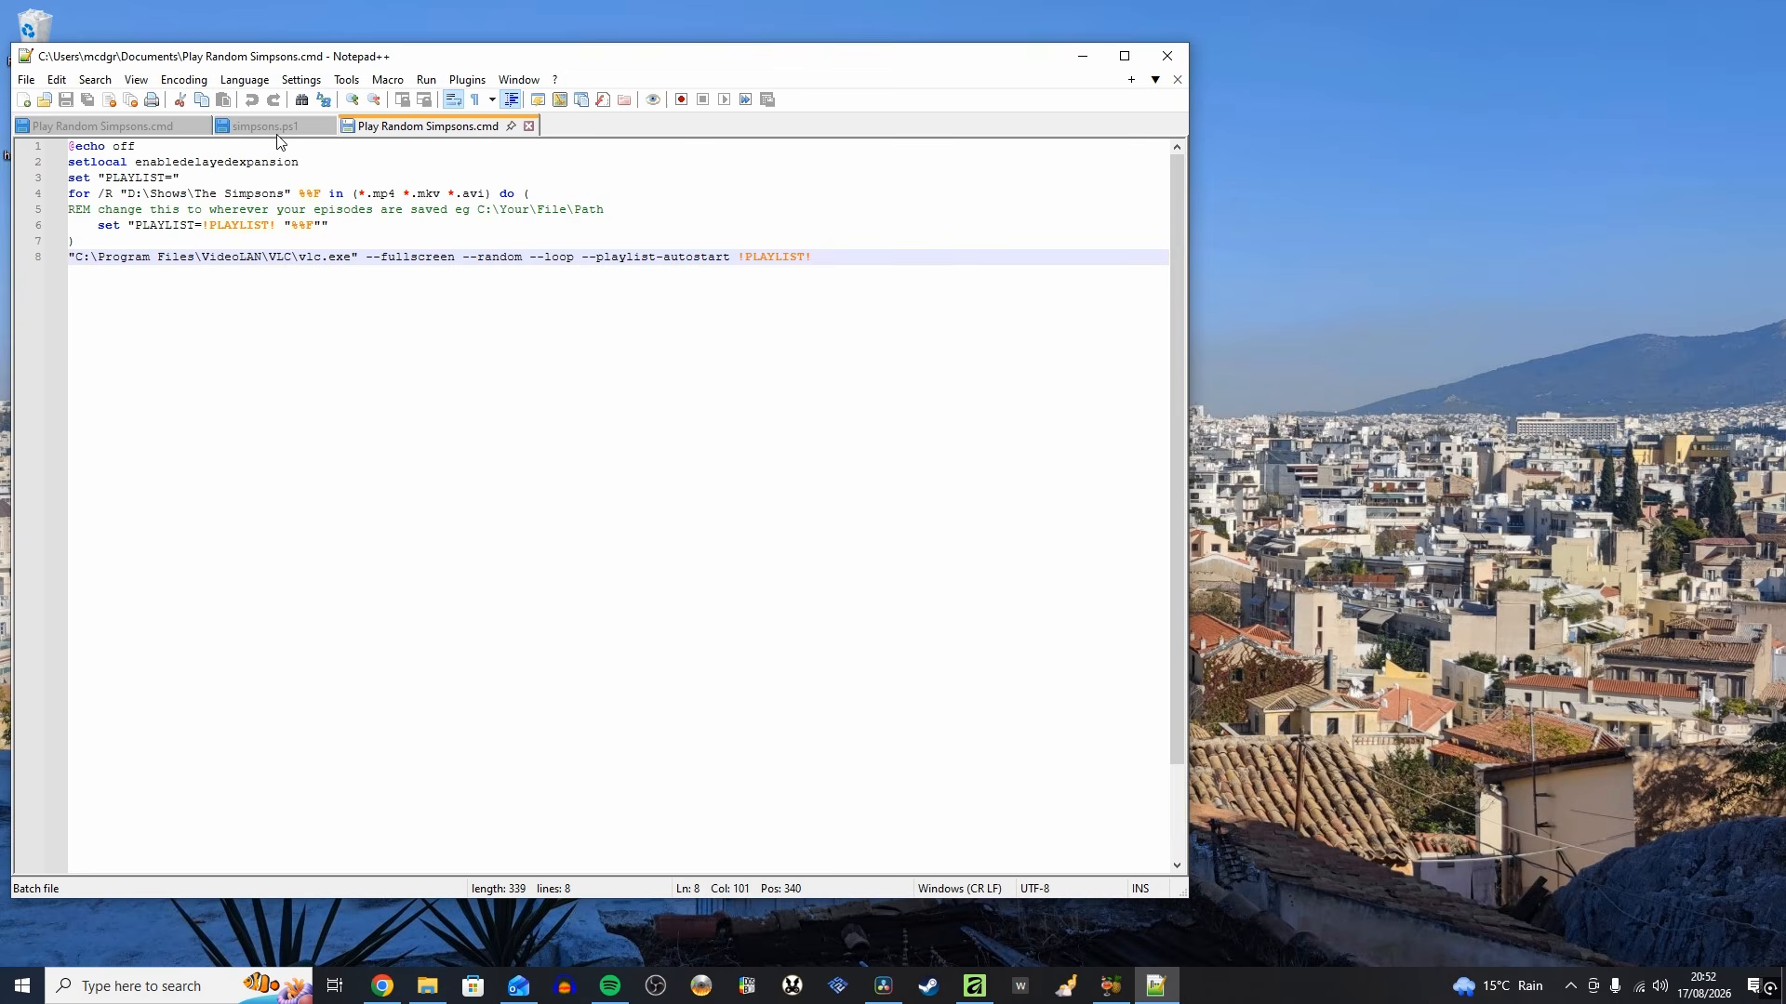
Examine the simpsons.ps1 playlist script and the RetroBat version of Play Random Simpsons.cmd that launches it through PowerShell
left_click(270, 127)
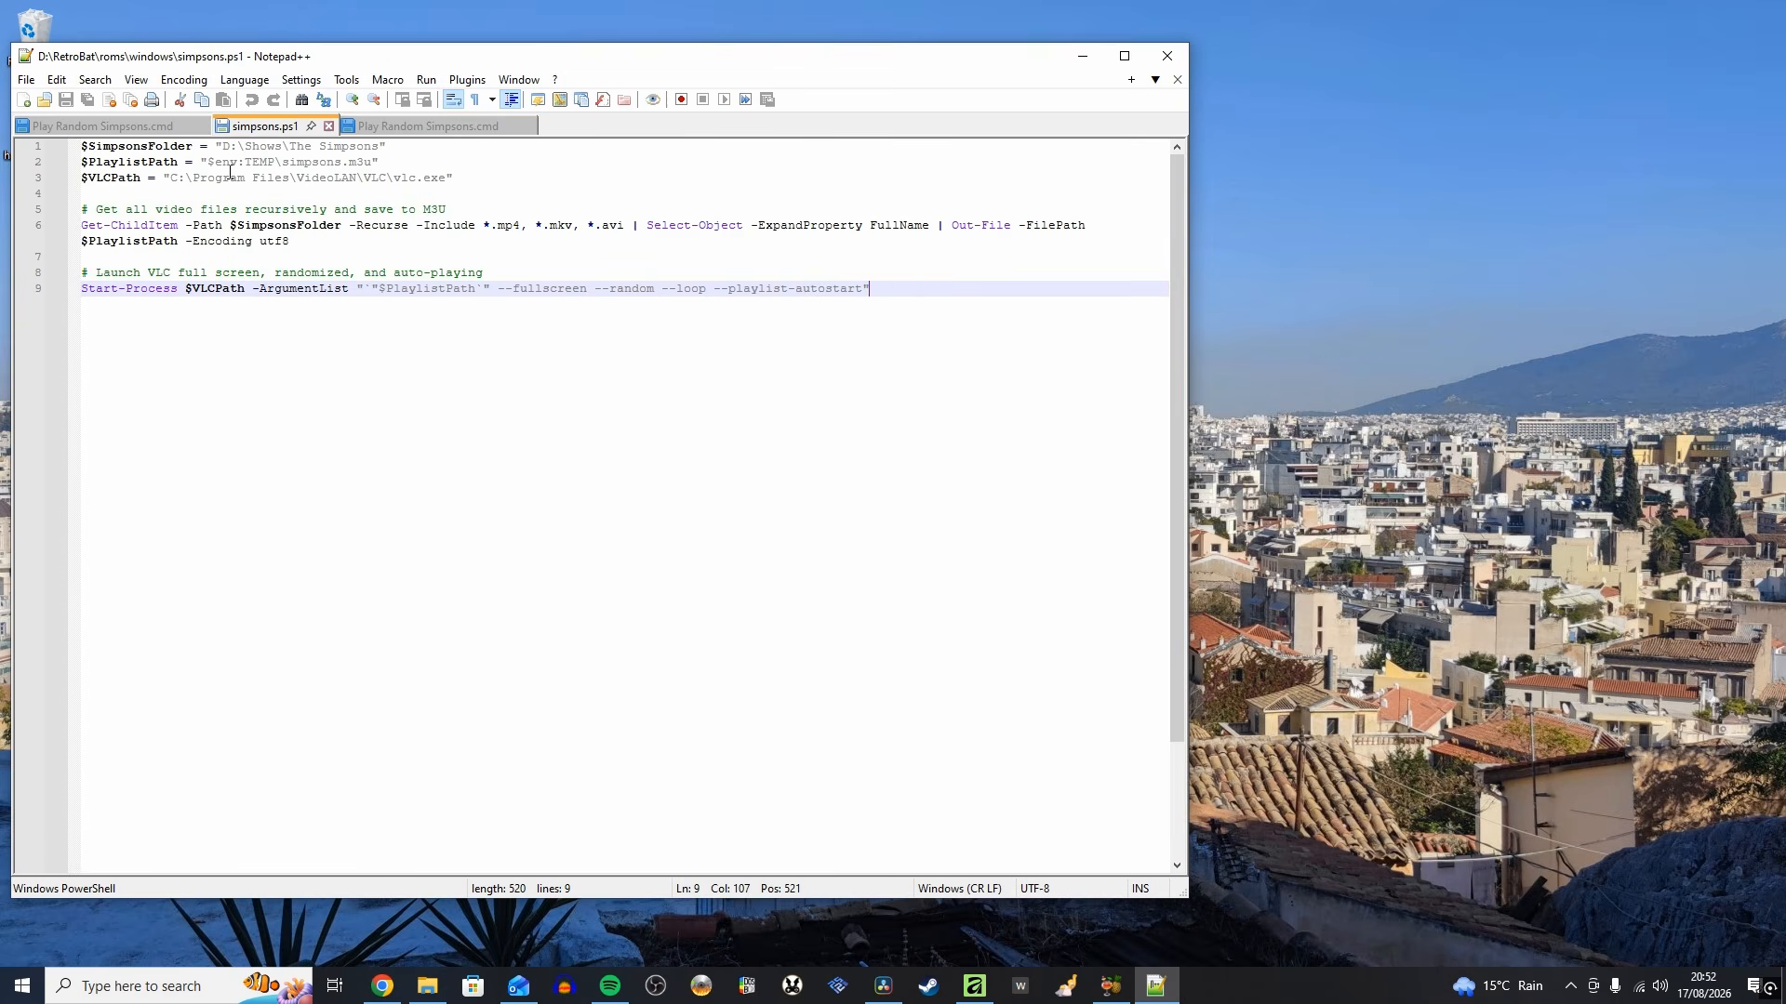
left_click(101, 130)
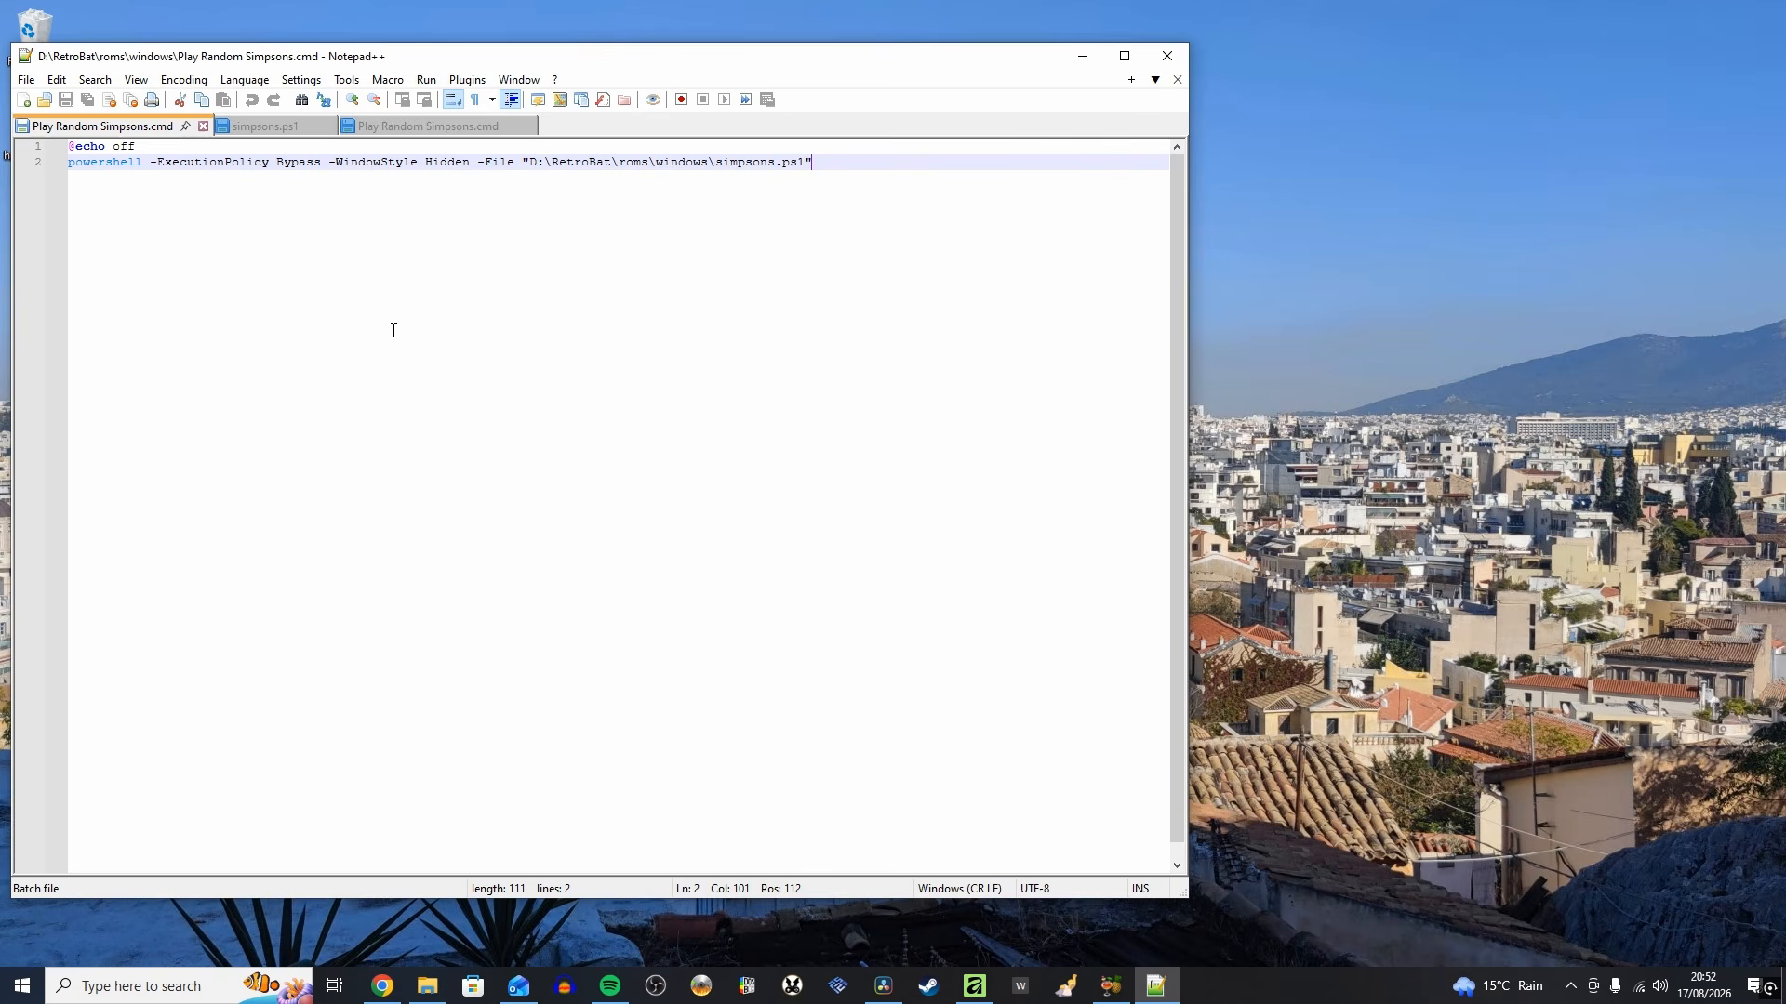
left_click(403, 129)
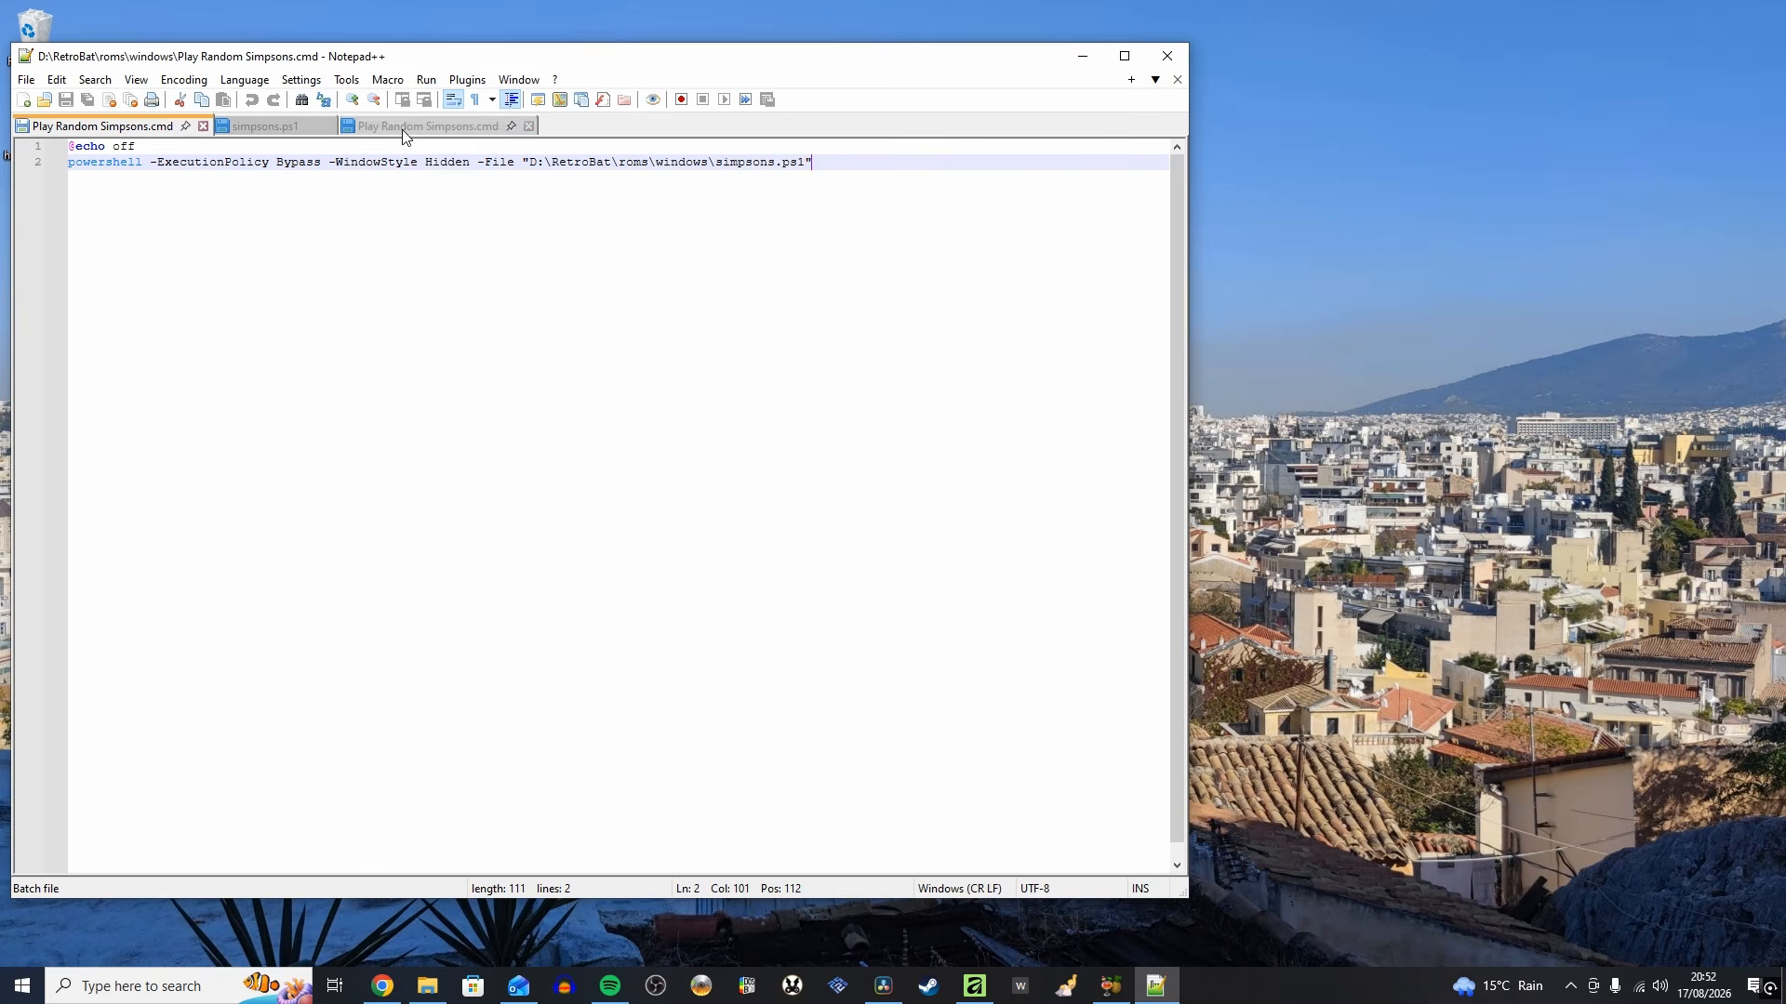
Switch to Affinity and align the Homer desktop screenshot with the 1920 × 1080 canvas
key("alt+Tab")
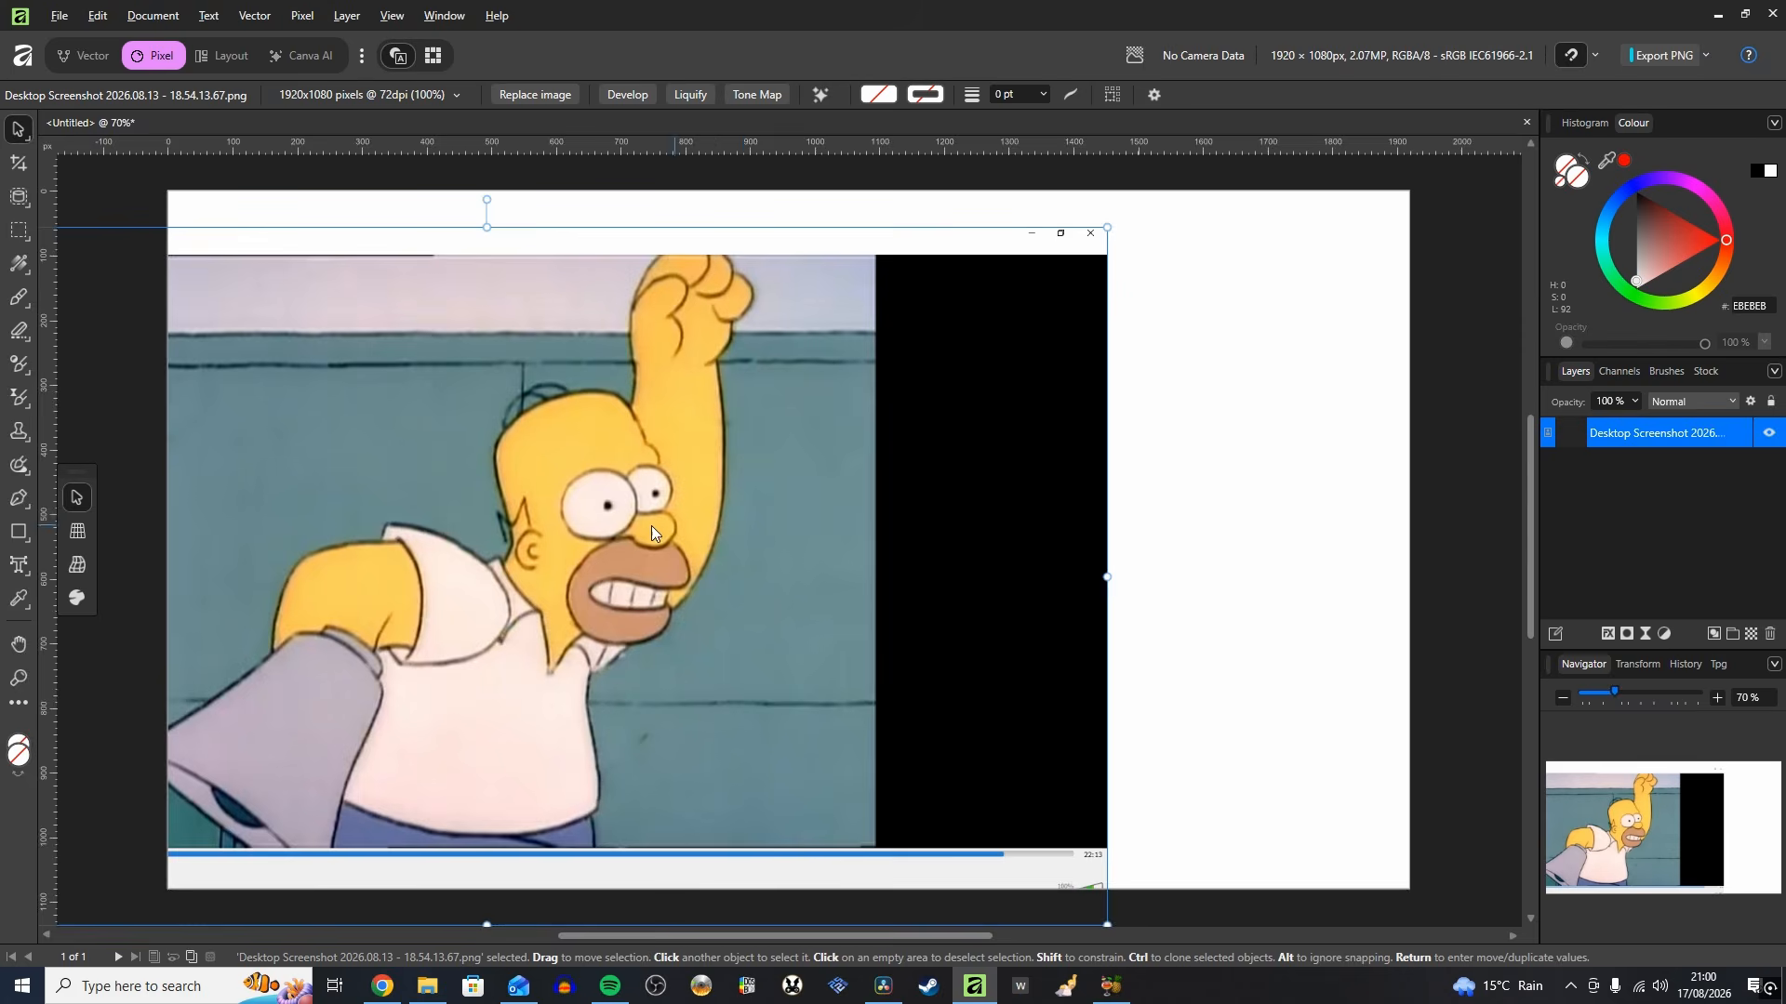
left_click_drag(651, 526, 932, 483)
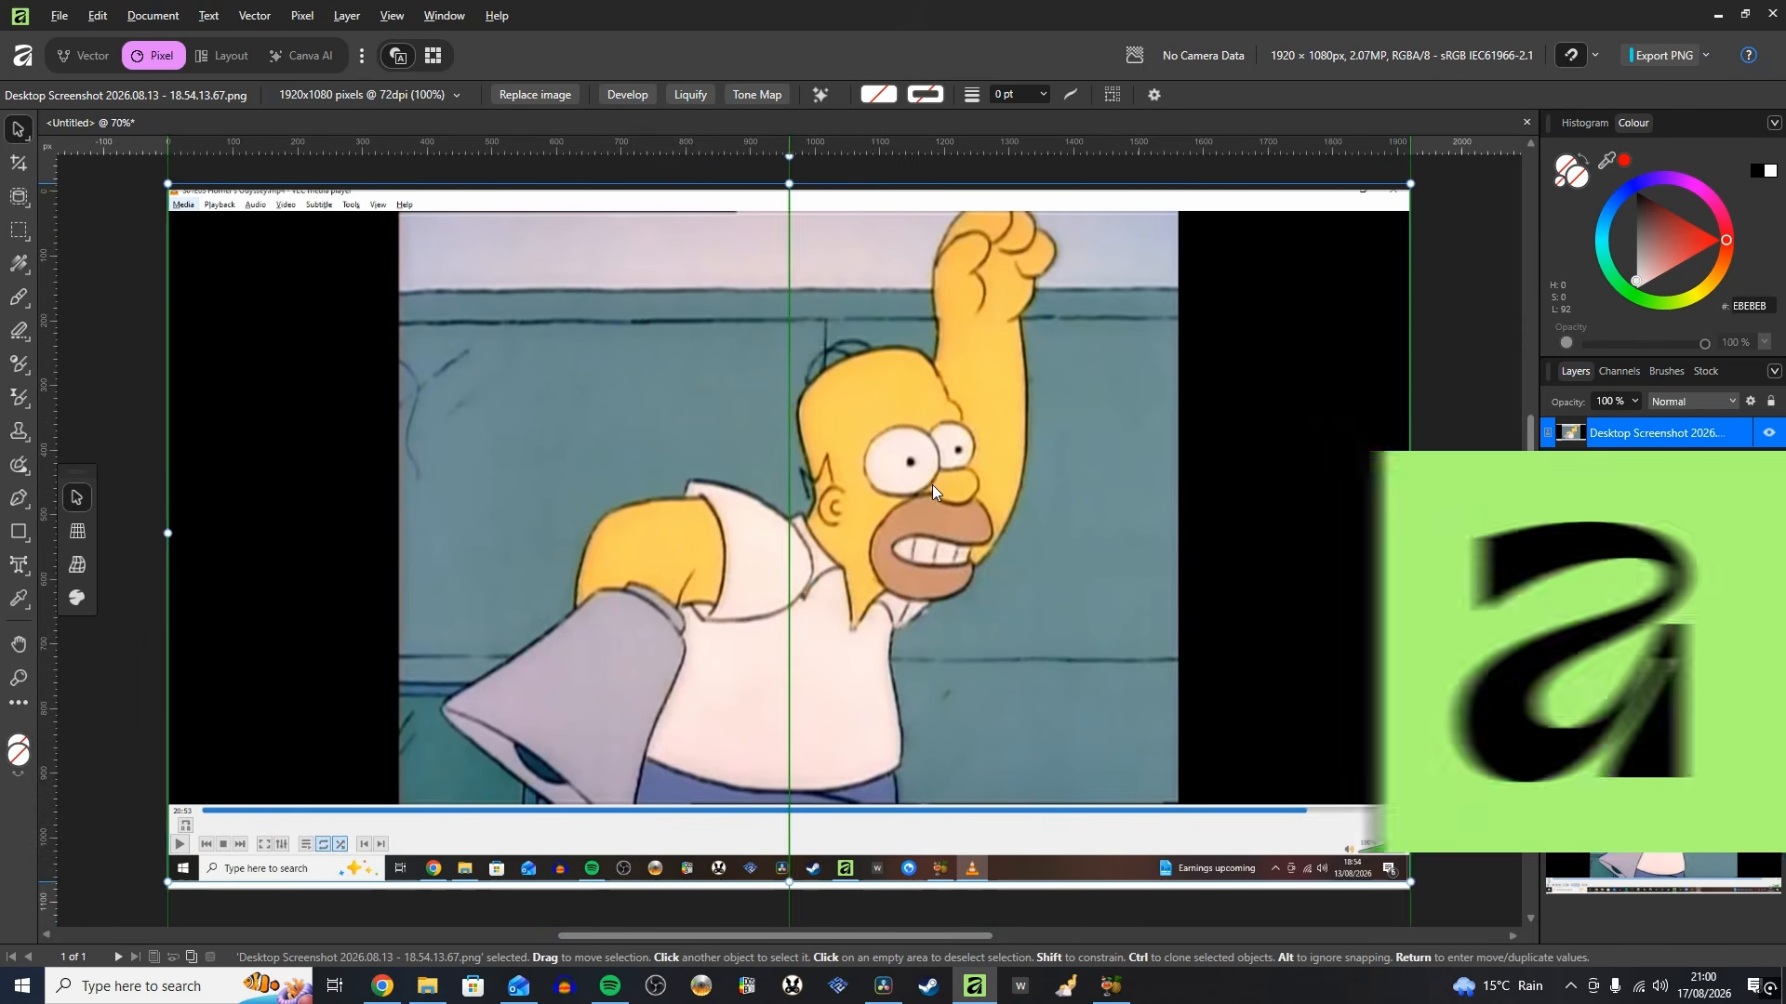
left_click(1134, 54)
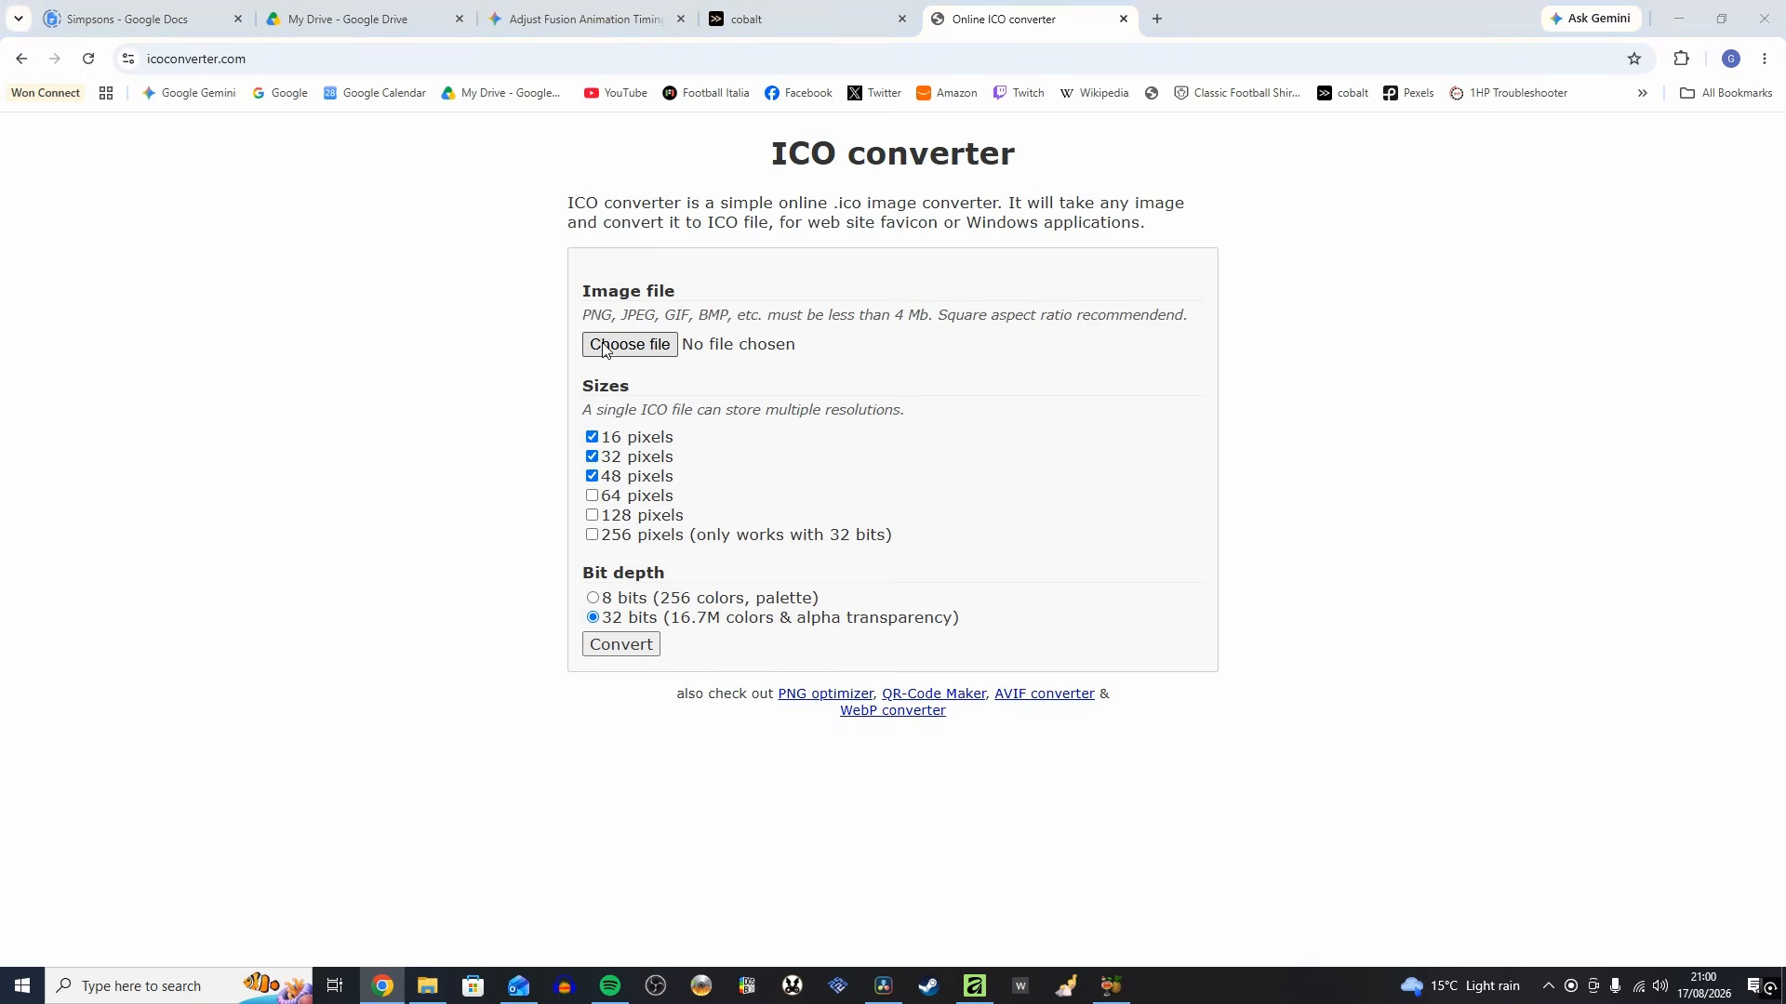
Choose Simpsons.png from the RetroBat images folder as the image file for the ICO converter
left_click(598, 345)
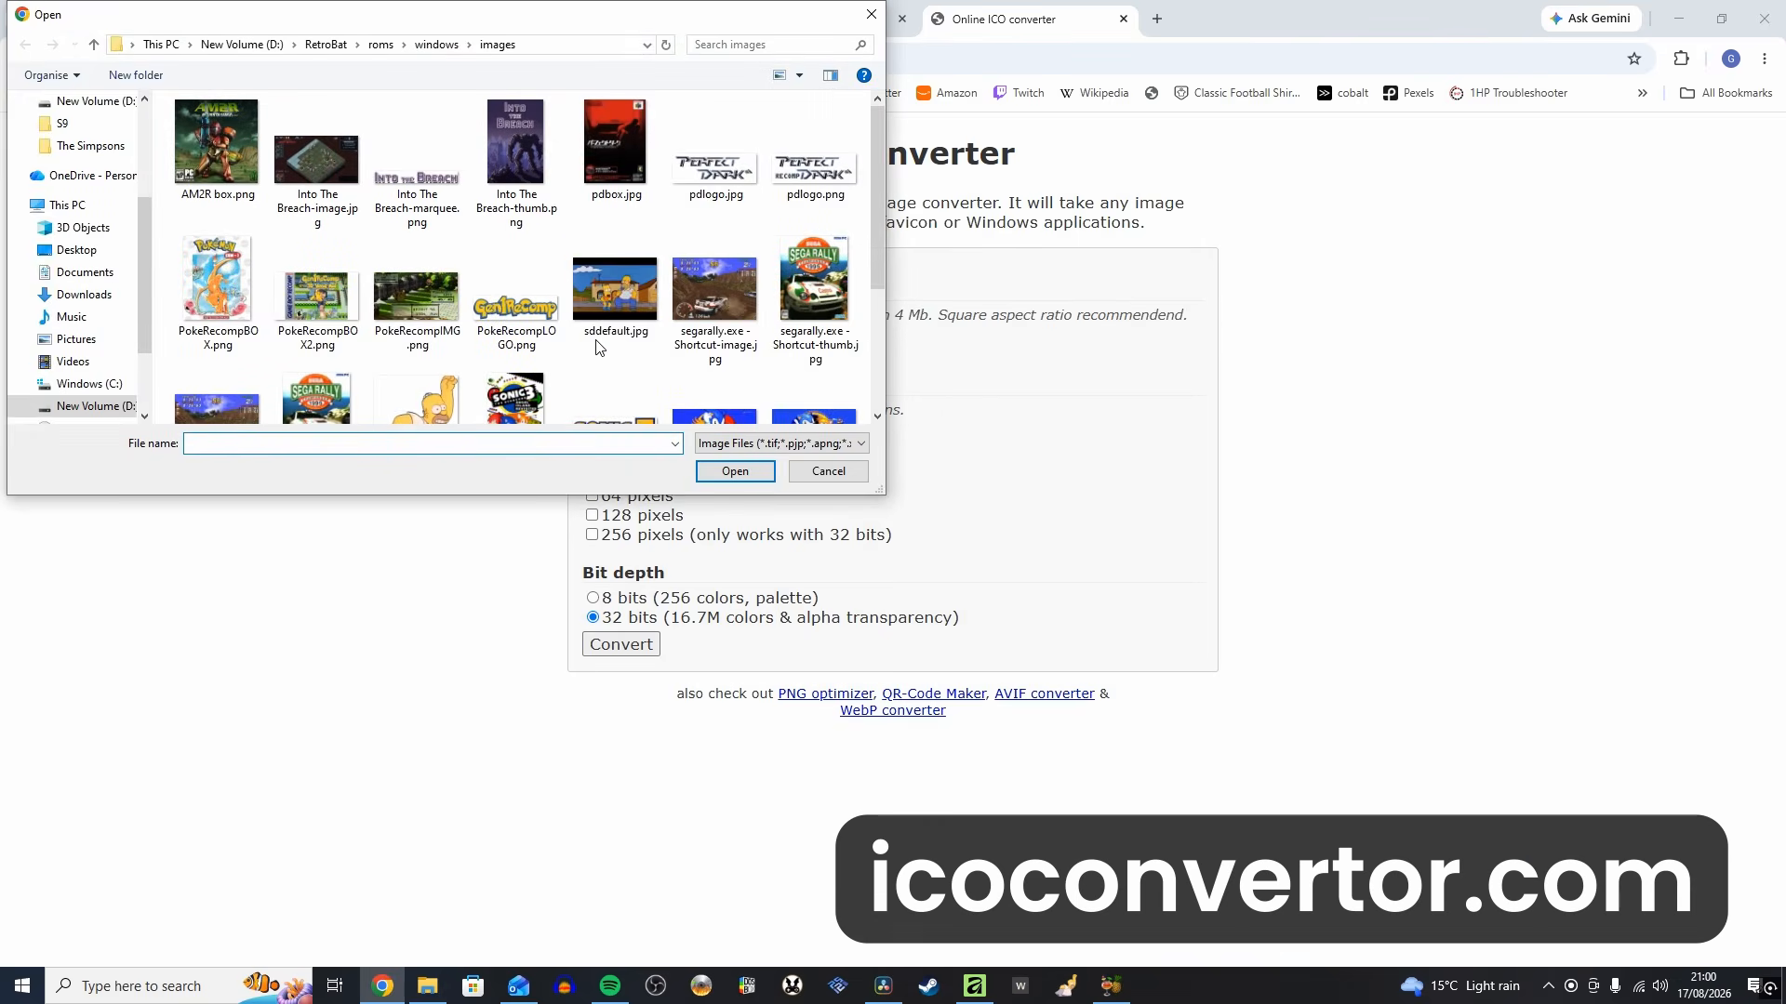
scroll(598, 348, "down", 3)
double_click(420, 251)
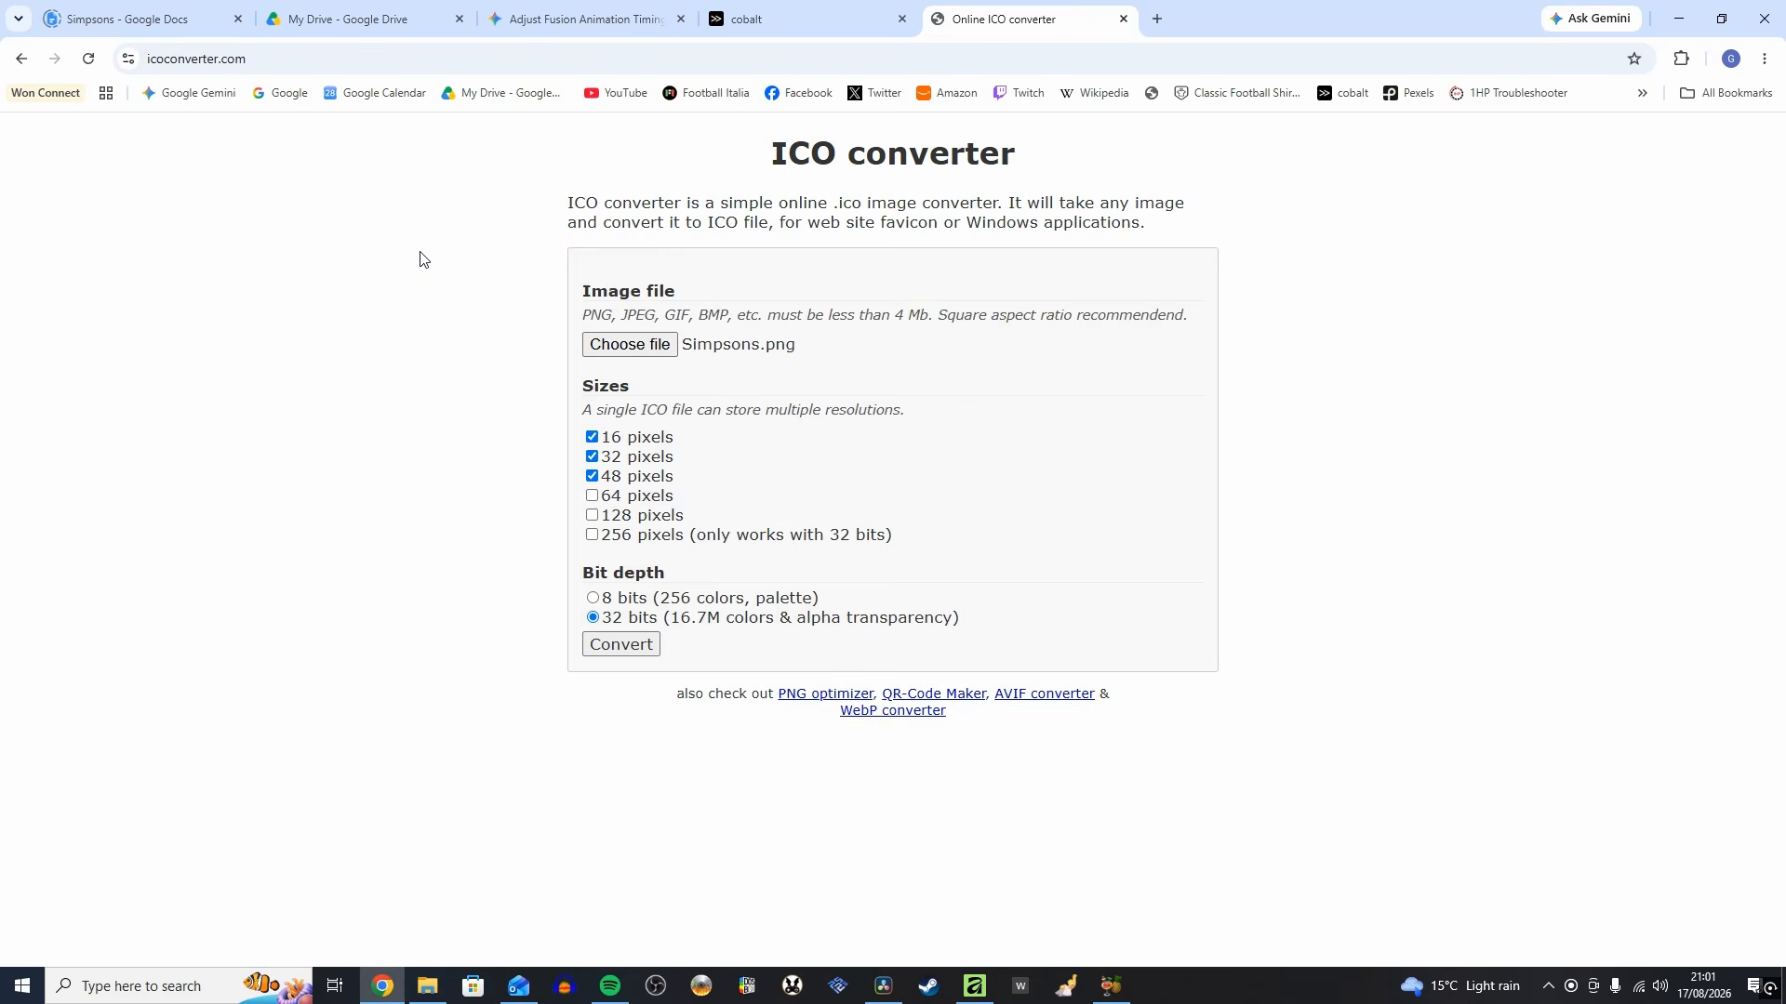
Switch to File Explorer and set favicon2.ico from Pictures as the icon of the Play Random Simpsons.cmd shortcut
key("alt+Tab")
right_click(946, 553)
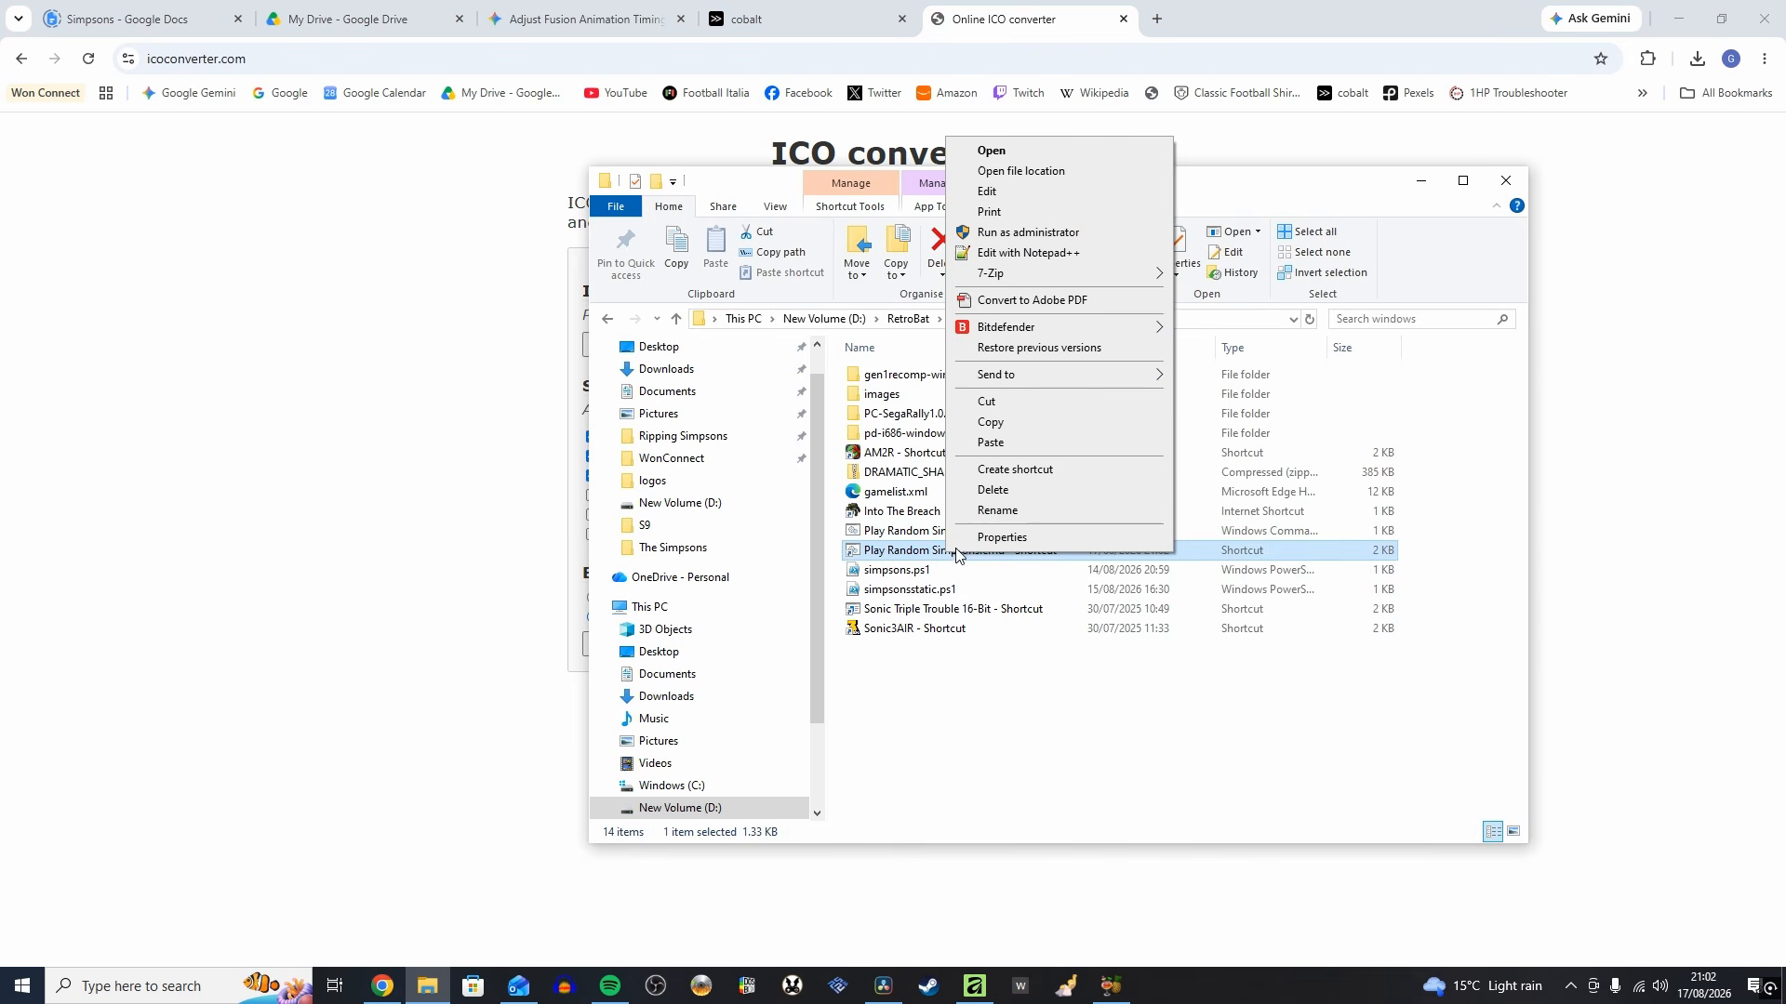
left_click(999, 537)
left_click(1121, 807)
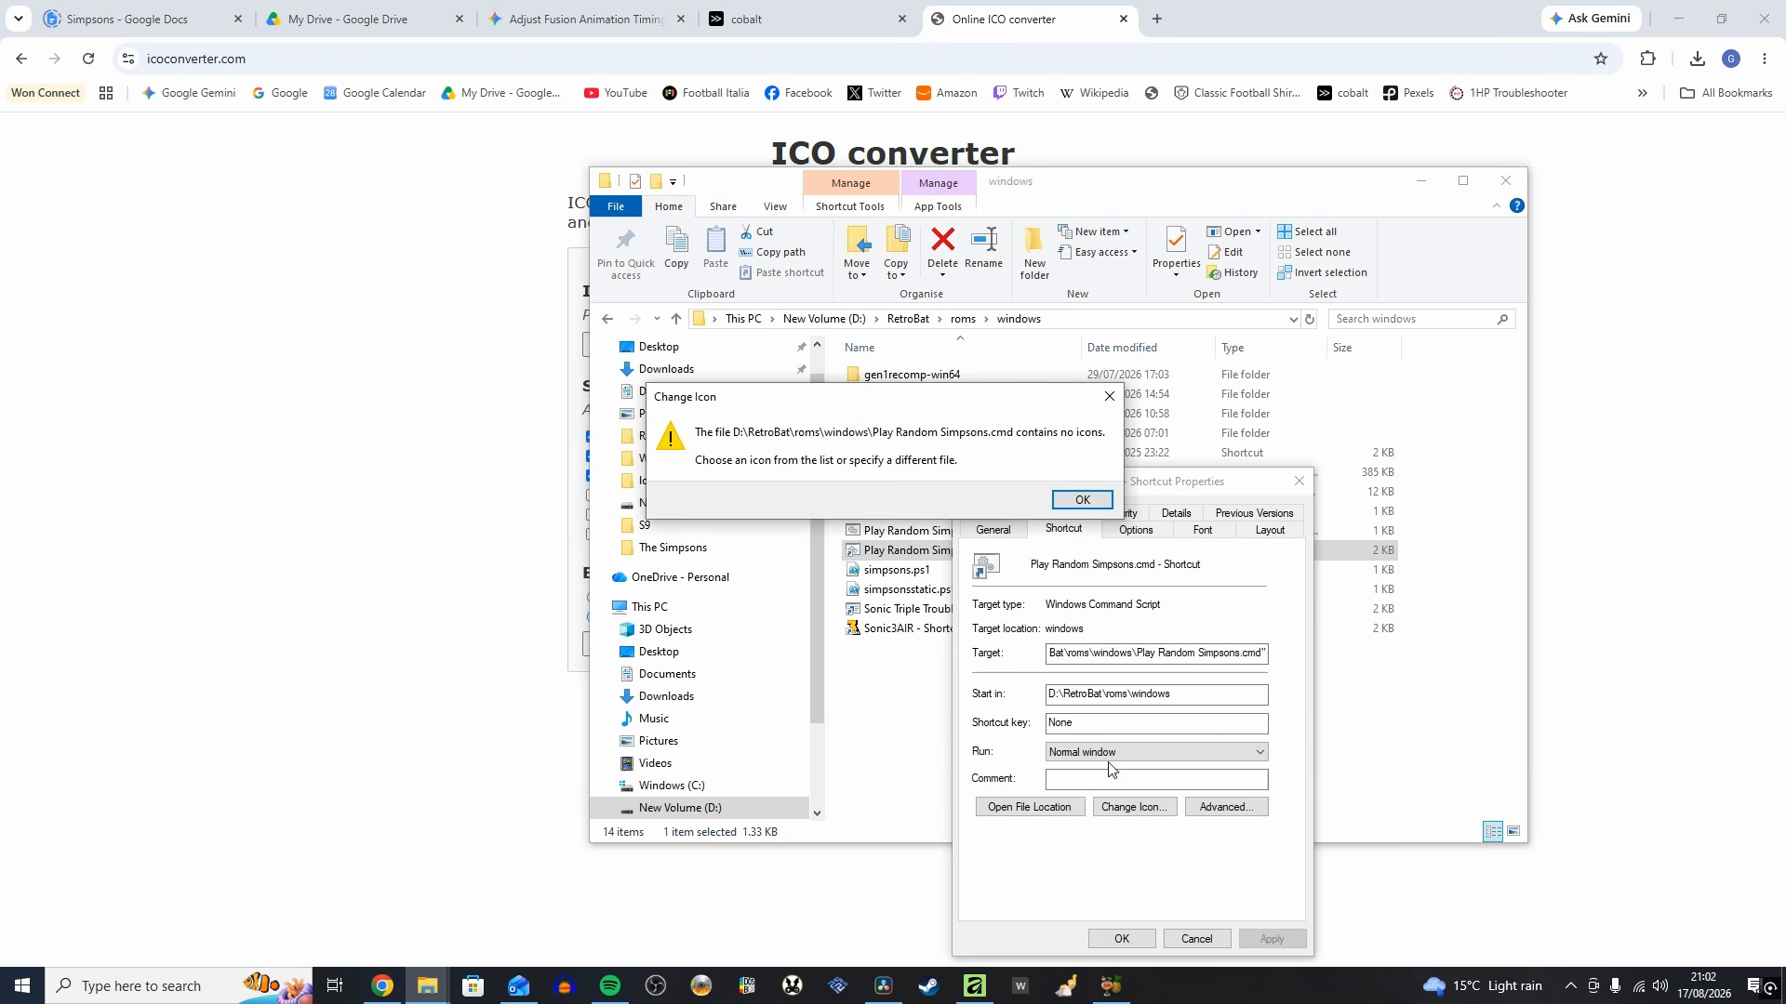
left_click(1082, 500)
left_click(1251, 729)
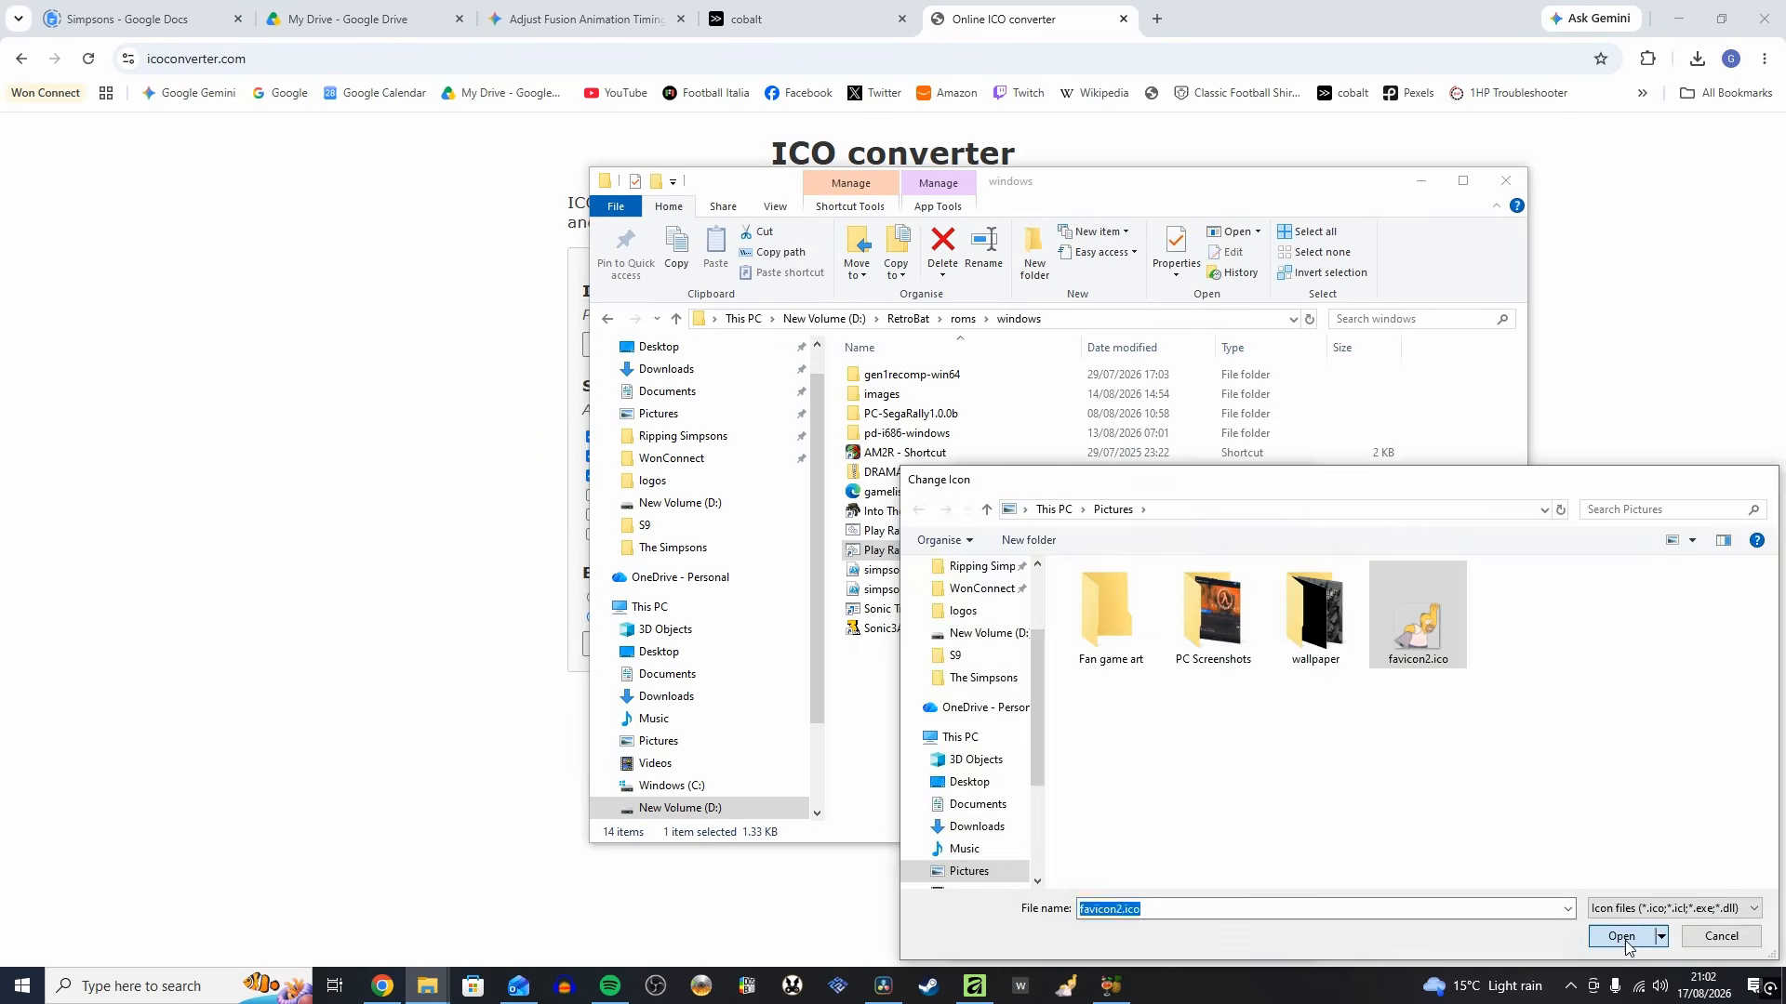
left_click(1620, 936)
left_click(1161, 865)
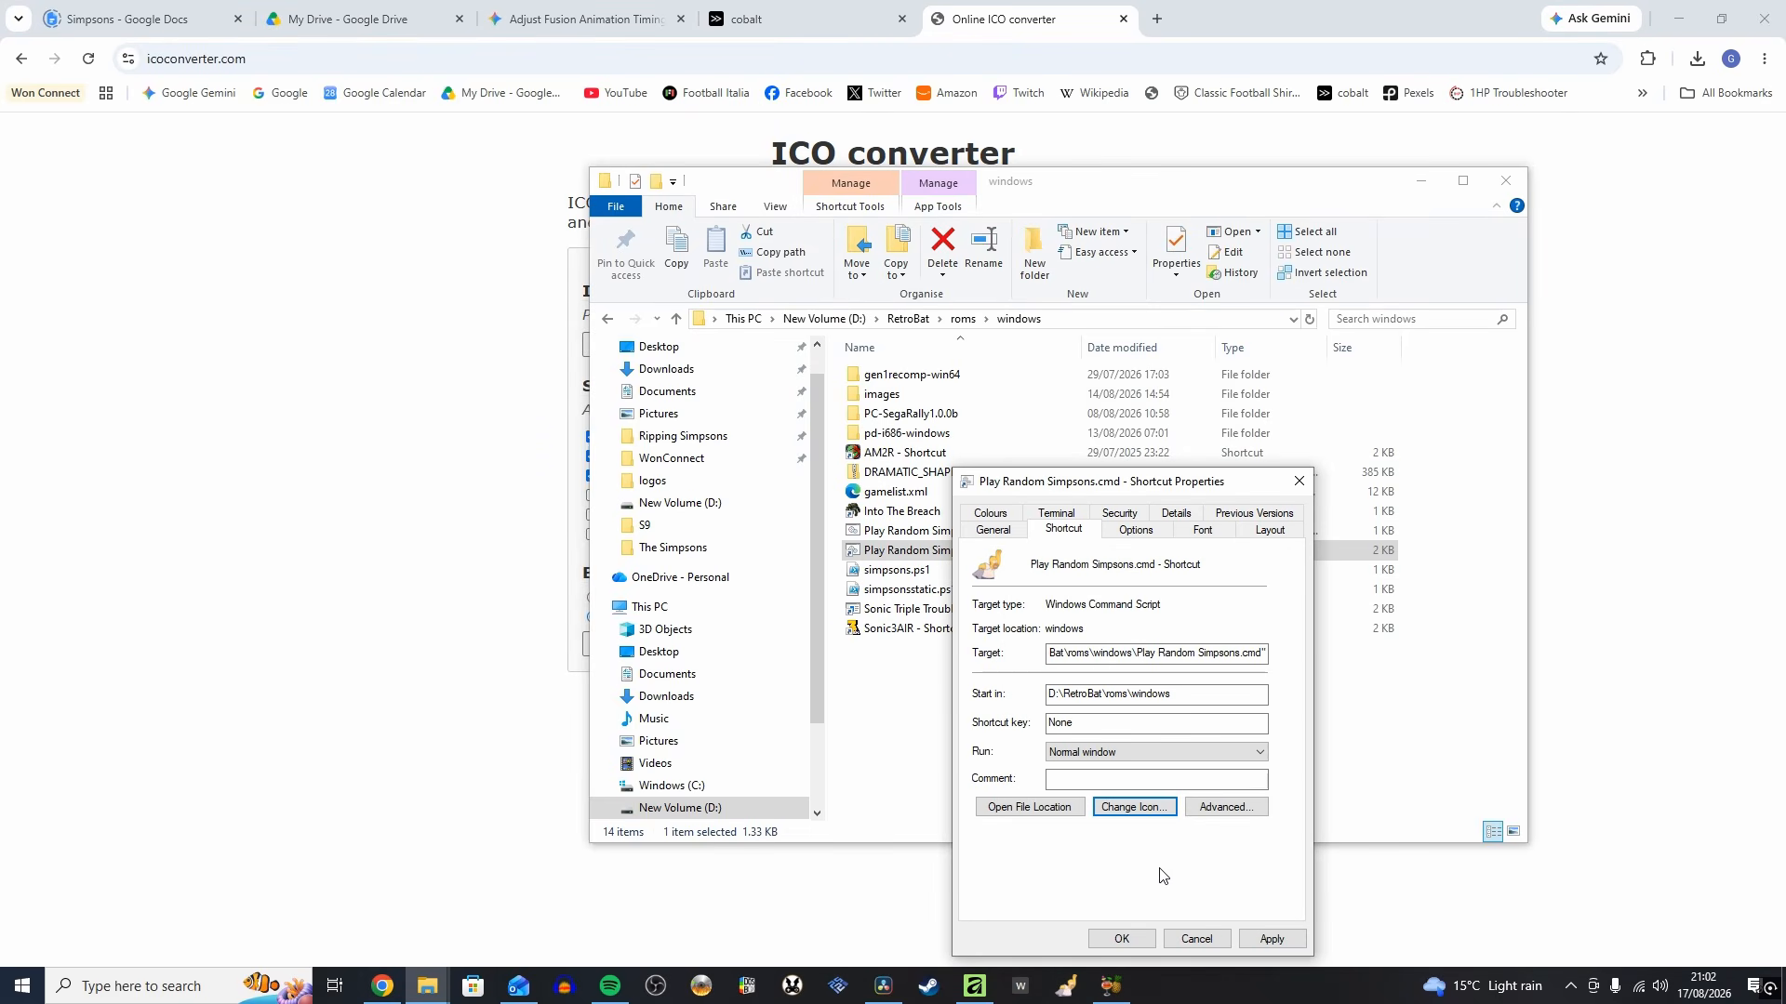
left_click(1120, 939)
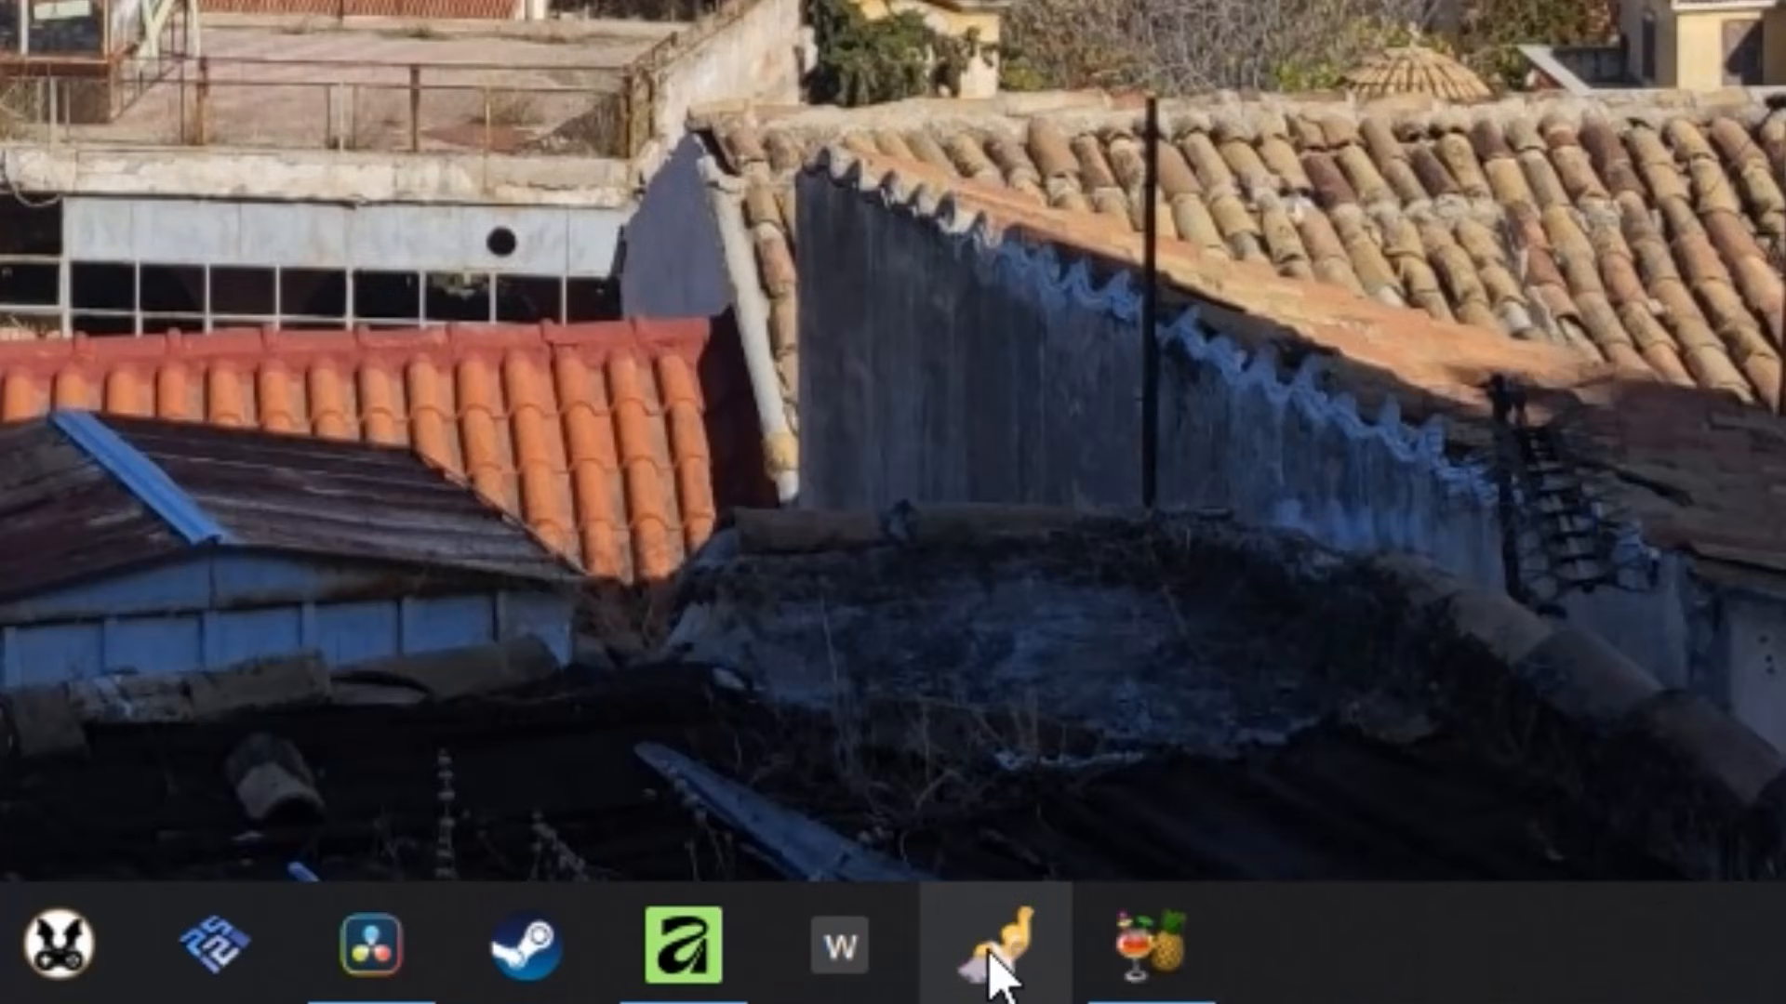
Launch random Simpsons playback in VLC from the pinned Homer shortcut
left_click(991, 963)
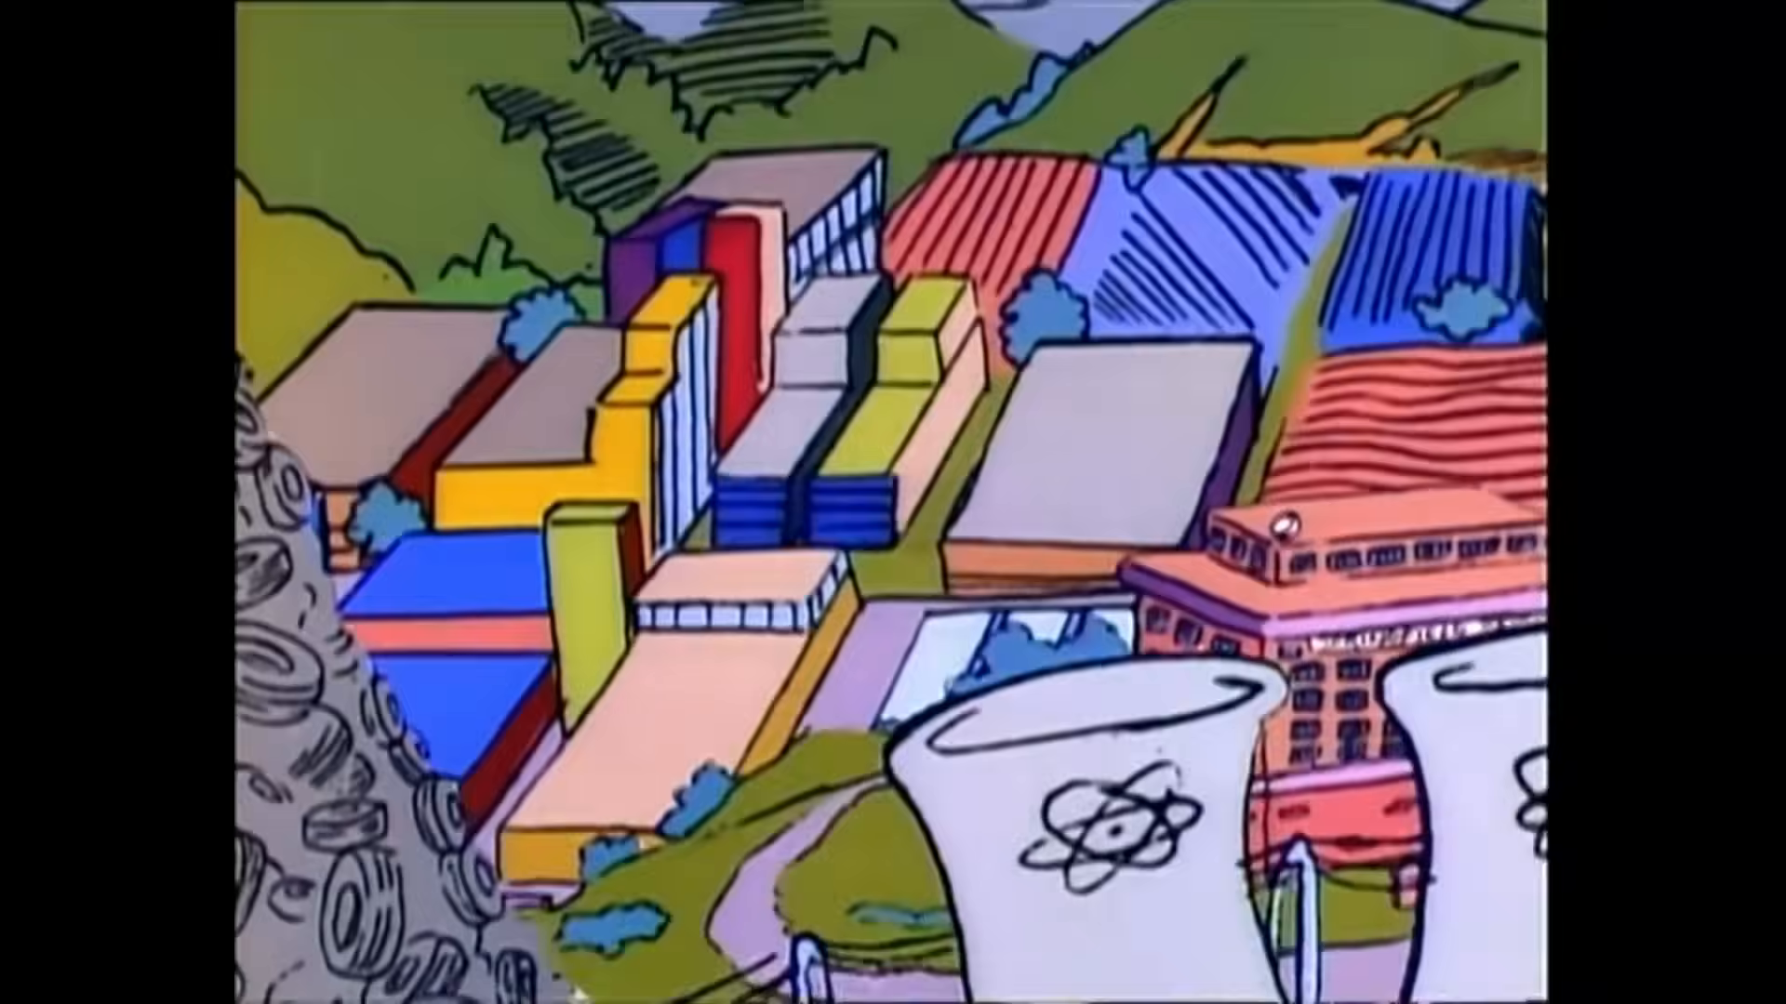
mouse_move(749, 993)
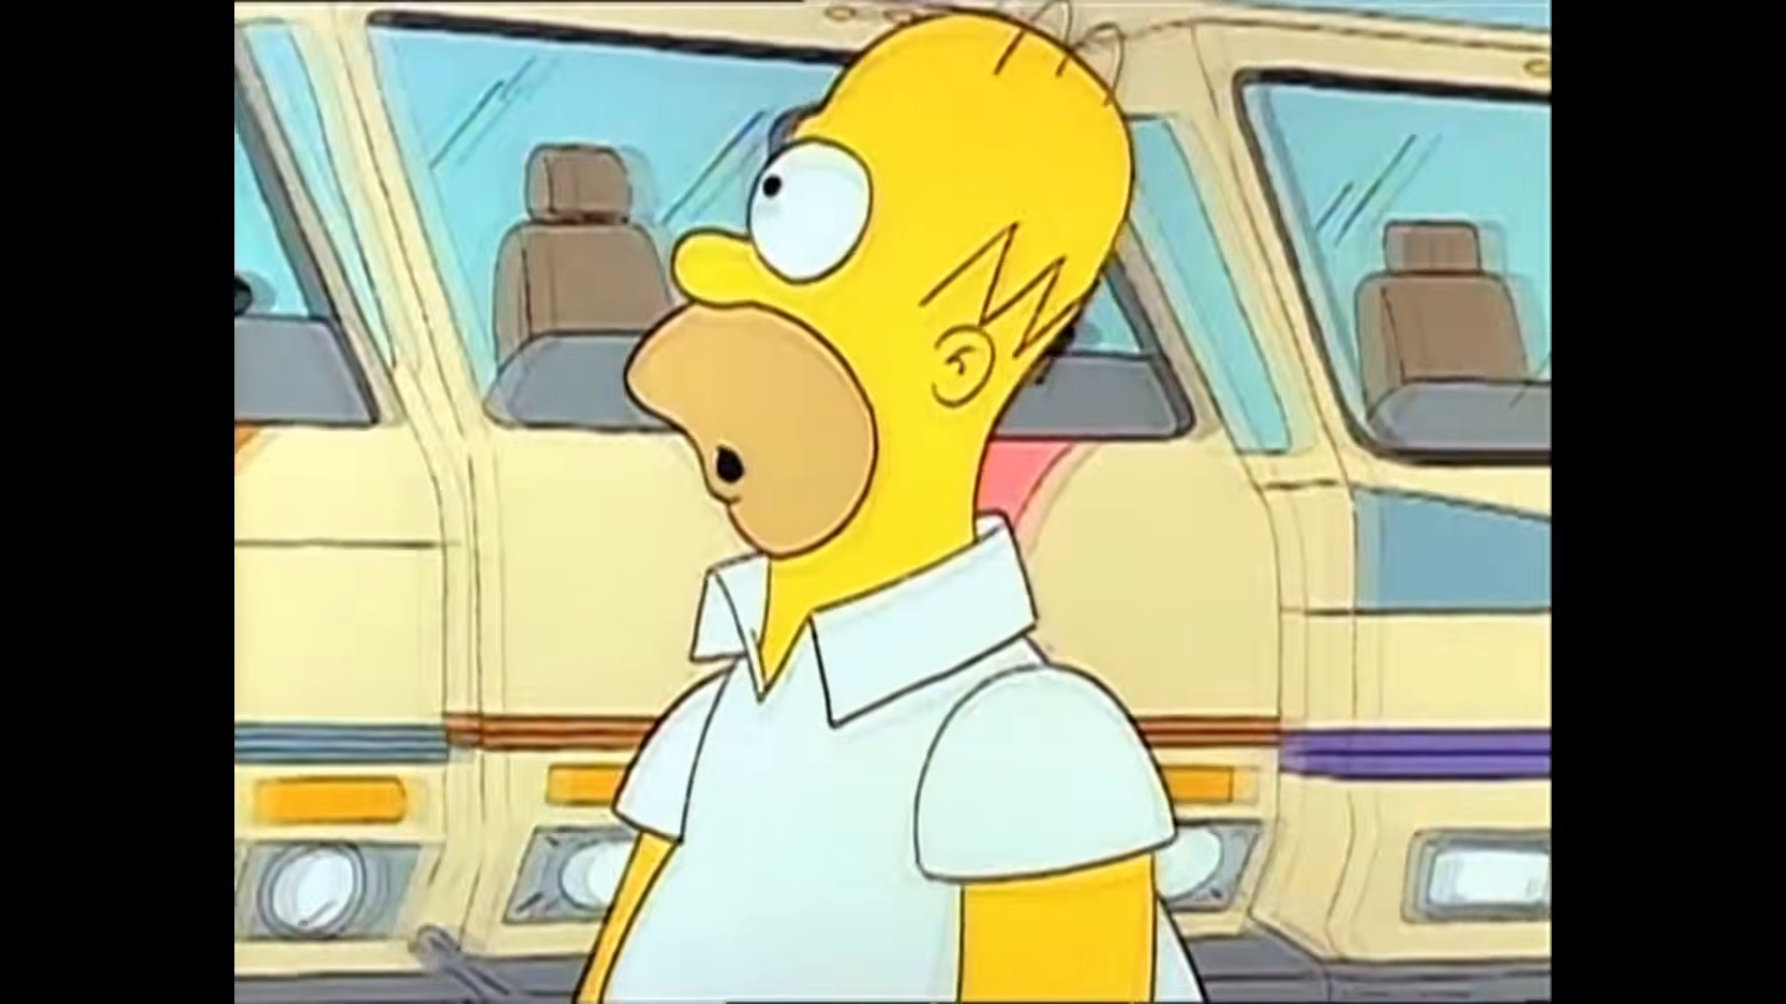
mouse_move(857, 700)
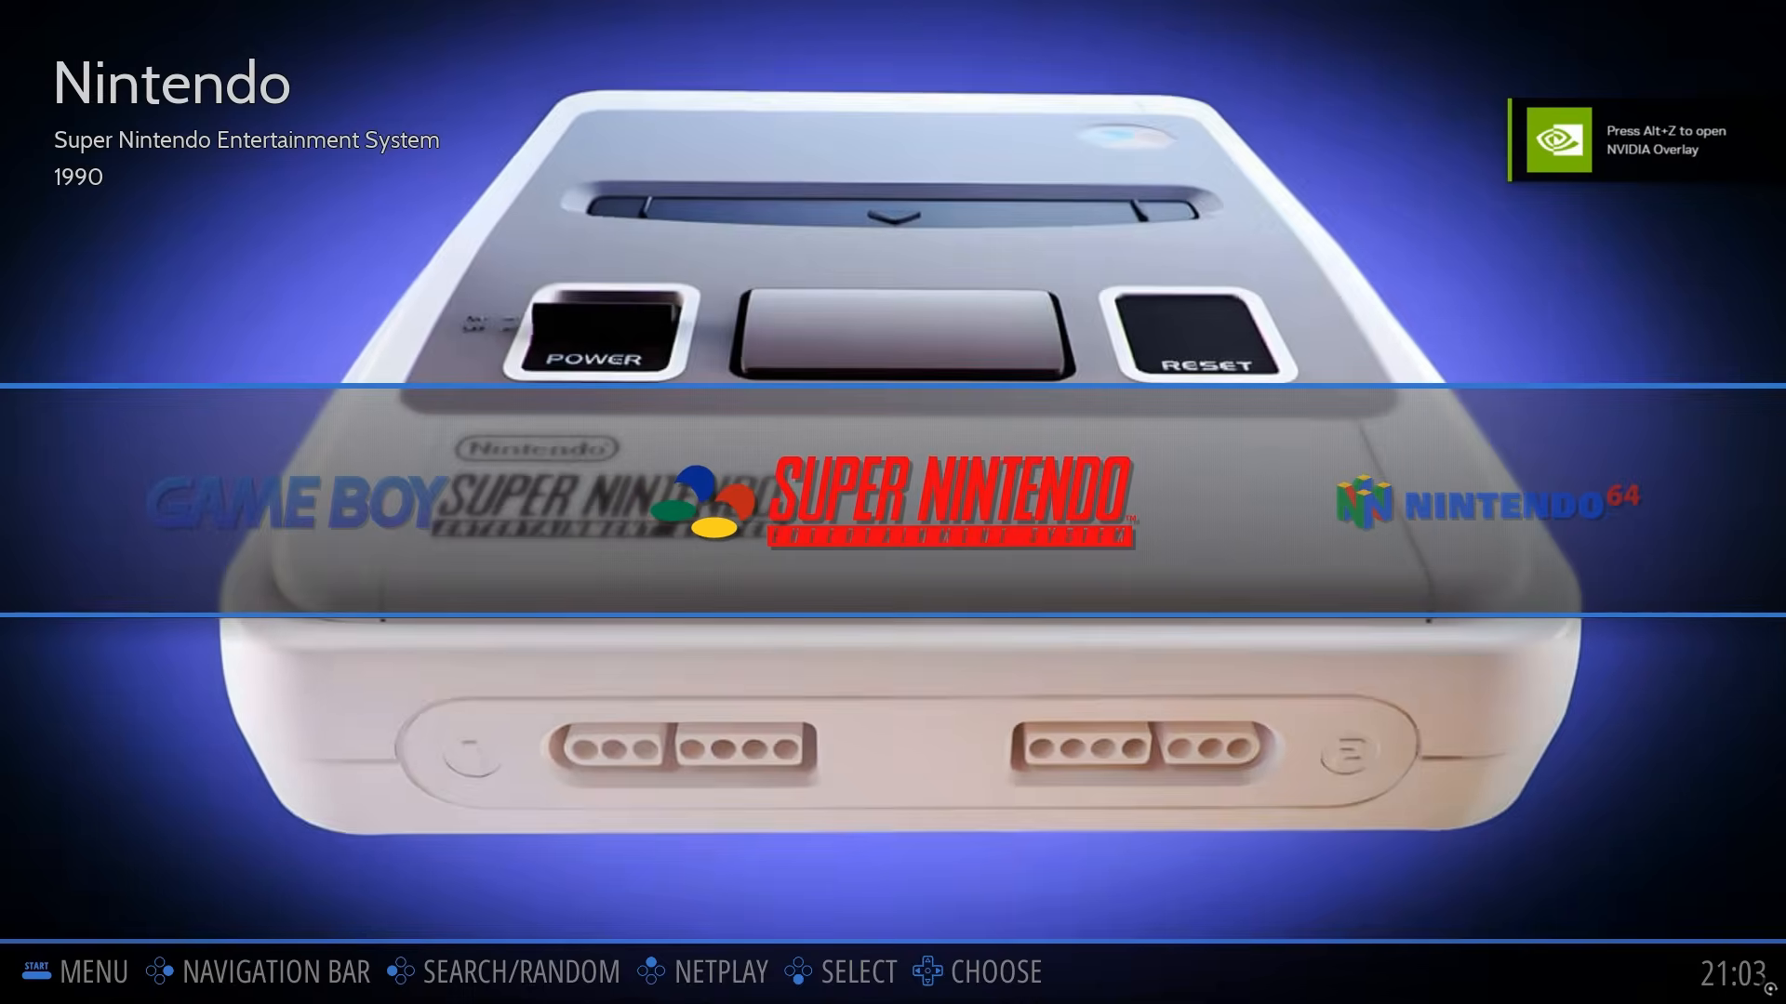
In RetroBat, open the Windows system and launch the Homer entry that plays random Simpsons episodes
key("Left")
key("Left")
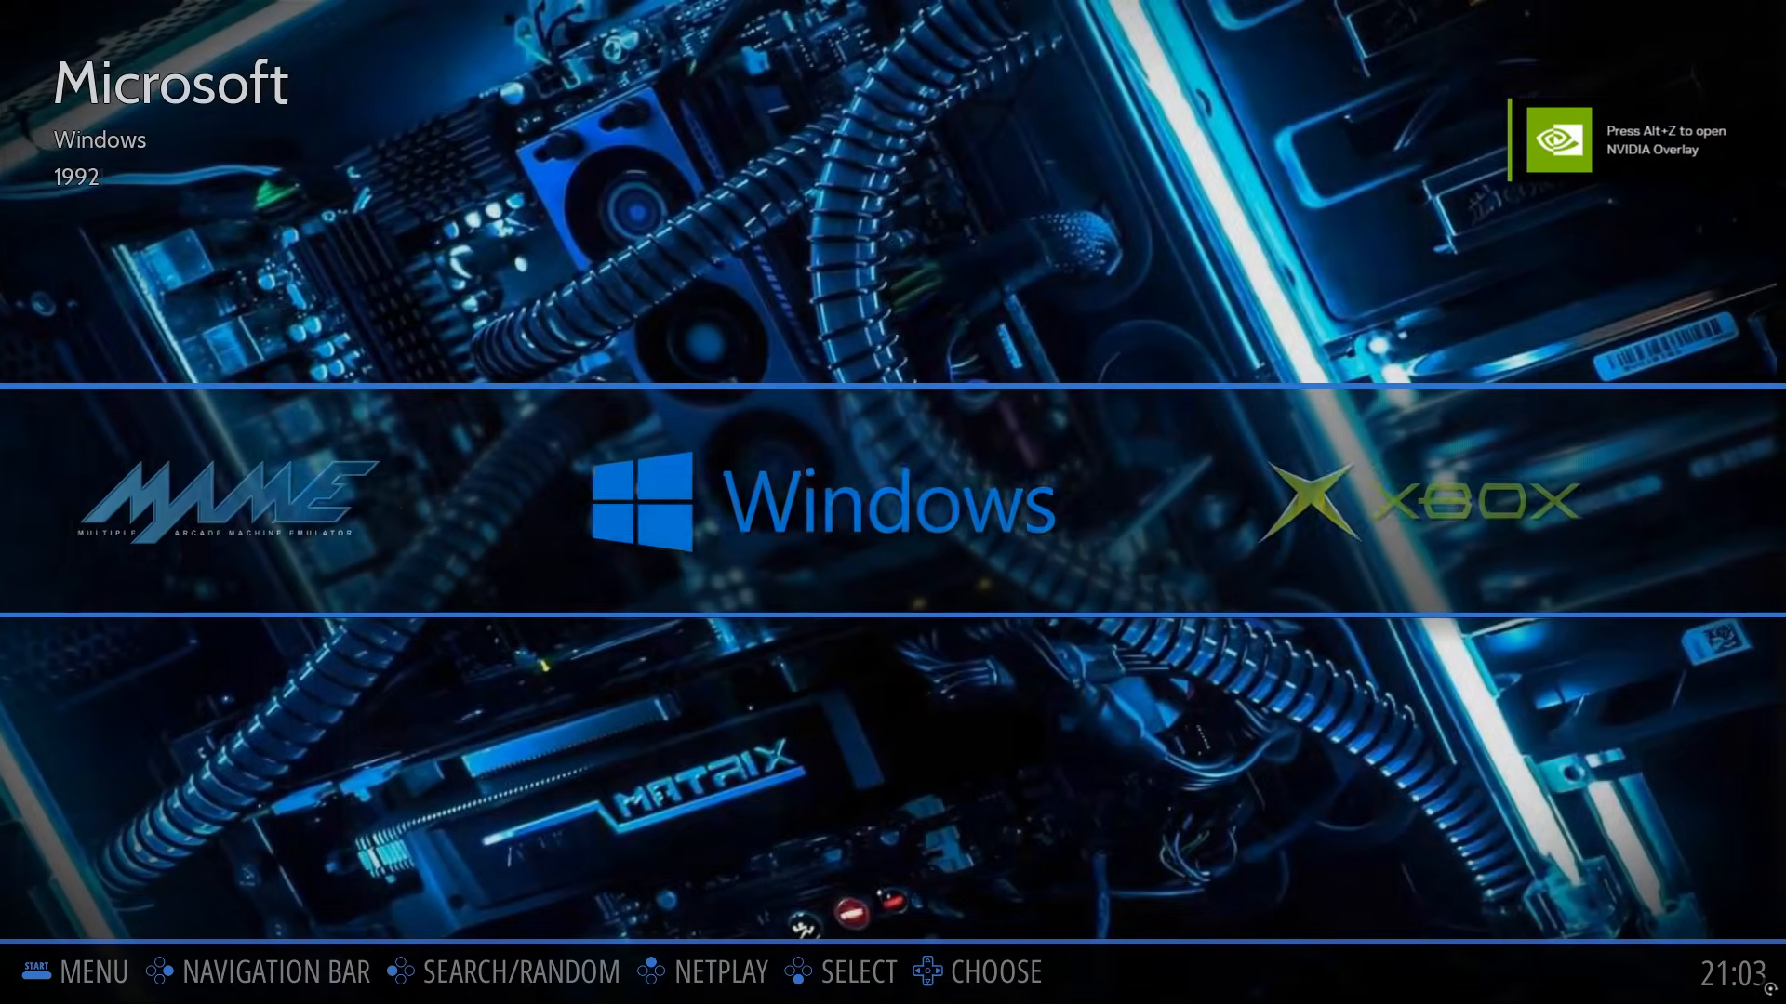
key("Return")
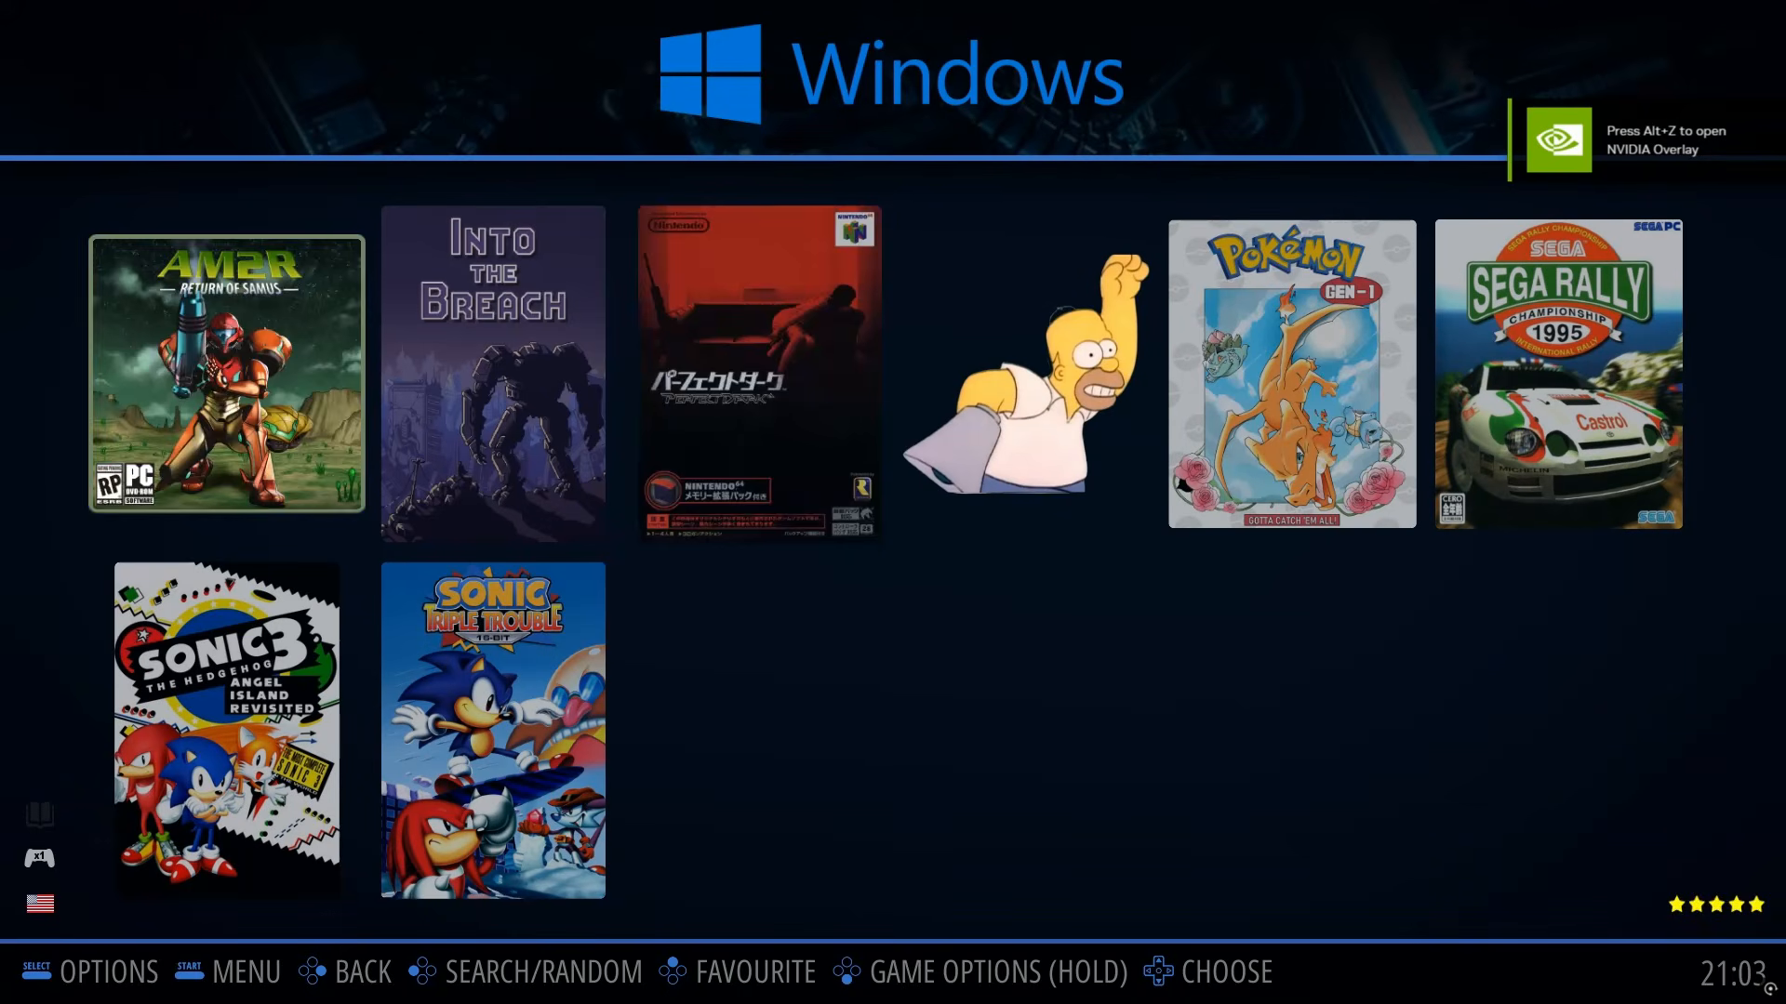
key("Right")
key("Right")
key("Right")
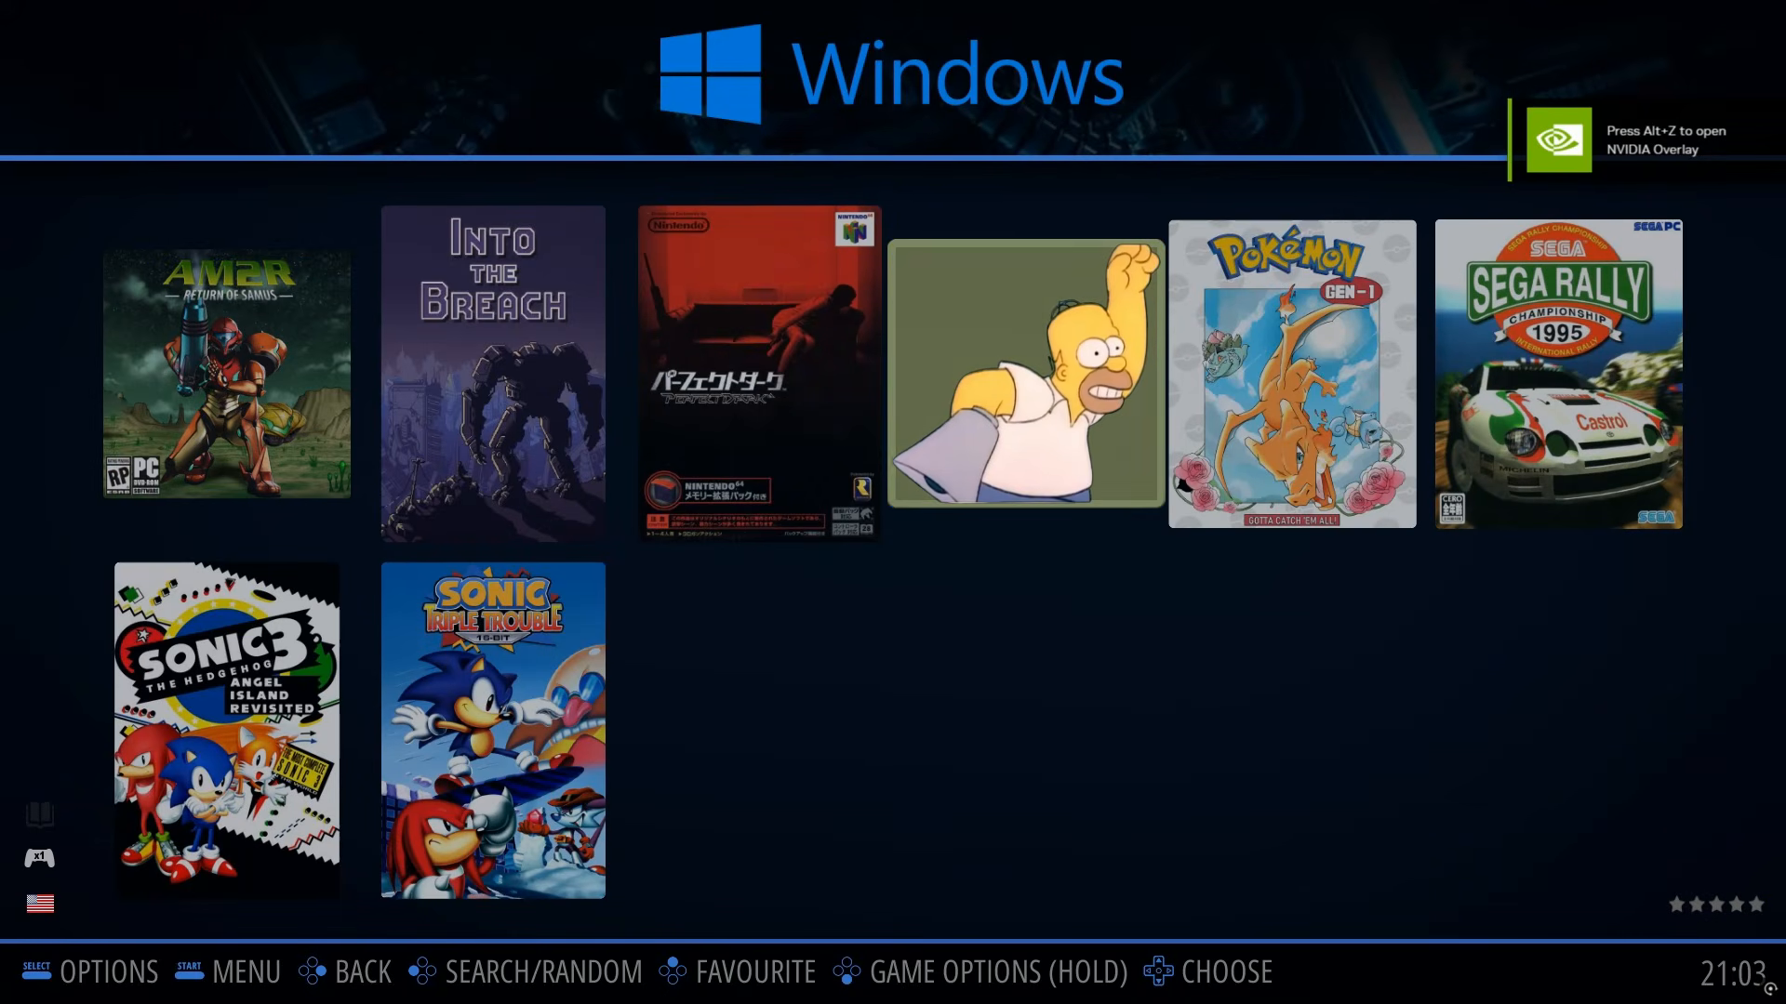
key("Return")
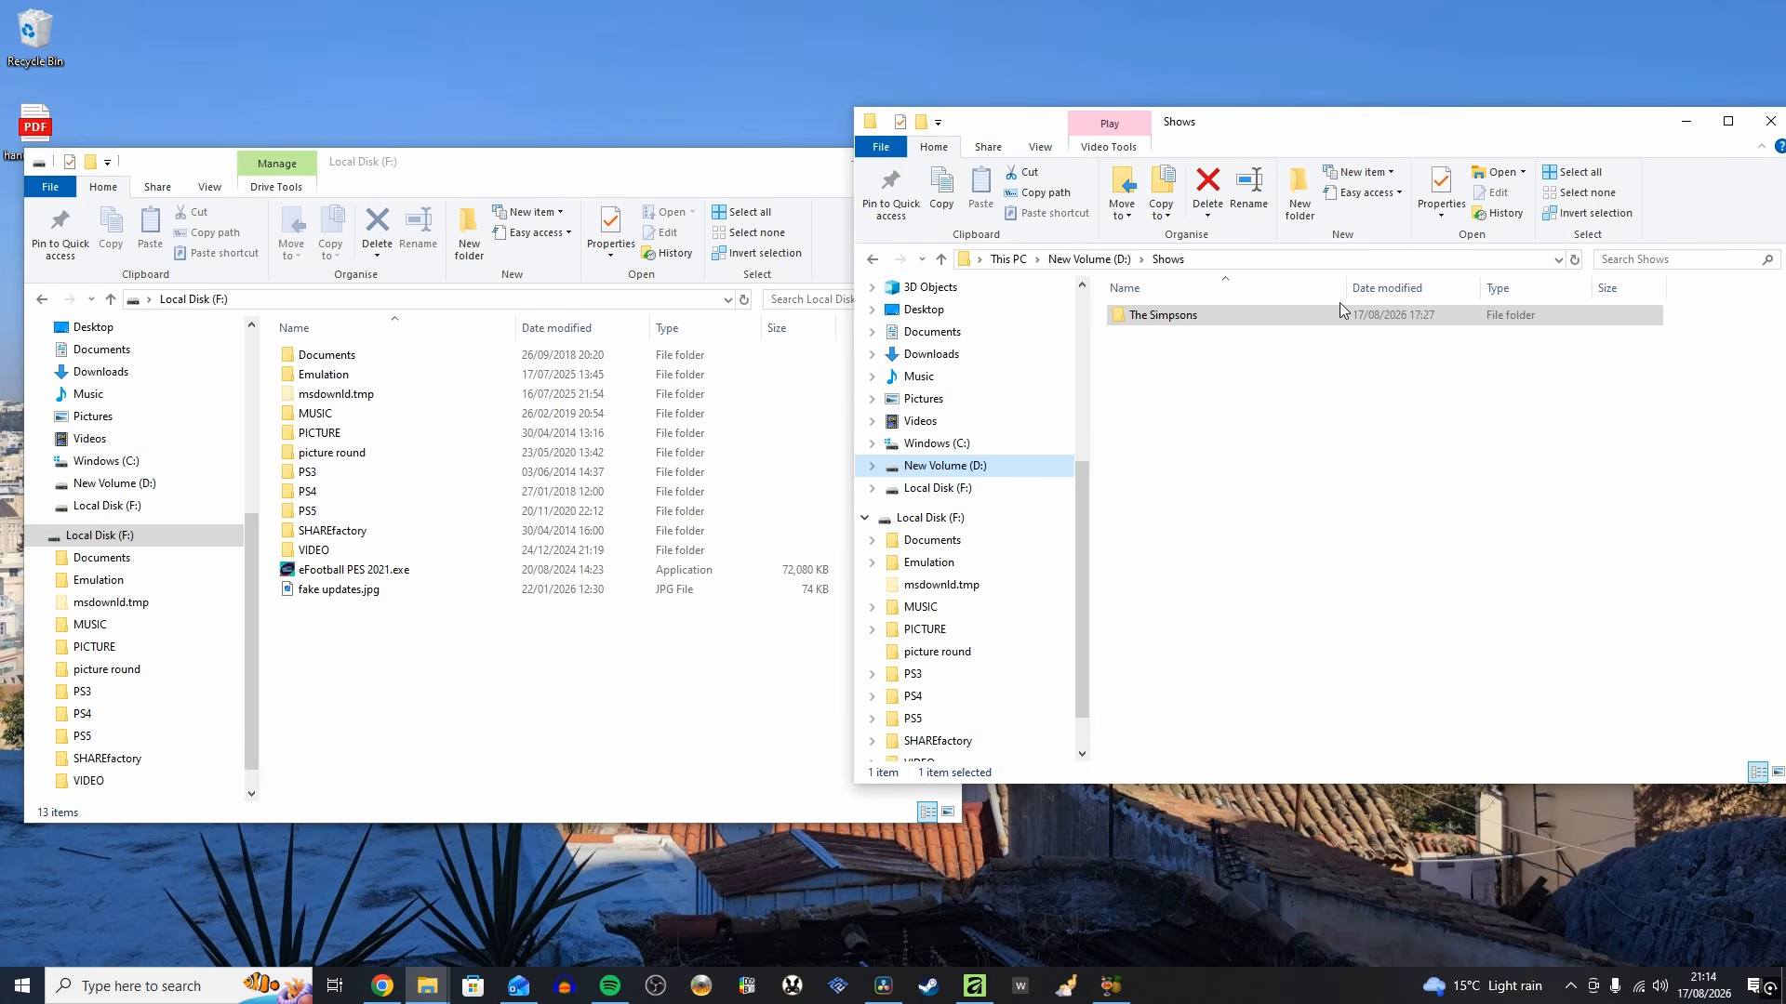
Copy The Simpsons folder from Shows on New Volume (D:) to the root of Local Disk (F:)
left_click(1212, 319)
left_click_drag(1209, 321, 422, 690)
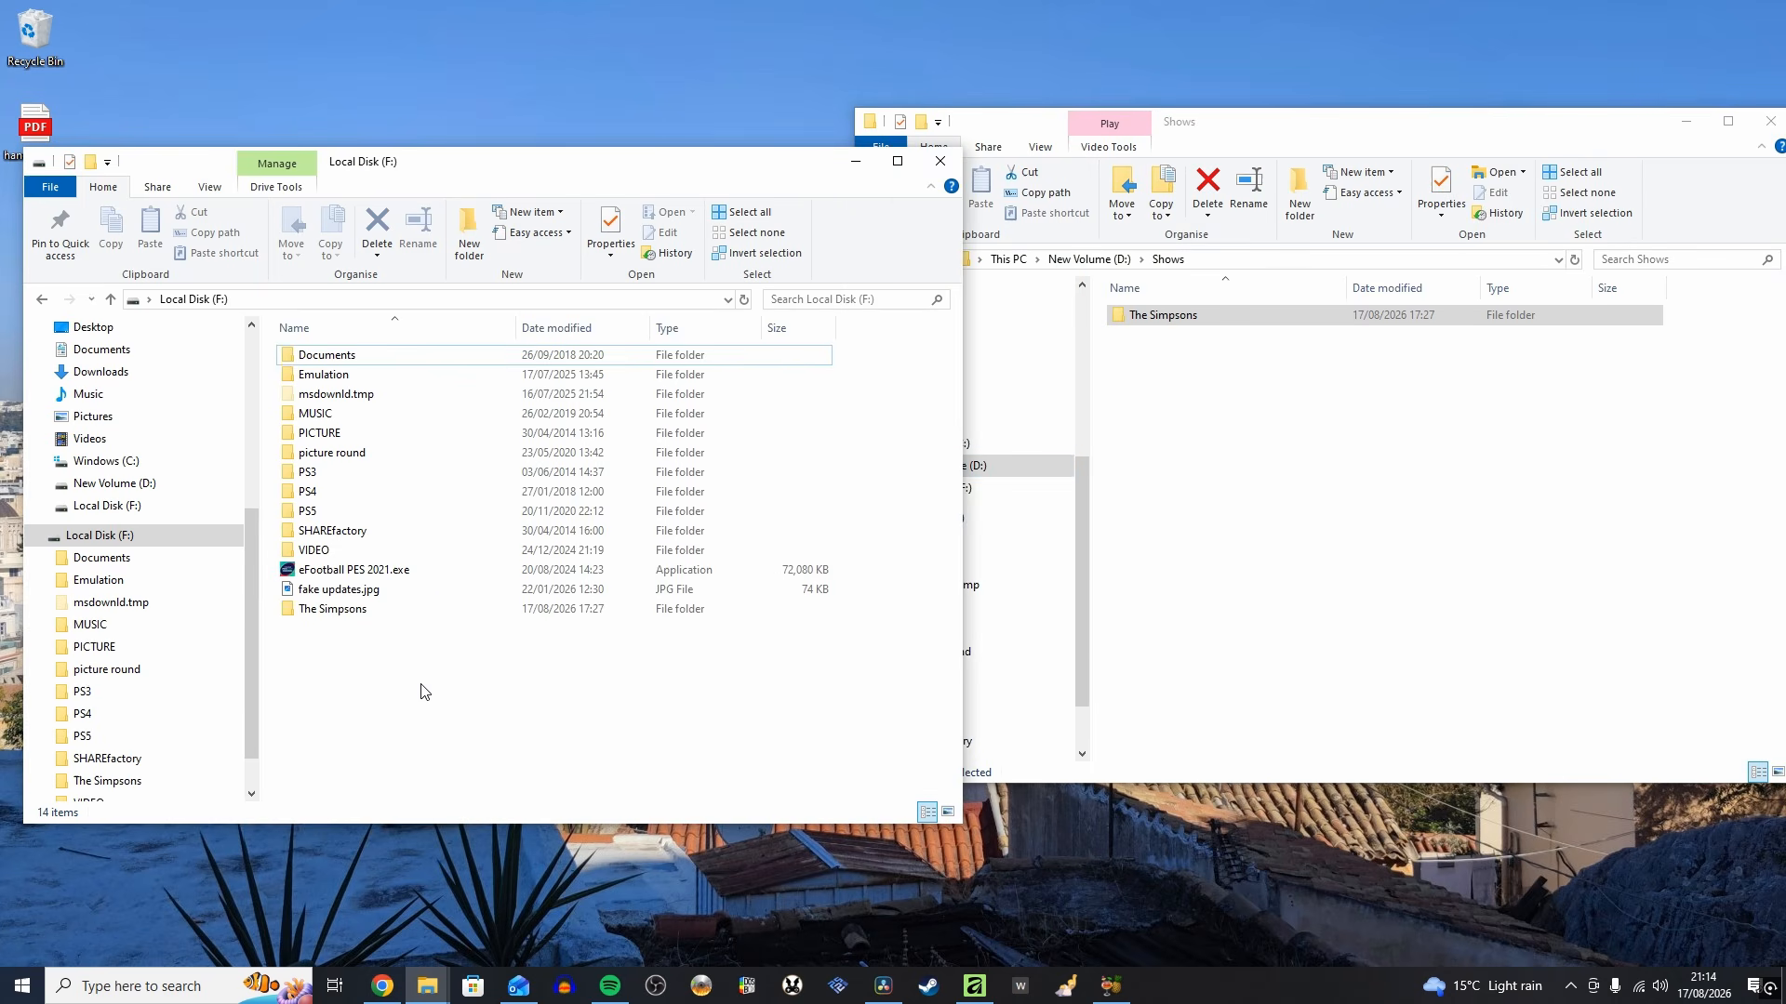